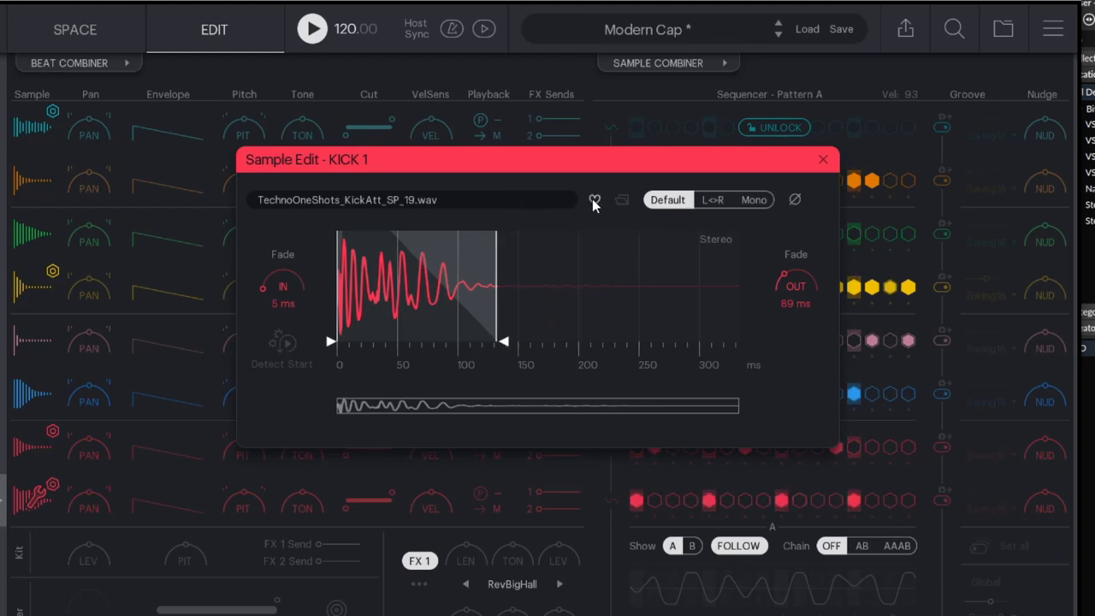
Step: Try the L<>R, Mono and phase-reverse options on the KICK 1 sample, returning its channel mode to Default
{"action": "left_click", "coordinate": [709, 203]}
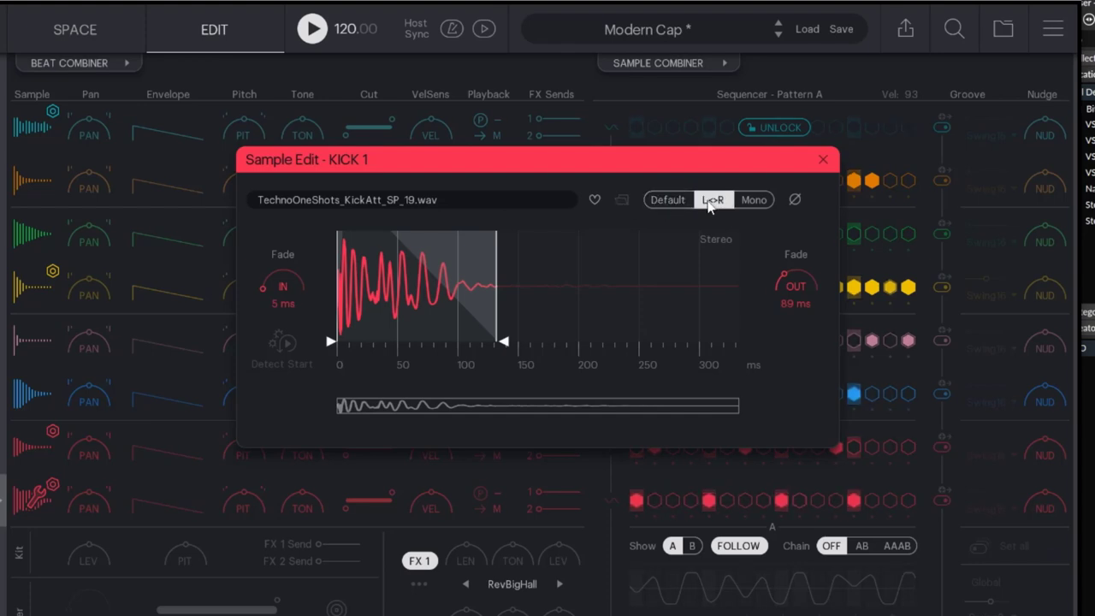
{"action": "left_click", "coordinate": [758, 202]}
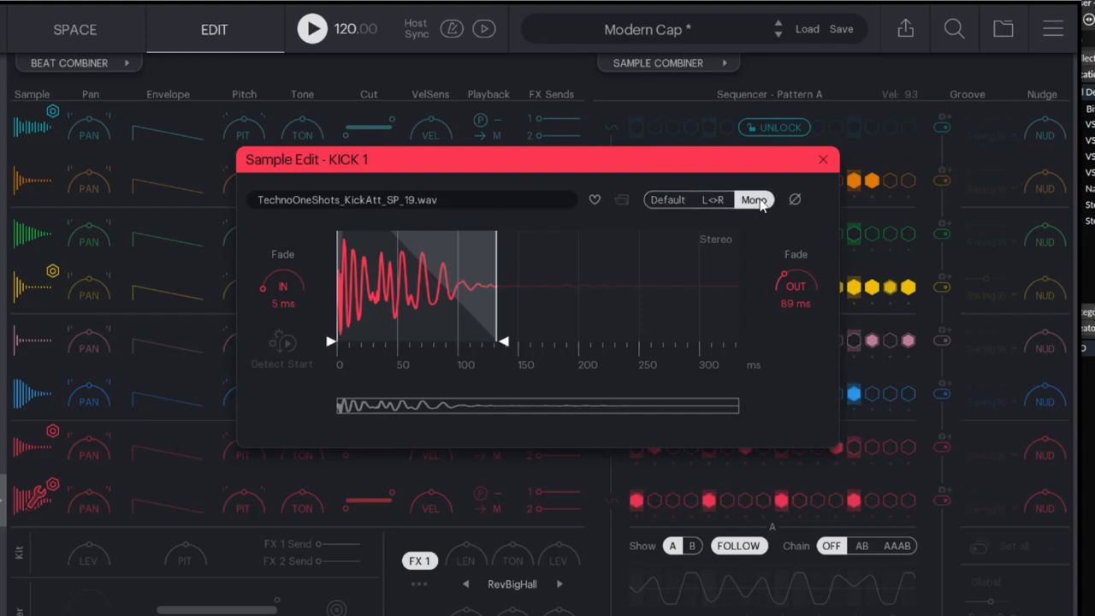
{"action": "left_click", "coordinate": [794, 201]}
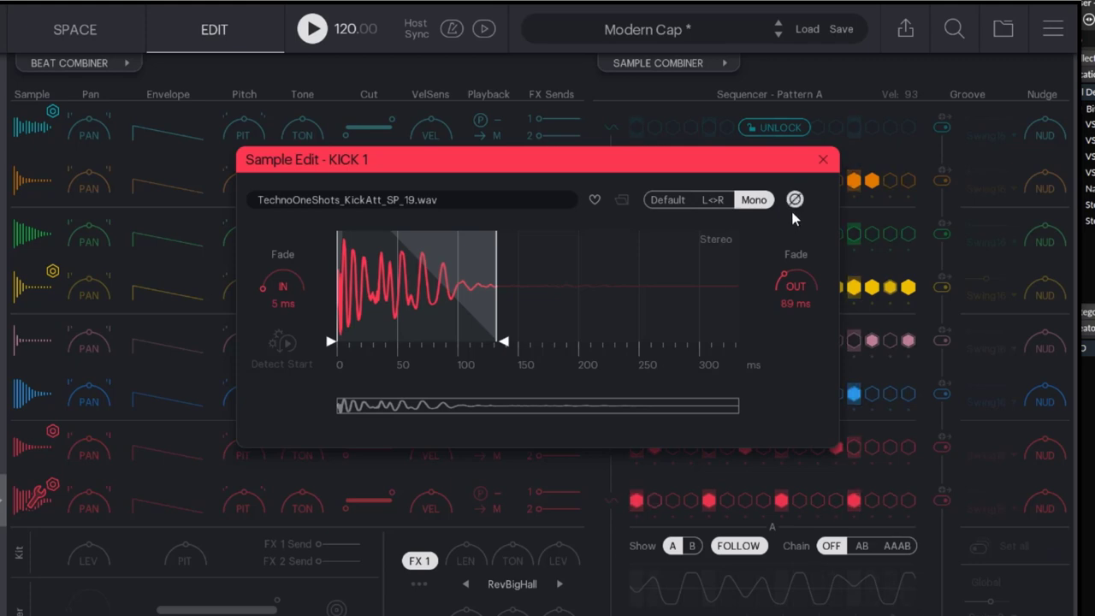
{"action": "left_click", "coordinate": [674, 202]}
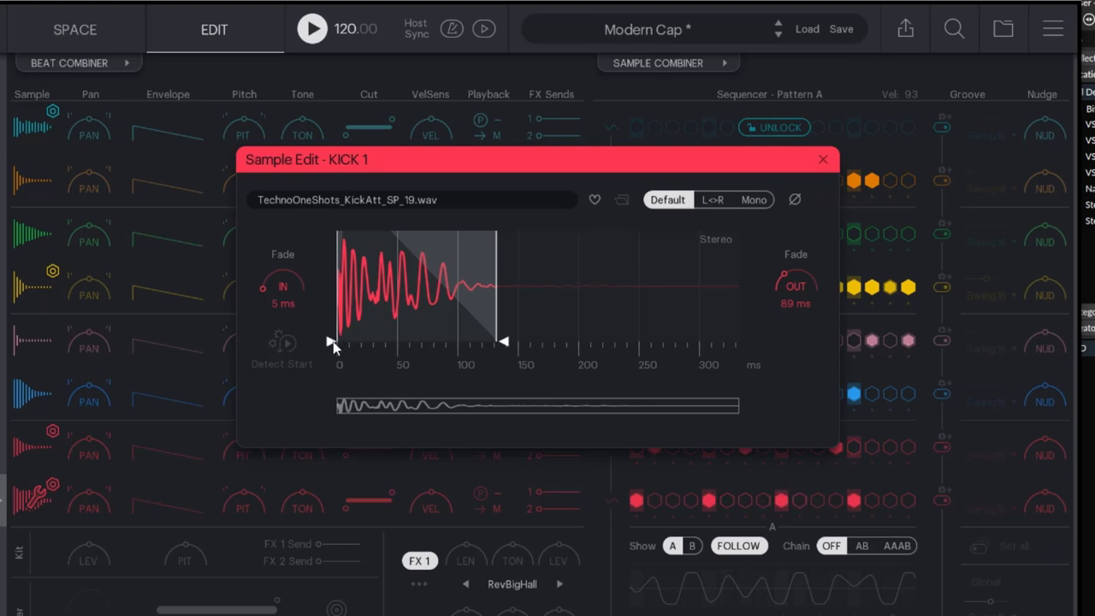
Step: Try trimming the KICK 1 sample start to about 89 ms, and restore the start point with Detect Start
{"action": "mouse_move", "coordinate": [332, 343]}
{"action": "left_mouse_down"}
{"action": "mouse_move", "coordinate": [444, 342]}
{"action": "mouse_move", "coordinate": [519, 235]}
{"action": "mouse_move", "coordinate": [620, 151]}
{"action": "mouse_move", "coordinate": [700, 110]}
{"action": "mouse_move", "coordinate": [720, 152]}
{"action": "mouse_move", "coordinate": [630, 300]}
{"action": "mouse_move", "coordinate": [473, 299]}
{"action": "mouse_move", "coordinate": [692, 310]}
{"action": "mouse_move", "coordinate": [568, 301]}
{"action": "mouse_move", "coordinate": [581, 294]}
{"action": "left_mouse_up"}
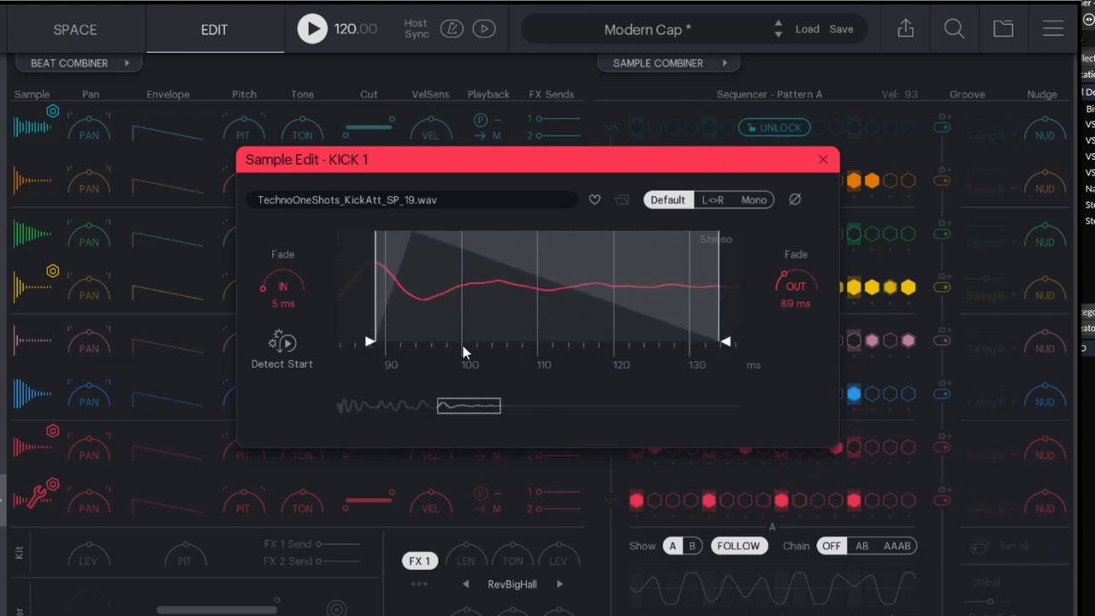
{"action": "left_click", "coordinate": [285, 343]}
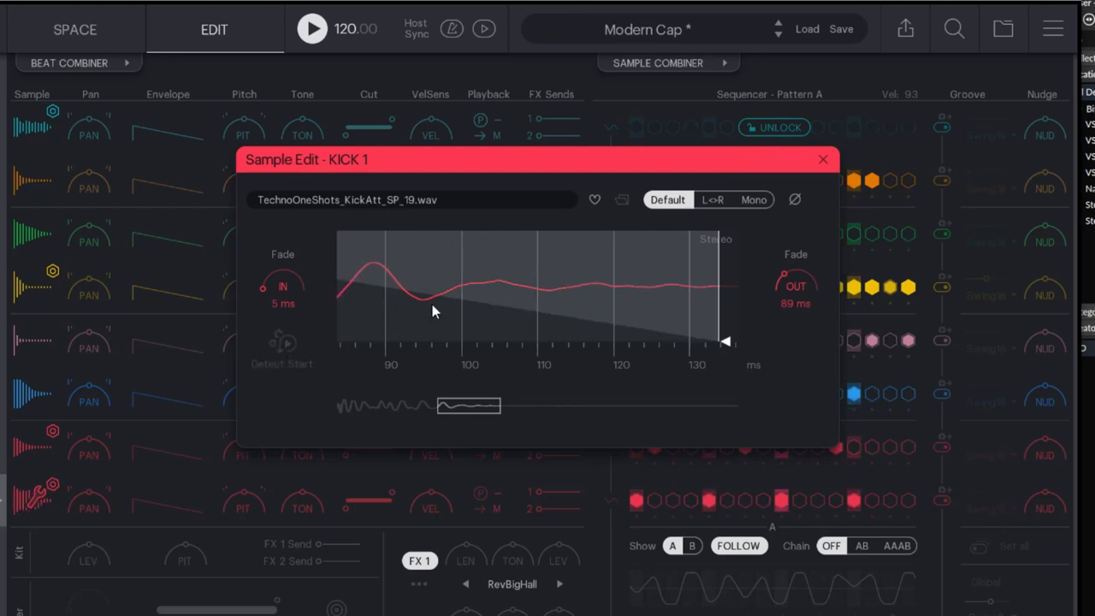
{"action": "left_click_drag", "start_coordinate": [470, 293], "coordinate": [517, 552]}
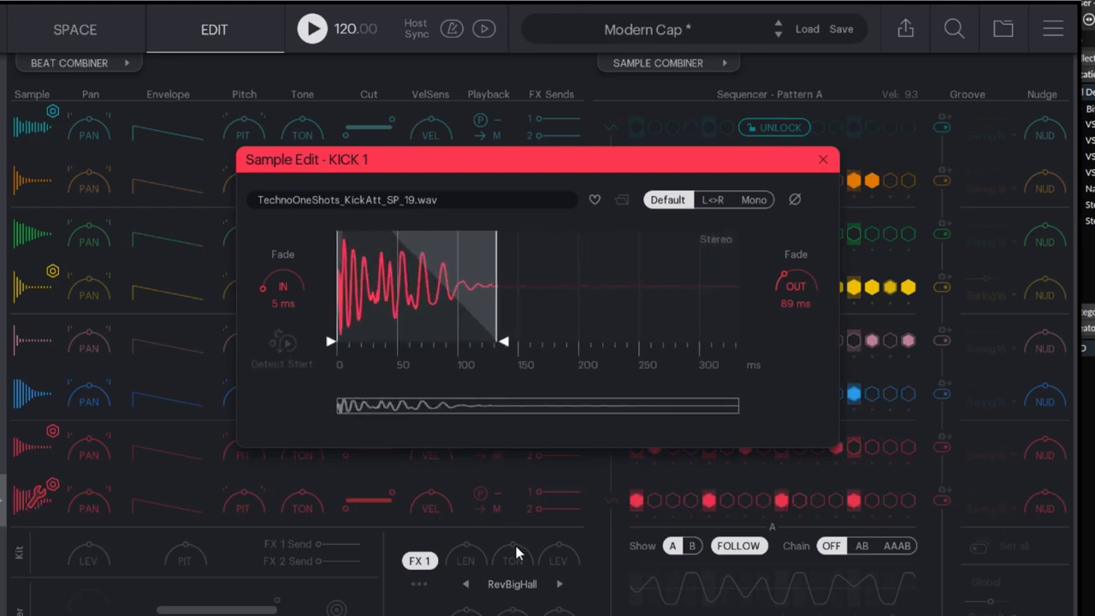
Step: Set the KICK 1 sample's fade-out to 0 ms, extend its end point to the full sample length, and close the sample editor
{"action": "left_click_drag", "start_coordinate": [506, 344], "coordinate": [508, 345]}
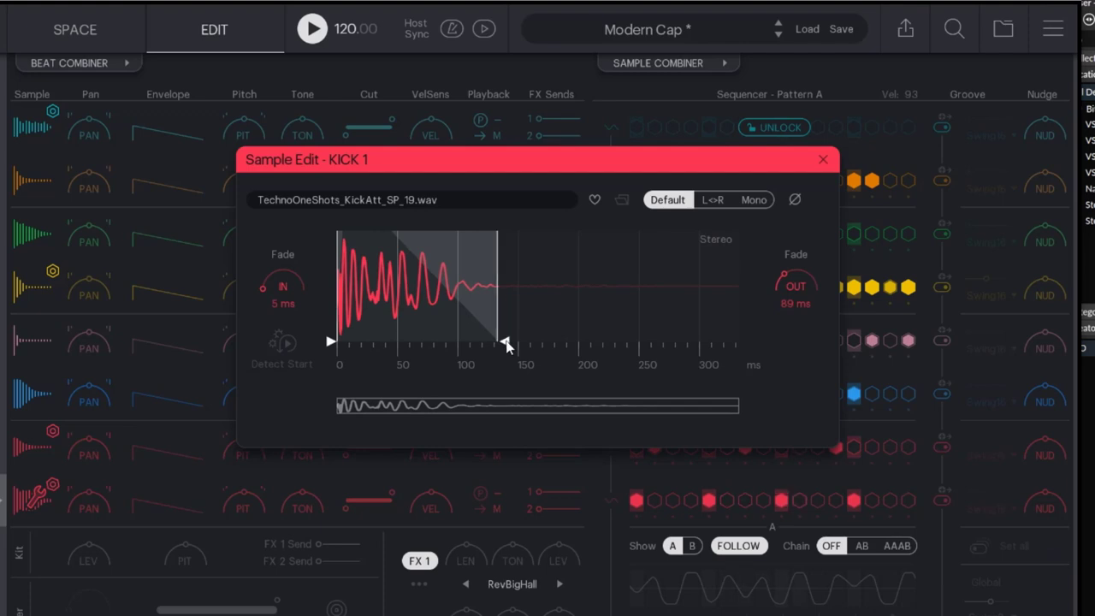
{"action": "mouse_move", "coordinate": [776, 284]}
{"action": "left_mouse_down"}
{"action": "mouse_move", "coordinate": [765, 205]}
{"action": "mouse_move", "coordinate": [743, 169]}
{"action": "left_mouse_up"}
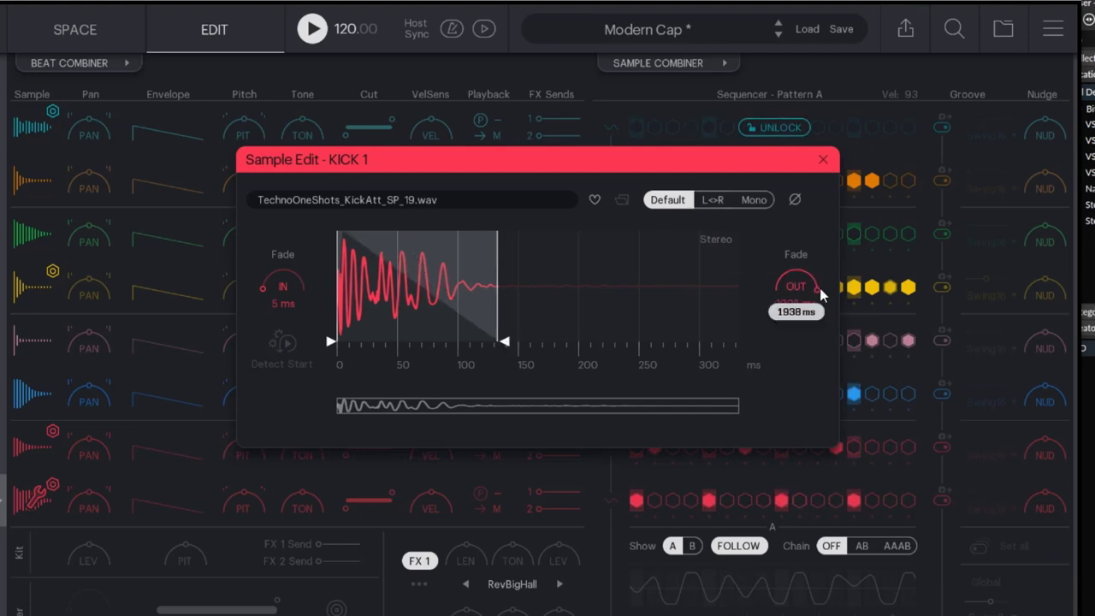
{"action": "mouse_move", "coordinate": [821, 293]}
{"action": "left_mouse_down"}
{"action": "mouse_move", "coordinate": [782, 465]}
{"action": "mouse_move", "coordinate": [648, 514]}
{"action": "left_mouse_up"}
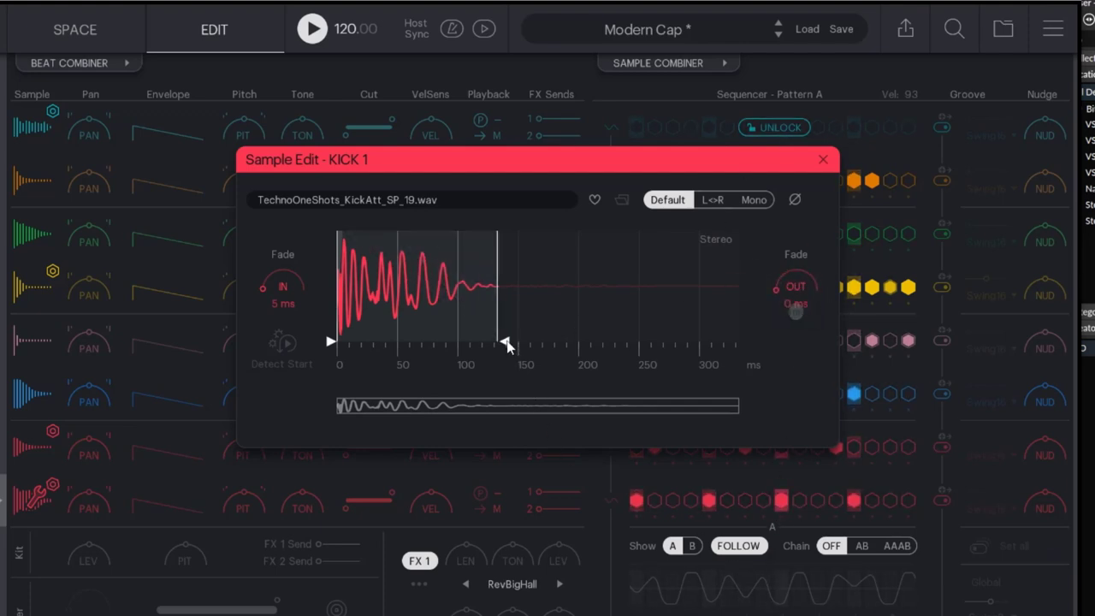
{"action": "left_click_drag", "start_coordinate": [509, 346], "coordinate": [809, 348]}
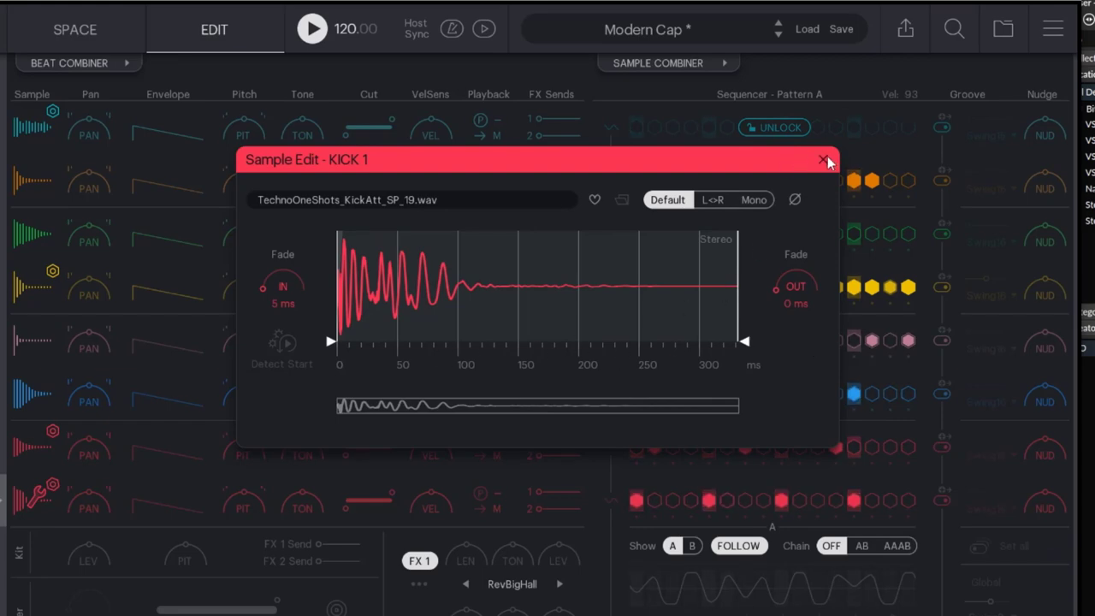
{"action": "left_click", "coordinate": [824, 161]}
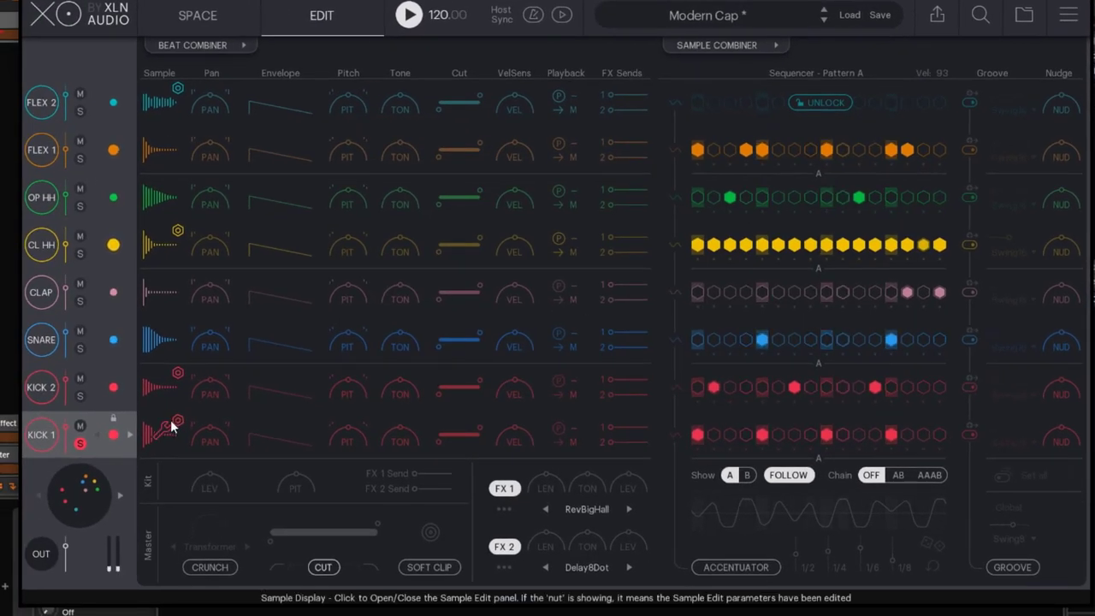
Step: Reopen the KICK 1 sample editor, set the fade-in to 0 ms with the channel mode on Default, and close it
{"action": "left_click", "coordinate": [165, 423]}
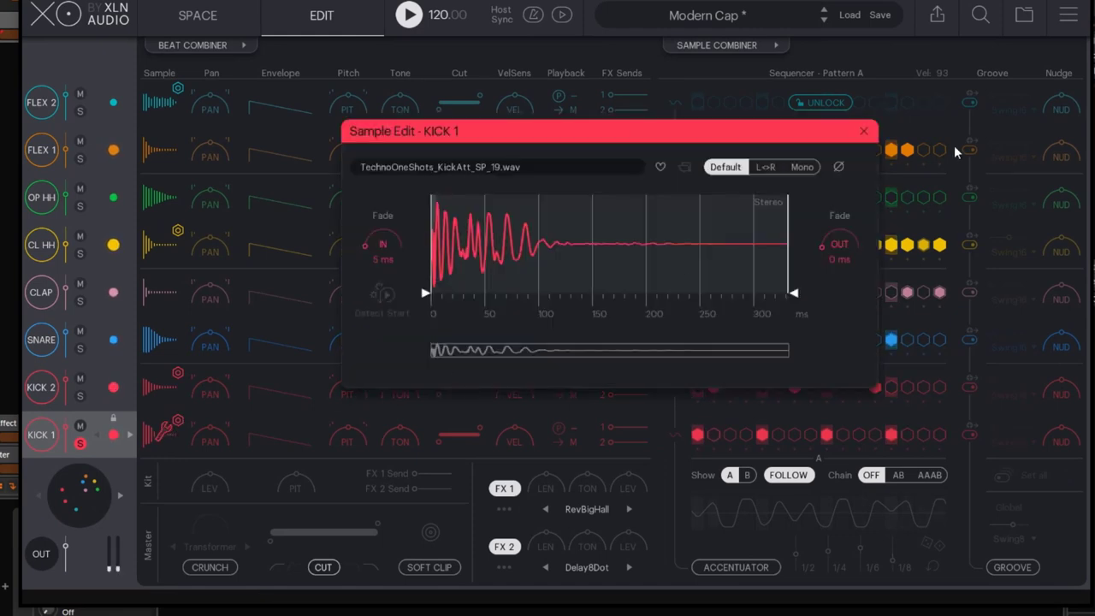
{"action": "left_click", "coordinate": [756, 167]}
{"action": "left_click", "coordinate": [741, 171]}
{"action": "left_click_drag", "start_coordinate": [356, 259], "coordinate": [380, 295]}
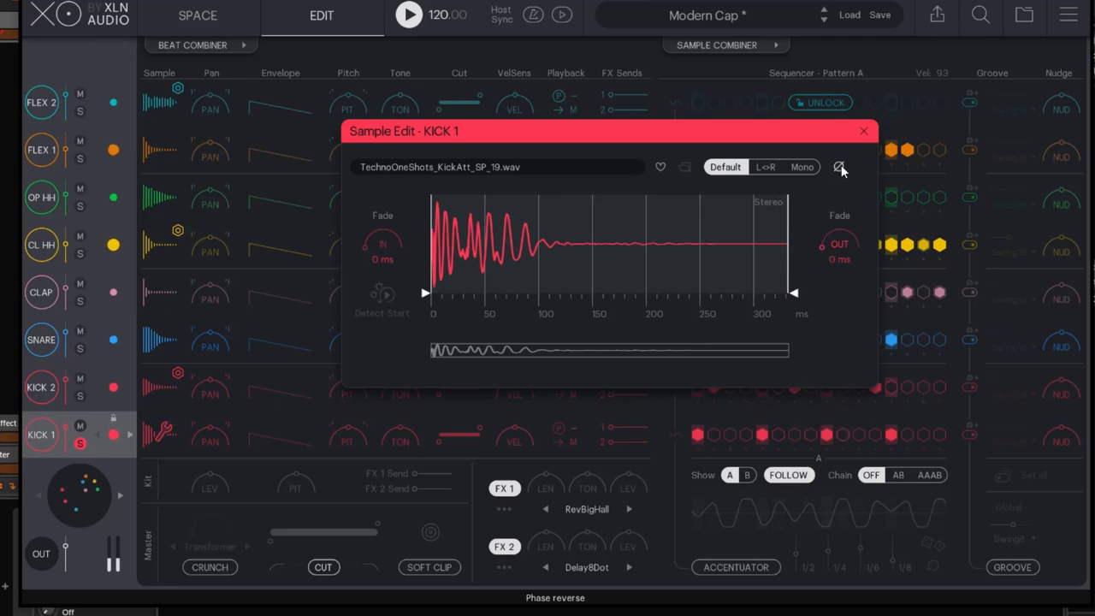
{"action": "left_click", "coordinate": [863, 131]}
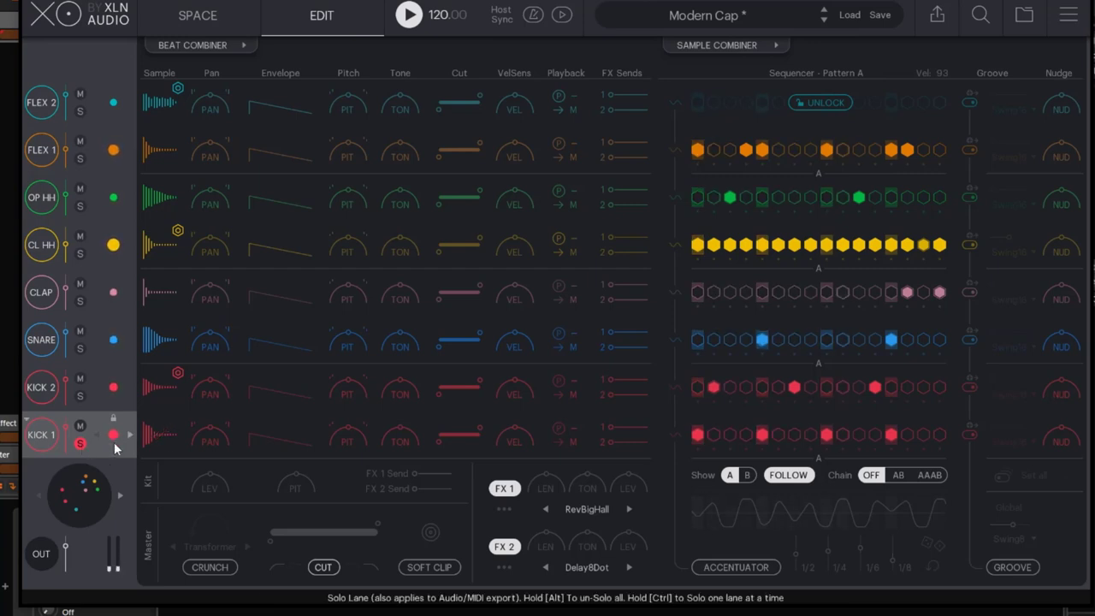
Step: Unsolo the KICK 1 lane and solo the SNARE lane instead
{"action": "mouse_move", "coordinate": [267, 437]}
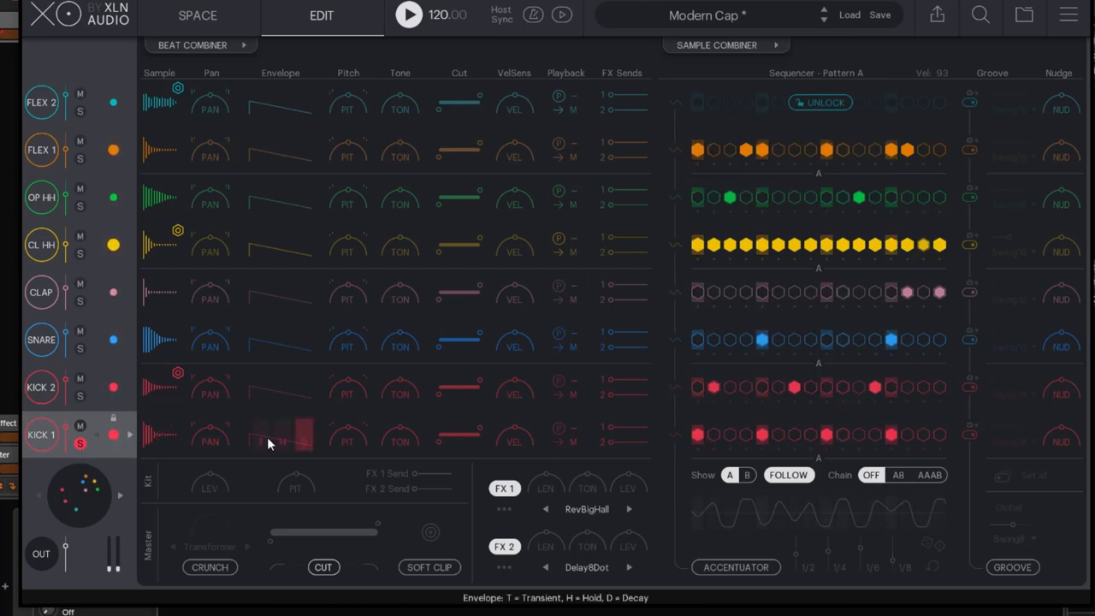
{"action": "left_click", "coordinate": [80, 444]}
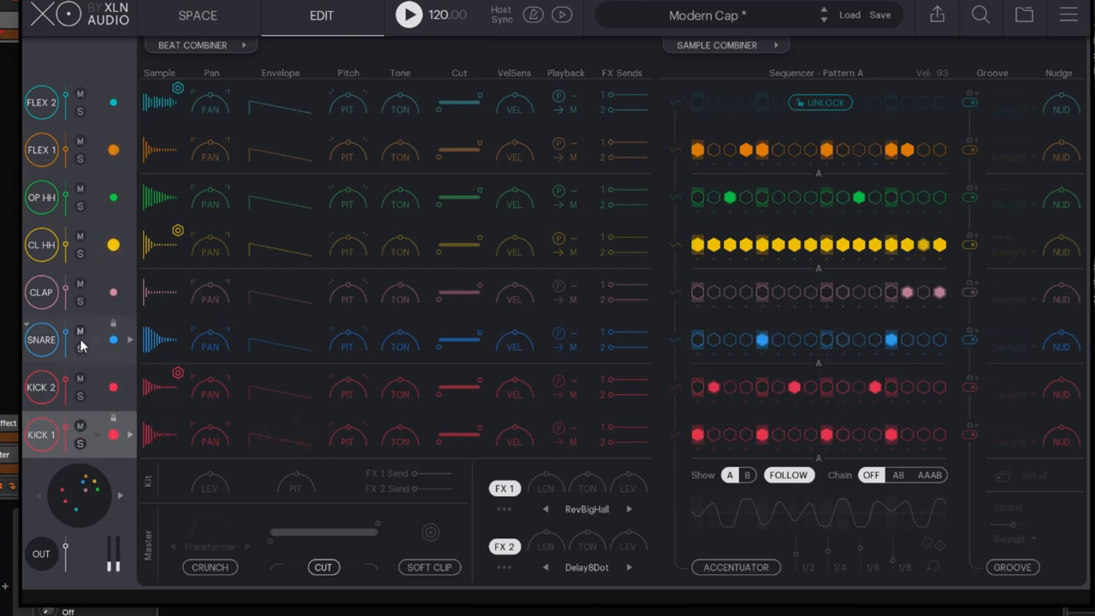
{"action": "left_click", "coordinate": [79, 349]}
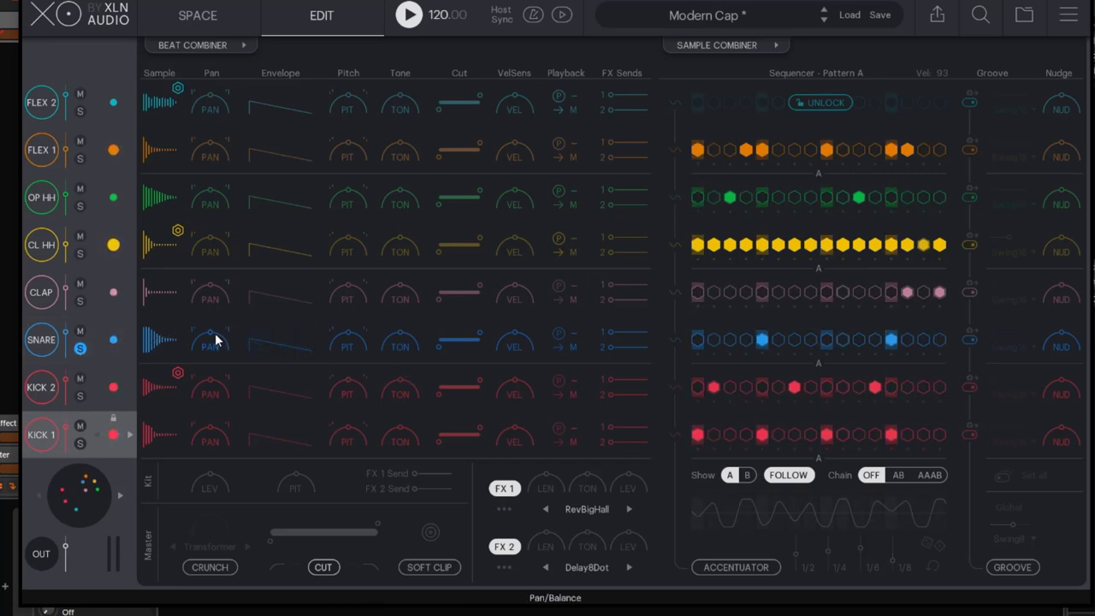
Step: Try panning the snare left to -92% and over to the right, and reset its pan to center
{"action": "left_click_drag", "start_coordinate": [211, 339], "coordinate": [198, 389]}
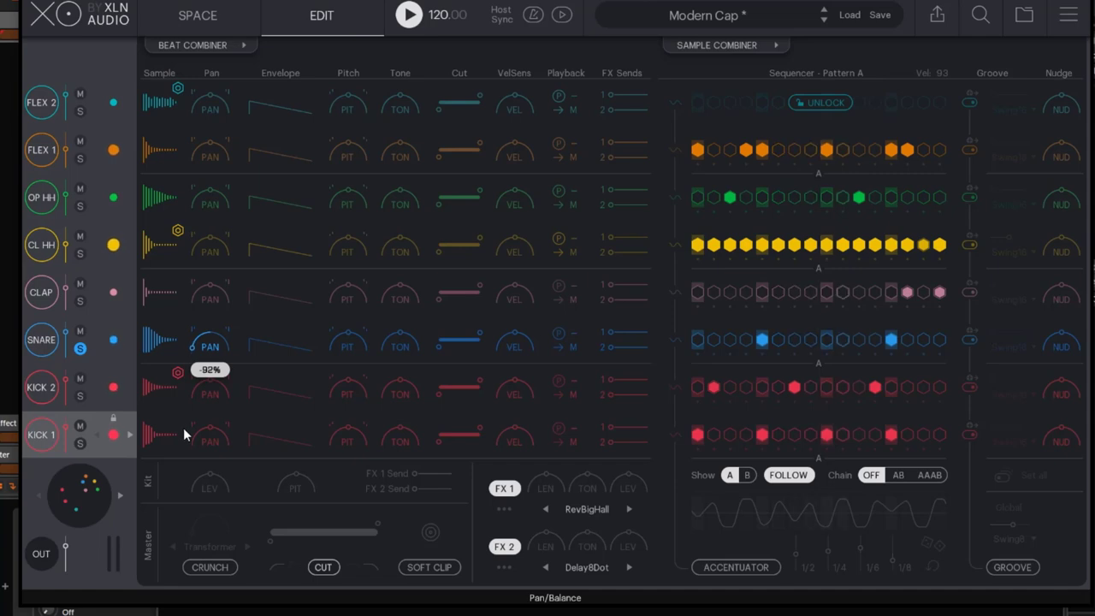
{"action": "left_click_drag", "start_coordinate": [184, 435], "coordinate": [228, 353]}
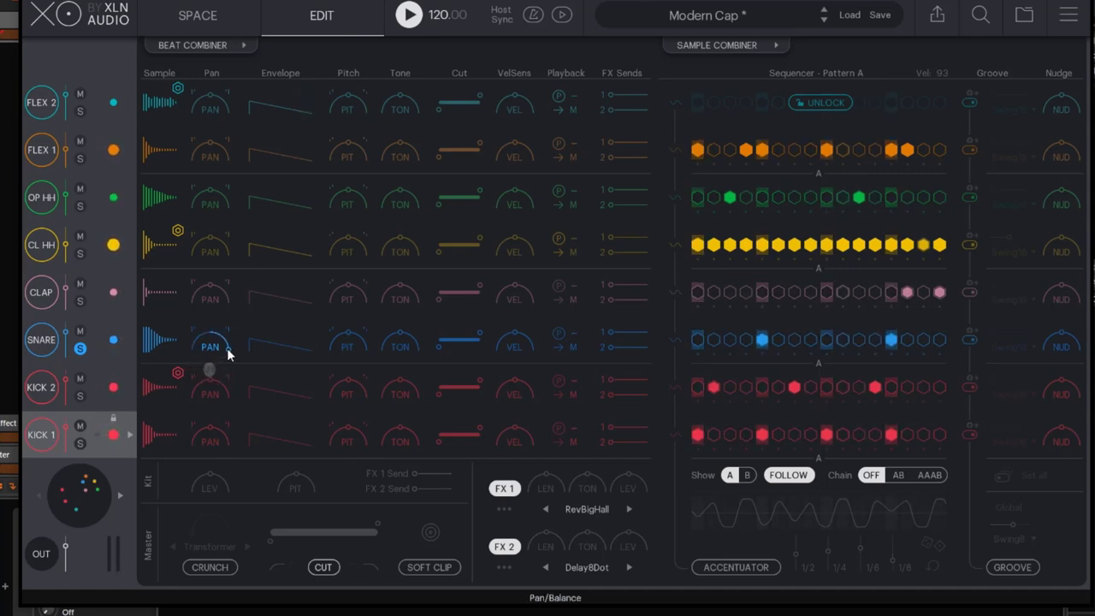
{"action": "double_click", "coordinate": [227, 354]}
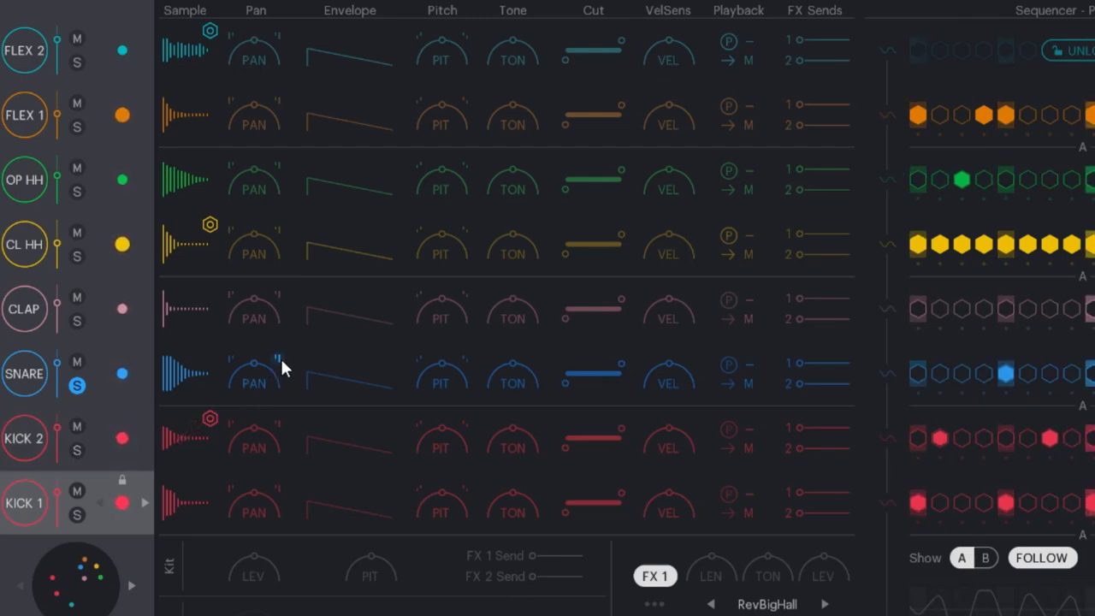
Step: Try adjusting the decay and hold of the soloed snare's envelope, returning it to its original shape
{"action": "mouse_move", "coordinate": [315, 385]}
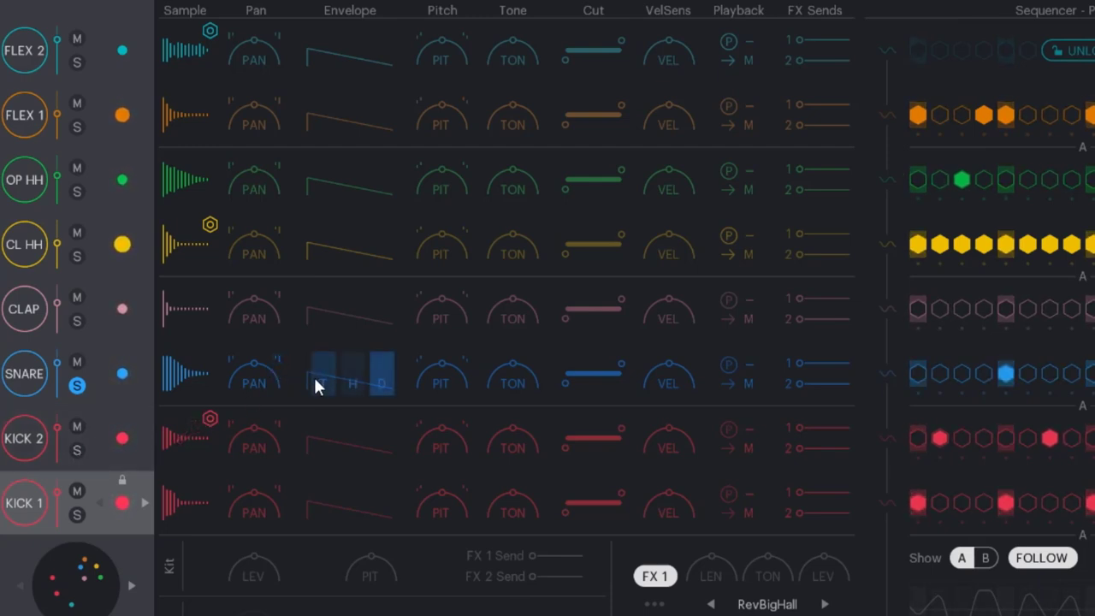
{"action": "left_click", "coordinate": [76, 385]}
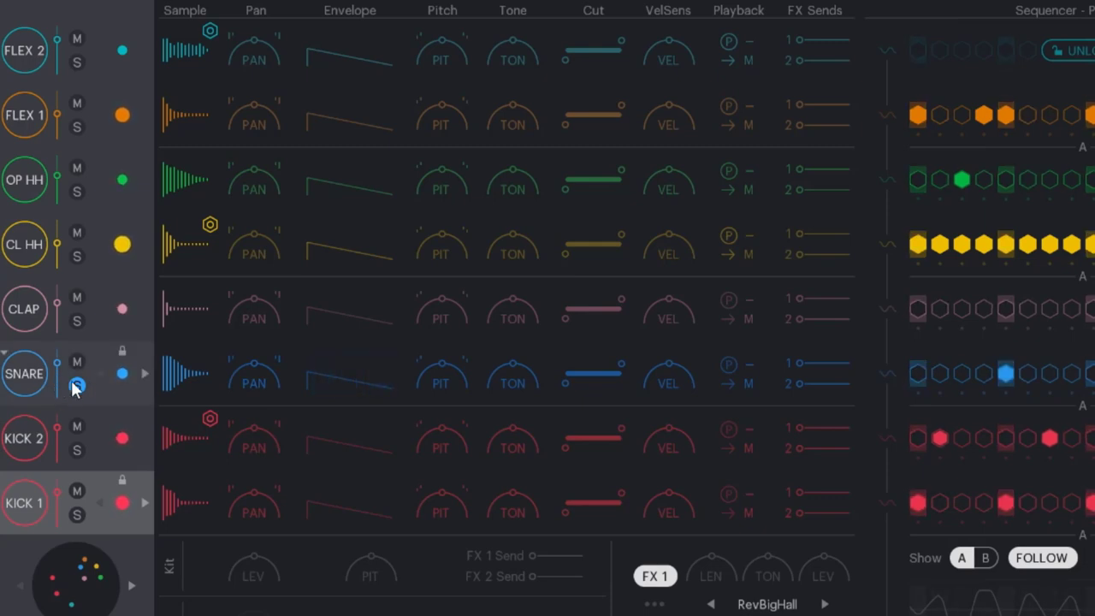
{"action": "mouse_move", "coordinate": [314, 394]}
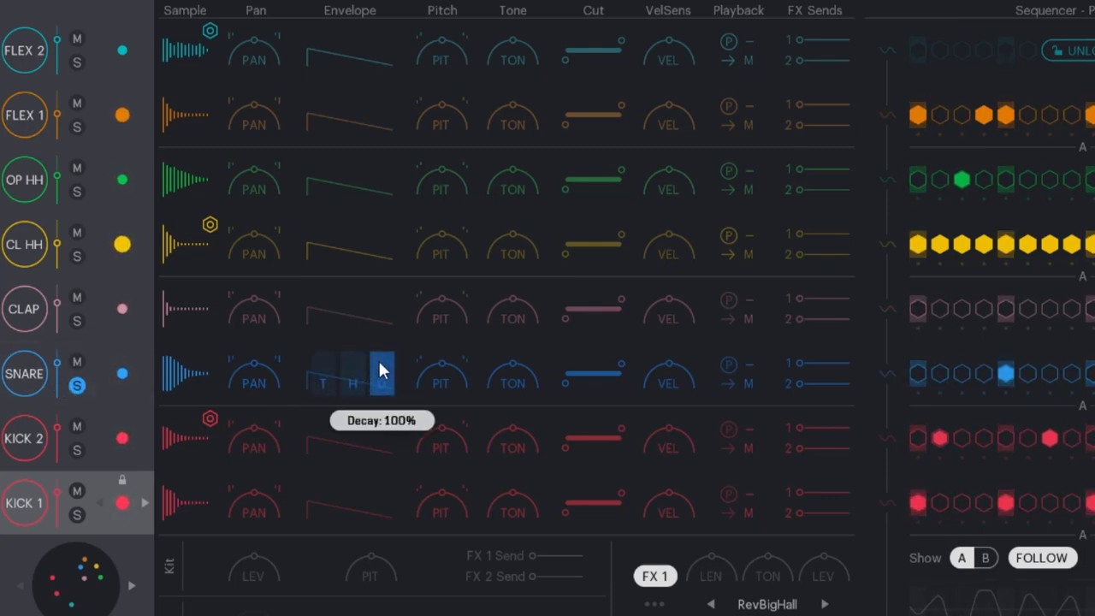
{"action": "left_click_drag", "start_coordinate": [379, 368], "coordinate": [330, 380]}
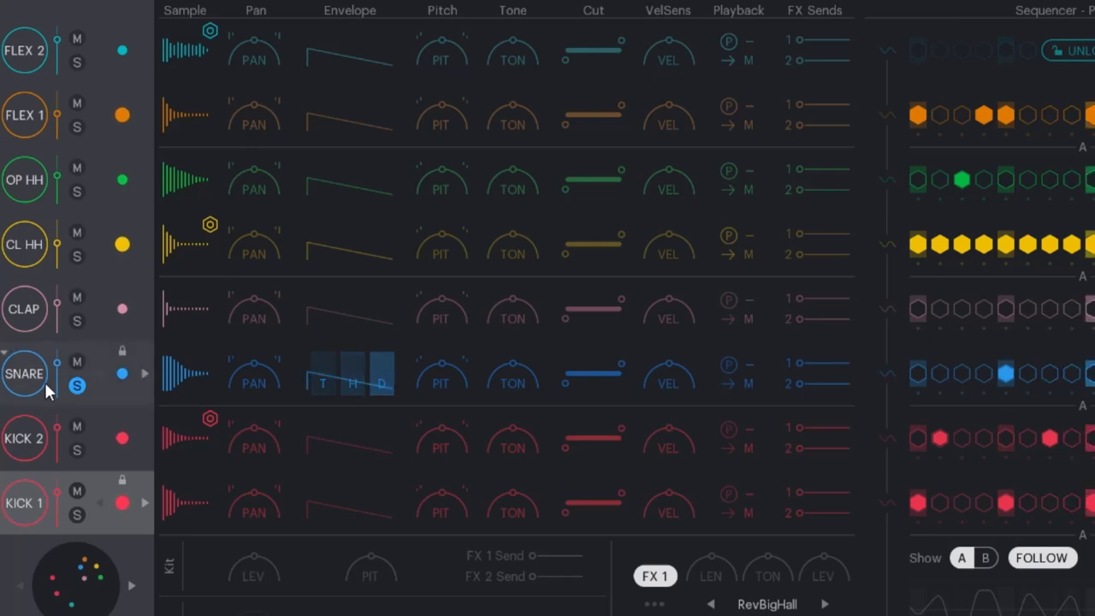
{"action": "mouse_move", "coordinate": [364, 362]}
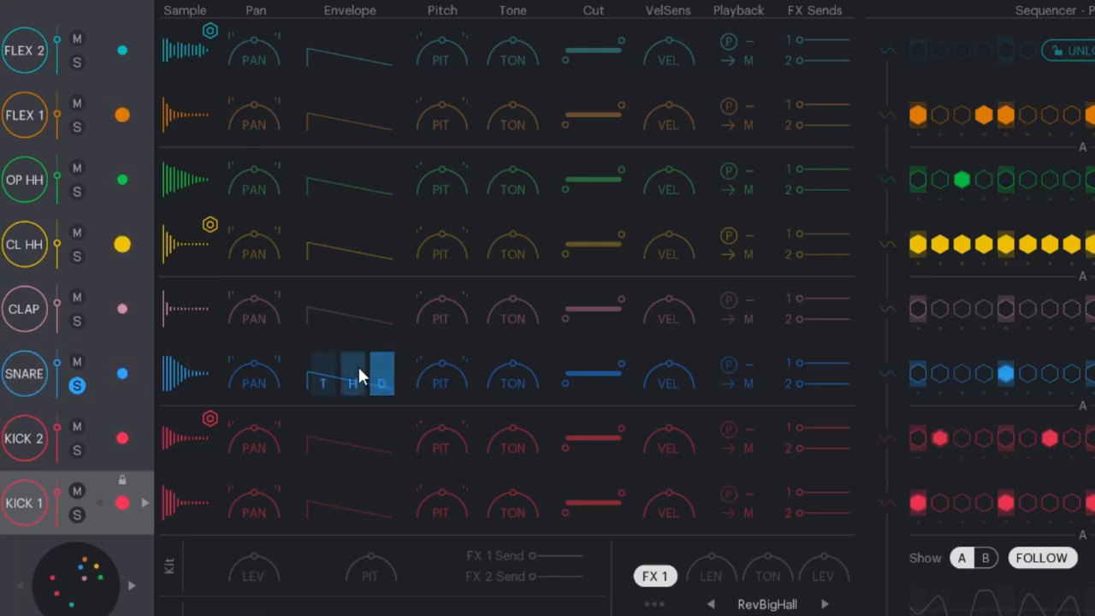
{"action": "mouse_move", "coordinate": [368, 412]}
{"action": "left_click_drag", "start_coordinate": [366, 407], "coordinate": [379, 505]}
{"action": "mouse_move", "coordinate": [384, 391]}
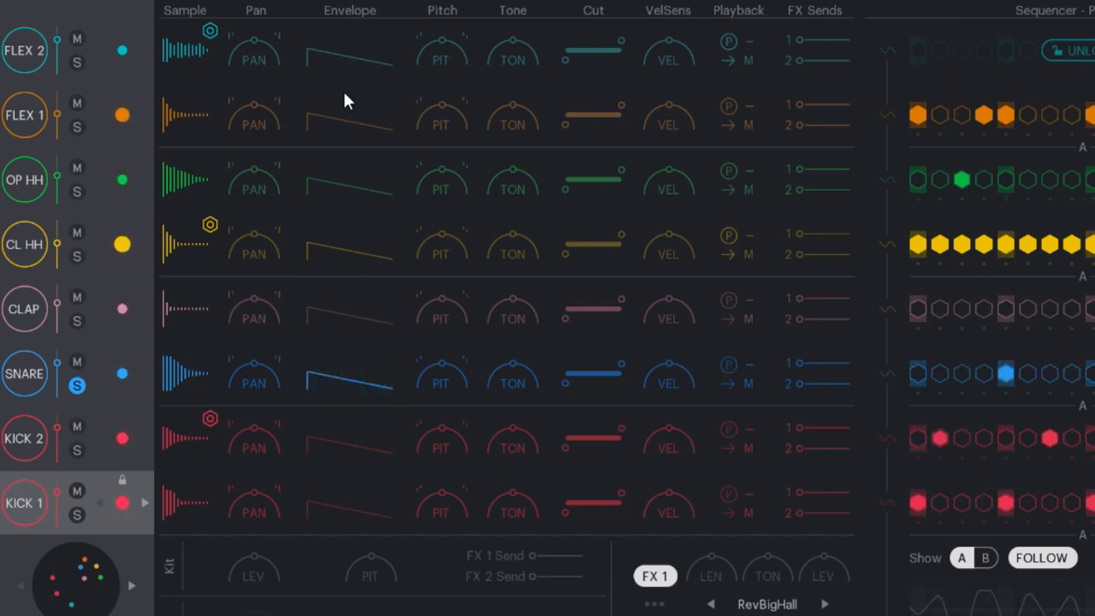
Step: Try raising the snare envelope's transient and lowering it to -100%, and return it to neutral
{"action": "left_click_drag", "start_coordinate": [320, 391], "coordinate": [346, 325]}
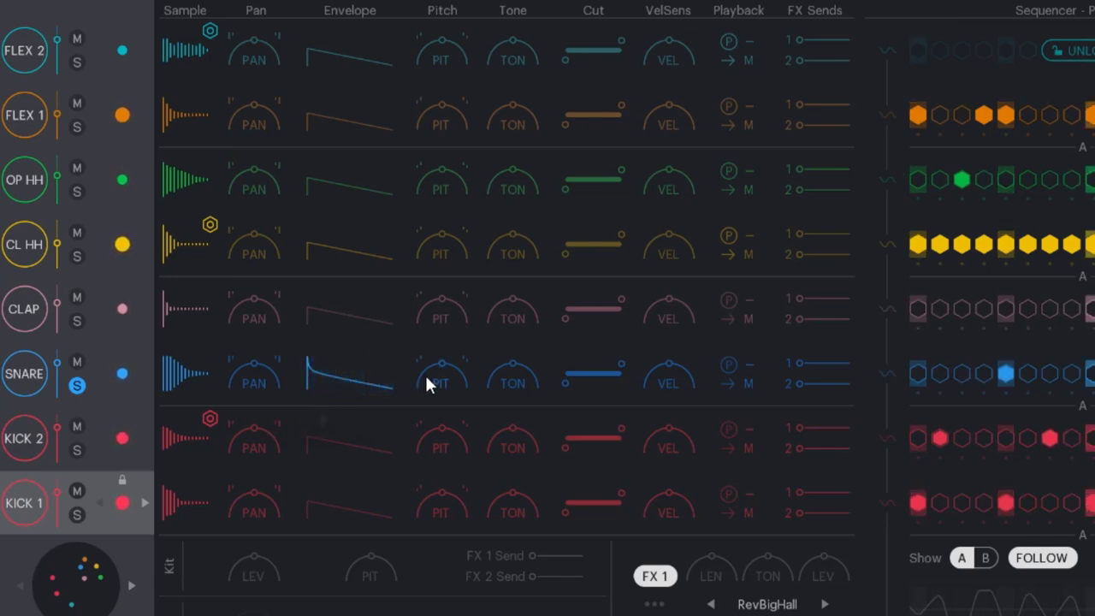
{"action": "mouse_move", "coordinate": [326, 379]}
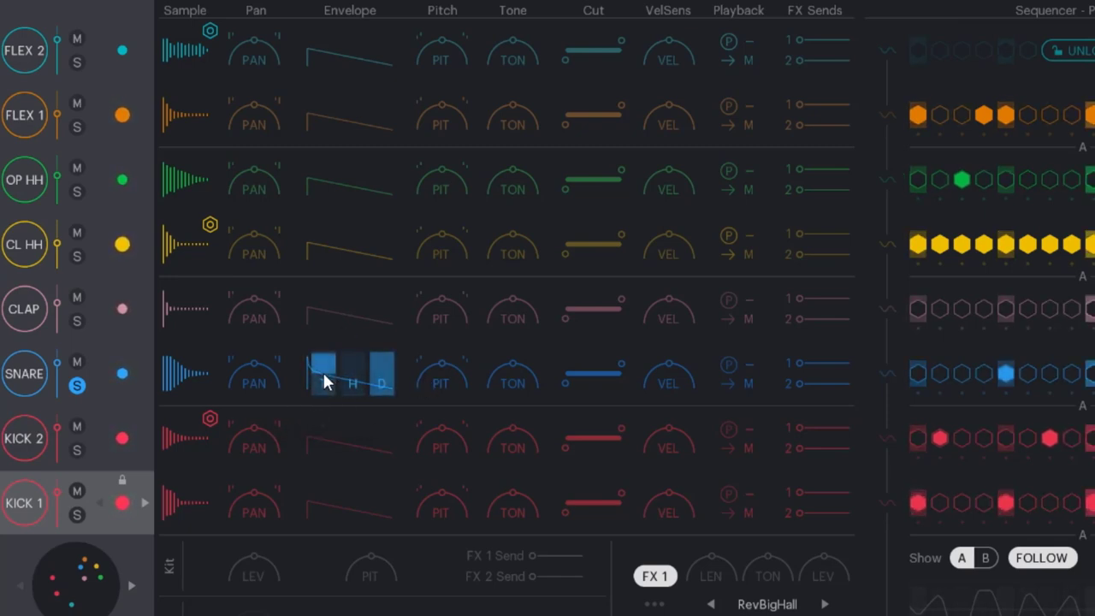
{"action": "left_click_drag", "start_coordinate": [323, 370], "coordinate": [333, 607]}
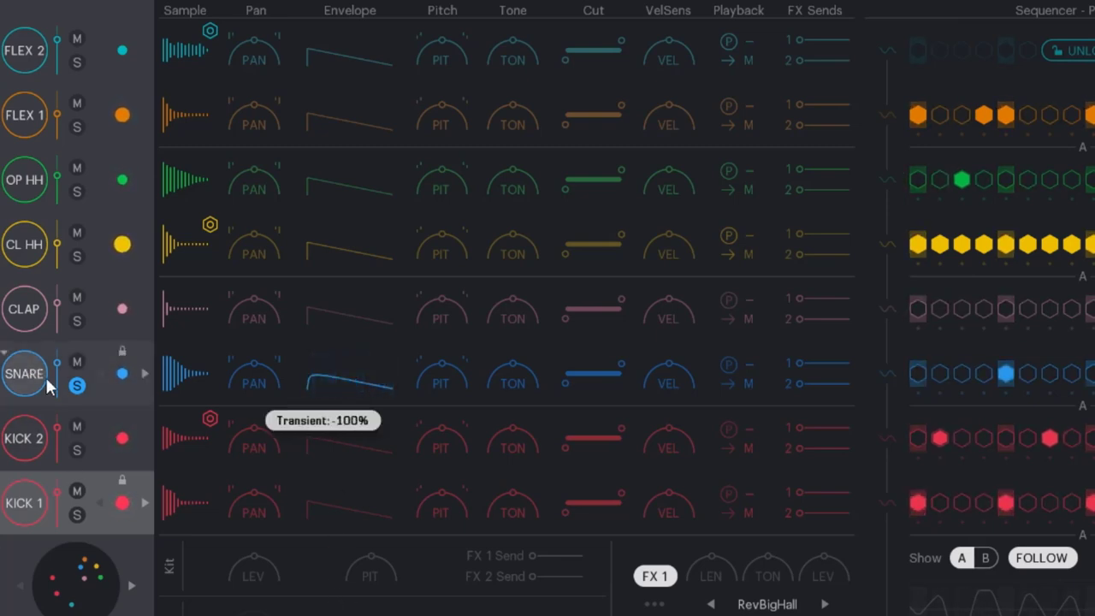
{"action": "mouse_move", "coordinate": [316, 383]}
{"action": "left_click_drag", "start_coordinate": [317, 372], "coordinate": [348, 364]}
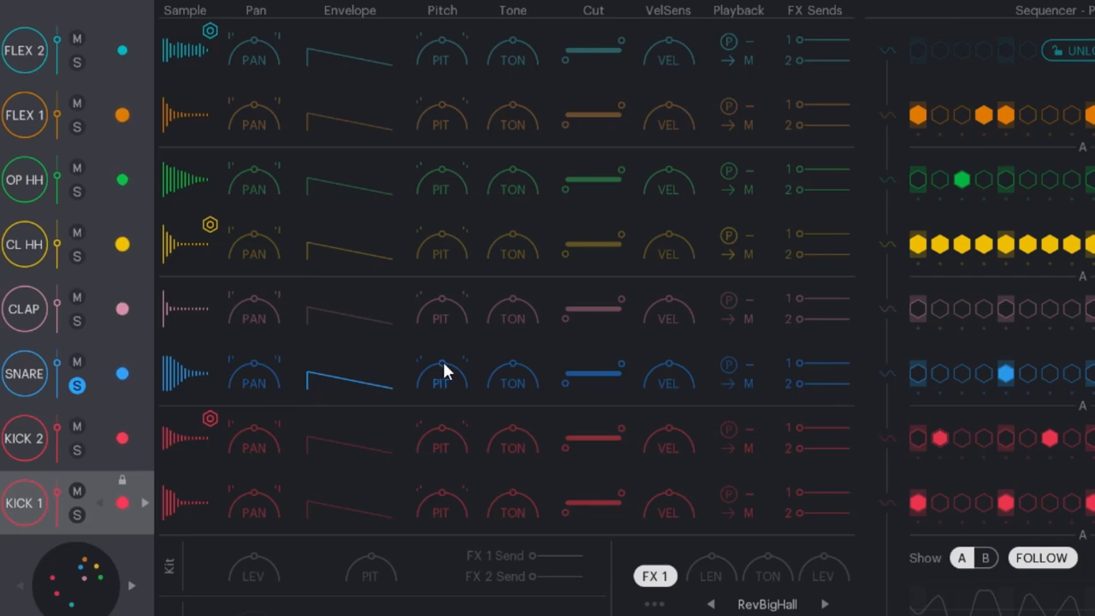
Step: Try raising the snare's pitch to 7.9 semitones, and reset it to its default
{"action": "left_click_drag", "start_coordinate": [442, 374], "coordinate": [477, 242]}
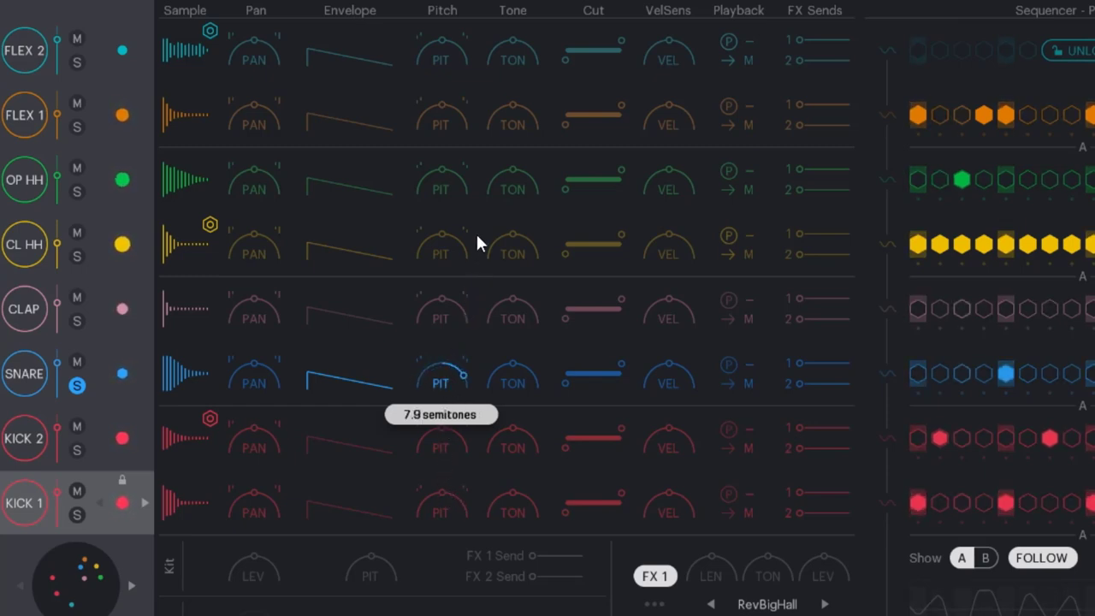
{"action": "double_click", "coordinate": [463, 373]}
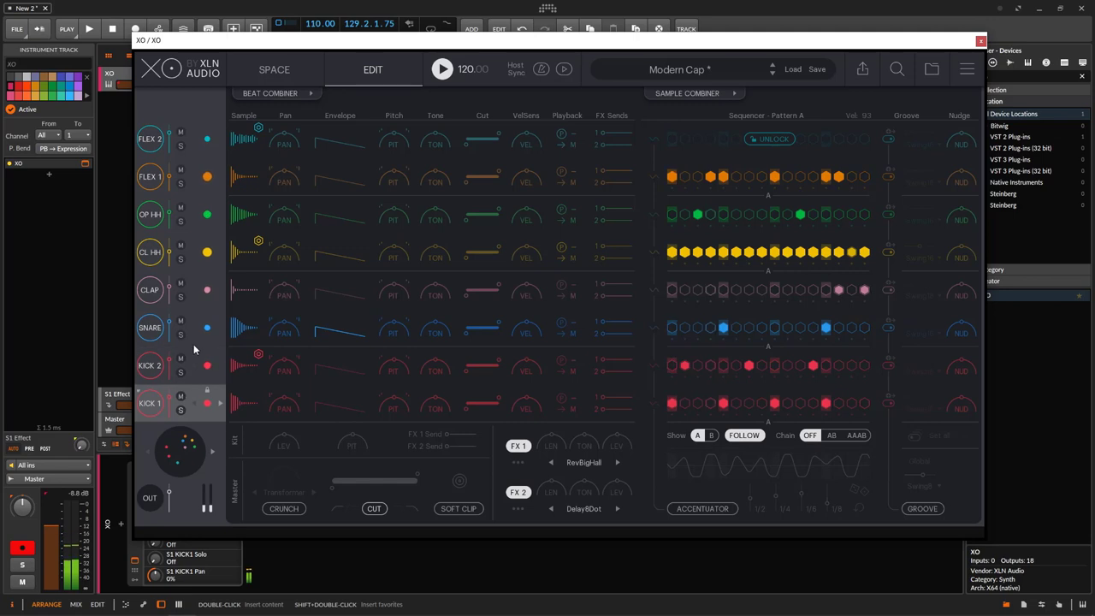
Step: Solo the OP HH lane briefly and switch the solo to the SNARE lane
{"action": "left_click", "coordinate": [180, 221]}
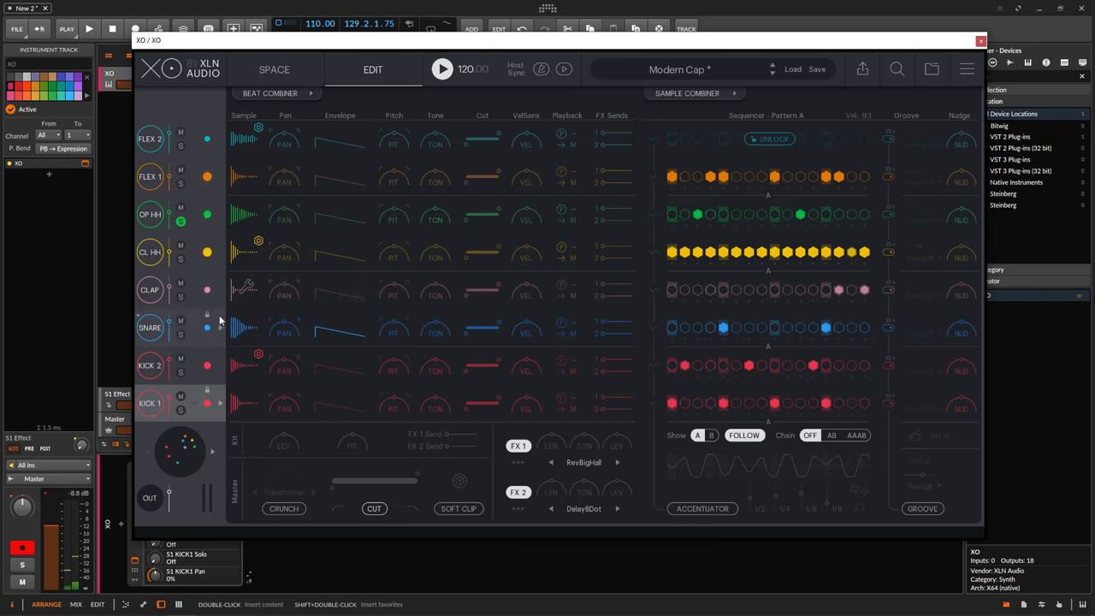
{"action": "left_click", "coordinate": [180, 335]}
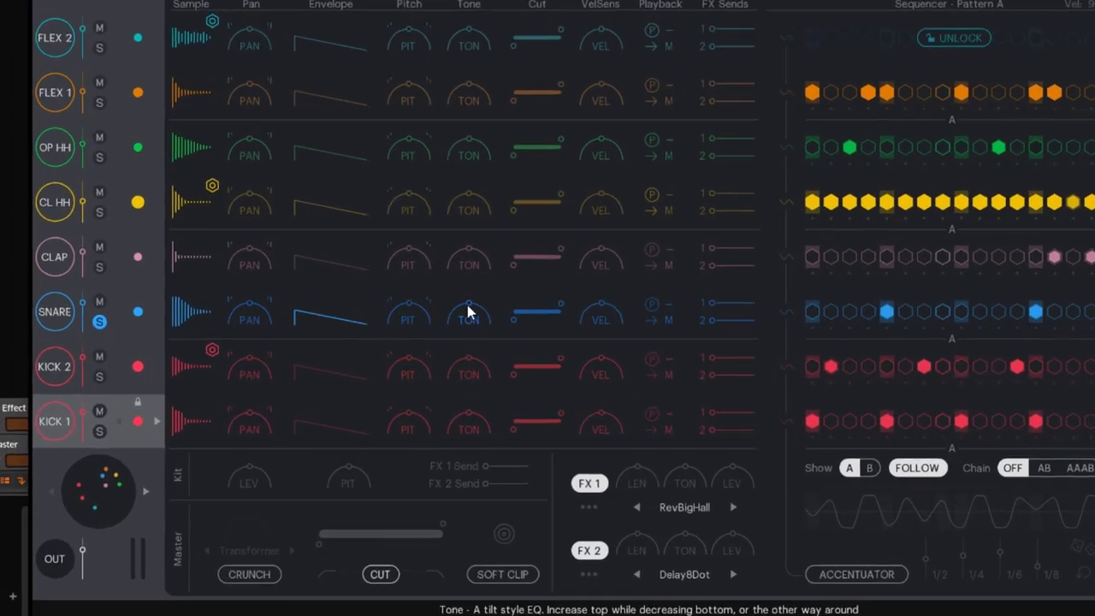
Step: Try raising the snare's tone to maximum and lowering it to minimum, and reset it to its default
{"action": "left_click_drag", "start_coordinate": [435, 328], "coordinate": [438, 306]}
{"action": "left_click_drag", "start_coordinate": [481, 274], "coordinate": [493, 152]}
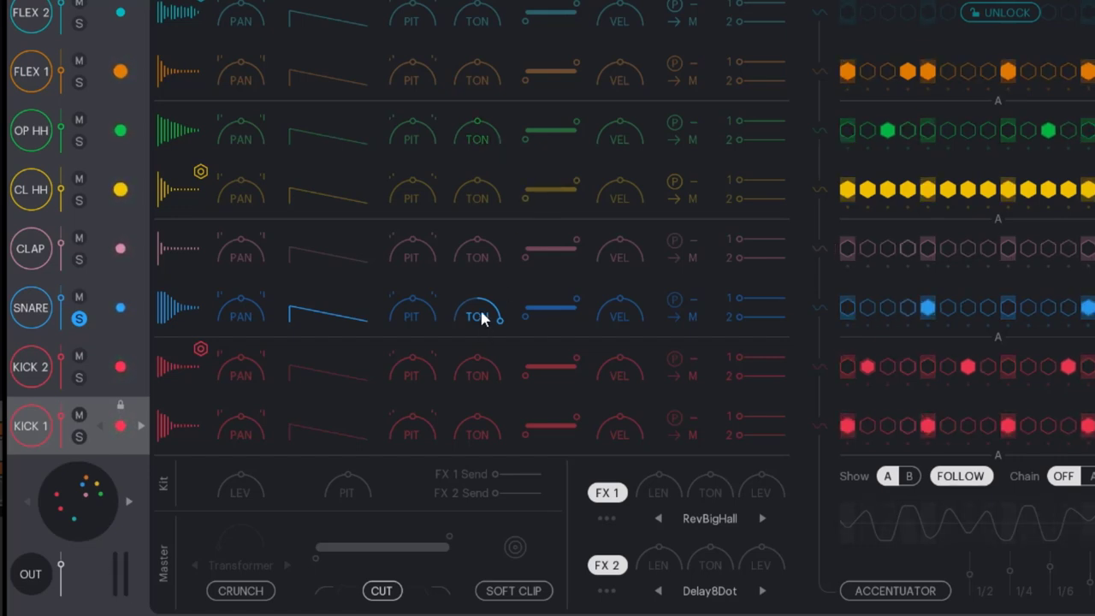
{"action": "left_click_drag", "start_coordinate": [482, 313], "coordinate": [481, 590]}
{"action": "left_click", "coordinate": [79, 318]}
{"action": "double_click", "coordinate": [460, 311]}
{"action": "left_click_drag", "start_coordinate": [471, 311], "coordinate": [526, 367]}
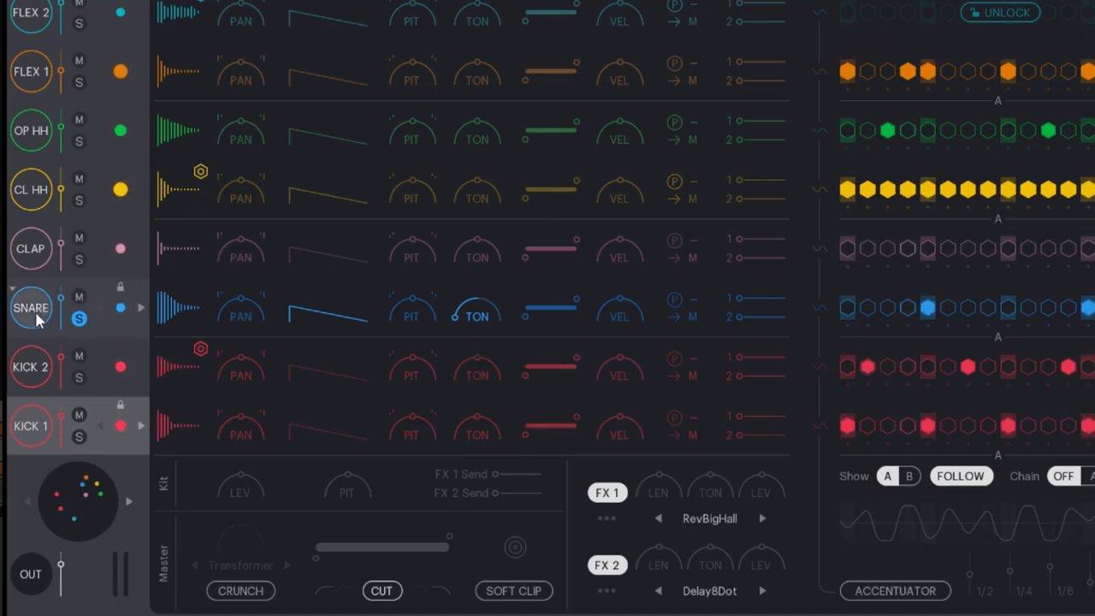
{"action": "double_click", "coordinate": [466, 316]}
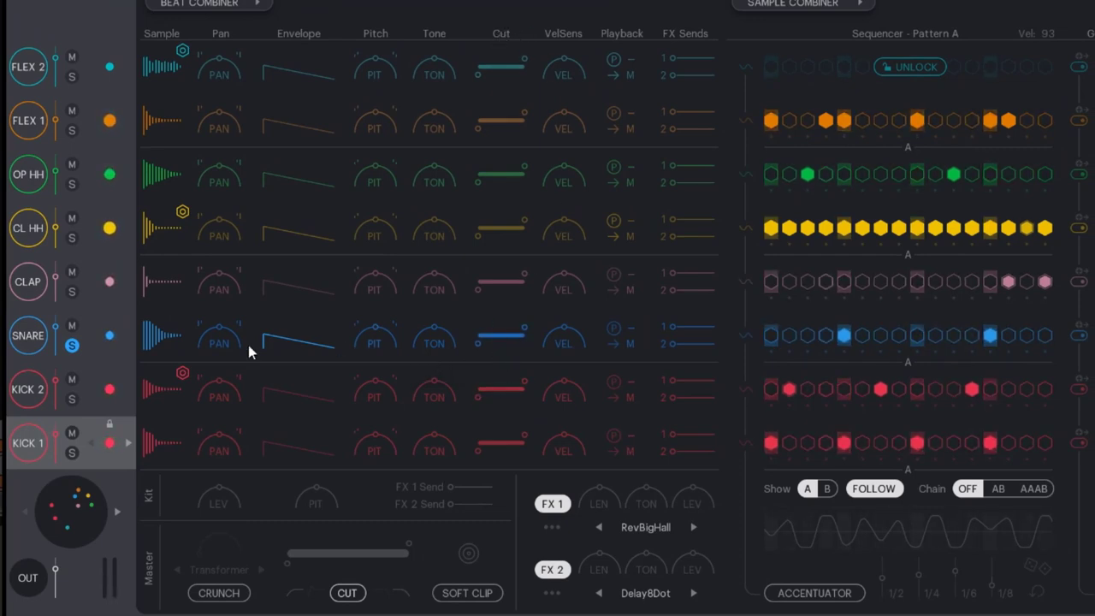
Step: Try pulling down the snare's high-frequency cut and reset it to 20000 Hz
{"action": "left_click_drag", "start_coordinate": [525, 334], "coordinate": [424, 334]}
{"action": "mouse_move", "coordinate": [481, 348]}
{"action": "double_click", "coordinate": [511, 336]}
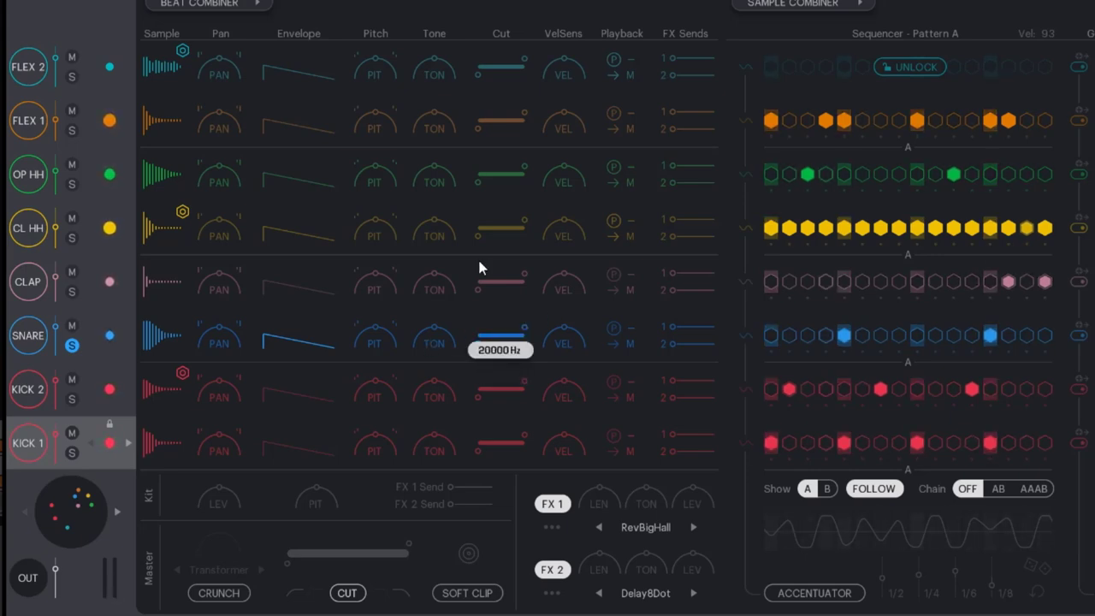
Step: Switch the solo from the SNARE lane to CL HH and lower its high-frequency cut to about 7650 Hz
{"action": "left_click", "coordinate": [72, 345]}
{"action": "left_click", "coordinate": [73, 238]}
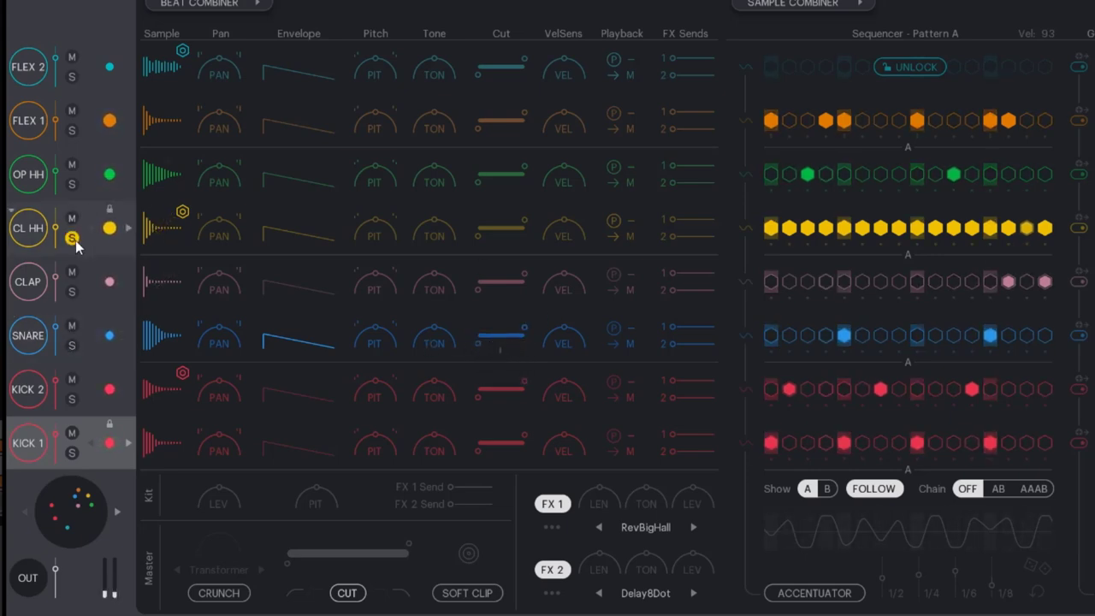
{"action": "left_click_drag", "start_coordinate": [525, 221], "coordinate": [518, 224]}
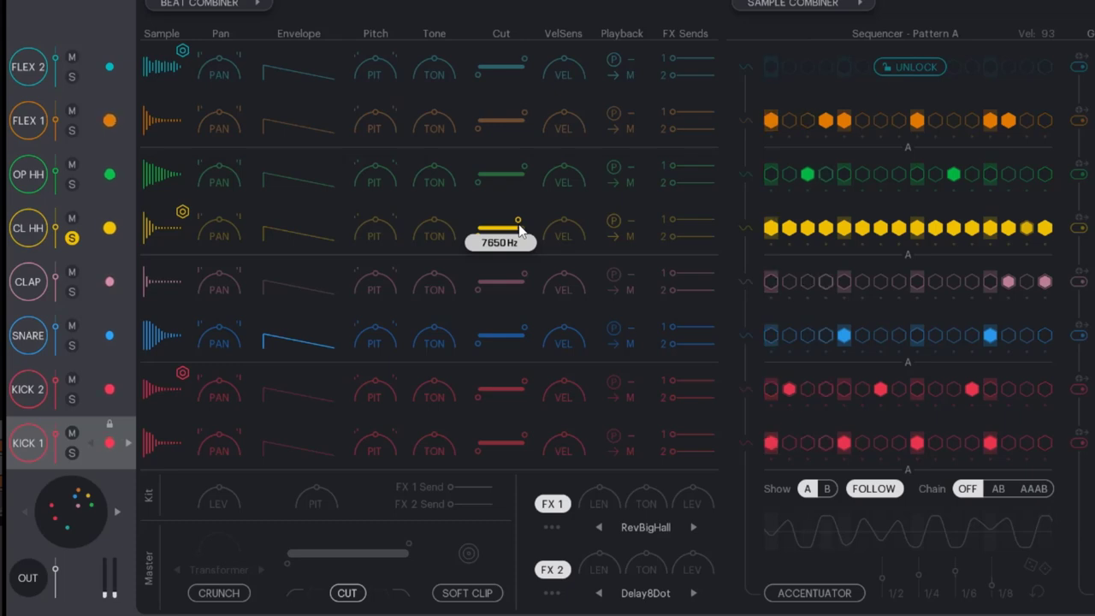
{"action": "left_click_drag", "start_coordinate": [519, 227], "coordinate": [455, 232]}
Step: Solo the OP HH lane to lower its high-frequency cut slightly, and clear both hi-hat solos
{"action": "left_click", "coordinate": [72, 184]}
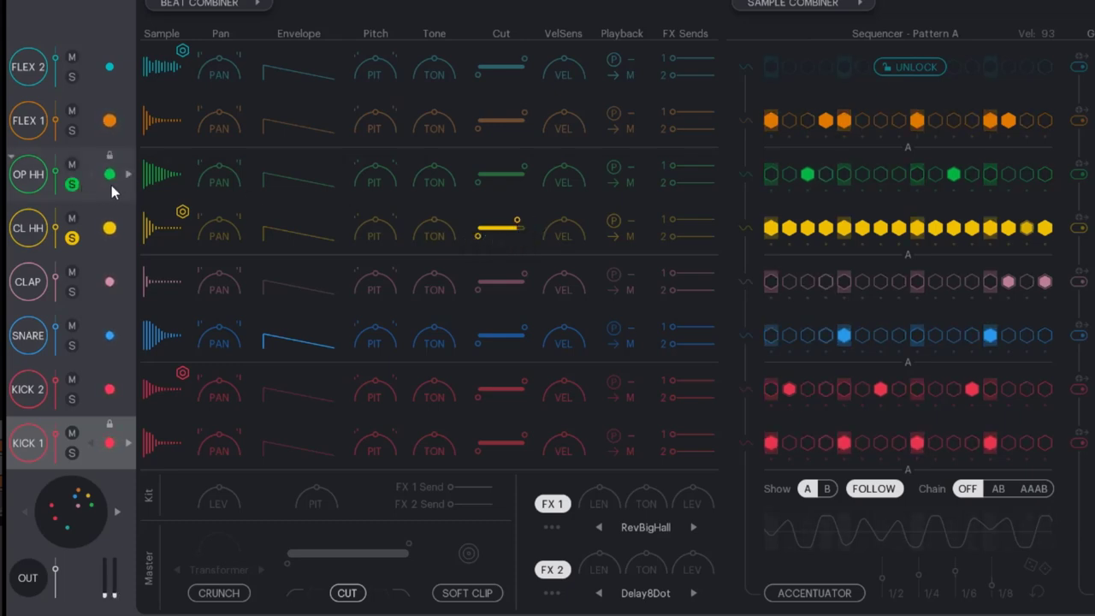
{"action": "left_click_drag", "start_coordinate": [525, 170], "coordinate": [513, 171]}
{"action": "left_click", "coordinate": [72, 238]}
{"action": "left_click", "coordinate": [73, 184]}
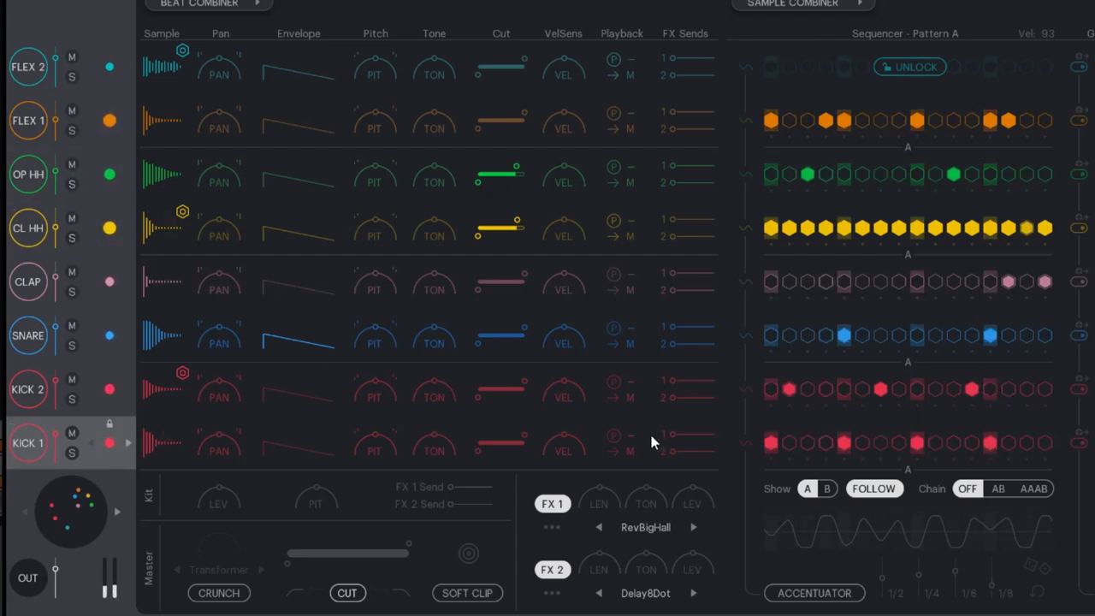
Step: Solo the SNARE lane, try its velocity sensitivity at 200% and 0%, and reset it
{"action": "left_click", "coordinate": [72, 345]}
{"action": "left_click_drag", "start_coordinate": [566, 326], "coordinate": [593, 163]}
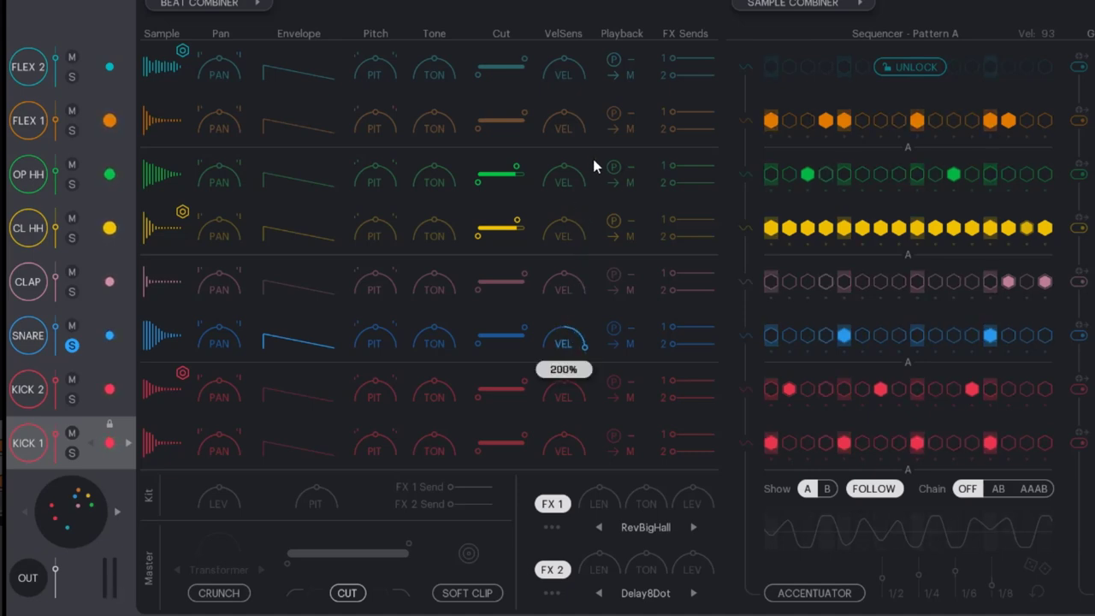
{"action": "left_click_drag", "start_coordinate": [585, 346], "coordinate": [646, 493]}
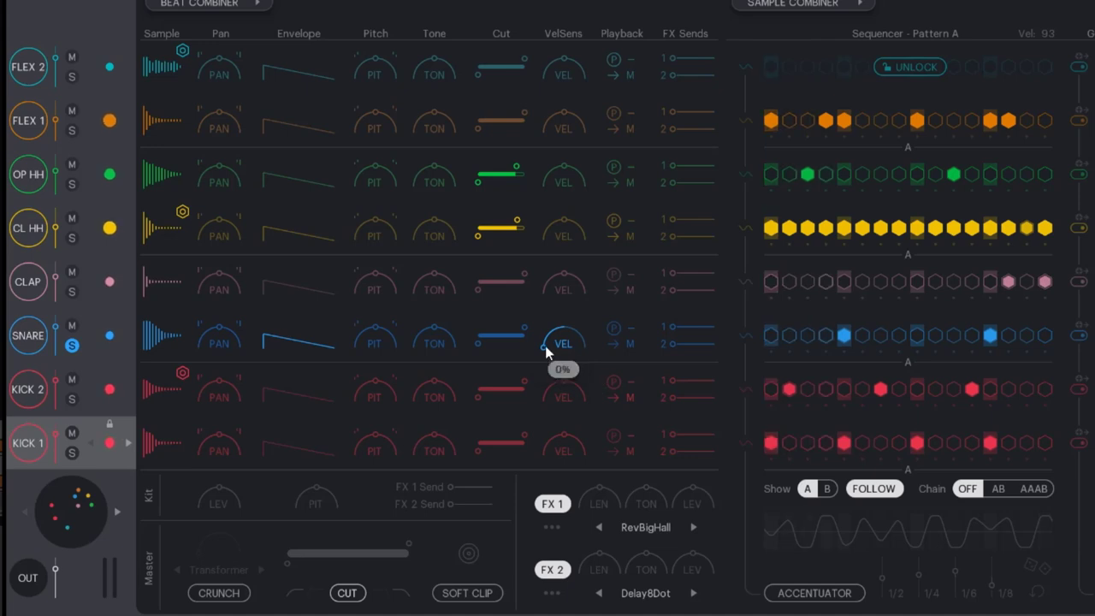
{"action": "mouse_move", "coordinate": [545, 346]}
{"action": "double_click", "coordinate": [548, 345]}
Step: Try raising and lowering the snare's velocity sensitivity again, and return it to its default
{"action": "double_click", "coordinate": [563, 330]}
{"action": "double_click", "coordinate": [583, 346]}
{"action": "double_click", "coordinate": [567, 336]}
{"action": "left_click_drag", "start_coordinate": [567, 327], "coordinate": [595, 100]}
{"action": "double_click", "coordinate": [586, 345]}
{"action": "left_click_drag", "start_coordinate": [573, 330], "coordinate": [616, 205]}
{"action": "left_click_drag", "start_coordinate": [582, 341], "coordinate": [582, 399]}
{"action": "left_click_drag", "start_coordinate": [546, 347], "coordinate": [611, 374]}
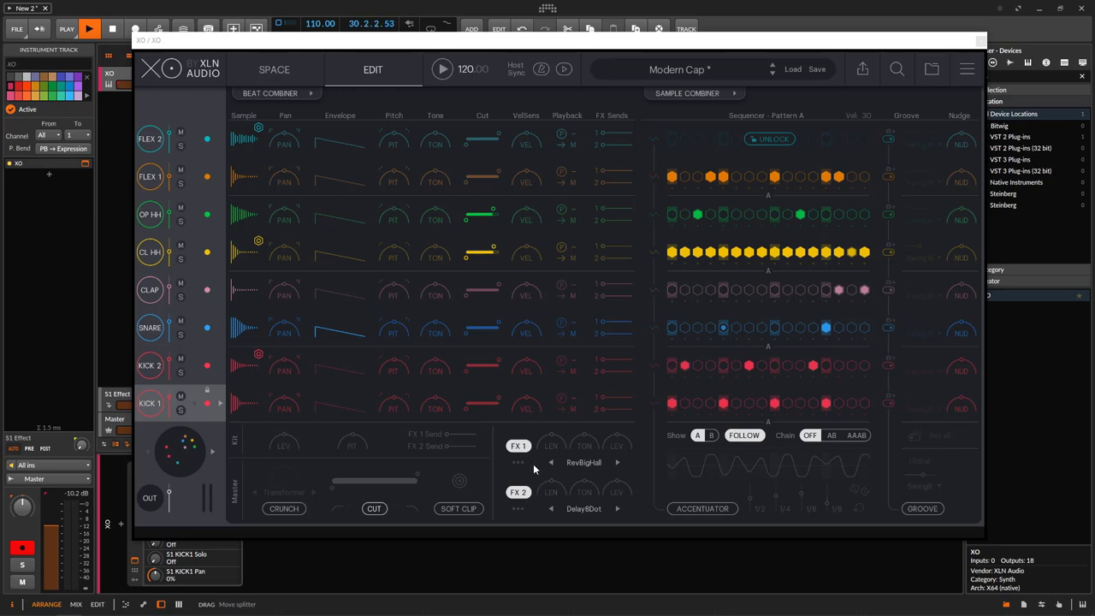
Step: Solo the SNARE lane and raise the velocity of its softened step to 125
{"action": "left_click", "coordinate": [606, 461]}
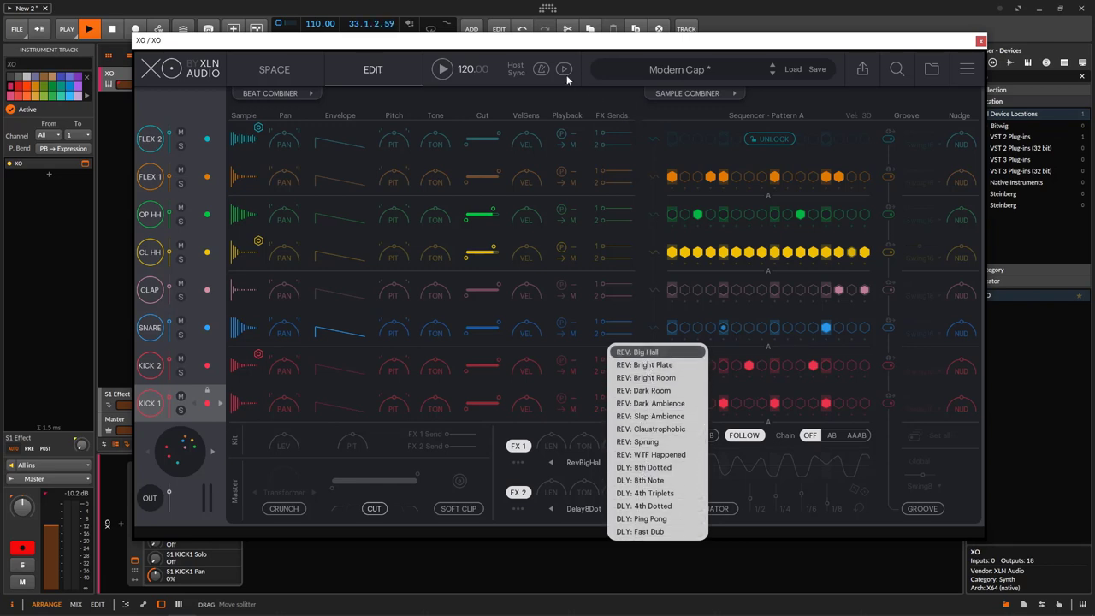
{"action": "left_click", "coordinate": [584, 55]}
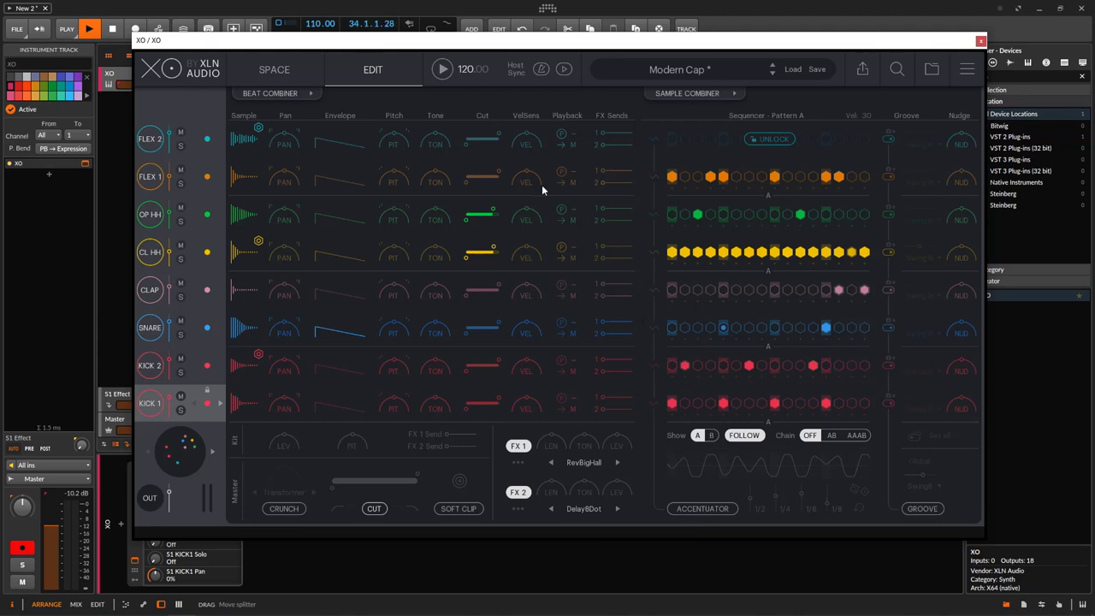
{"action": "left_click", "coordinate": [180, 333]}
{"action": "left_click_drag", "start_coordinate": [709, 323], "coordinate": [711, 332]}
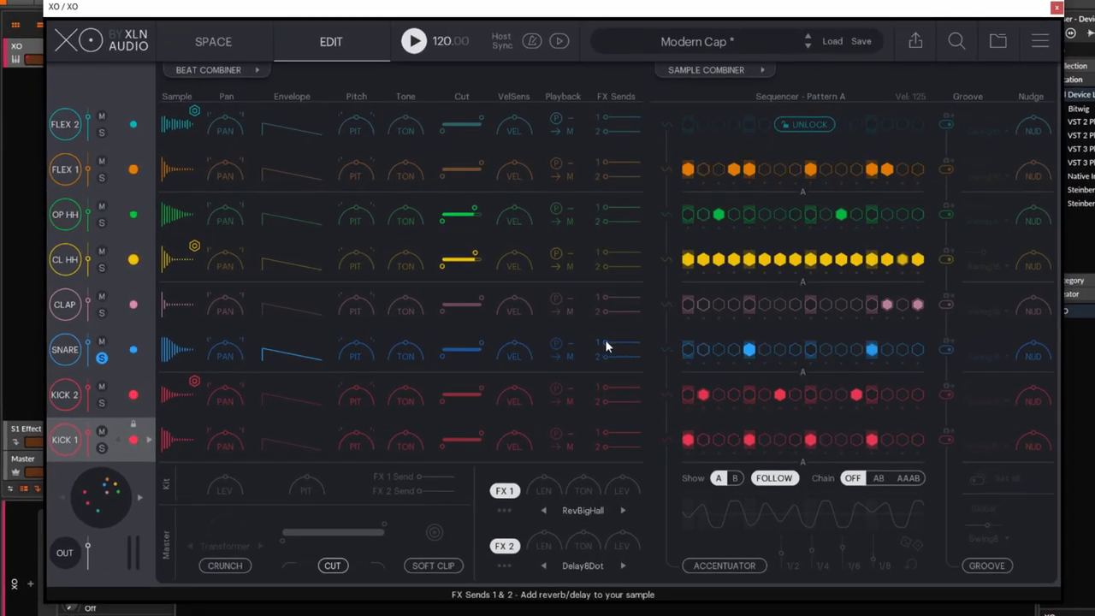
Step: Set FX 1 to the 8th Note delay and raise the snare's FX 1 send to slightly under 36%
{"action": "left_click", "coordinate": [589, 513]}
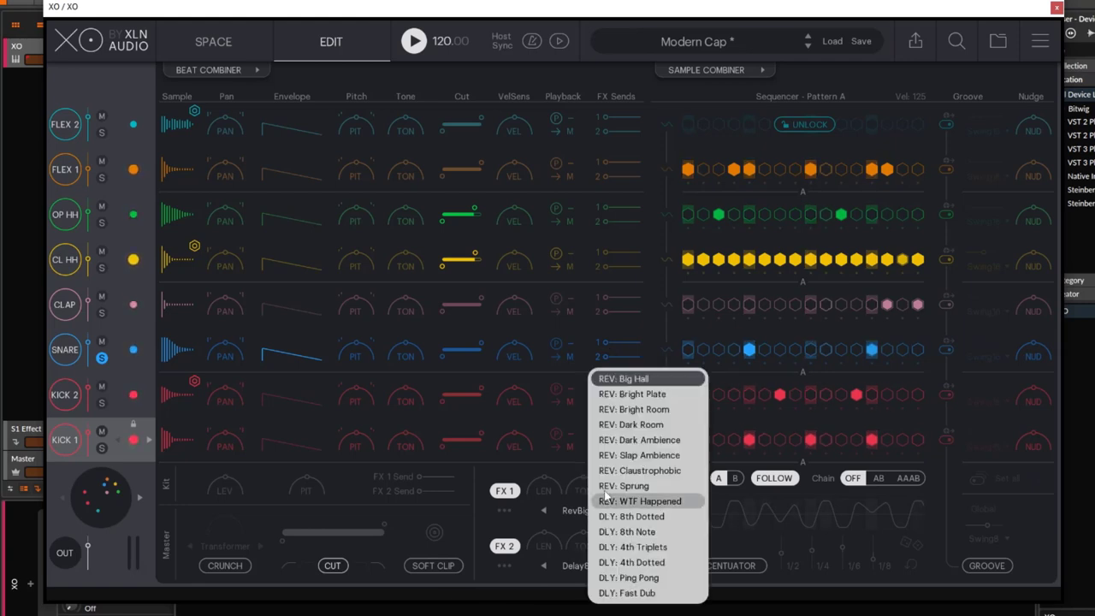
{"action": "left_click", "coordinate": [643, 531]}
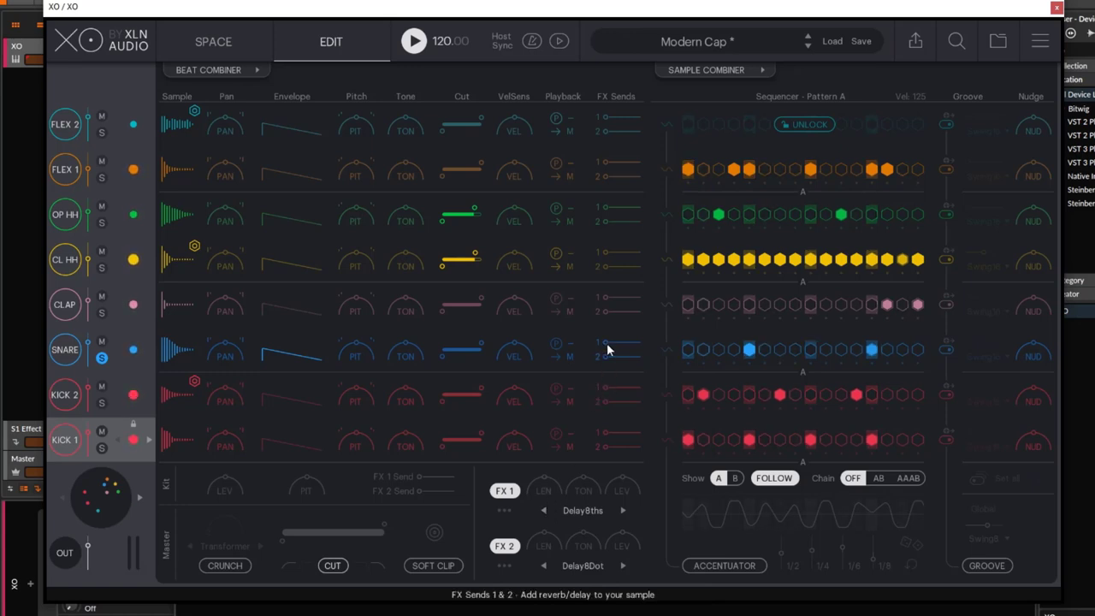
{"action": "left_click_drag", "start_coordinate": [604, 343], "coordinate": [617, 343]}
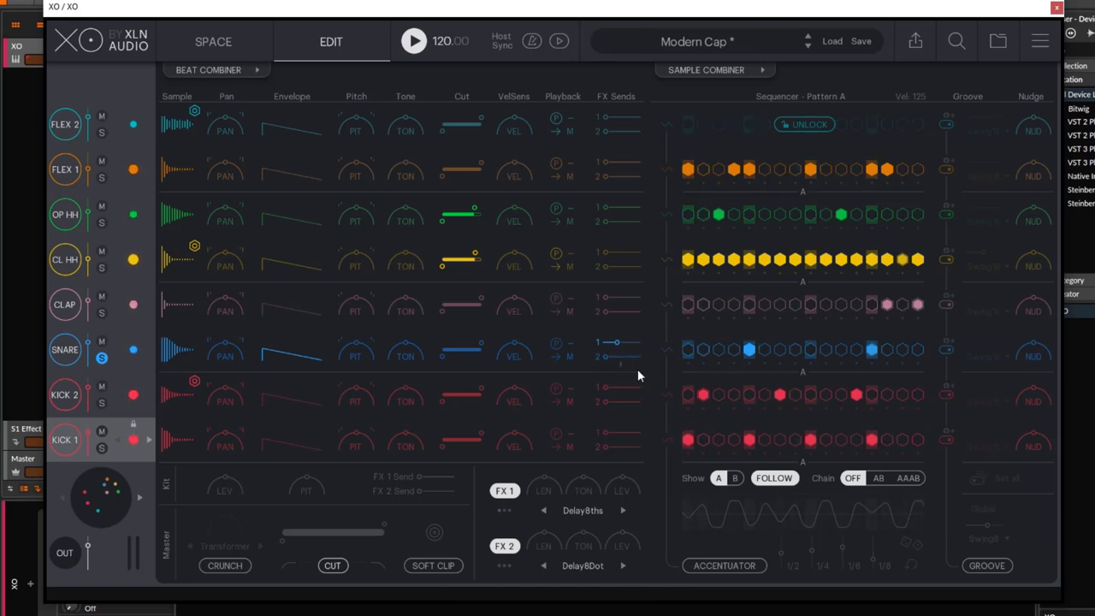
{"action": "left_click", "coordinate": [618, 343]}
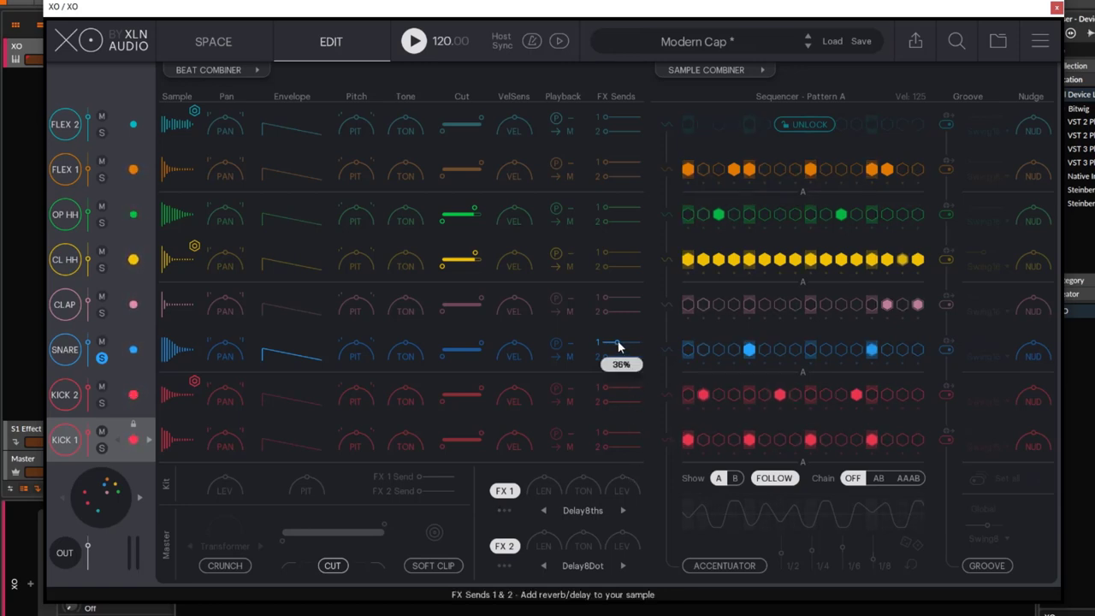
Step: Set FX 2 to the Bright Plate reverb and raise the snare's FX 2 send
{"action": "left_click", "coordinate": [585, 565]}
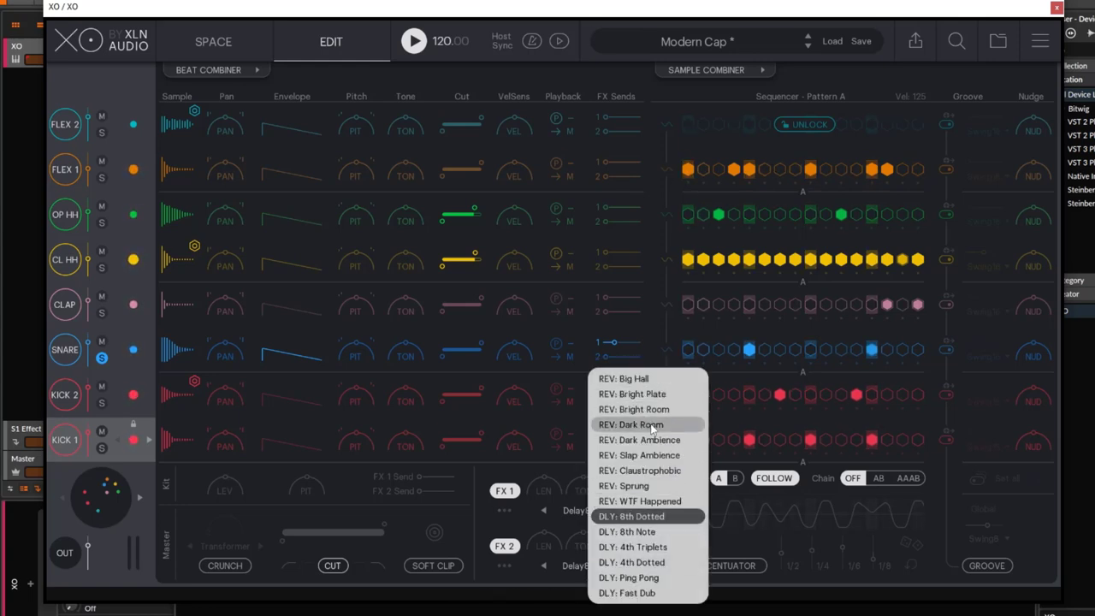
{"action": "left_click", "coordinate": [648, 394]}
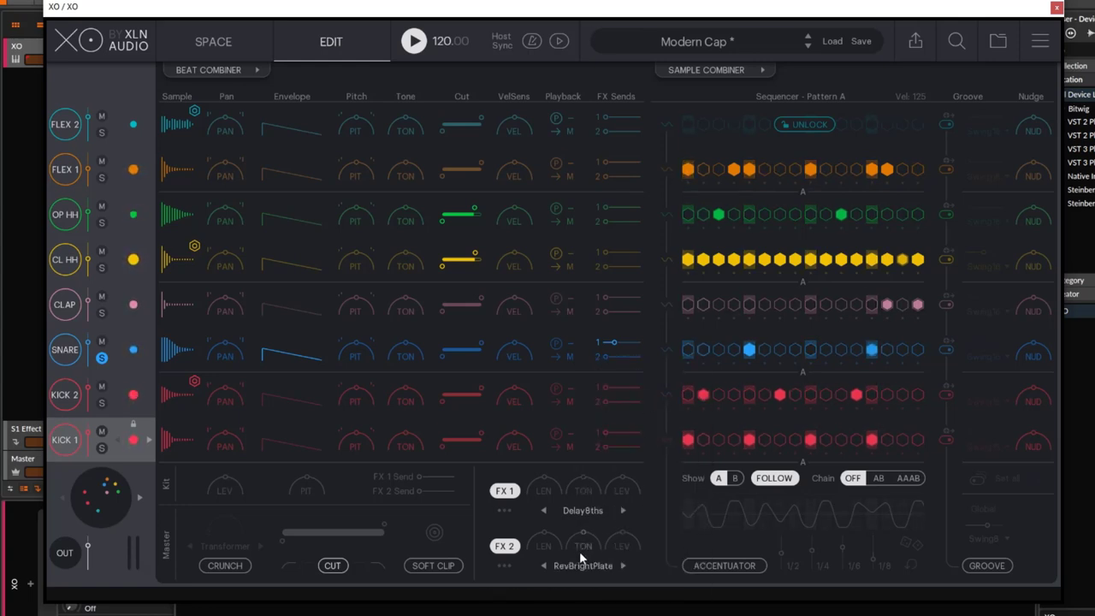
{"action": "left_click_drag", "start_coordinate": [606, 359], "coordinate": [628, 358]}
Step: Add a little FX 2 send to the CL HH and OP HH lanes and set the snare's FX 2 send to 23%
{"action": "left_click_drag", "start_coordinate": [608, 270], "coordinate": [615, 270]}
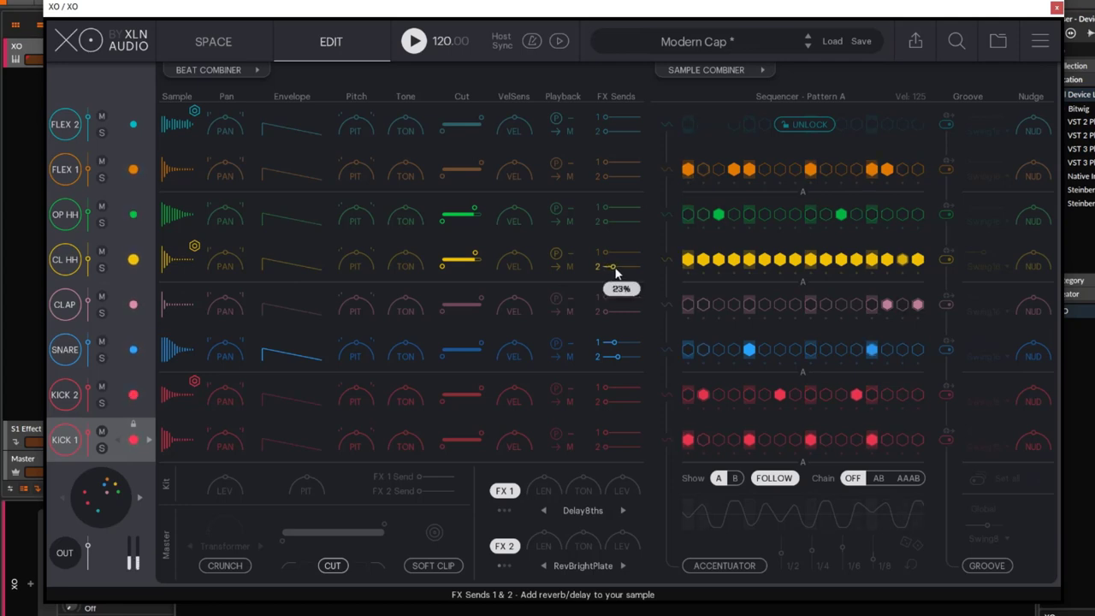
{"action": "left_click_drag", "start_coordinate": [605, 223], "coordinate": [615, 225]}
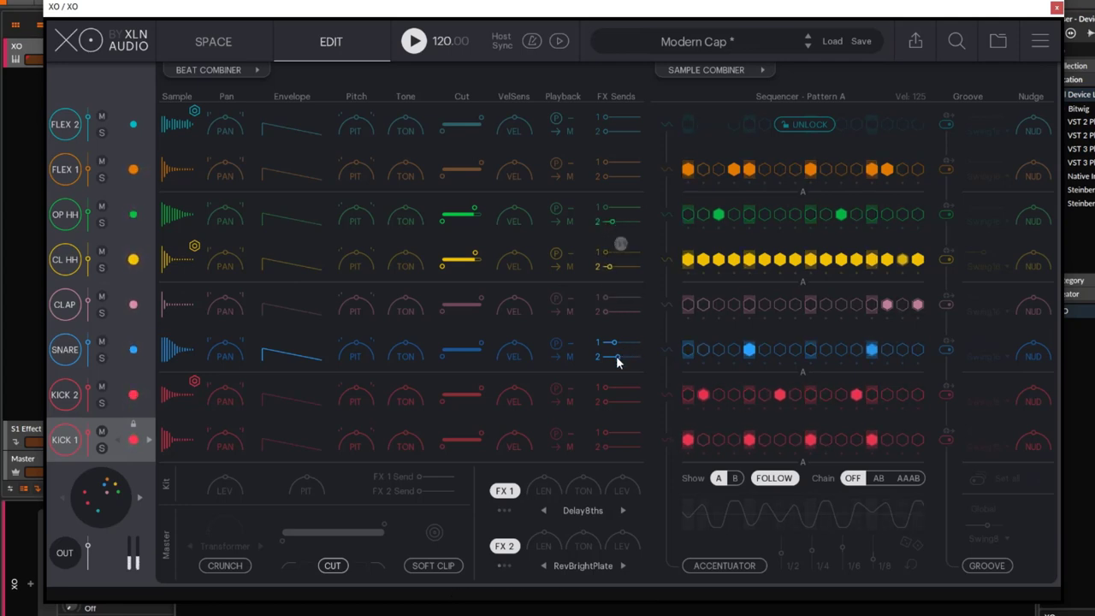
{"action": "mouse_move", "coordinate": [615, 363]}
{"action": "left_click_drag", "start_coordinate": [611, 364], "coordinate": [618, 469]}
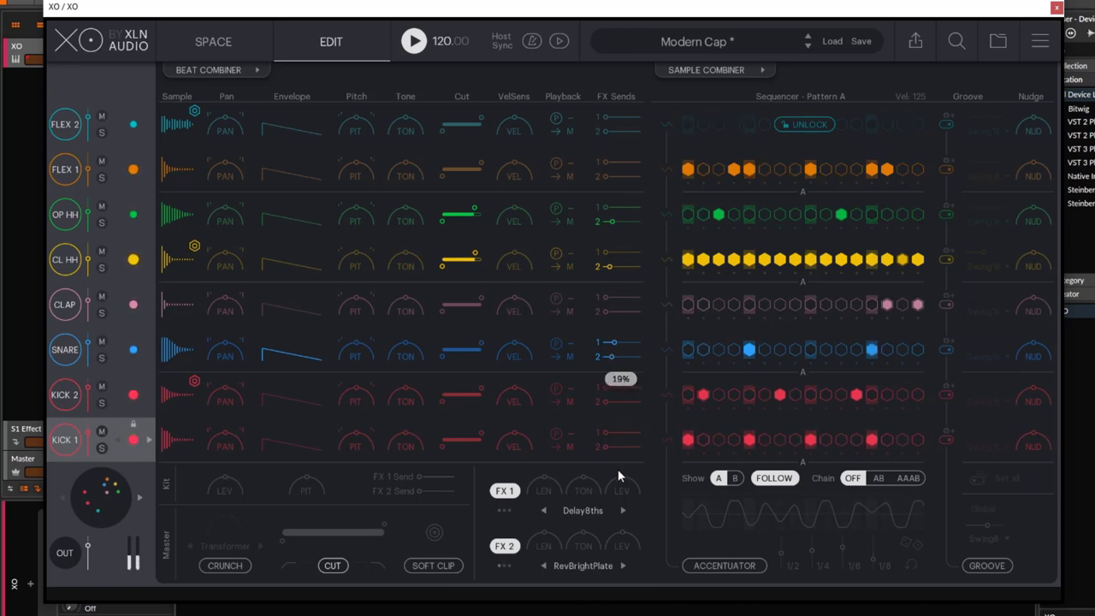
{"action": "scroll", "coordinate": [615, 356], "scroll_direction": "up", "scroll_amount": 2}
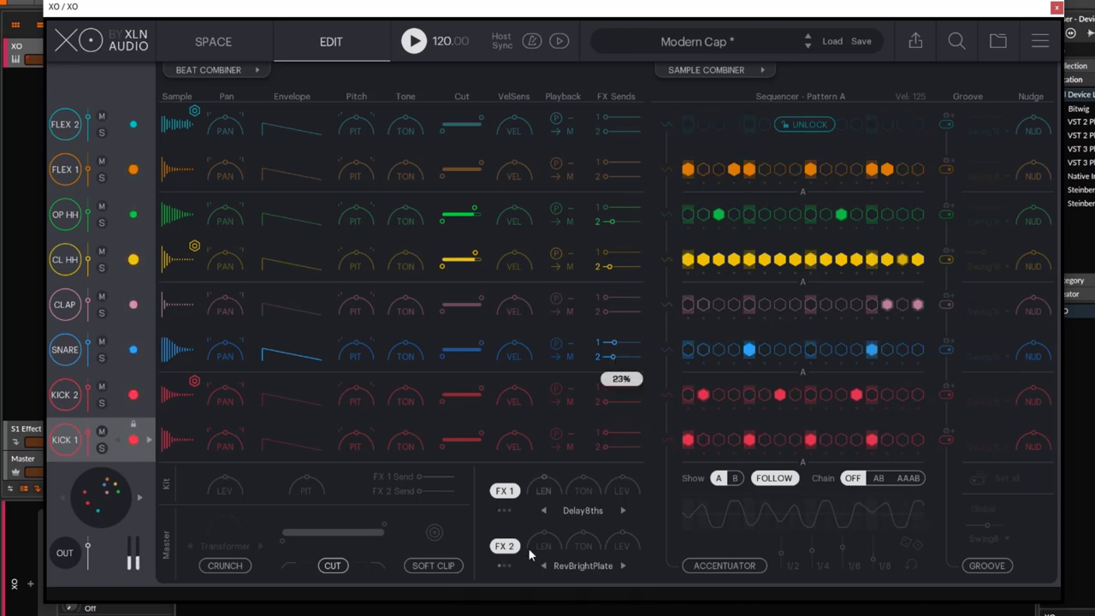
Step: Solo the SNARE lane, and remove its FX 1 send while raising its FX 2 send to 53%
{"action": "left_click", "coordinate": [101, 358]}
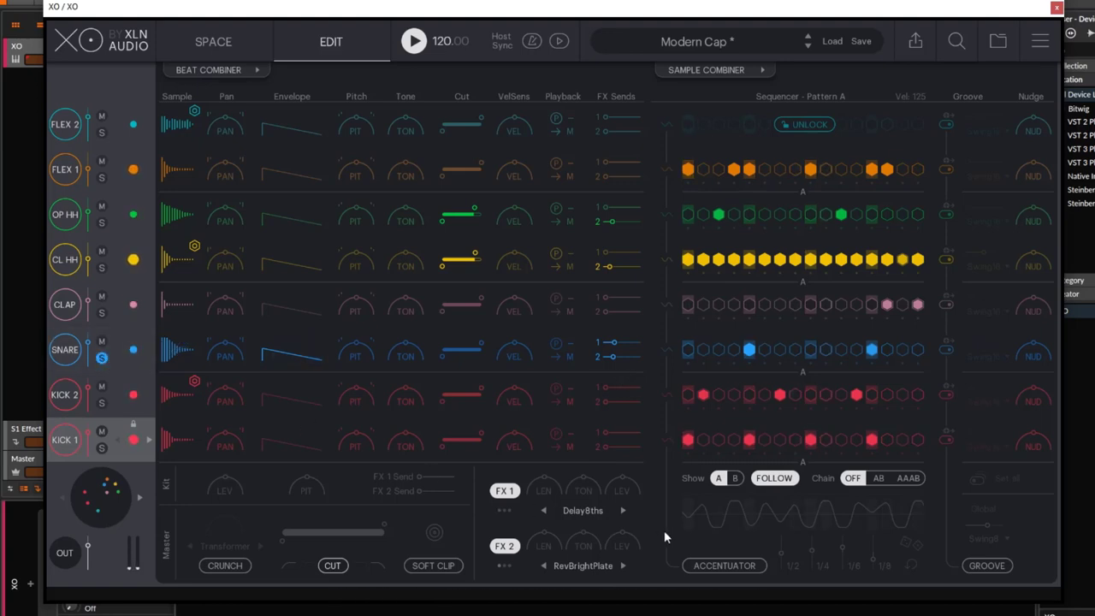
{"action": "left_click", "coordinate": [581, 510]}
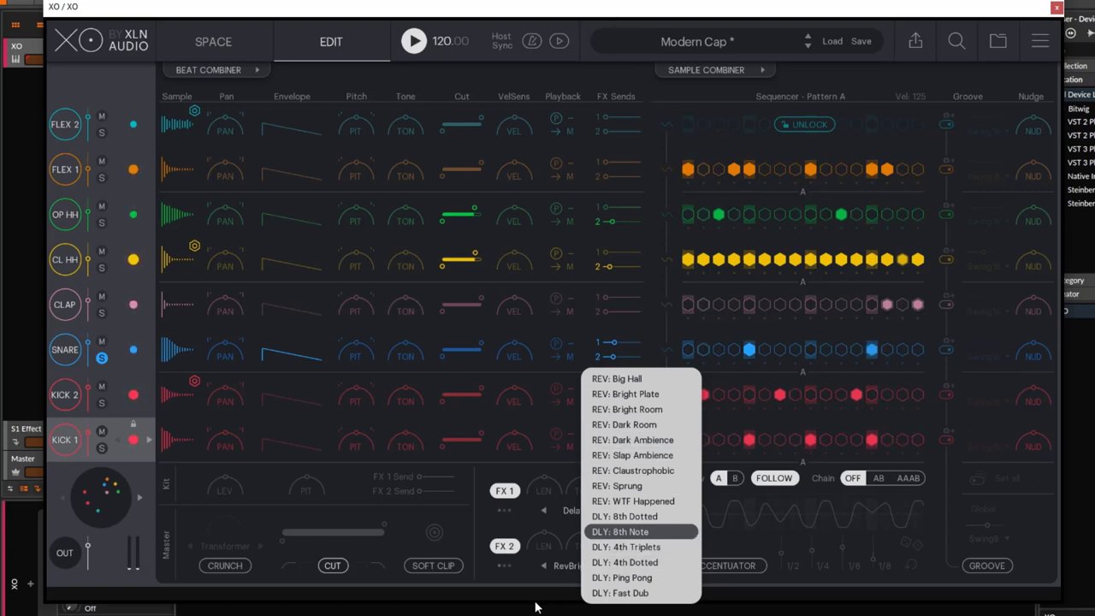
{"action": "left_click", "coordinate": [510, 585]}
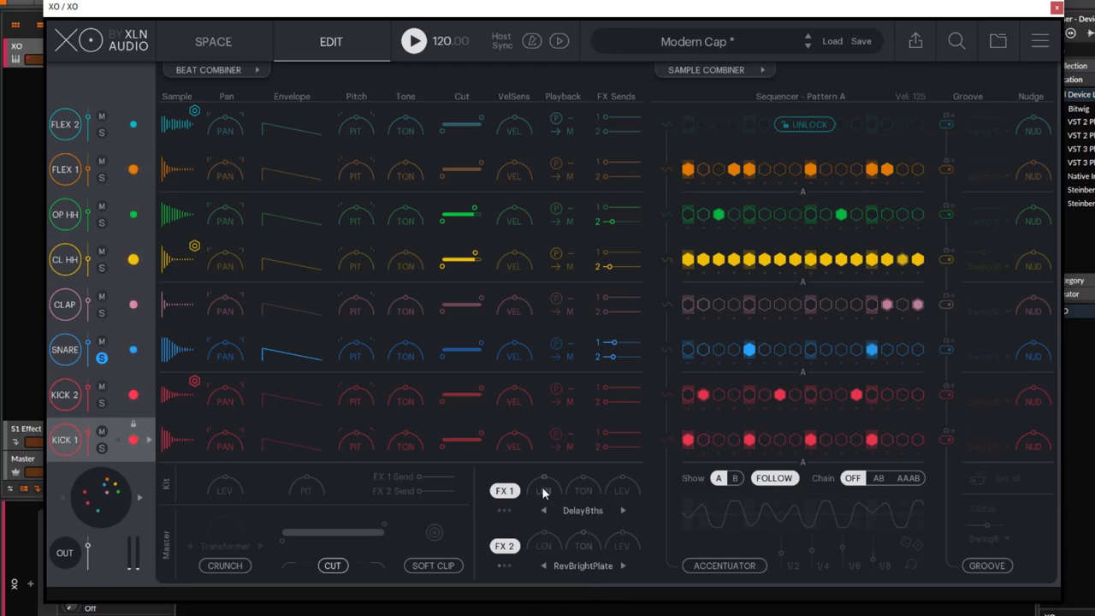
{"action": "left_click", "coordinate": [623, 356]}
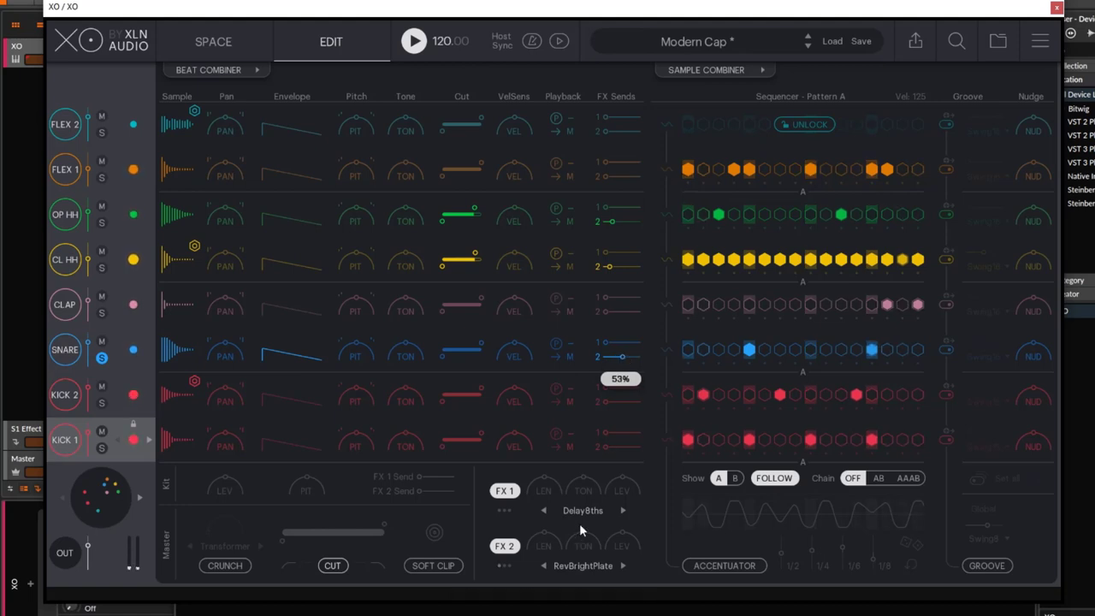
Step: Try changing the FX 2 reverb's length up to 191%, and reset it to 100%
{"action": "mouse_move", "coordinate": [533, 551]}
{"action": "left_click_drag", "start_coordinate": [534, 551], "coordinate": [531, 614]}
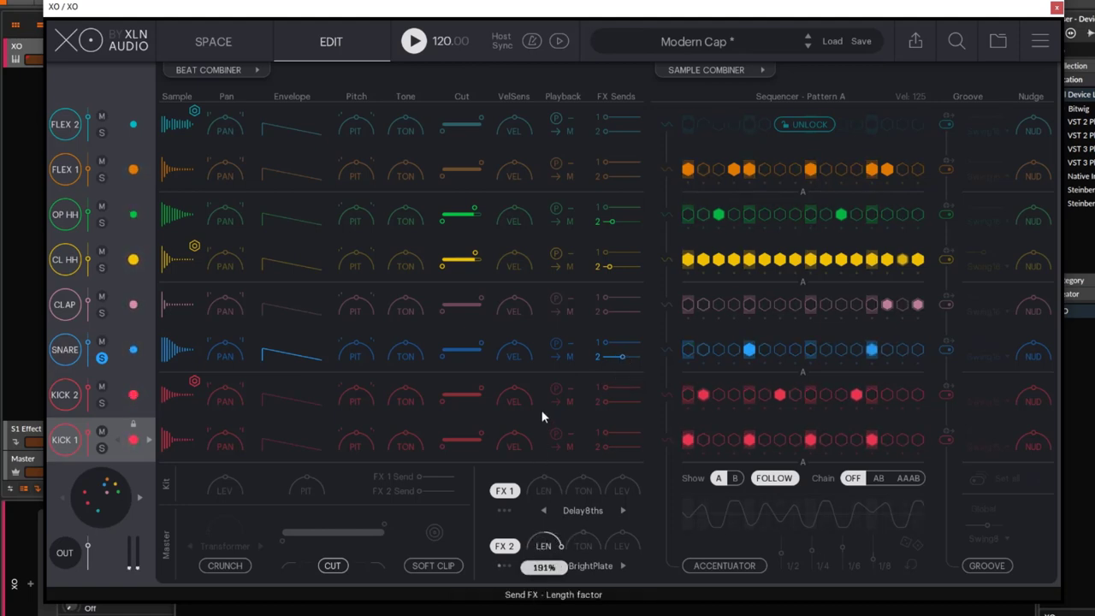
{"action": "left_click_drag", "start_coordinate": [542, 416], "coordinate": [544, 429]}
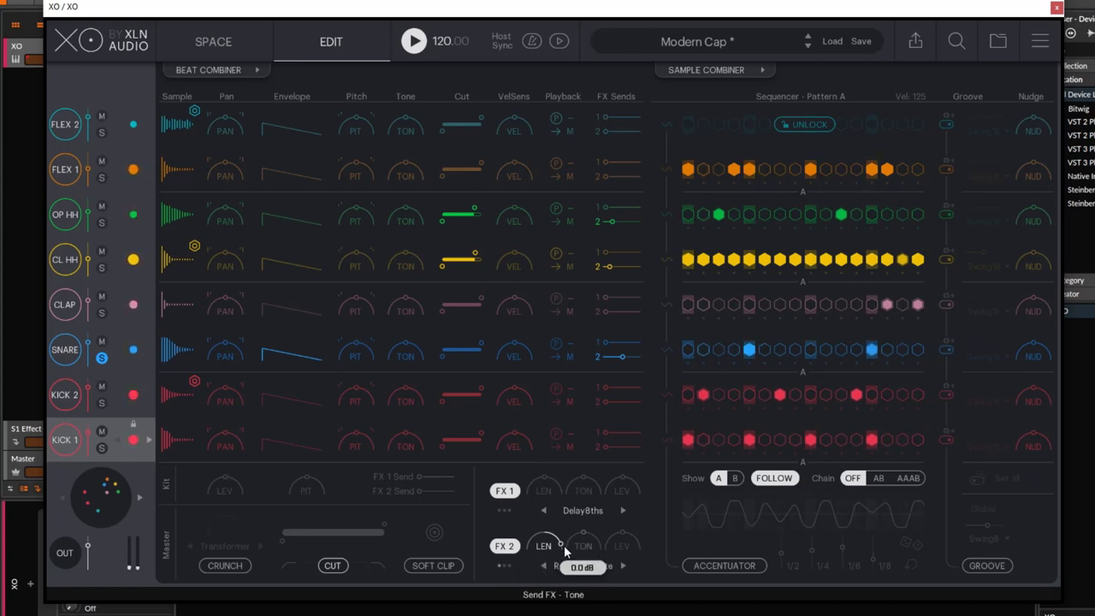
{"action": "double_click", "coordinate": [559, 543]}
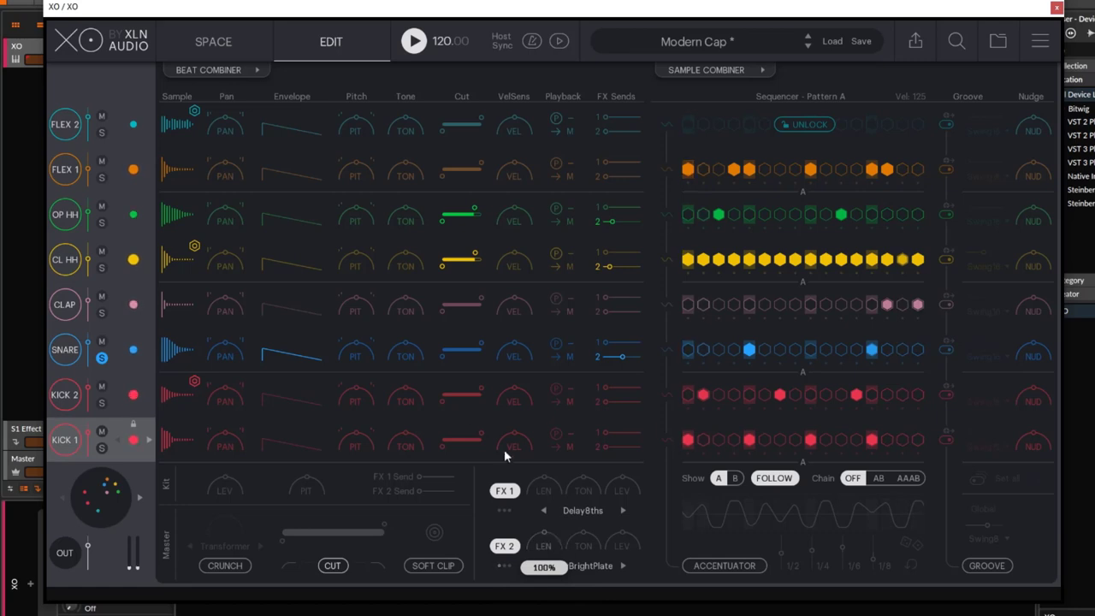
Step: Try adjusting the FX 2 reverb's tone and raising its level to 6.9 dB, and return both to neutral
{"action": "left_click_drag", "start_coordinate": [579, 530], "coordinate": [595, 443]}
{"action": "left_click_drag", "start_coordinate": [597, 560], "coordinate": [537, 551]}
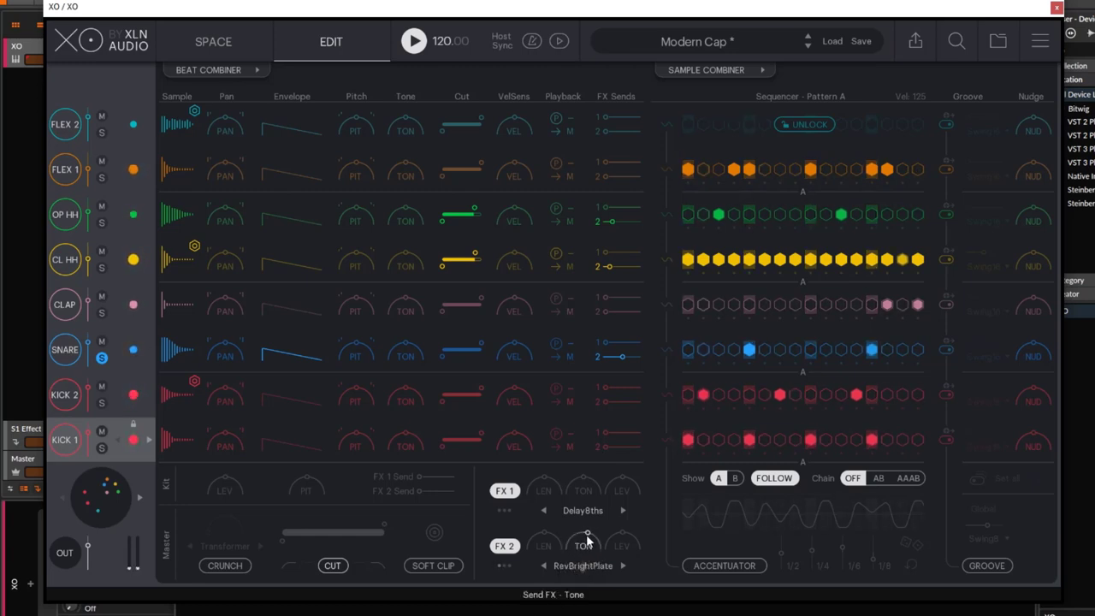
{"action": "left_click_drag", "start_coordinate": [620, 537], "coordinate": [624, 472]}
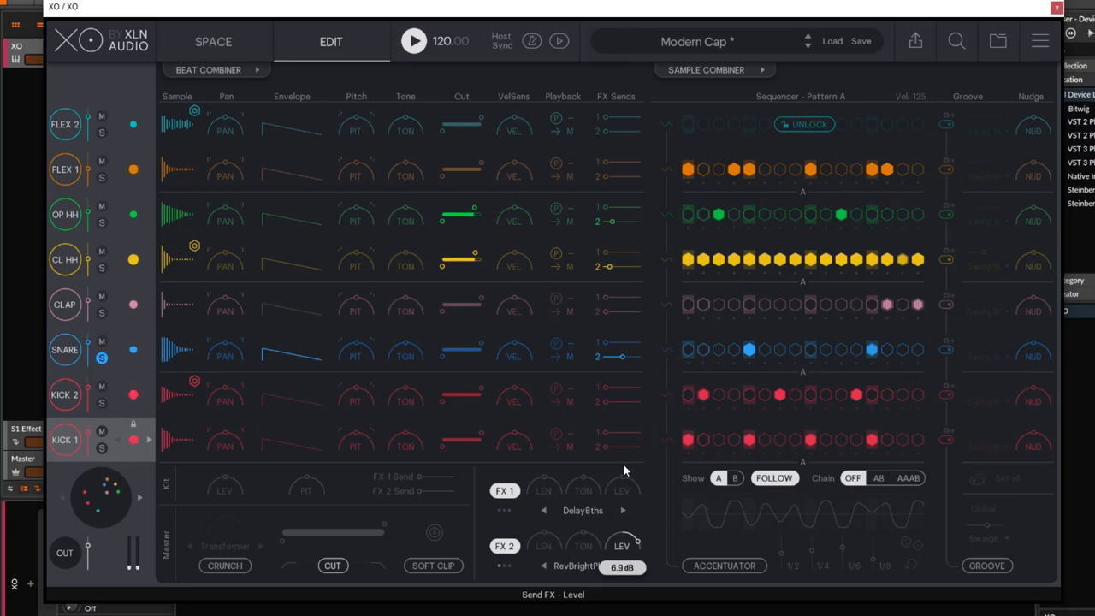
{"action": "key", "text": "super"}
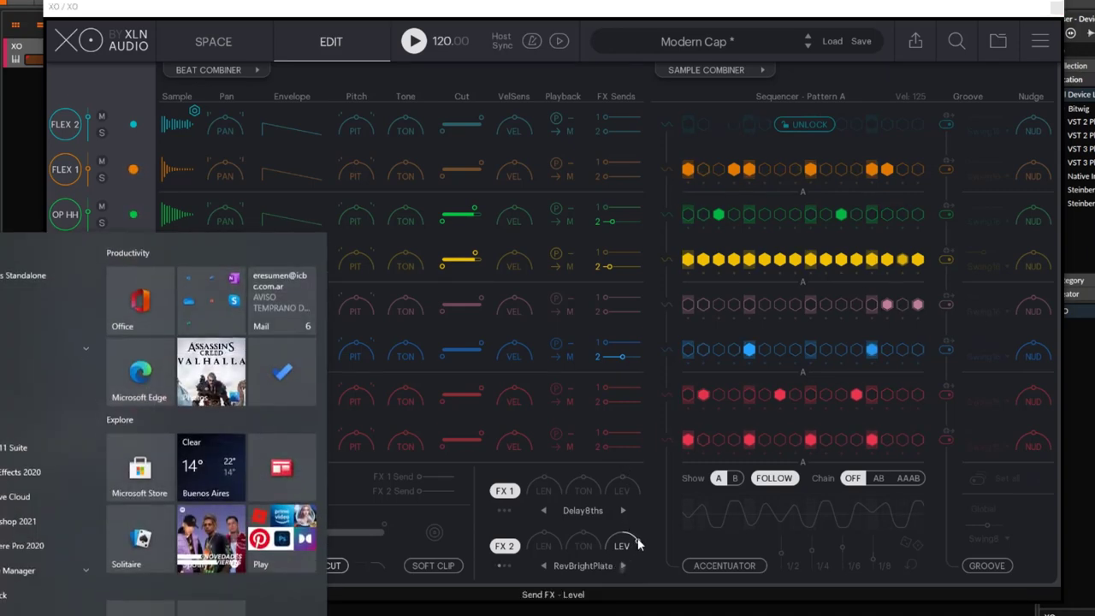
{"action": "key", "text": "super"}
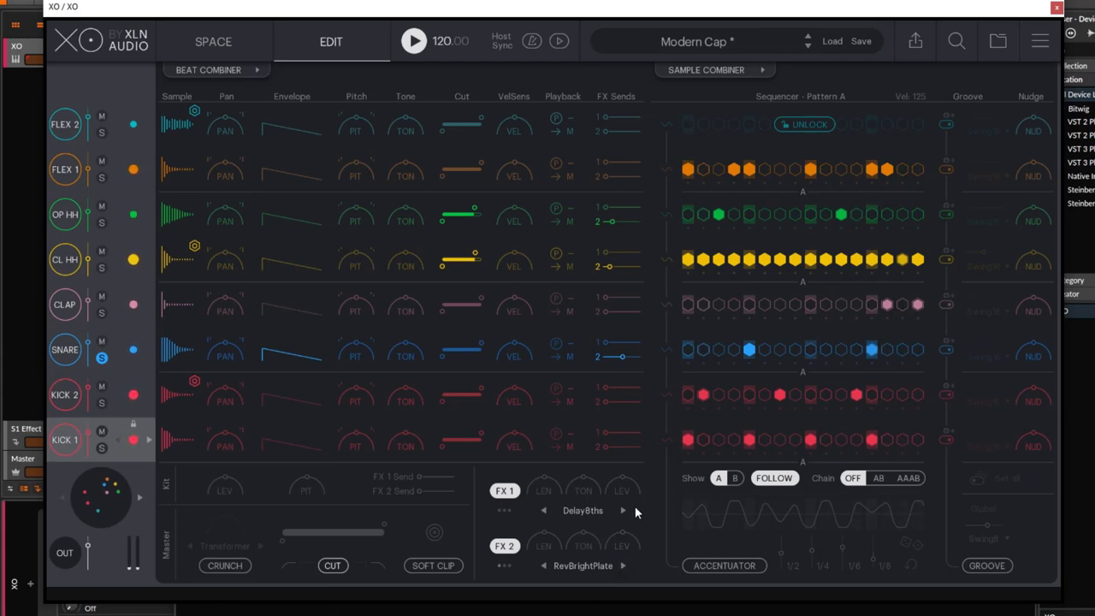
Step: Restart playback, turn on the Accentuator and apply it to the CL HH lane
{"action": "key", "text": "space"}
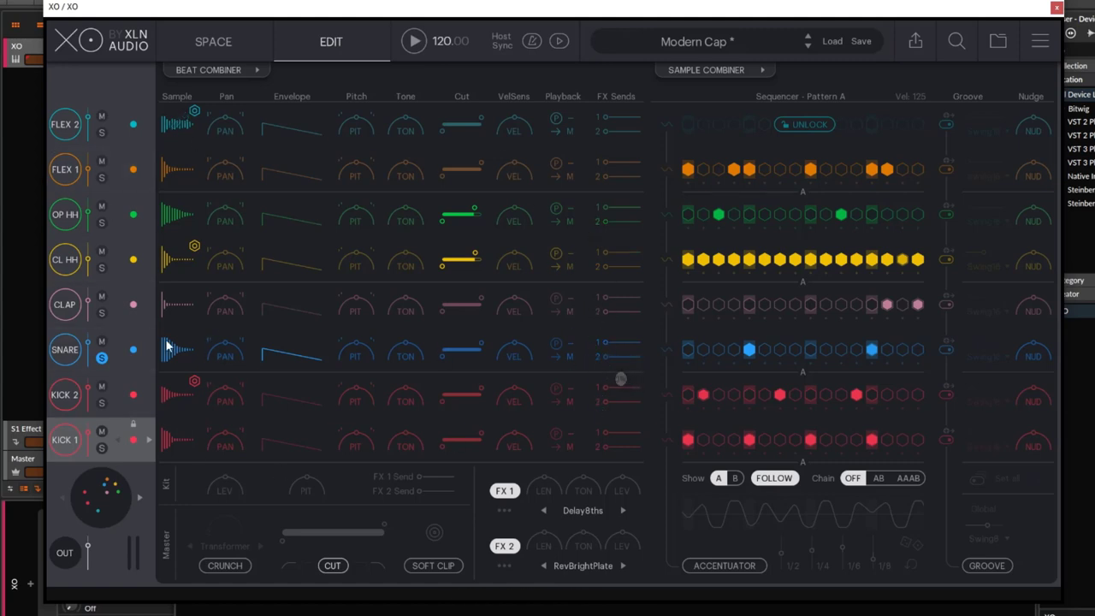
{"action": "left_click", "coordinate": [417, 42]}
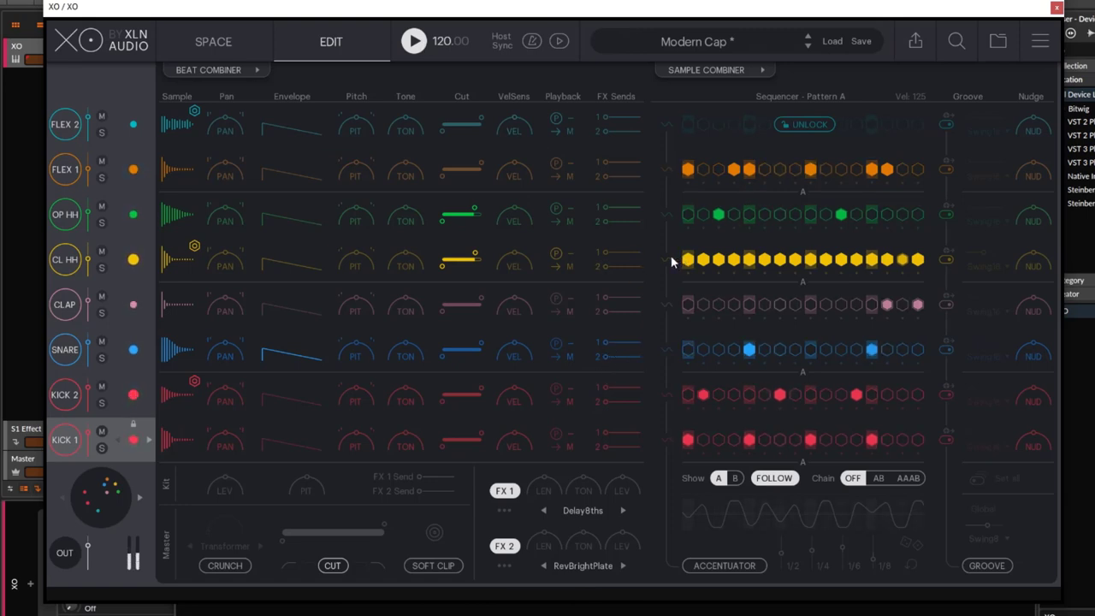
{"action": "left_click", "coordinate": [741, 568]}
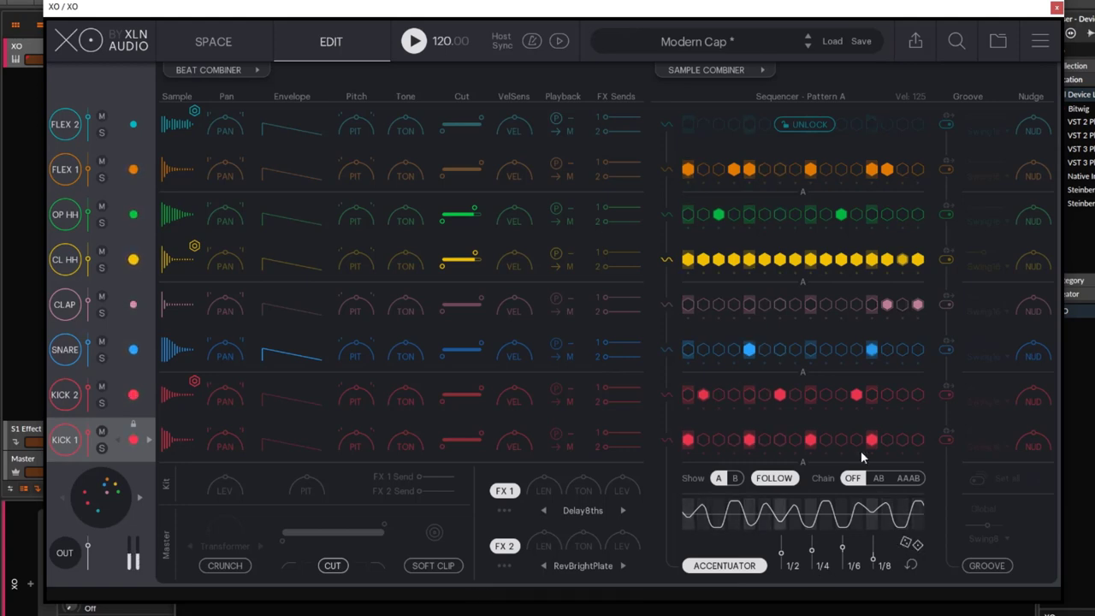
{"action": "left_click", "coordinate": [667, 258]}
Step: Try raising the kit level to 6.0 dB, reset it, and try raising the pitch of the entire kit
{"action": "mouse_move", "coordinate": [226, 462]}
{"action": "left_click_drag", "start_coordinate": [226, 462], "coordinate": [234, 443]}
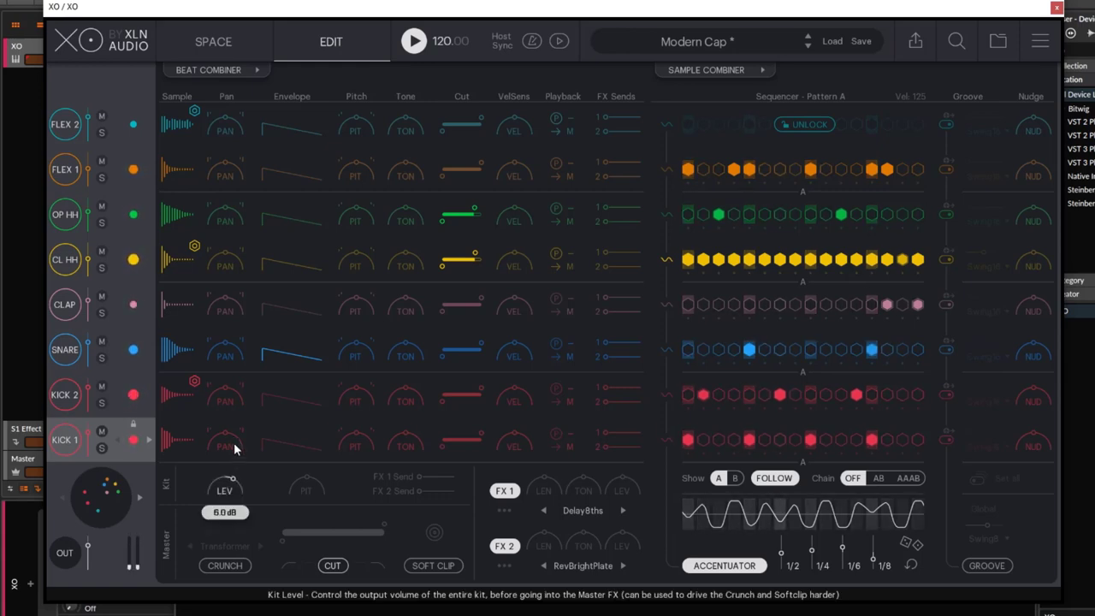
{"action": "double_click", "coordinate": [229, 490]}
{"action": "mouse_move", "coordinate": [306, 485]}
{"action": "left_click_drag", "start_coordinate": [306, 484], "coordinate": [325, 467]}
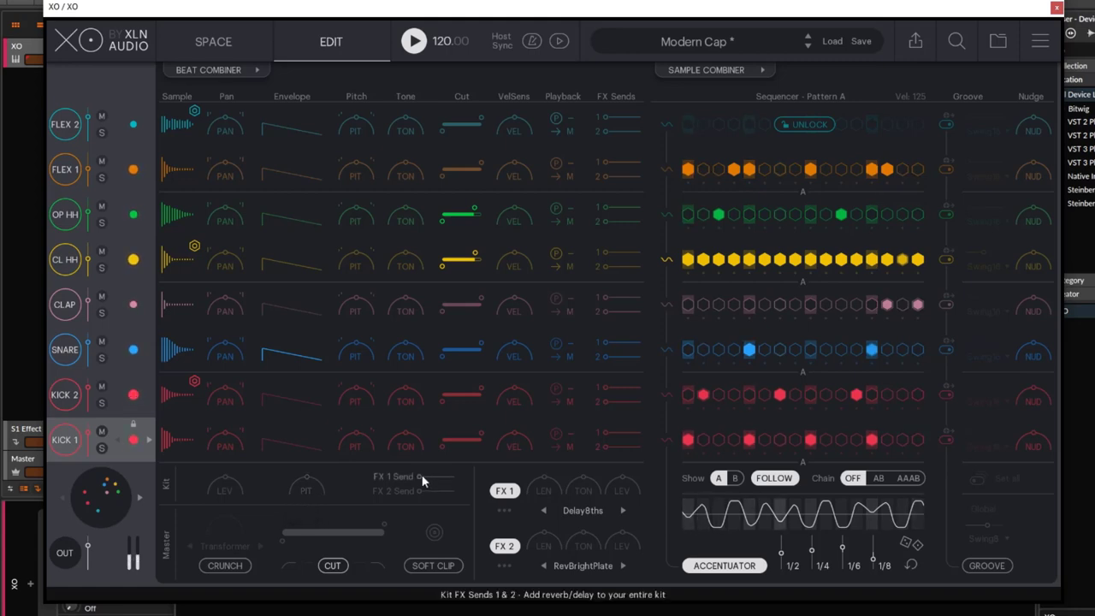
Step: Try adding FX 1 and FX 2 sends to the whole kit with its pitch at -6.0 st, reset them, and stop playback
{"action": "mouse_move", "coordinate": [421, 475]}
{"action": "left_click_drag", "start_coordinate": [420, 475], "coordinate": [443, 471]}
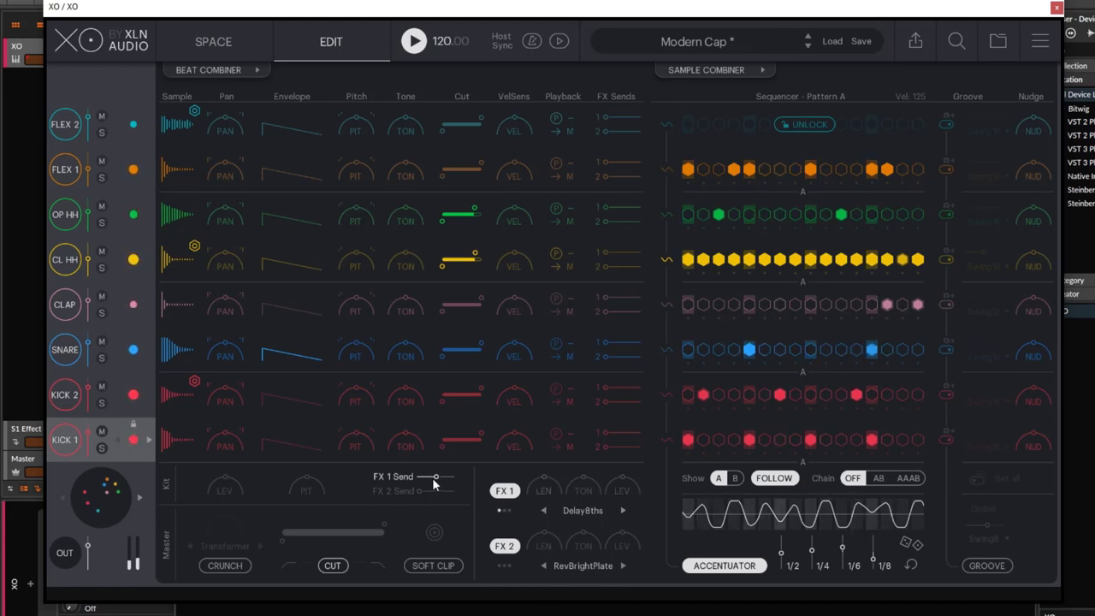
{"action": "mouse_move", "coordinate": [433, 477]}
{"action": "left_mouse_down"}
{"action": "mouse_move", "coordinate": [449, 476]}
{"action": "mouse_move", "coordinate": [432, 492]}
{"action": "left_mouse_up"}
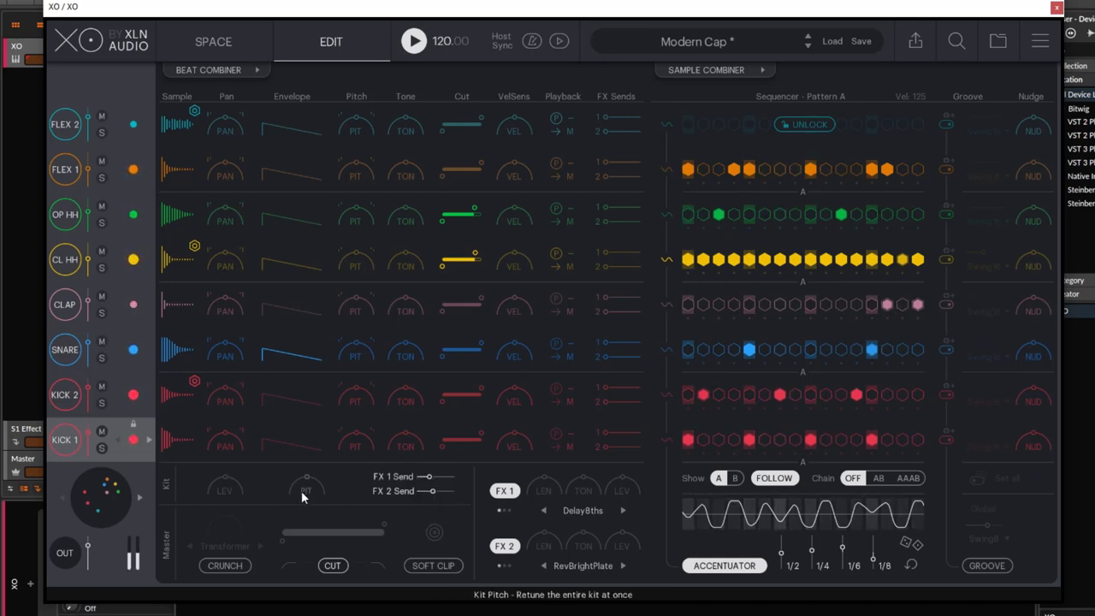
{"action": "left_click_drag", "start_coordinate": [302, 491], "coordinate": [317, 601]}
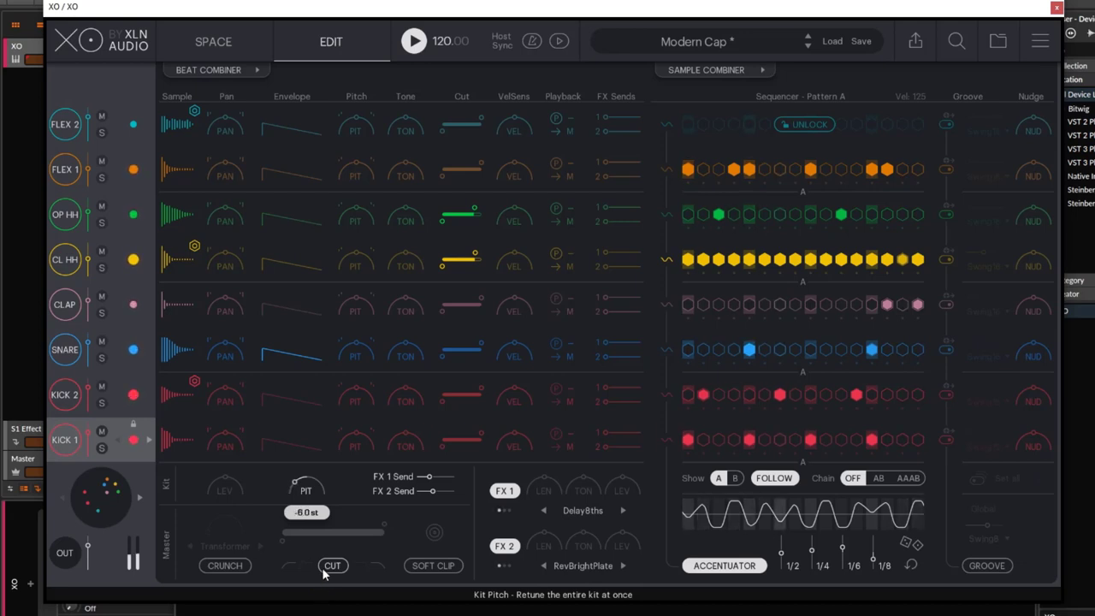
{"action": "double_click", "coordinate": [315, 490]}
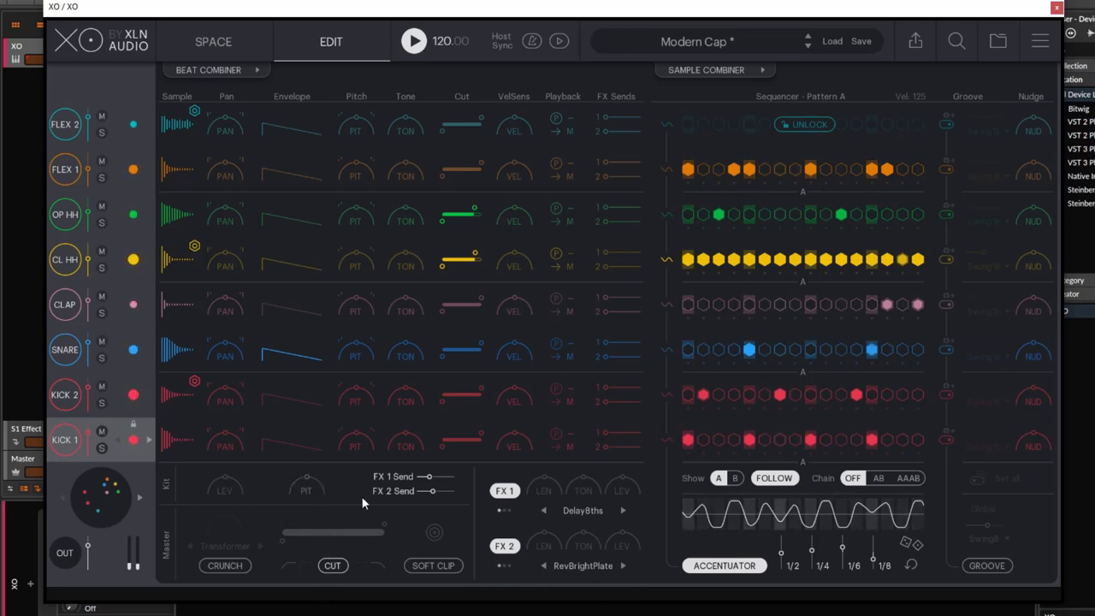
{"action": "double_click", "coordinate": [432, 495]}
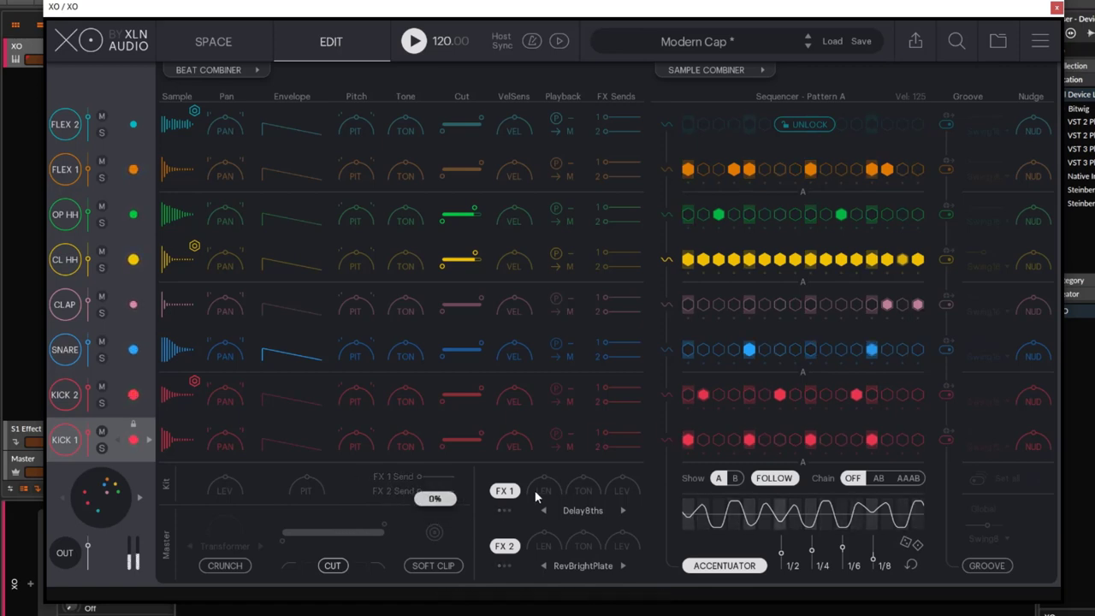
{"action": "left_click", "coordinate": [417, 39]}
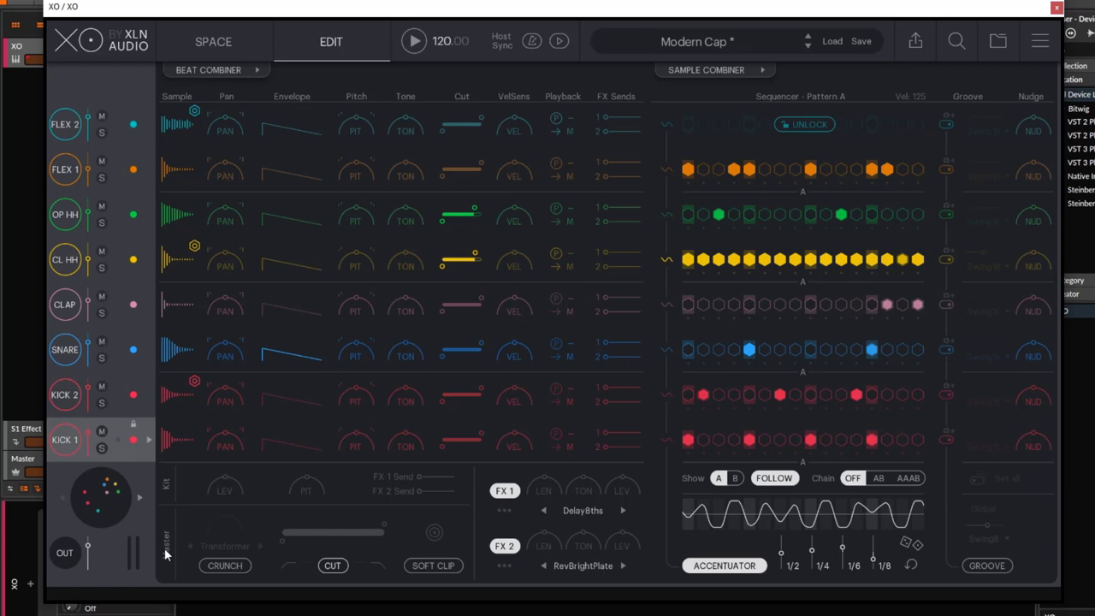
Step: Turn on the master Crunch in Transformer mode, and audition its amount up to maximum with KICK 1 and KICK 2 soloed
{"action": "left_click", "coordinate": [226, 566]}
{"action": "left_click_drag", "start_coordinate": [215, 543], "coordinate": [220, 498]}
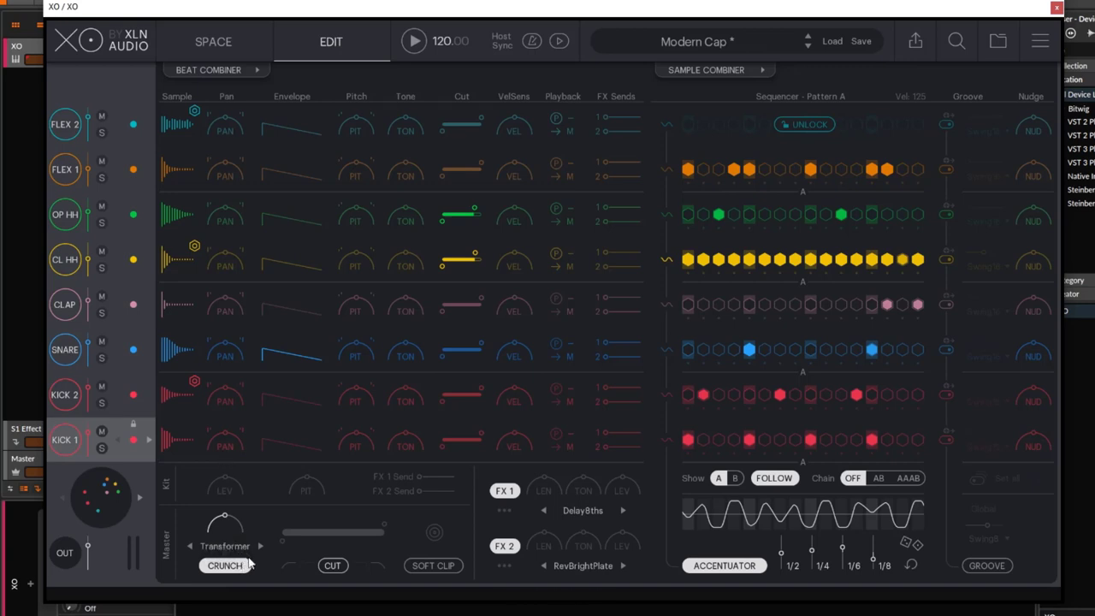
{"action": "key", "text": "space"}
{"action": "left_click_drag", "start_coordinate": [224, 522], "coordinate": [232, 411]}
{"action": "left_click", "coordinate": [101, 448]}
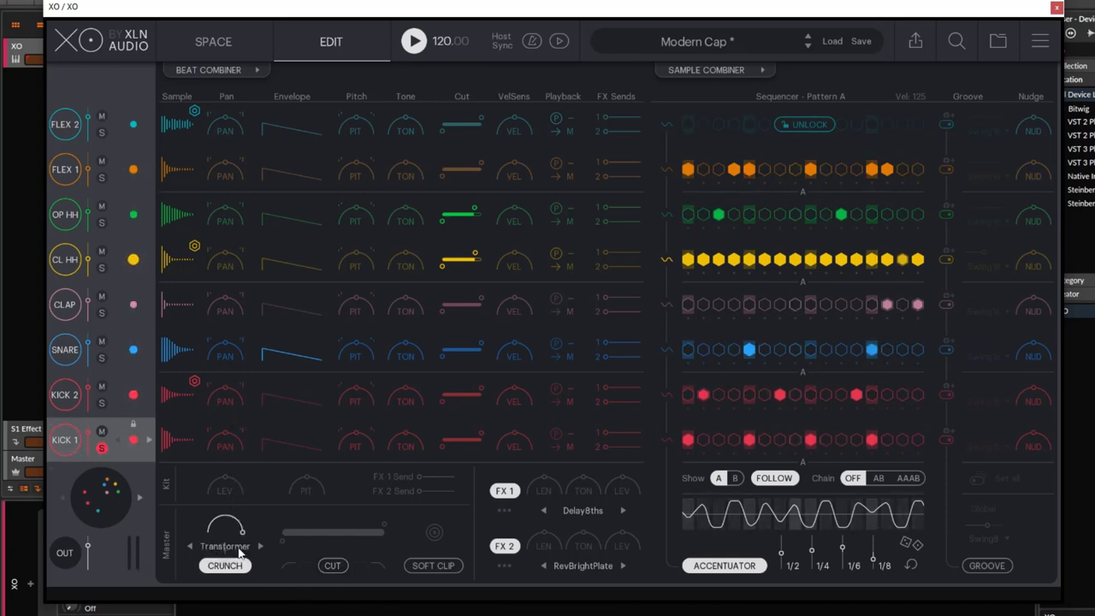
{"action": "left_click", "coordinate": [97, 405]}
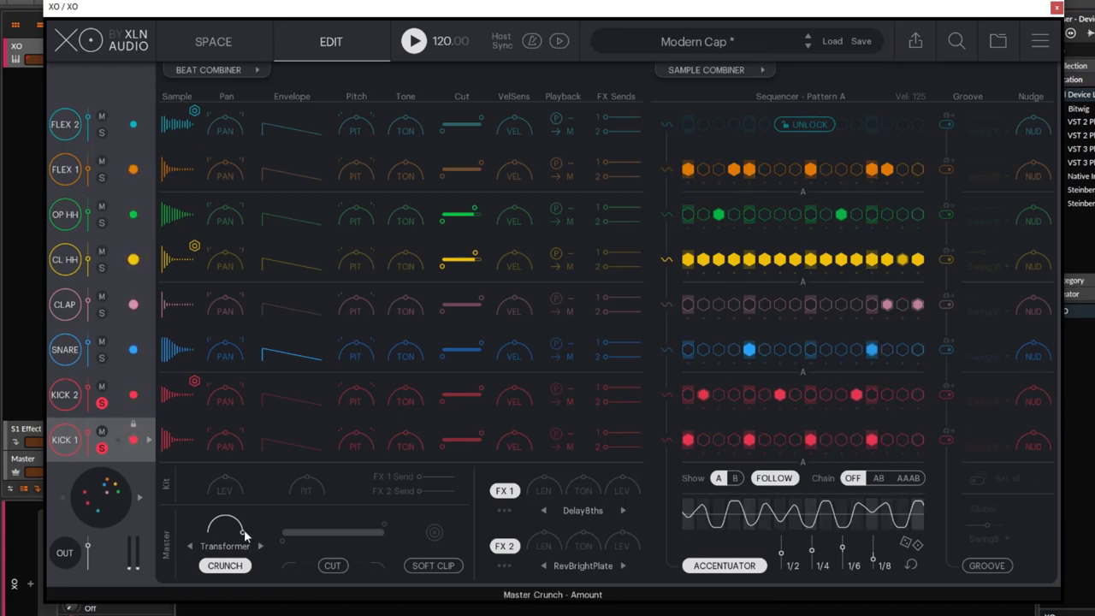
{"action": "left_click_drag", "start_coordinate": [243, 536], "coordinate": [300, 532]}
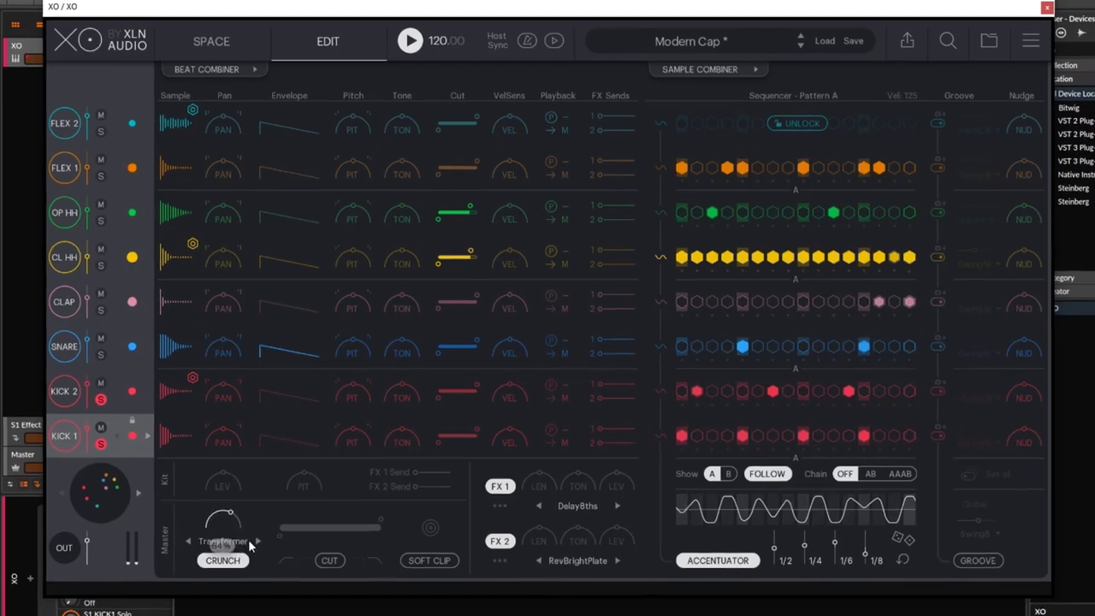
Step: Try the Fuzzy crunch algorithm, return to Transformer with a readjusted amount, and unsolo both kicks
{"action": "left_click", "coordinate": [243, 547]}
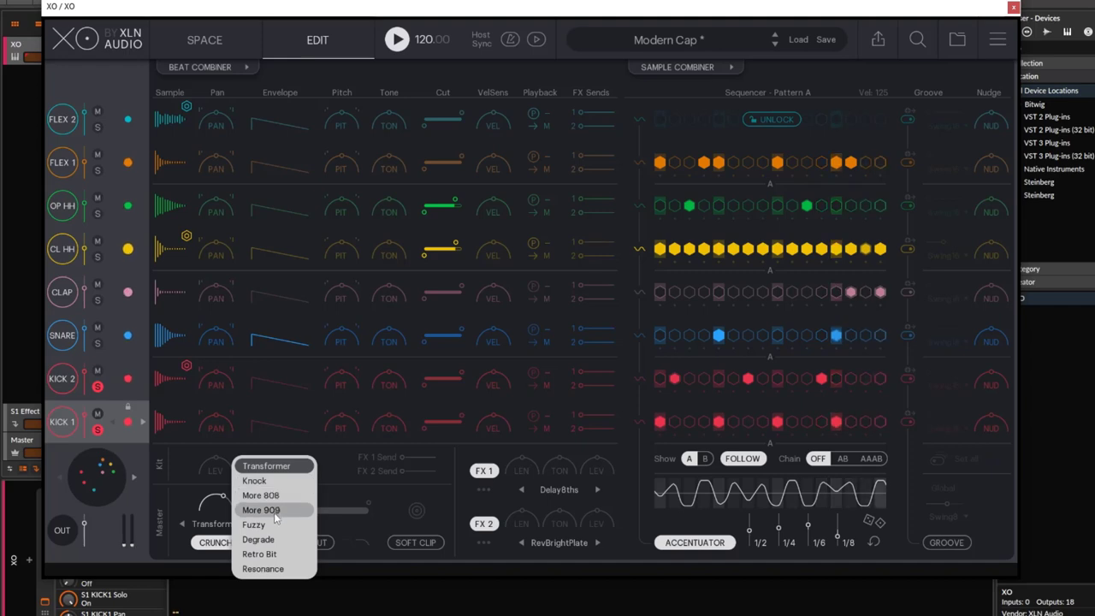
{"action": "left_click", "coordinate": [260, 524]}
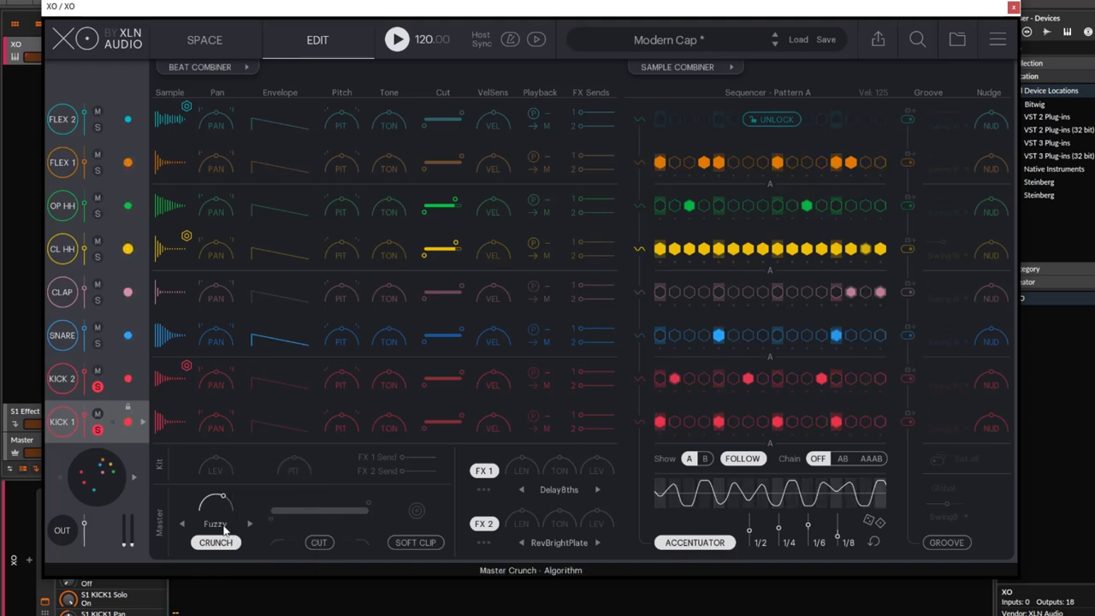
{"action": "left_click", "coordinate": [228, 529]}
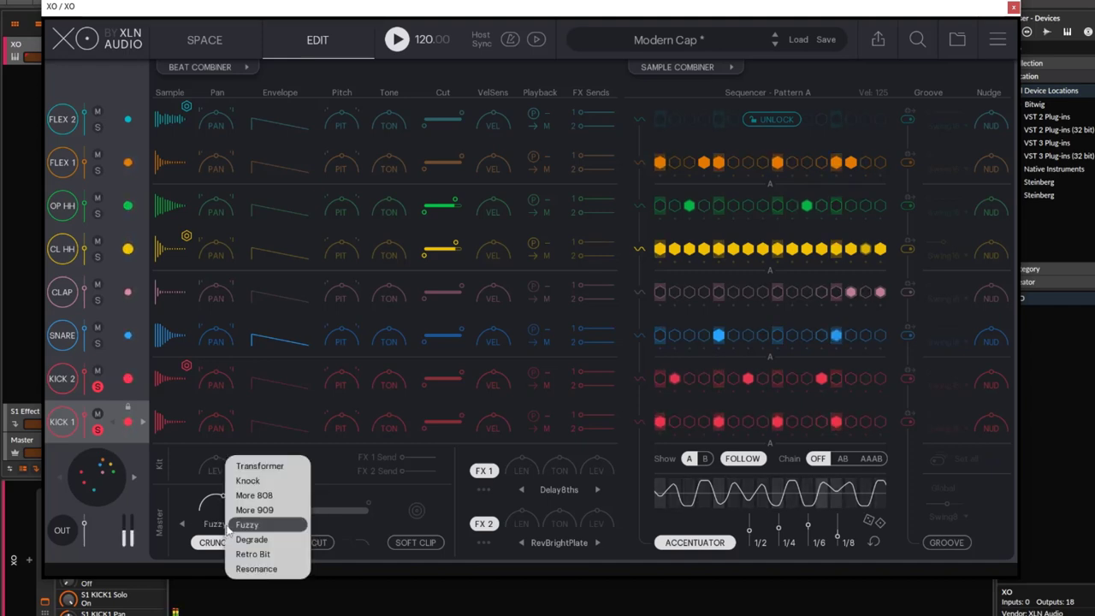
{"action": "left_click", "coordinate": [252, 465]}
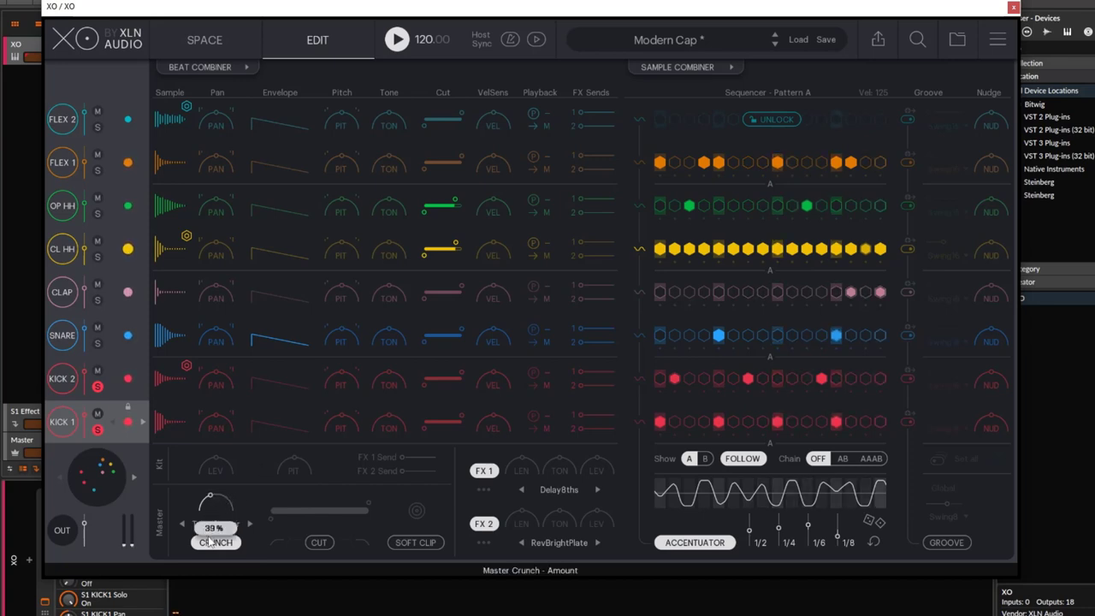
{"action": "left_click_drag", "start_coordinate": [206, 522], "coordinate": [206, 525]}
{"action": "left_click", "coordinate": [97, 429]}
{"action": "left_click", "coordinate": [97, 386]}
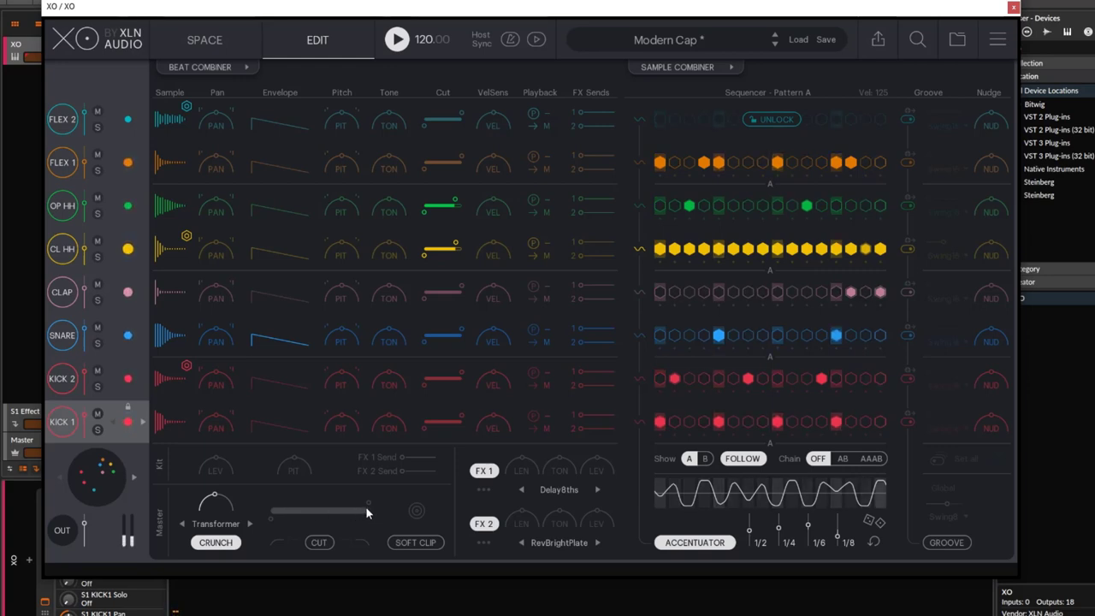
Step: Turn on the master Cut filter, try sweeping its low and high cuts, and leave a slight low cut
{"action": "left_click", "coordinate": [324, 545]}
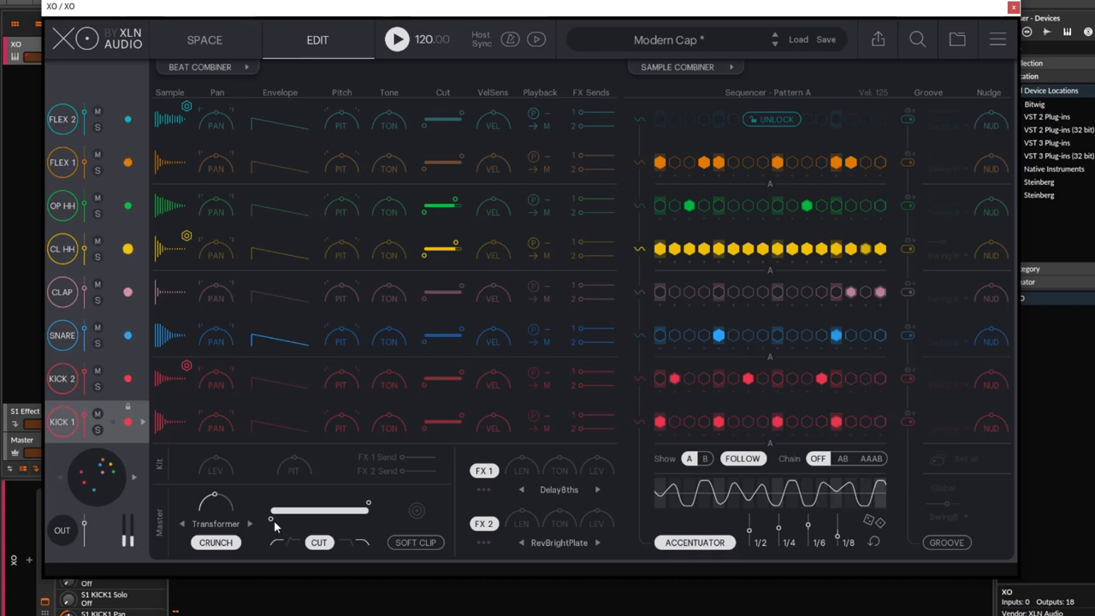
{"action": "left_click_drag", "start_coordinate": [274, 520], "coordinate": [385, 526]}
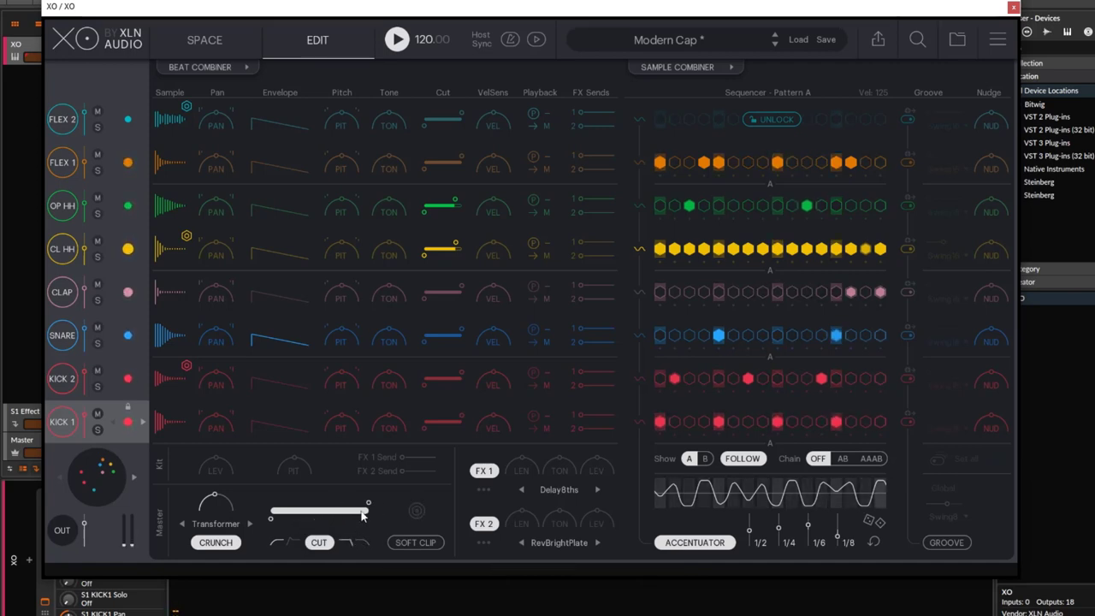
{"action": "left_click_drag", "start_coordinate": [367, 510], "coordinate": [368, 510]}
{"action": "left_click", "coordinate": [275, 521]}
{"action": "left_click_drag", "start_coordinate": [278, 522], "coordinate": [281, 521]}
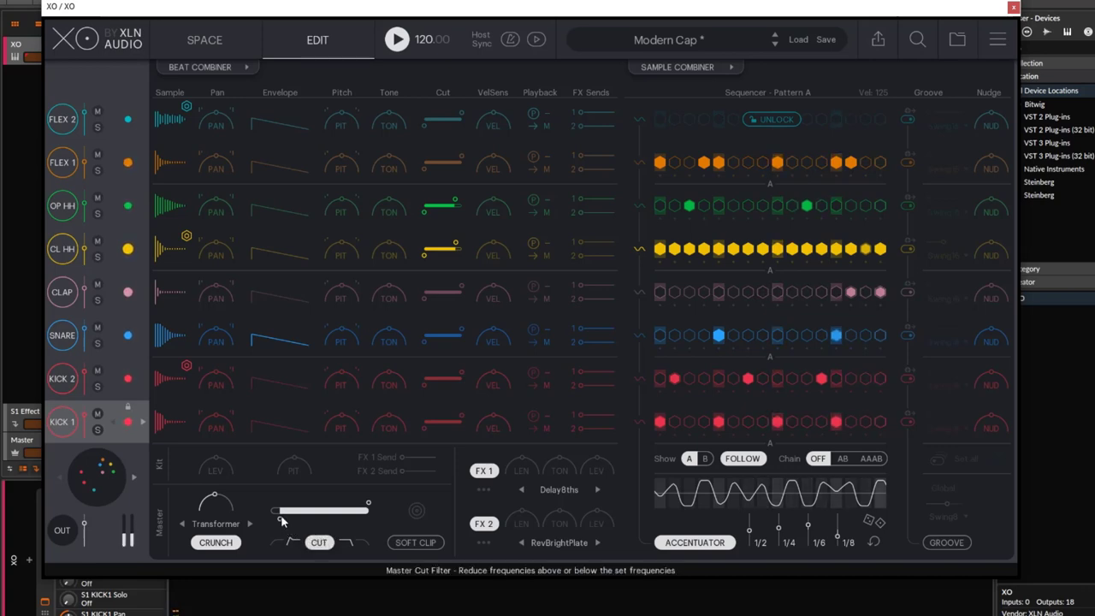
{"action": "left_click_drag", "start_coordinate": [280, 520], "coordinate": [281, 521]}
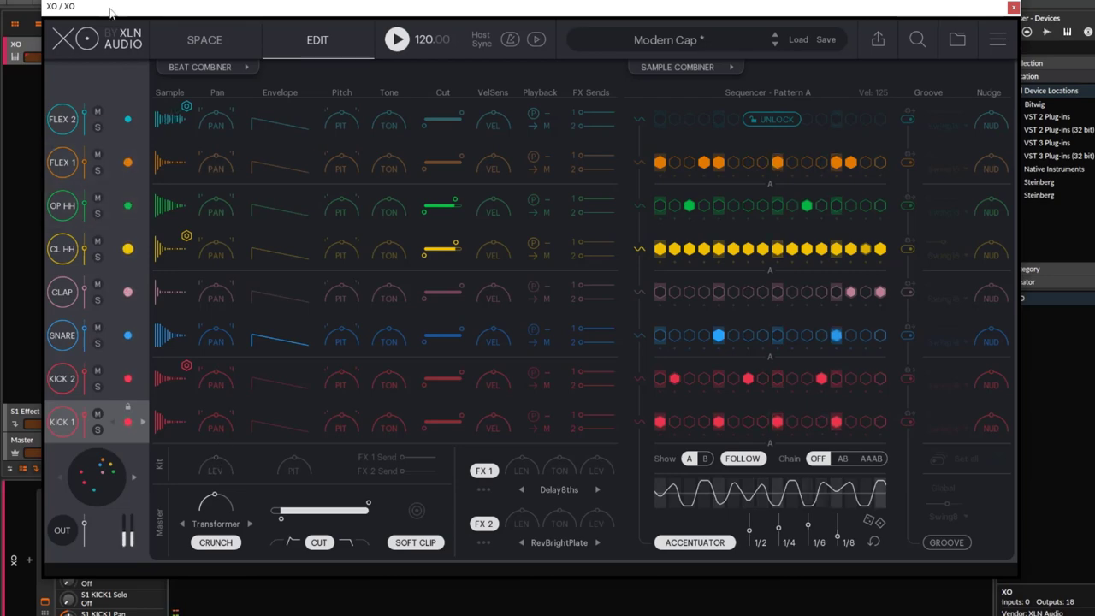
Step: Move the XO window clear of the host's track meter, and try the kit level at 12.3 dB with Soft Clip off before resetting it
{"action": "left_click_drag", "start_coordinate": [112, 10], "coordinate": [161, 6]}
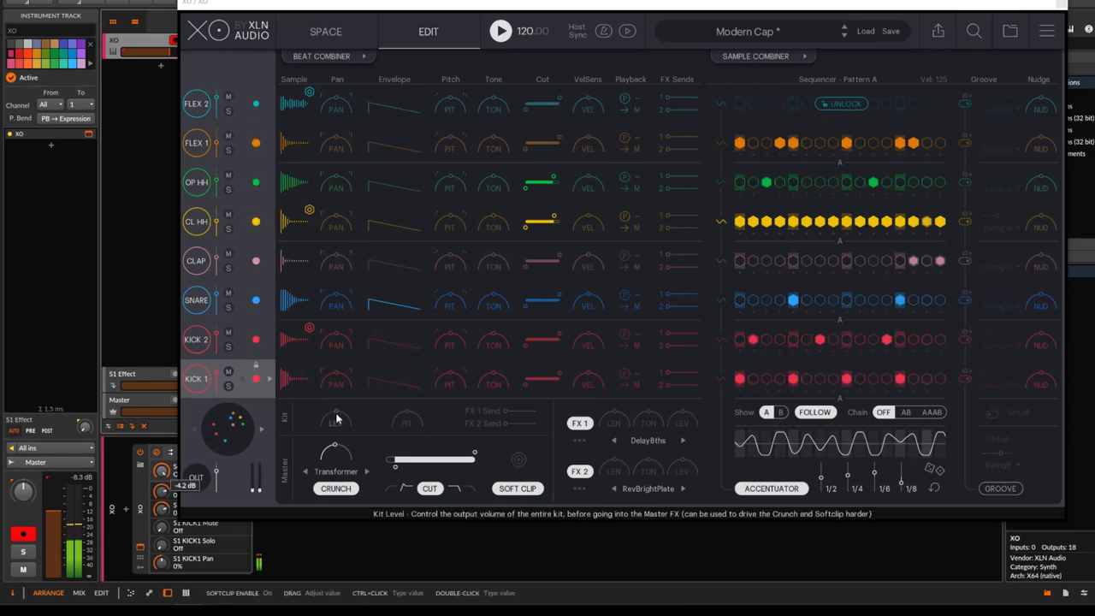
{"action": "left_click", "coordinate": [530, 485]}
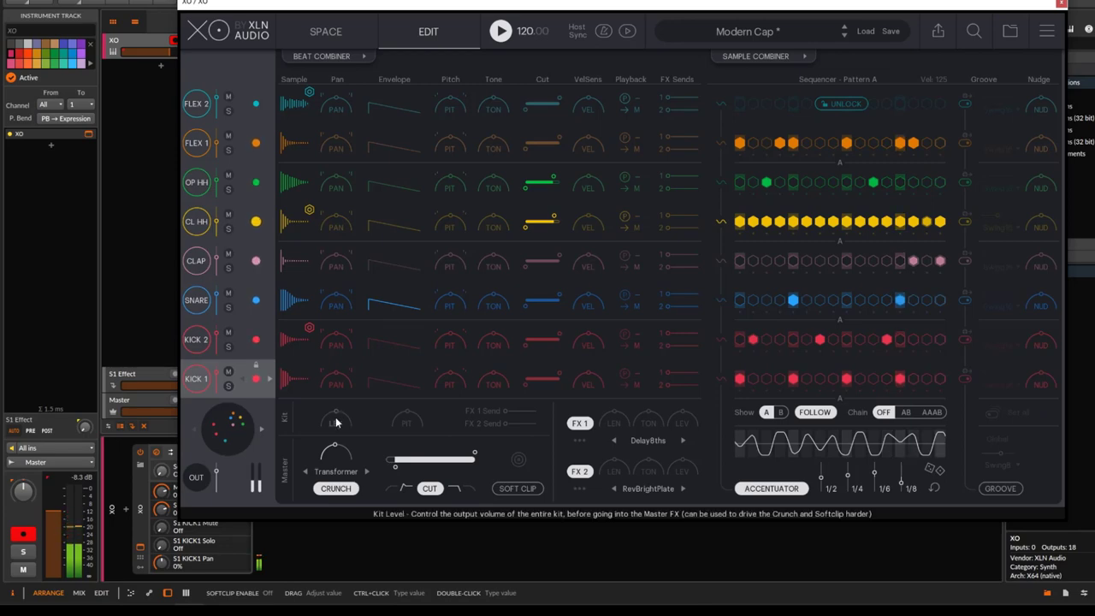
{"action": "left_click_drag", "start_coordinate": [334, 450], "coordinate": [340, 337]}
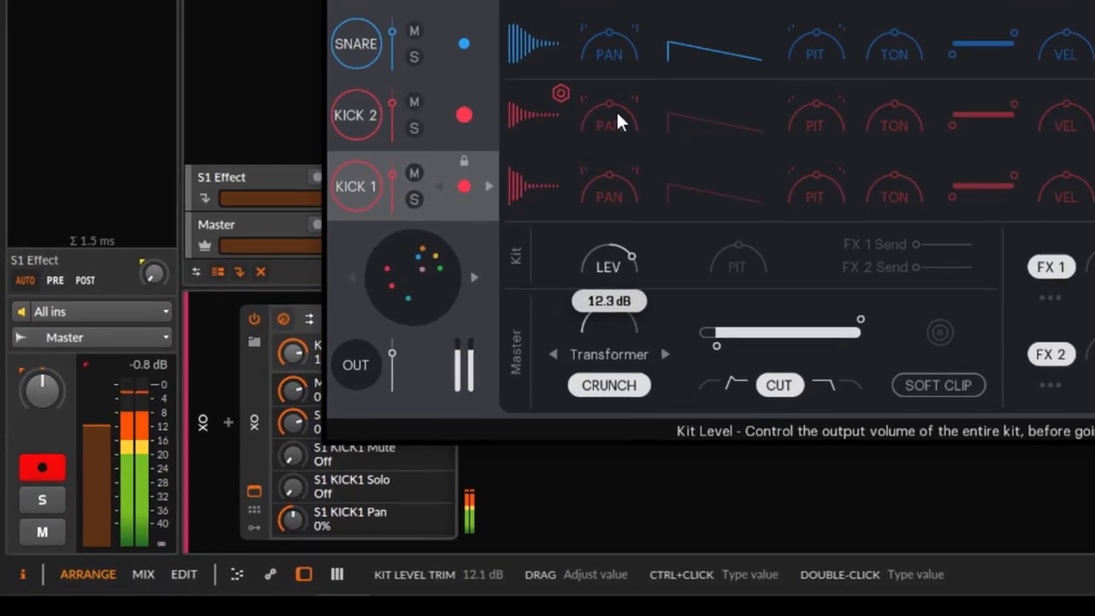
{"action": "left_click_drag", "start_coordinate": [618, 113], "coordinate": [616, 109]}
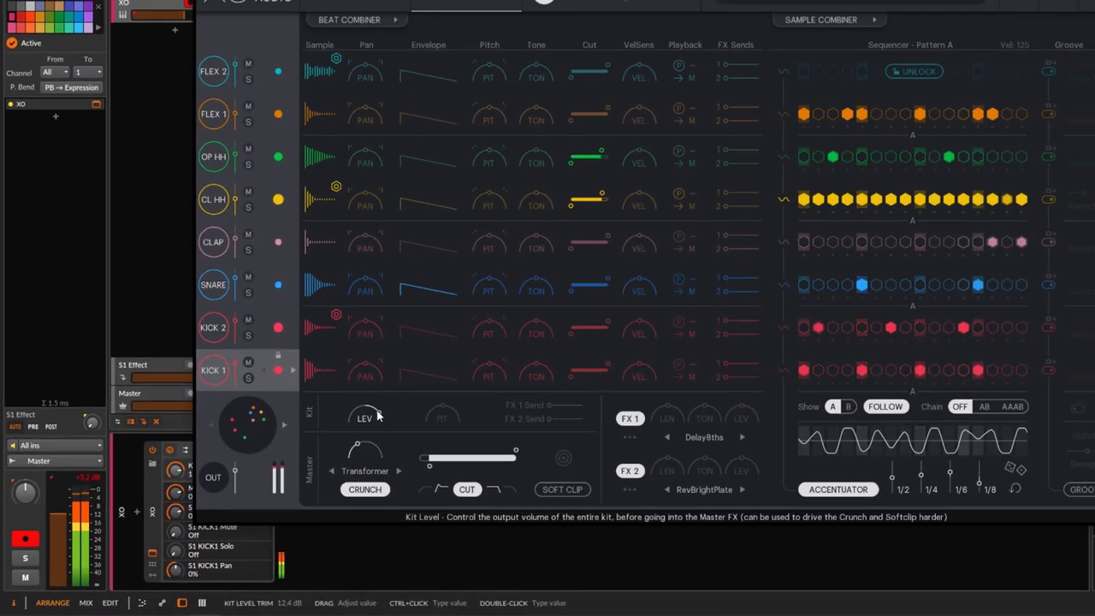
{"action": "double_click", "coordinate": [377, 415]}
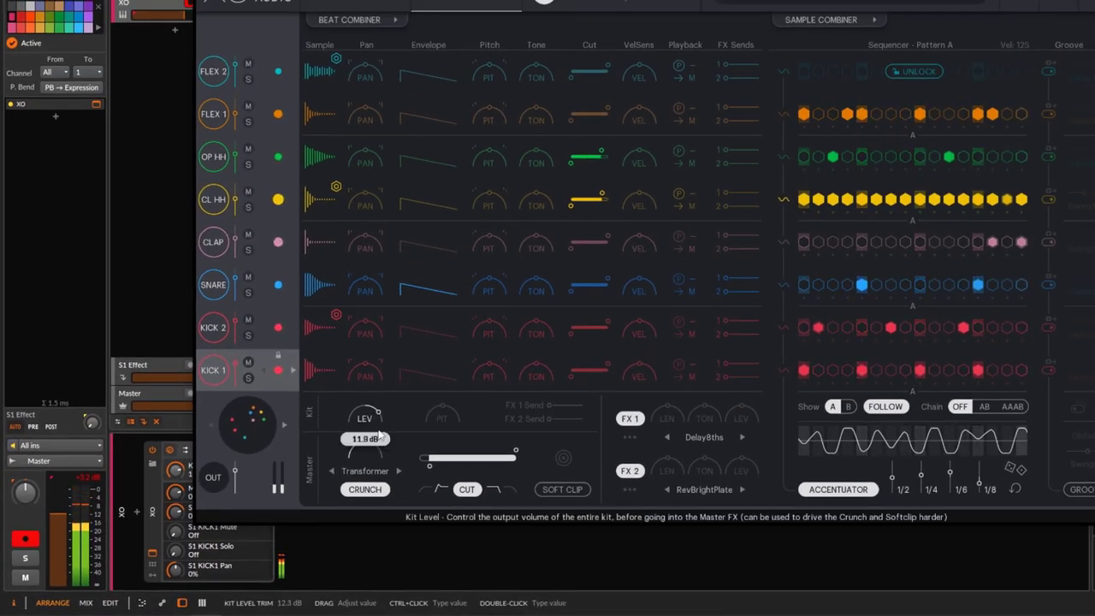
Step: Turn Soft Clip back on, try raising the kit level through 4.0 dB and beyond, and reset the level
{"action": "left_click", "coordinate": [580, 490]}
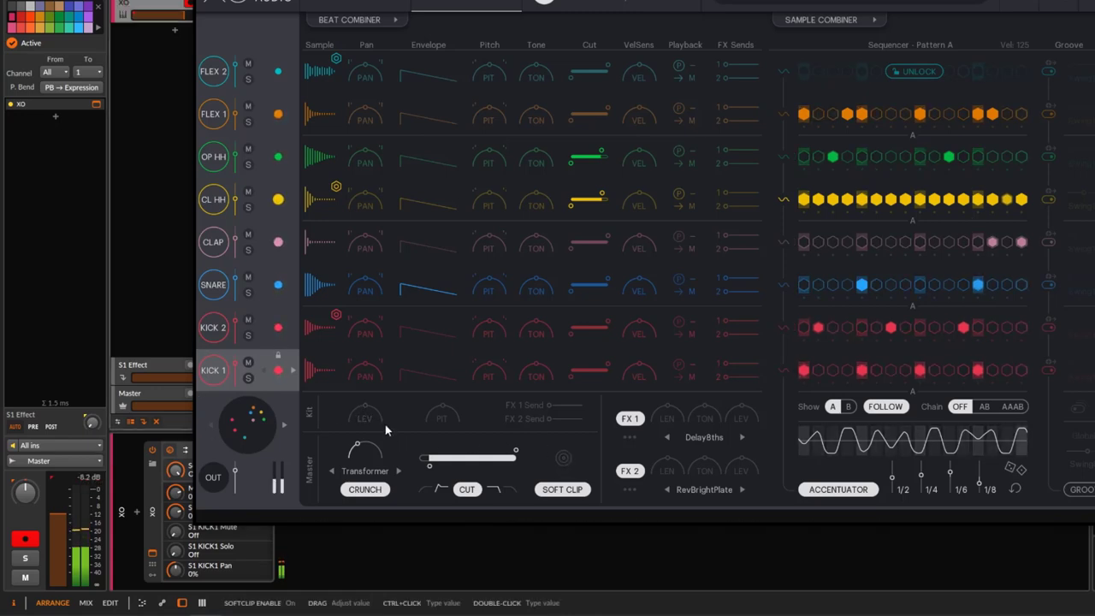
{"action": "mouse_move", "coordinate": [366, 394]}
{"action": "scroll", "coordinate": [366, 394], "scroll_direction": "up", "scroll_amount": 3}
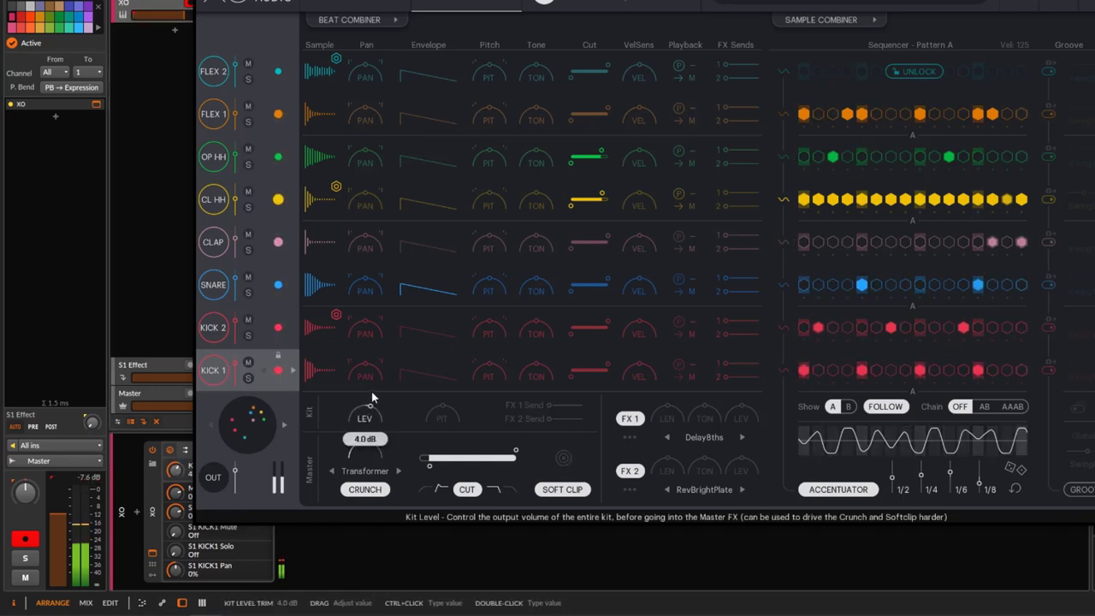
{"action": "scroll", "coordinate": [372, 377], "scroll_direction": "up", "scroll_amount": 1}
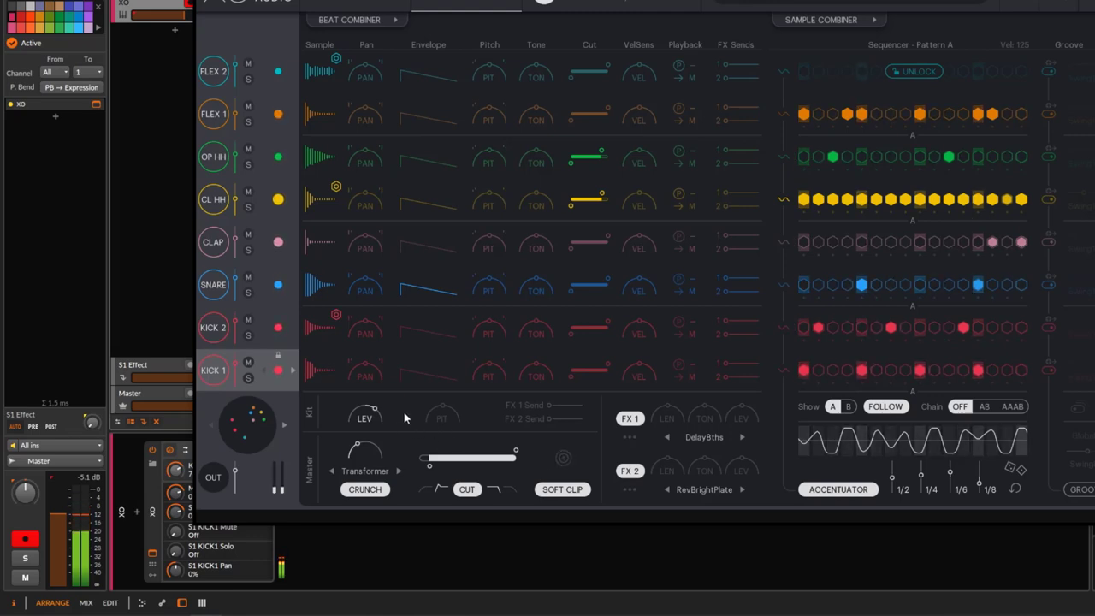
{"action": "mouse_move", "coordinate": [375, 414]}
{"action": "left_mouse_down"}
{"action": "mouse_move", "coordinate": [377, 406]}
{"action": "mouse_move", "coordinate": [368, 418]}
{"action": "left_mouse_up"}
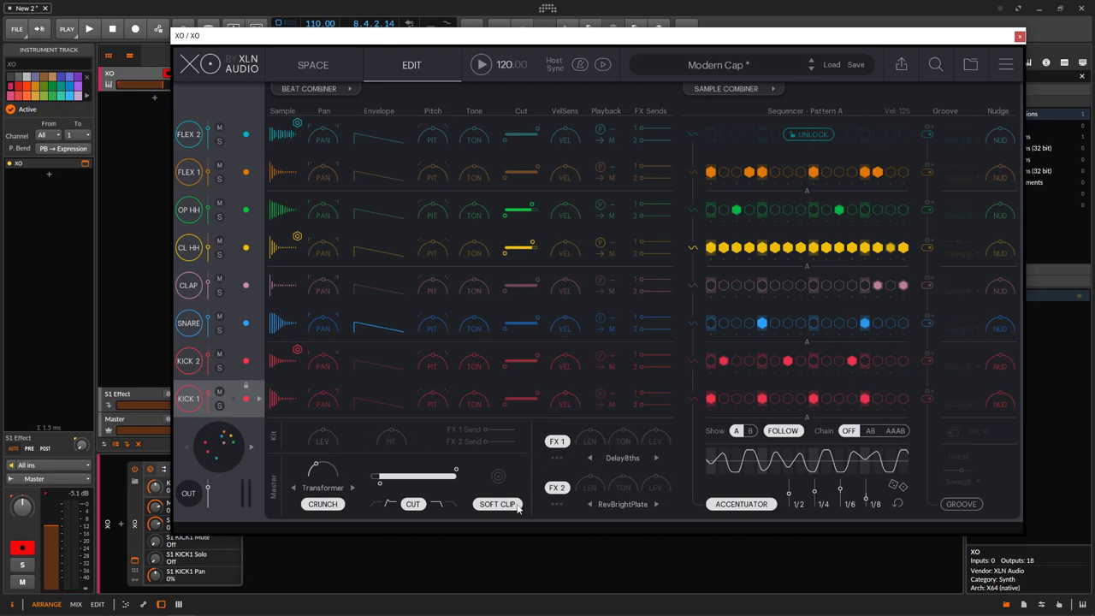
Step: Turn off the master Crunch, Cut and Soft Clip, and select and unlock the FLEX 2 lane
{"action": "left_click", "coordinate": [414, 504]}
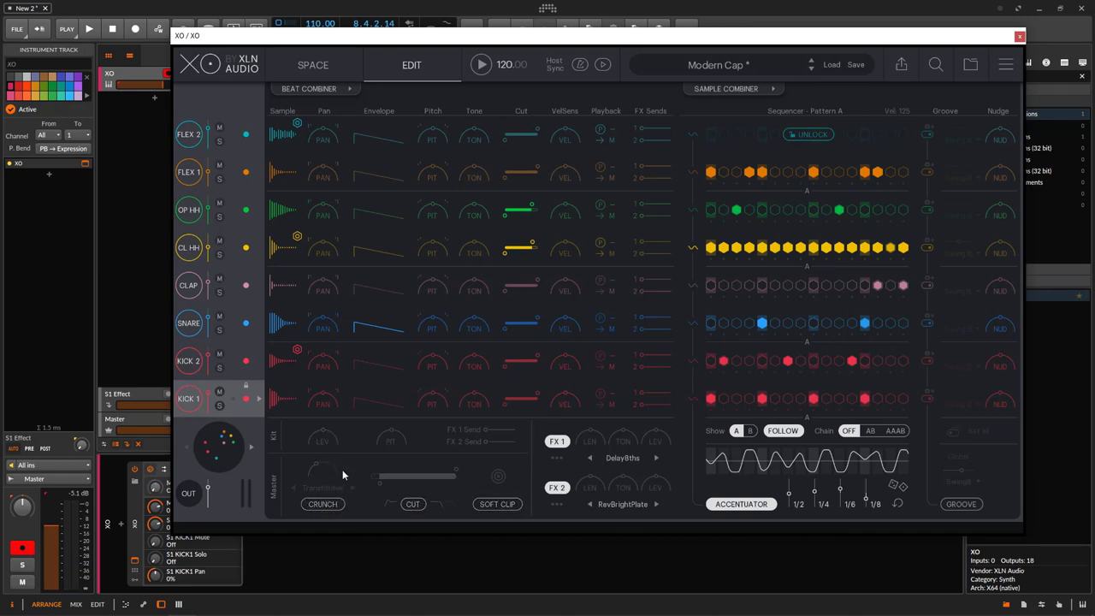
{"action": "left_click", "coordinate": [301, 136]}
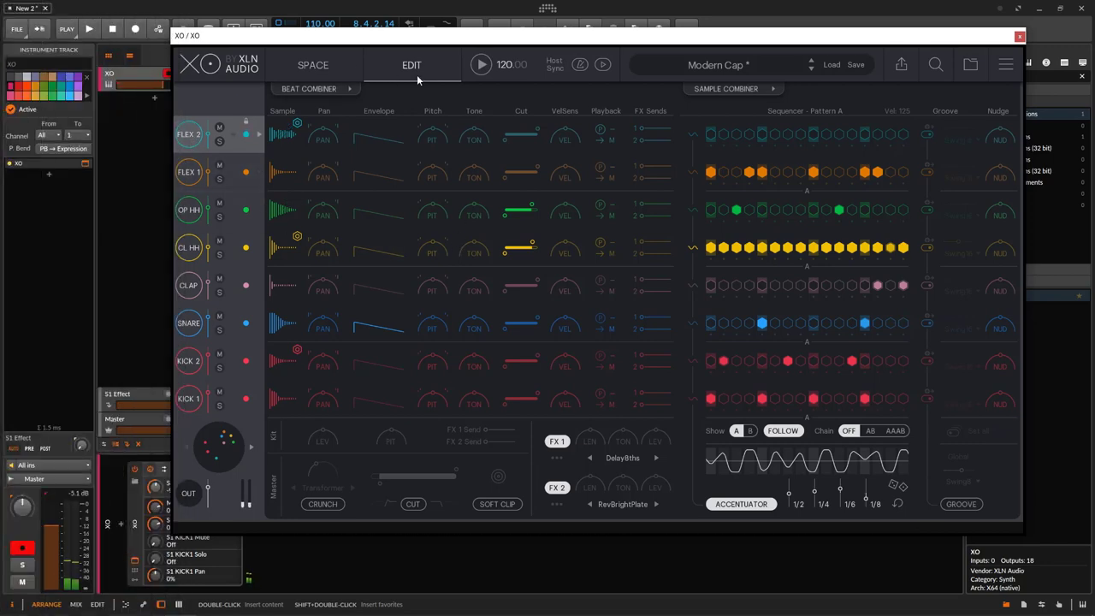
Step: Audition several cyan samples in the Space view and load the selected one into the FLEX 2 slot
{"action": "left_click", "coordinate": [337, 70]}
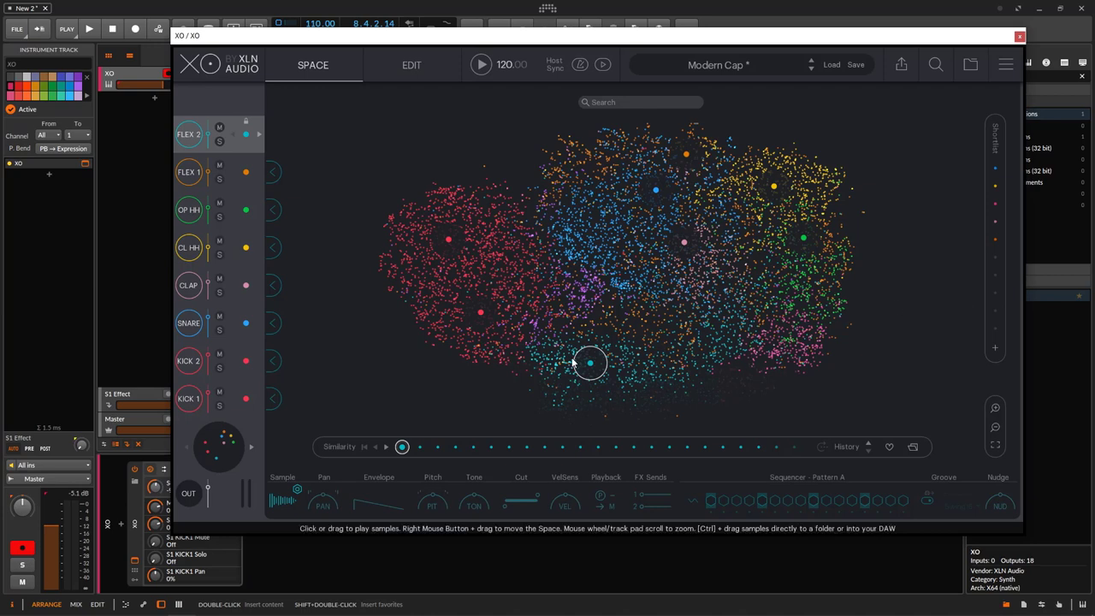
{"action": "left_click", "coordinate": [630, 373]}
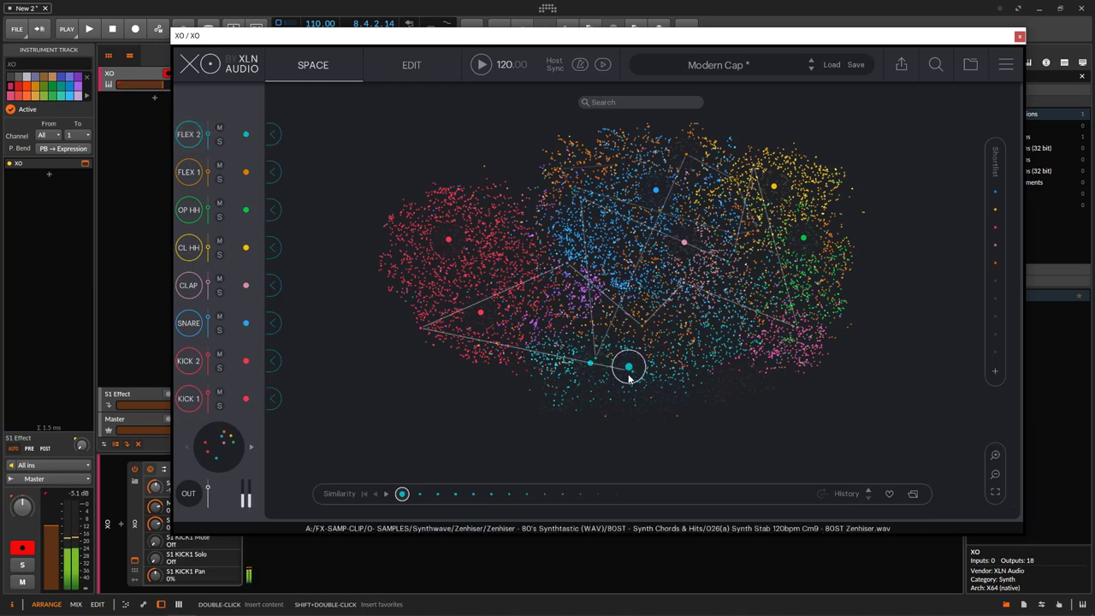
{"action": "left_click", "coordinate": [572, 370]}
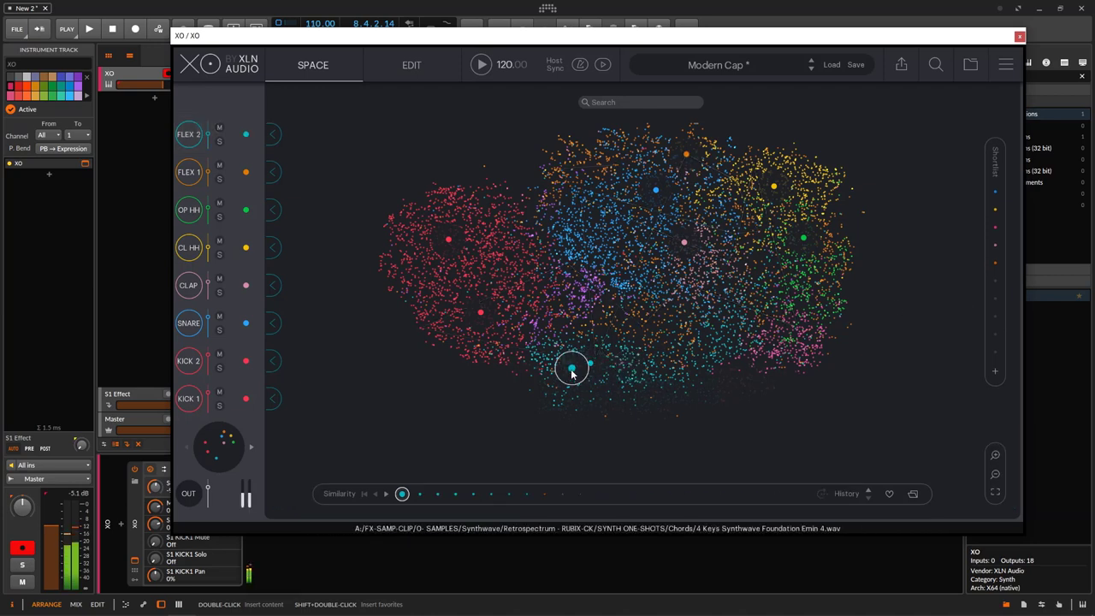
{"action": "left_click", "coordinate": [620, 381]}
{"action": "left_click", "coordinate": [658, 374]}
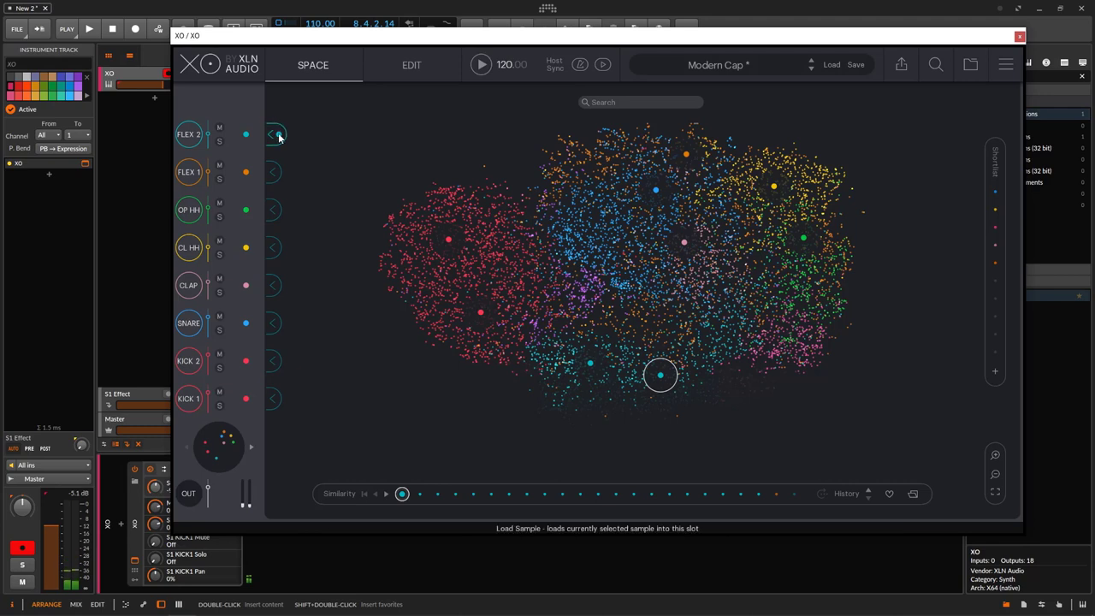
{"action": "mouse_move", "coordinate": [278, 132]}
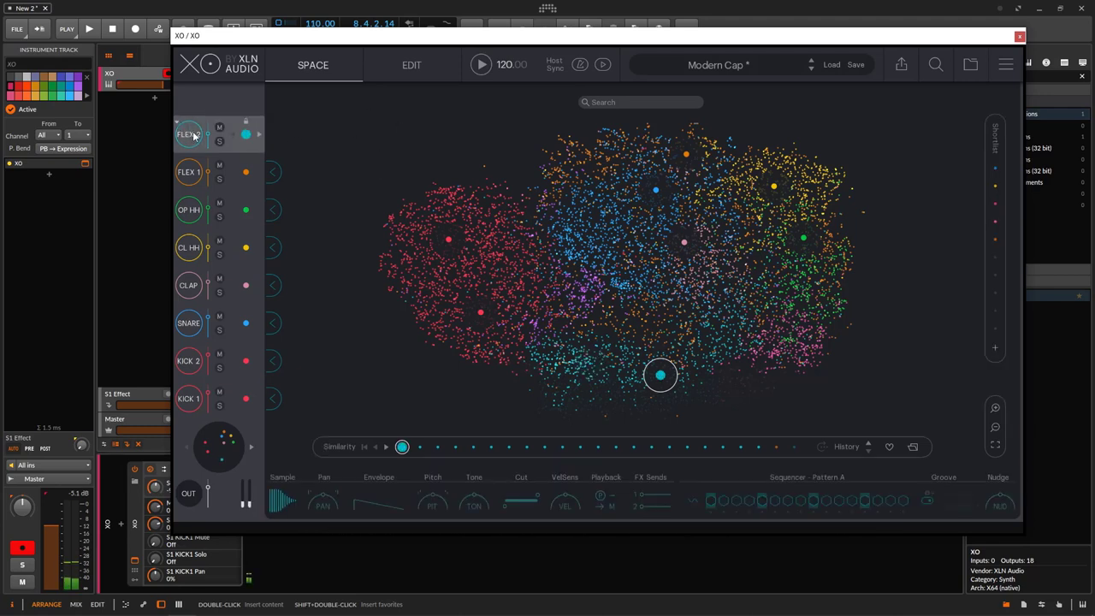
{"action": "mouse_move", "coordinate": [210, 142]}
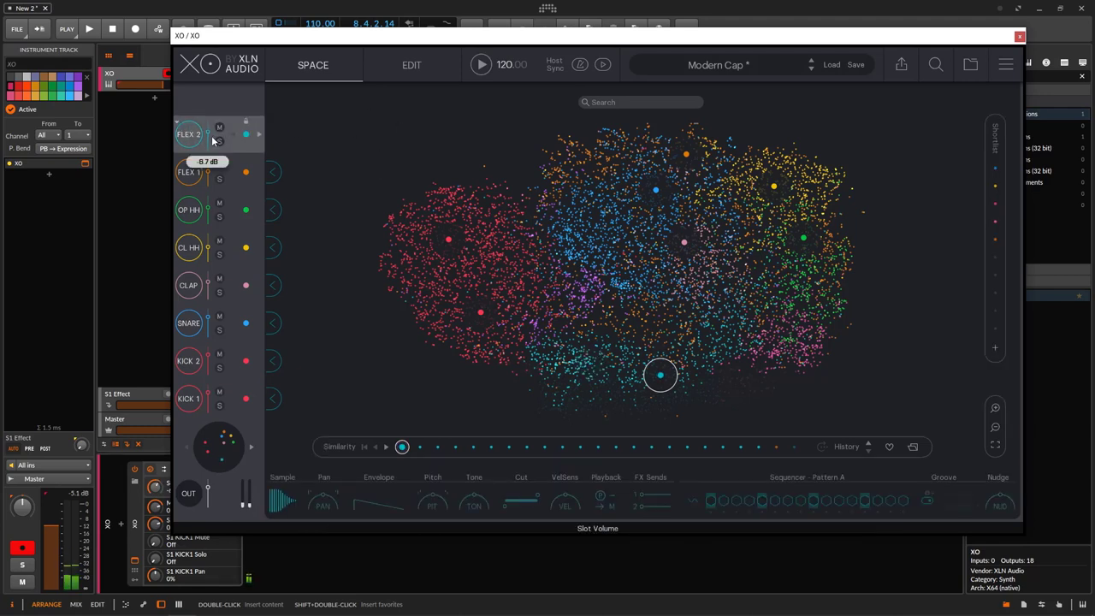
Step: In the Edit view, add FLEX 2 hits on steps 1, 5, 9 and 13, solo the lane and start playback
{"action": "left_click", "coordinate": [429, 65]}
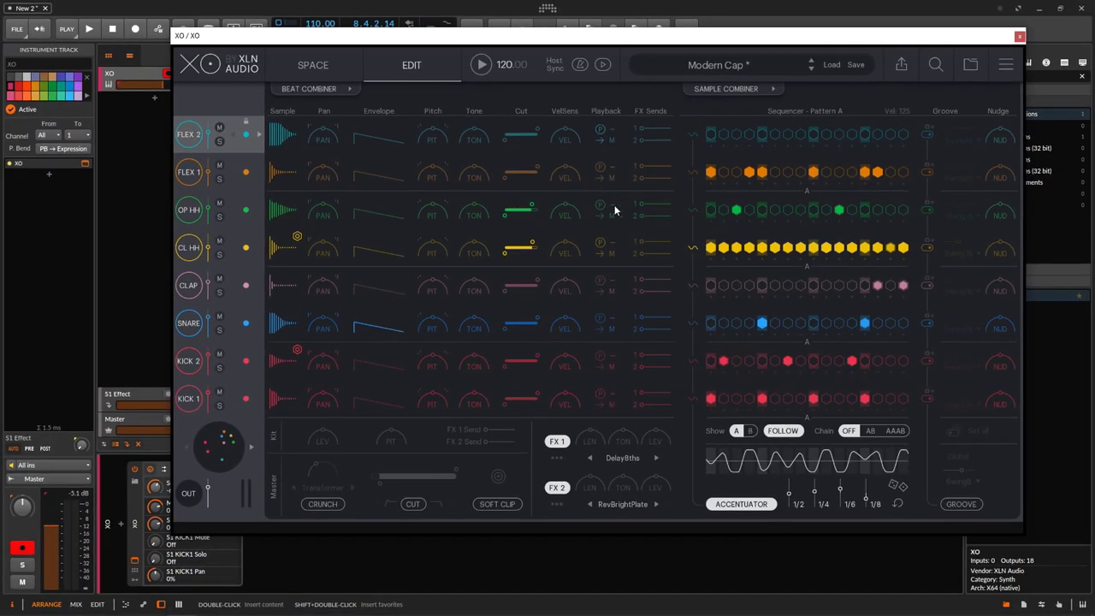
{"action": "left_click", "coordinate": [711, 135]}
{"action": "left_click", "coordinate": [762, 135]}
{"action": "left_click", "coordinate": [815, 135]}
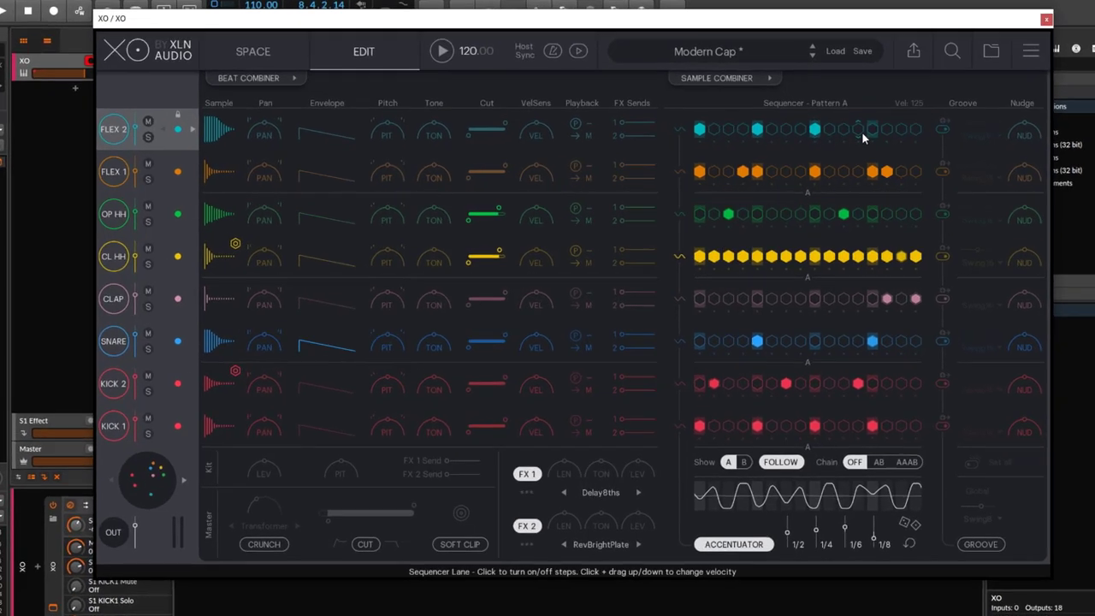
{"action": "left_click", "coordinate": [871, 130]}
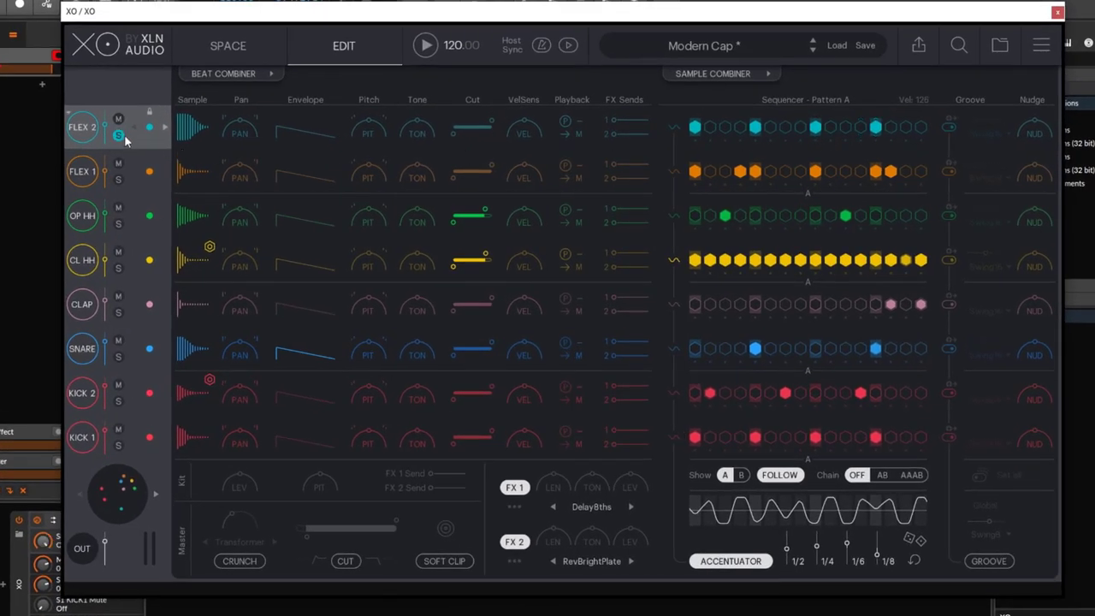
{"action": "left_click", "coordinate": [425, 48]}
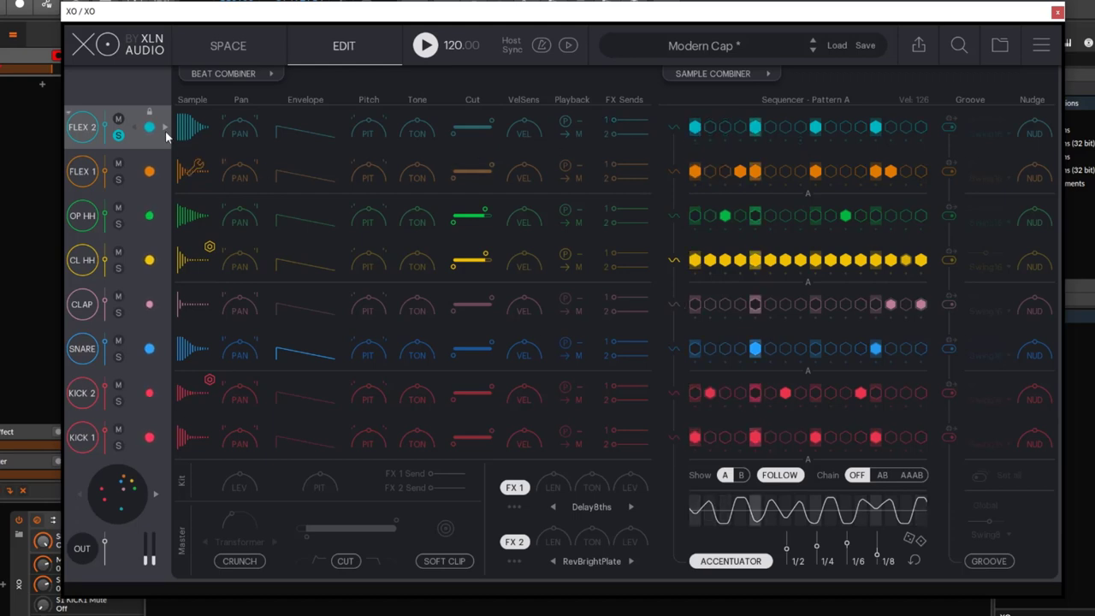
Step: View FLEX 2's sample waveform, and compare the lane's playback with Poly Mode on and off before stopping playback
{"action": "left_click", "coordinate": [190, 126]}
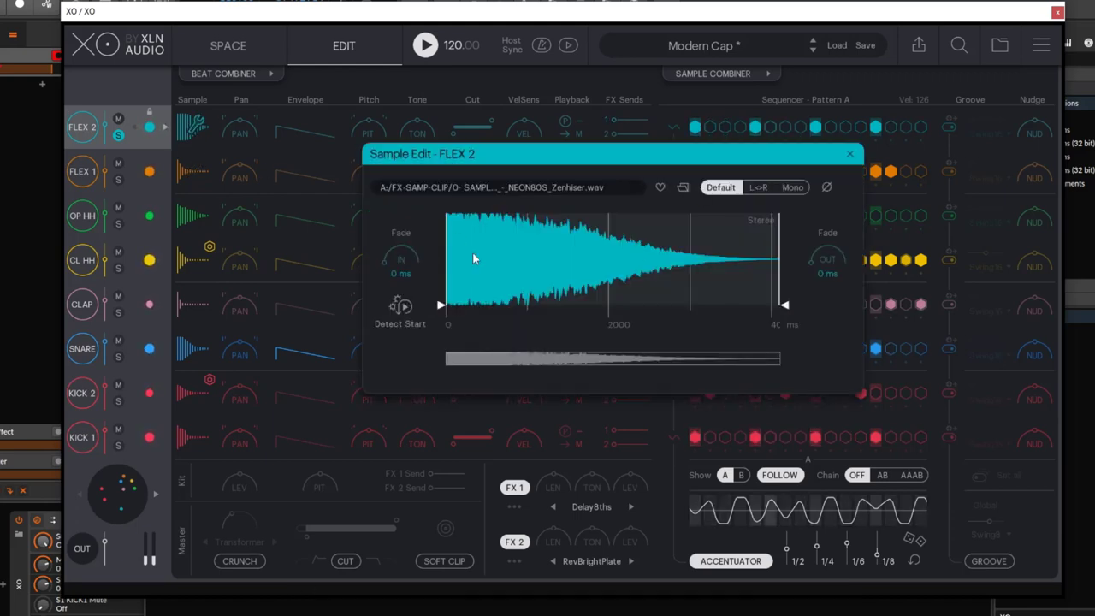
{"action": "left_click", "coordinate": [850, 154]}
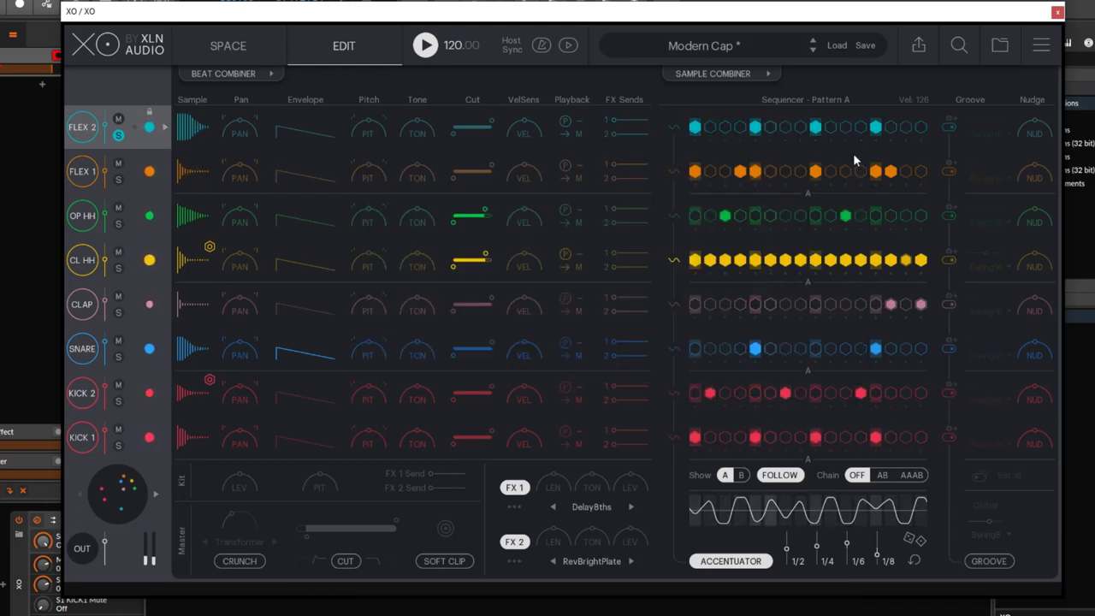
{"action": "left_click", "coordinate": [565, 123]}
{"action": "left_click", "coordinate": [565, 122]}
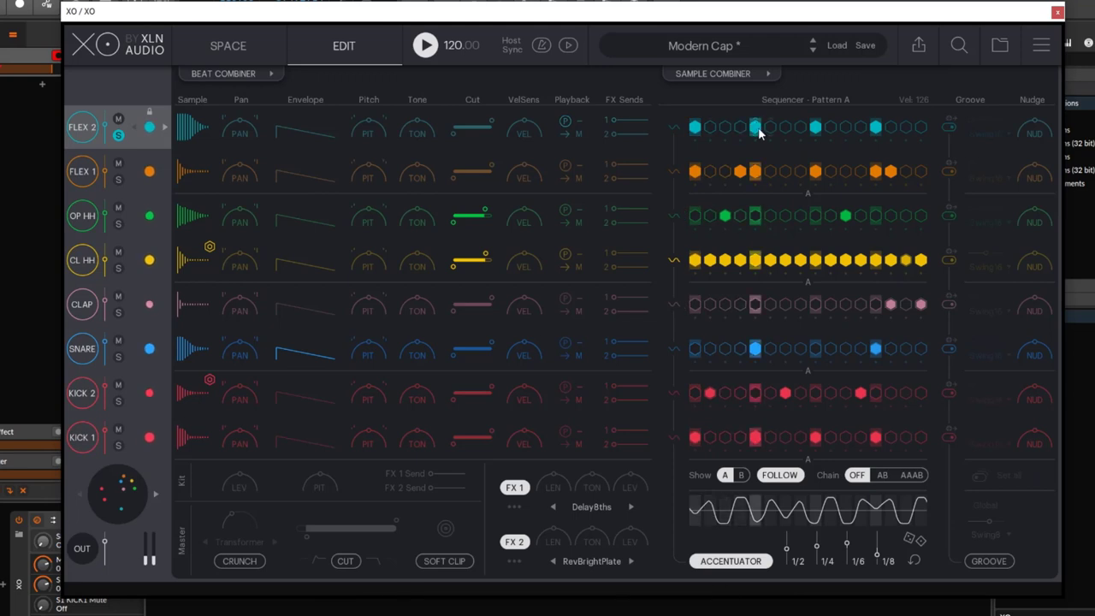
{"action": "left_click", "coordinate": [565, 121]}
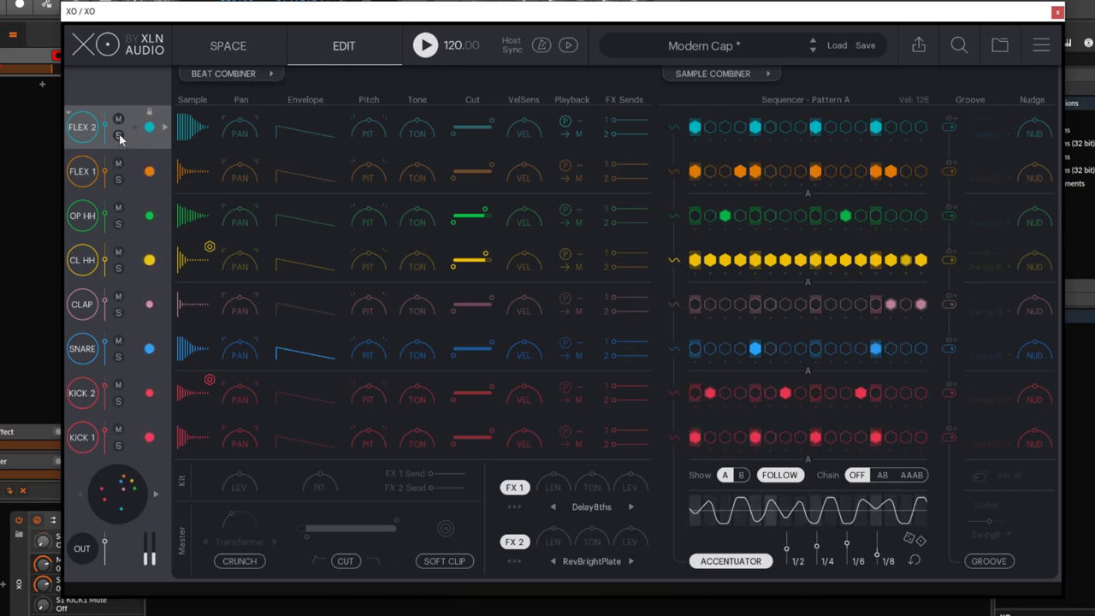
{"action": "left_click", "coordinate": [425, 47]}
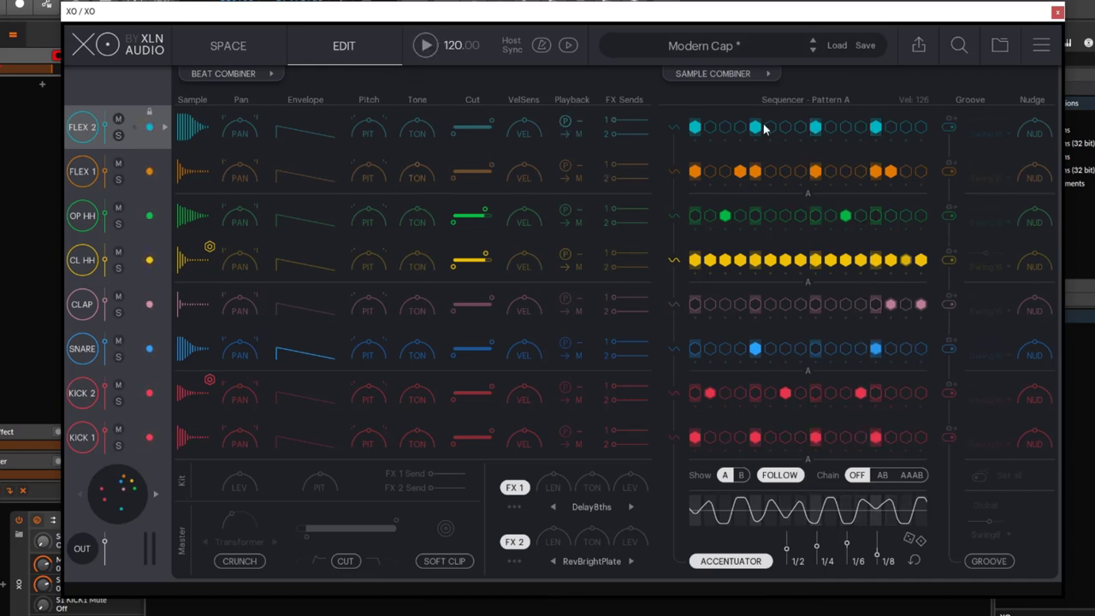
Step: Reduce FLEX 2 to a hit on step 1 and FLEX 1 to a hit on step 9, and play both lanes soloed
{"action": "left_click", "coordinate": [815, 127]}
{"action": "left_click", "coordinate": [800, 126]}
{"action": "left_click", "coordinate": [876, 127]}
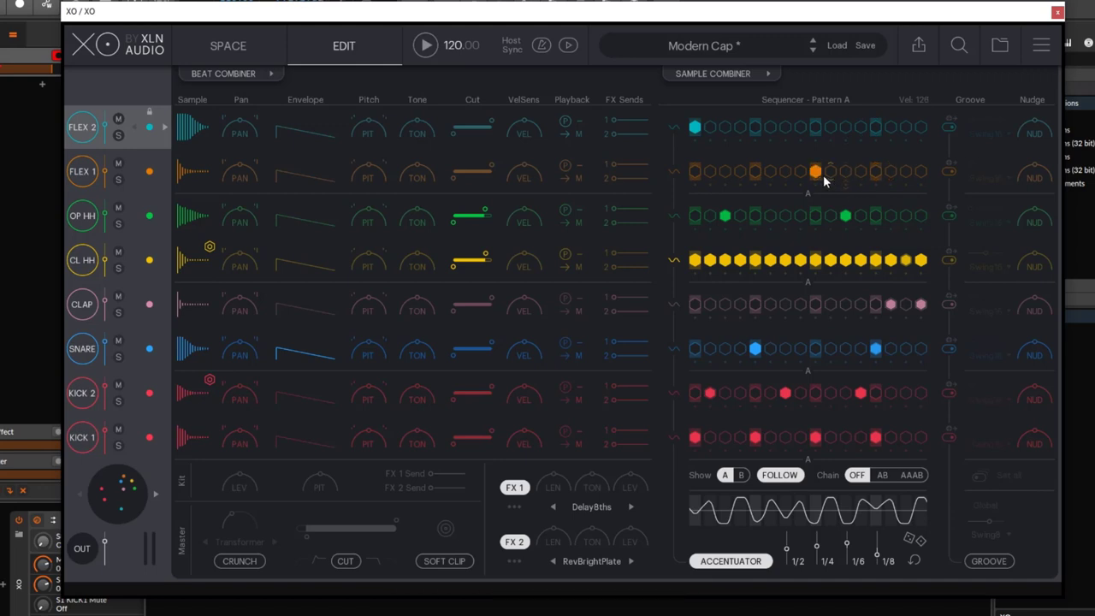
{"action": "left_click", "coordinate": [817, 173]}
{"action": "left_click", "coordinate": [814, 171]}
{"action": "left_click", "coordinate": [119, 135]}
{"action": "left_click", "coordinate": [430, 45]}
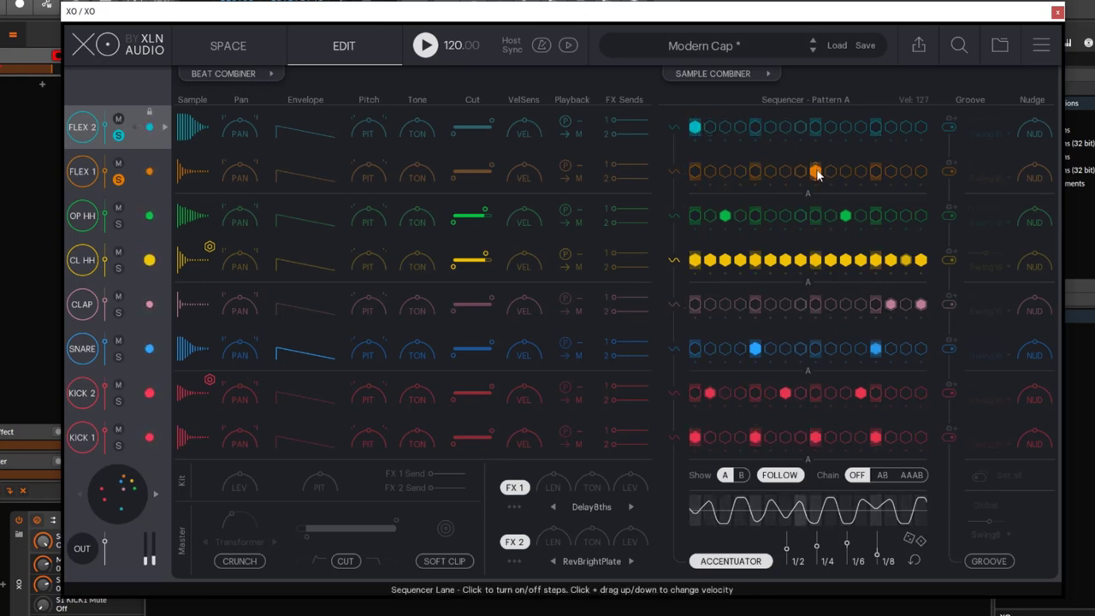
Step: Assign FLEX 2 and FLEX 1 to Mute Group 1, and restart playback to hear them choke each other
{"action": "left_click", "coordinate": [583, 122]}
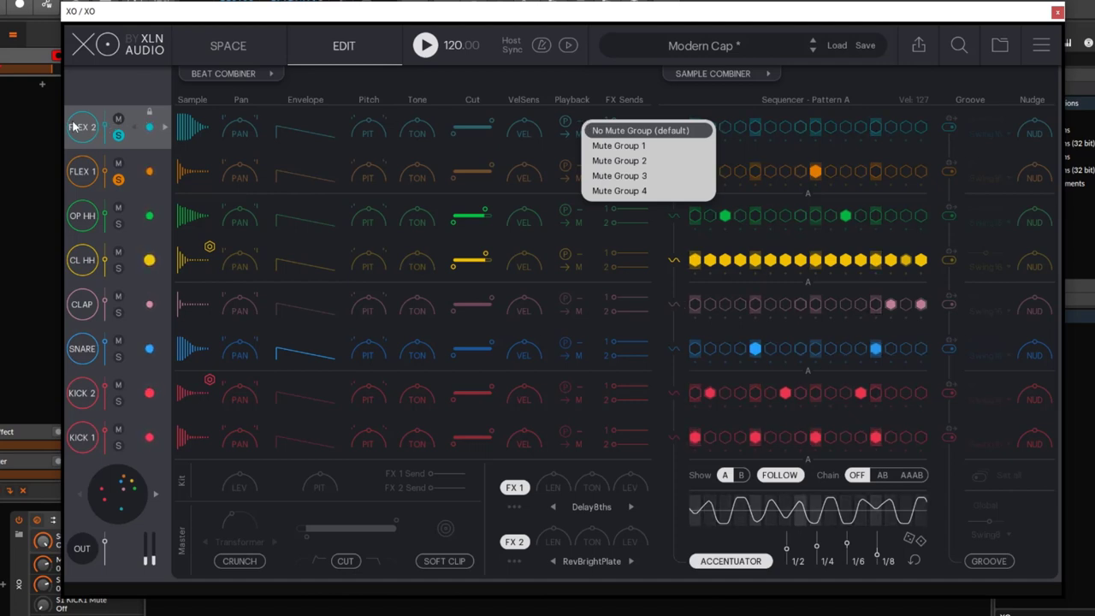
{"action": "left_click", "coordinate": [631, 147]}
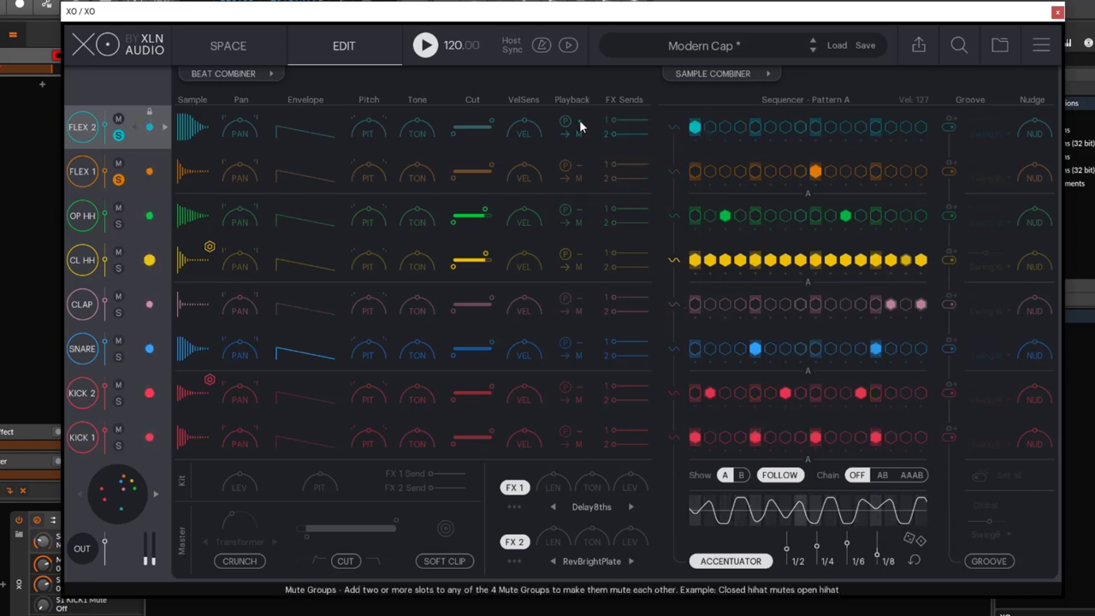
{"action": "left_click", "coordinate": [579, 165]}
{"action": "left_click", "coordinate": [631, 187]}
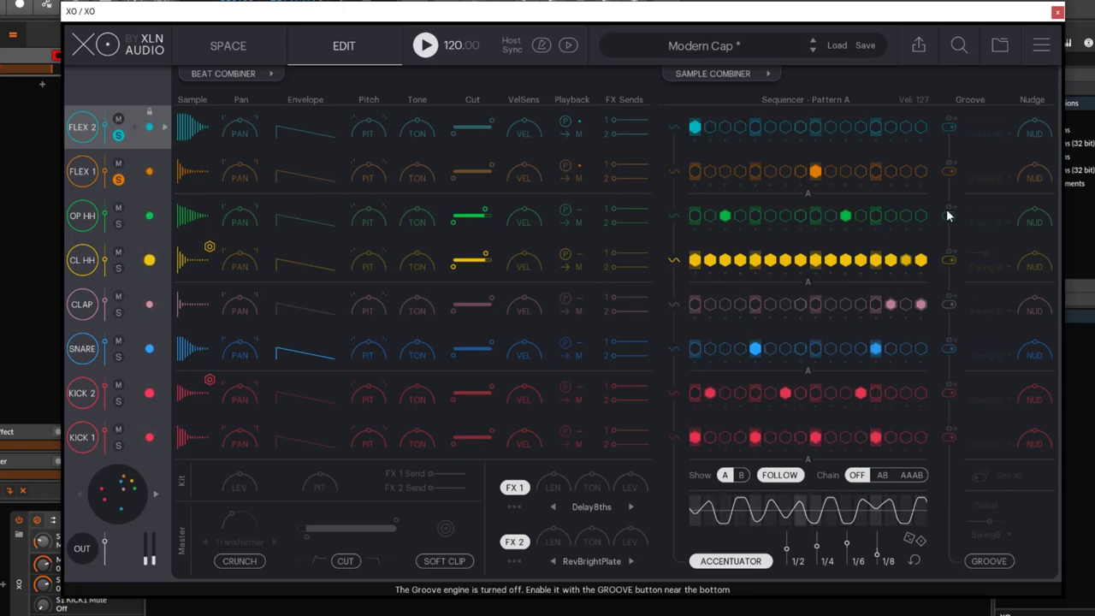
{"action": "key", "text": "space"}
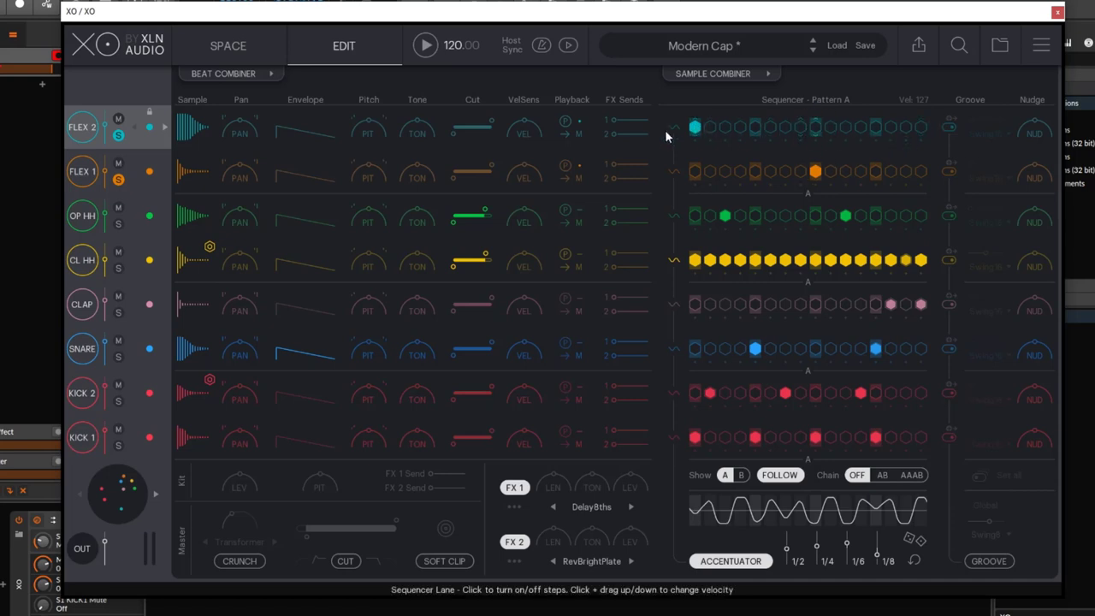
{"action": "key", "text": "space"}
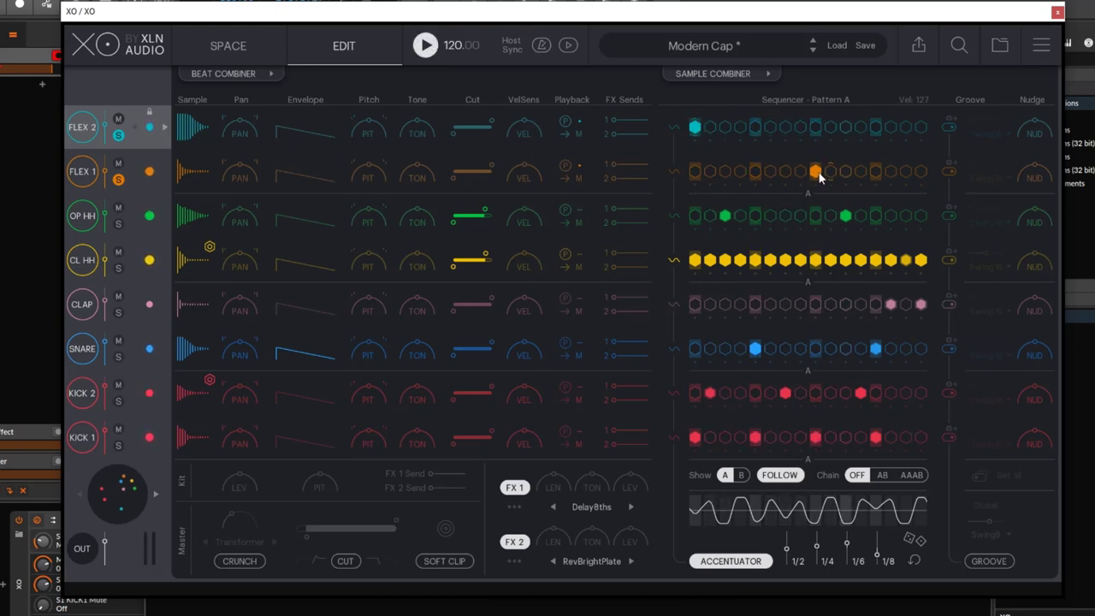
Step: Try alternating hits on FLEX 1 steps 1, 4, 8, 10, 14 and 16 and FLEX 2 steps 1, 7, 10 and 15 during playback, and stop
{"action": "left_click", "coordinate": [815, 171]}
{"action": "left_click", "coordinate": [892, 171]}
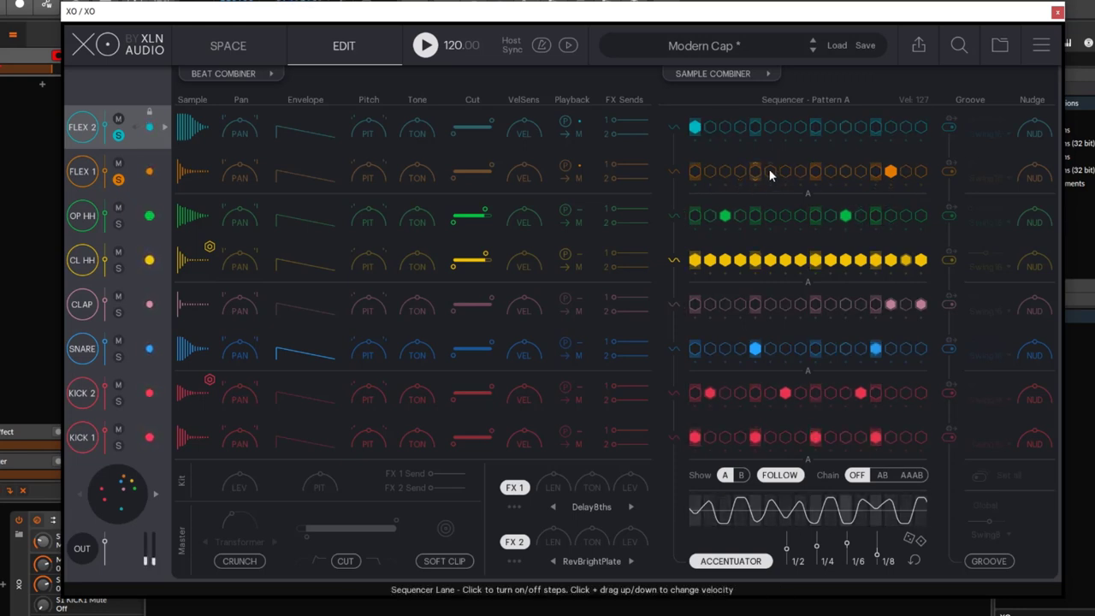
{"action": "left_click", "coordinate": [742, 171]}
{"action": "left_click", "coordinate": [785, 127]}
{"action": "left_click", "coordinate": [830, 126]}
{"action": "left_click", "coordinate": [829, 171]}
{"action": "left_click", "coordinate": [800, 171]}
{"action": "left_click", "coordinate": [906, 127]}
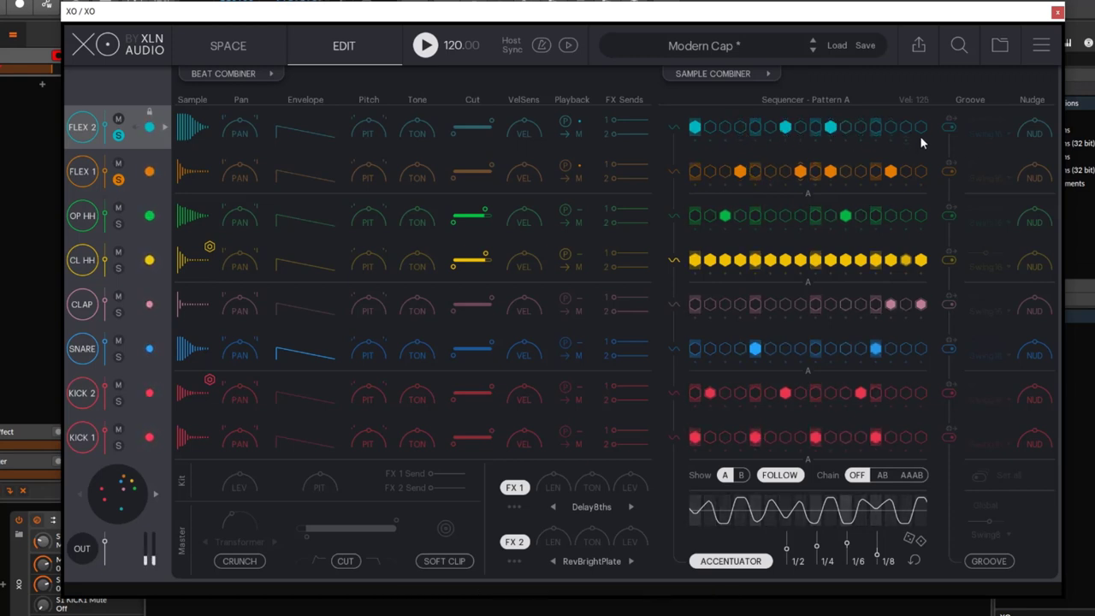
{"action": "left_click", "coordinate": [921, 171]}
{"action": "left_click", "coordinate": [696, 171]}
{"action": "key", "text": "space"}
Step: Set FLEX 1 and FLEX 2 back to No Mute Group
{"action": "left_click", "coordinate": [585, 176]}
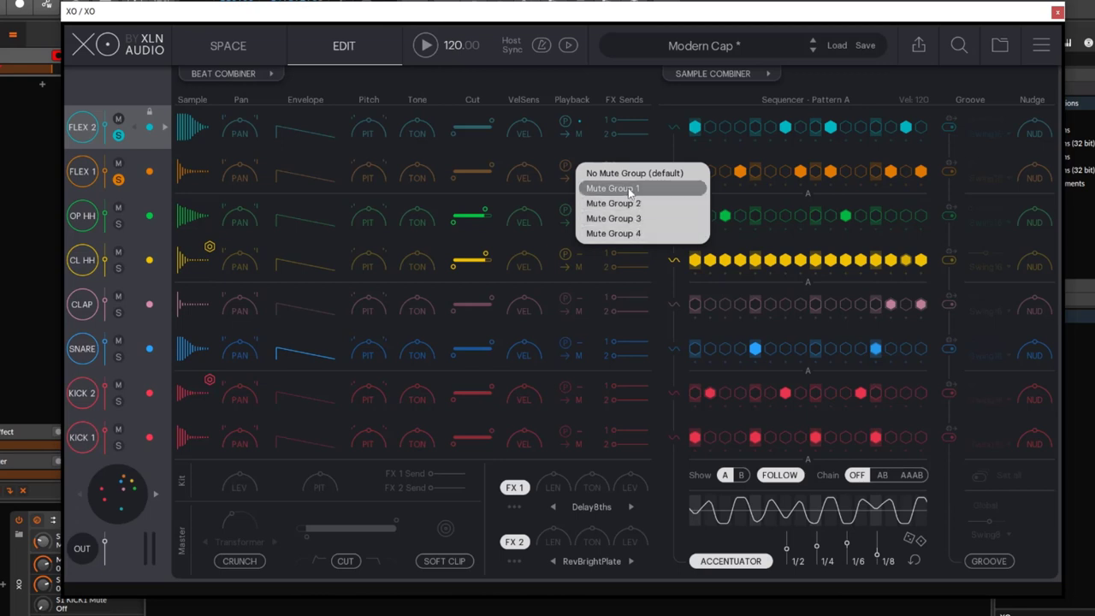
{"action": "left_click", "coordinate": [636, 174]}
{"action": "left_click", "coordinate": [579, 133]}
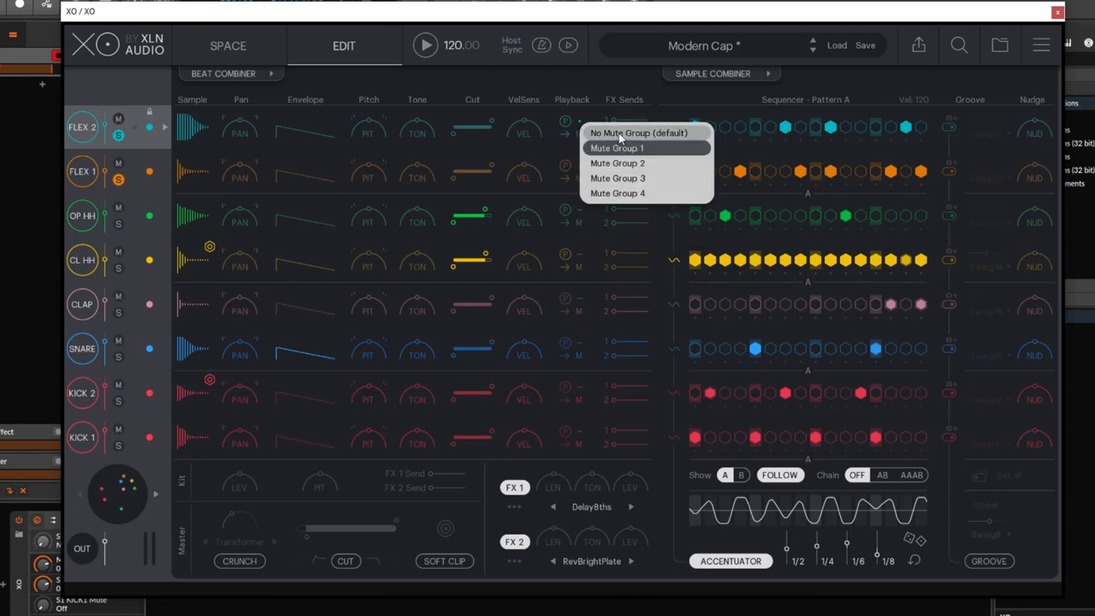
{"action": "left_click", "coordinate": [619, 133]}
Step: Clear all hits from FLEX 1 and every FLEX 2 hit except step 1
{"action": "left_click", "coordinate": [790, 129]}
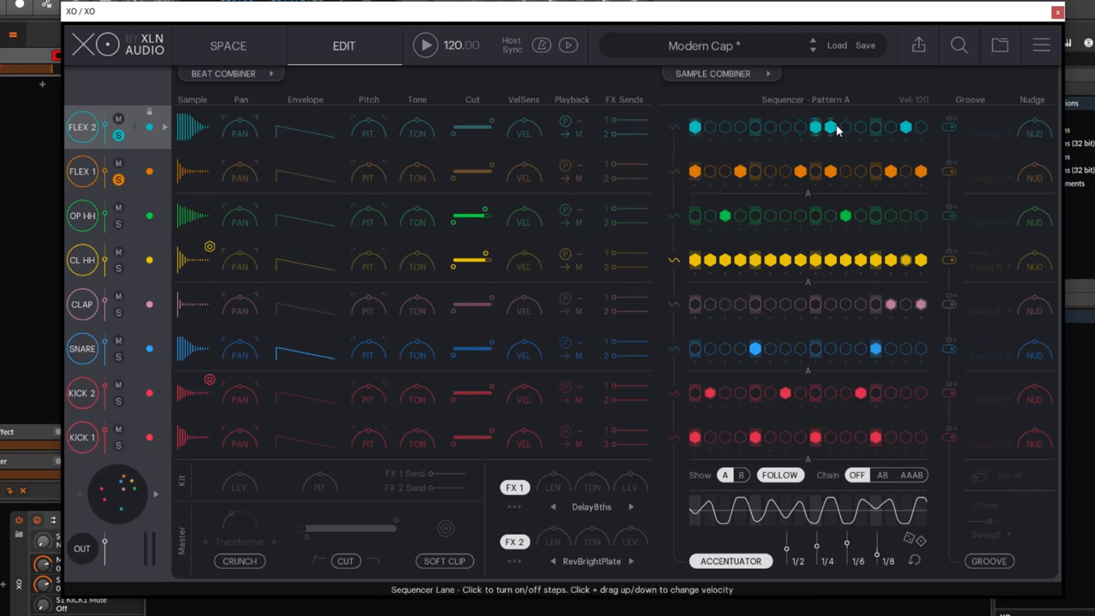
{"action": "left_click", "coordinate": [920, 171]}
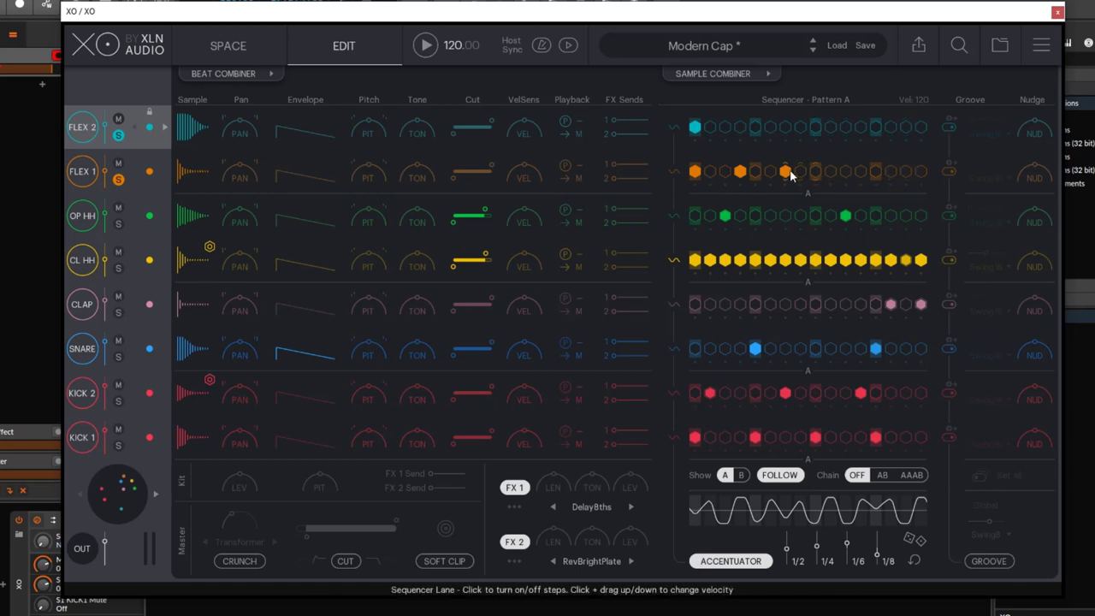
{"action": "left_click", "coordinate": [695, 171]}
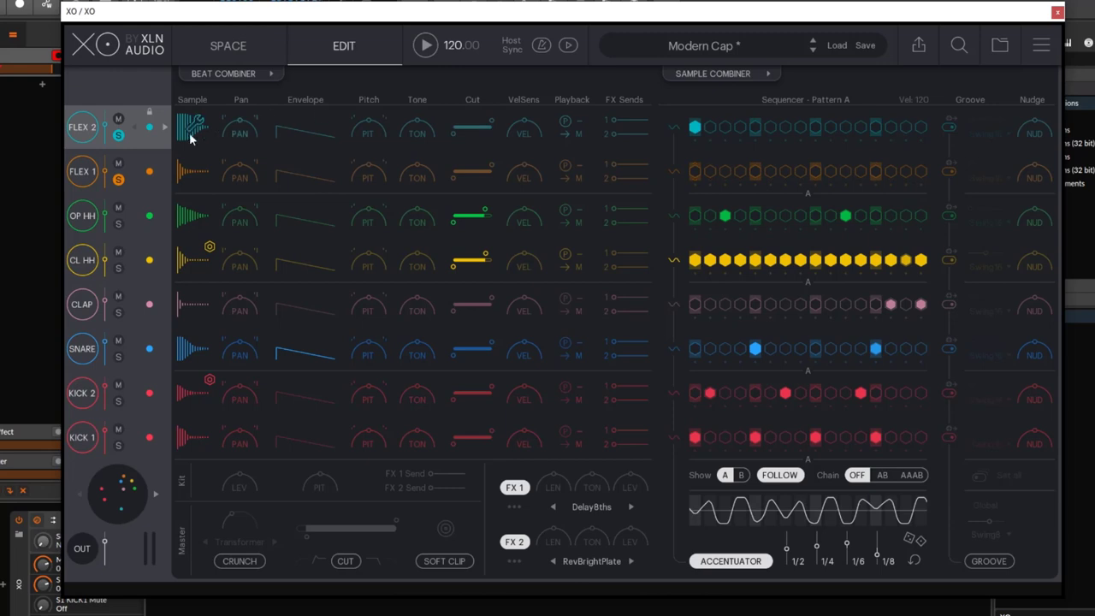
Step: View FLEX 2's waveform, try playing its step 1 hit with the sample reversed, and restore forward playback
{"action": "left_click", "coordinate": [193, 128]}
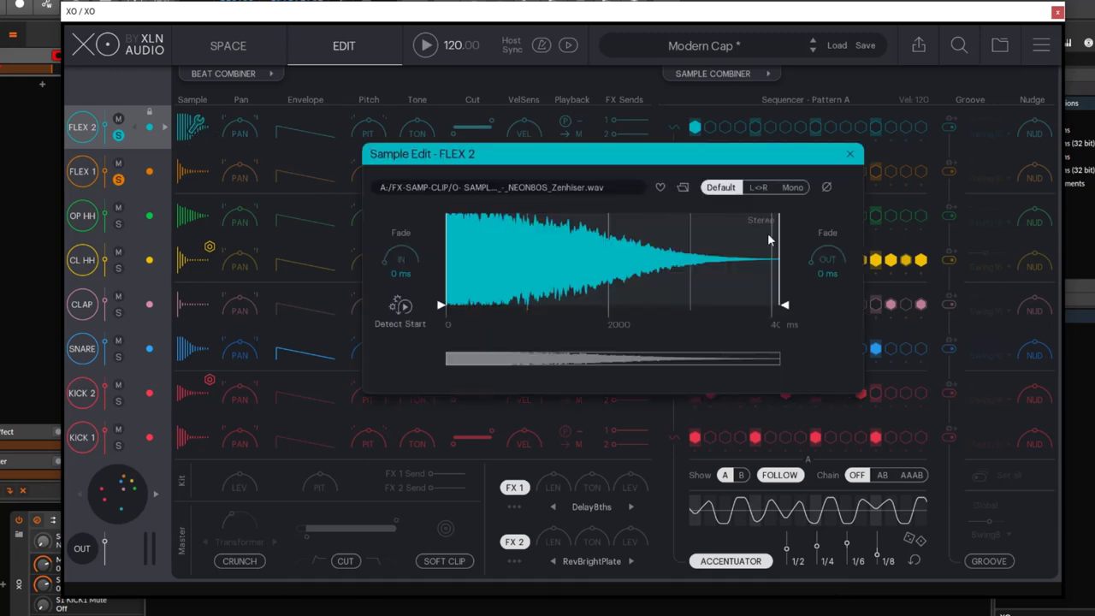
{"action": "left_click", "coordinate": [850, 155]}
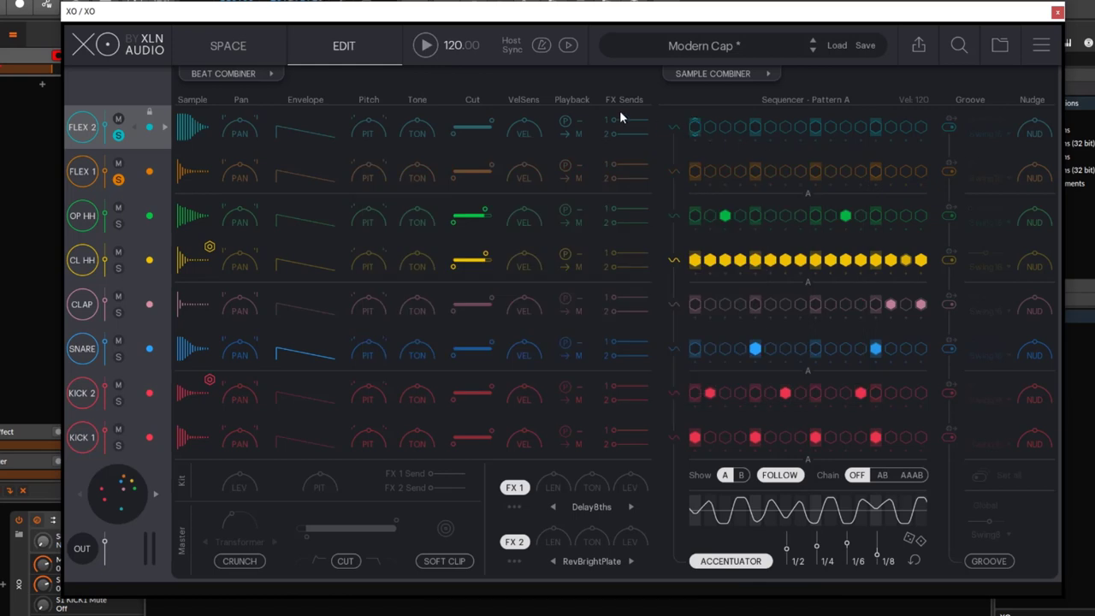
{"action": "left_click", "coordinate": [565, 122]}
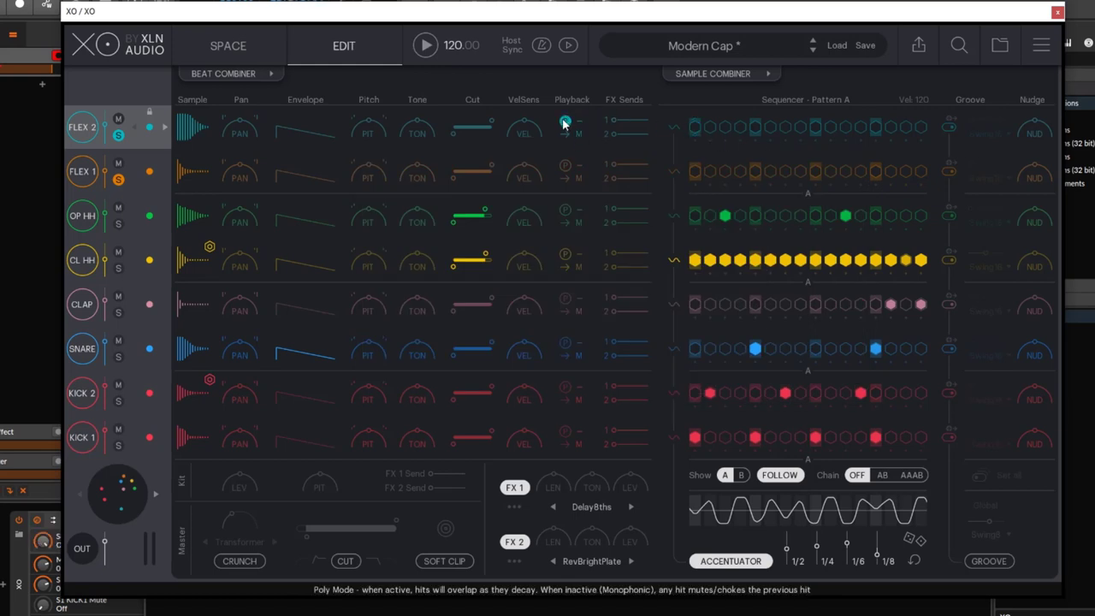
{"action": "left_click", "coordinate": [578, 121]}
{"action": "left_click", "coordinate": [576, 122]}
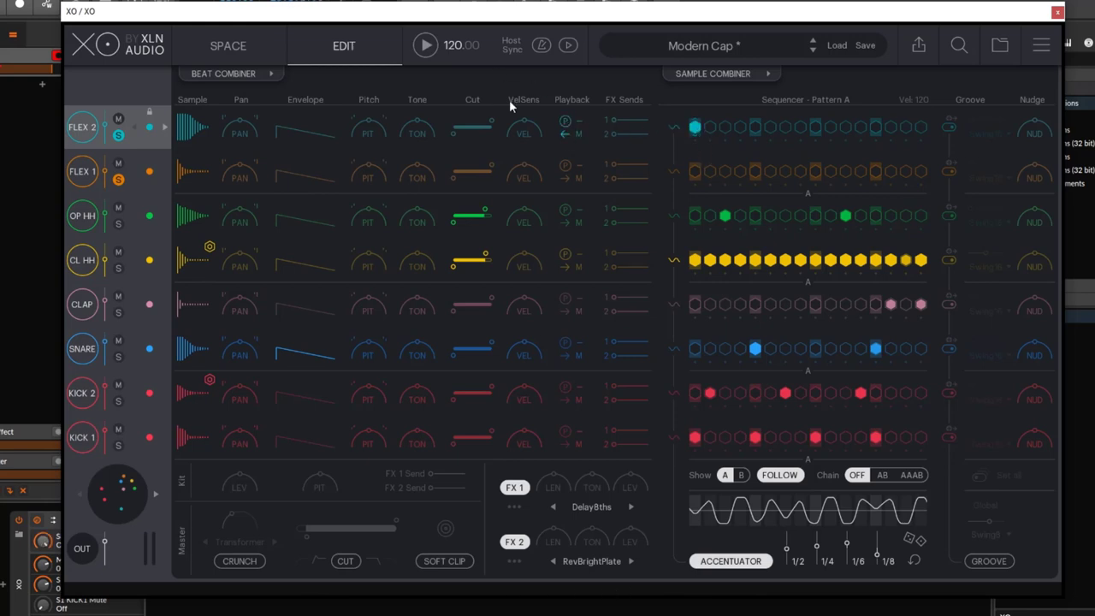
{"action": "left_click", "coordinate": [426, 46]}
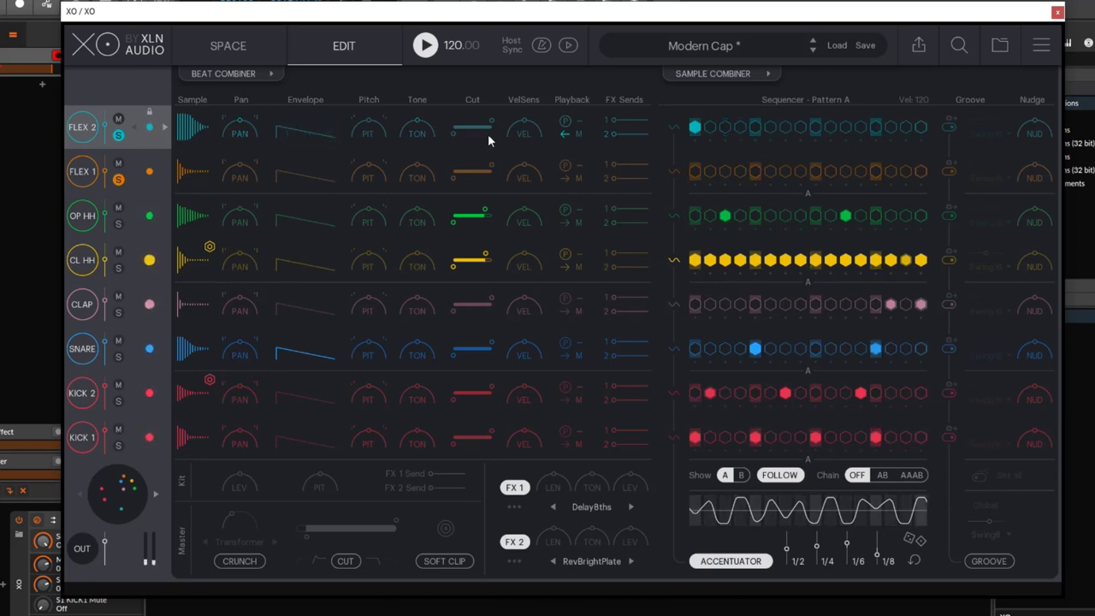
{"action": "left_click", "coordinate": [565, 134]}
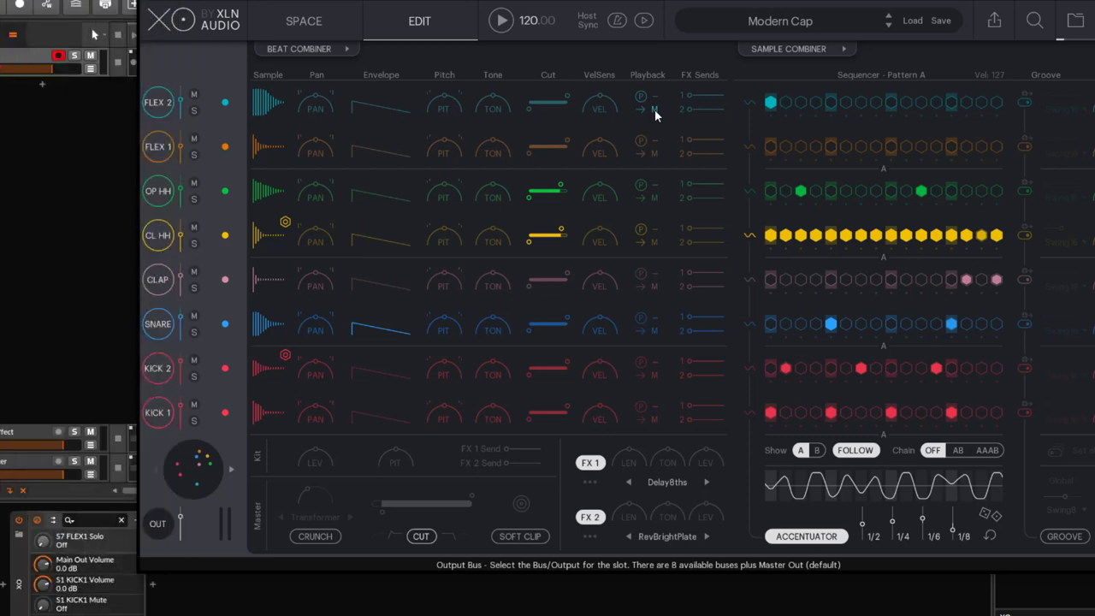
Step: Look through the output bus routing options for FLEX 2 and leave its routing as is
{"action": "left_click", "coordinate": [654, 109]}
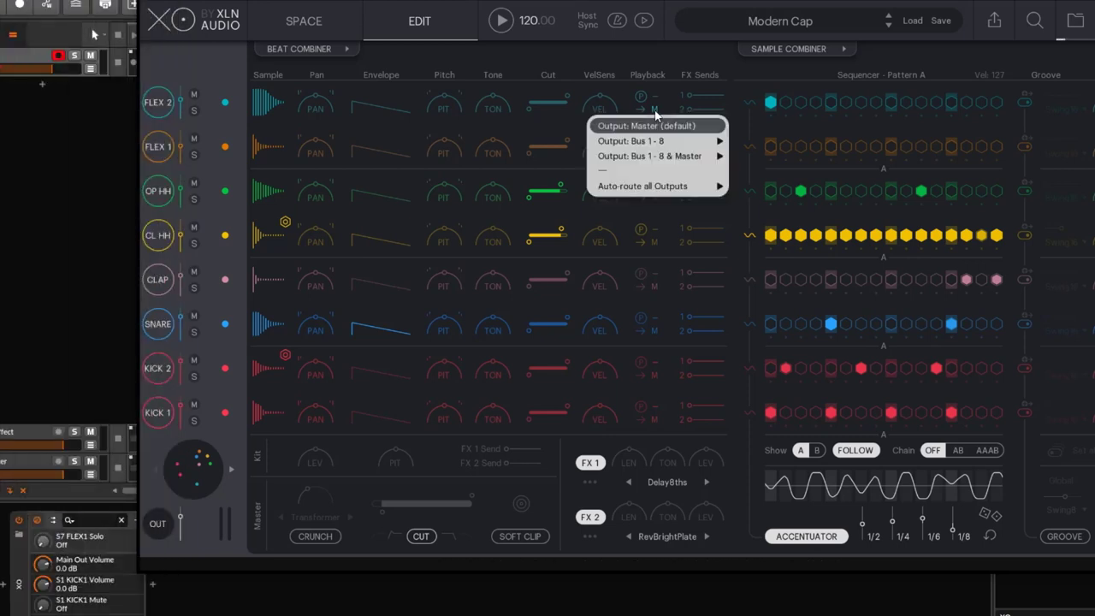
{"action": "mouse_move", "coordinate": [646, 146]}
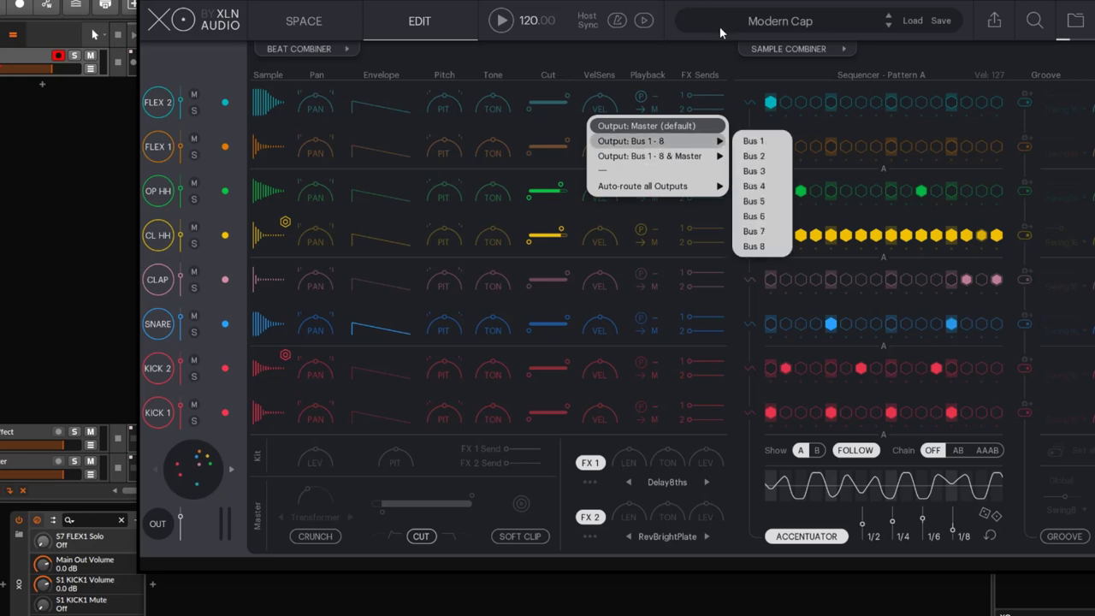
{"action": "left_click", "coordinate": [670, 37]}
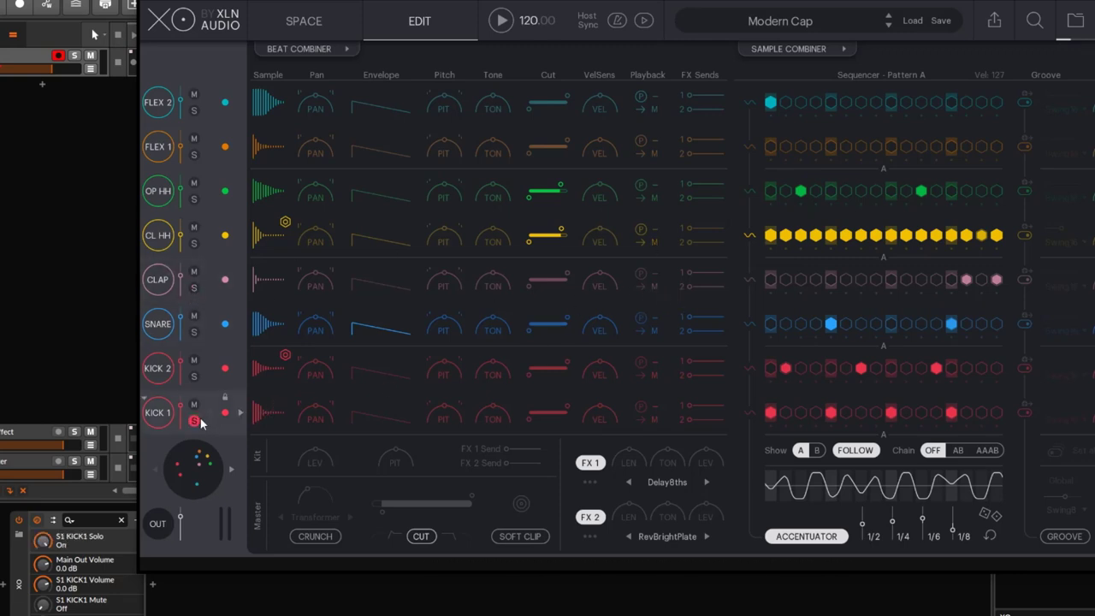
Step: Route KICK 1's output to Bus 1 only and clear the lane's solo
{"action": "left_click", "coordinate": [650, 418]}
{"action": "mouse_move", "coordinate": [650, 473]}
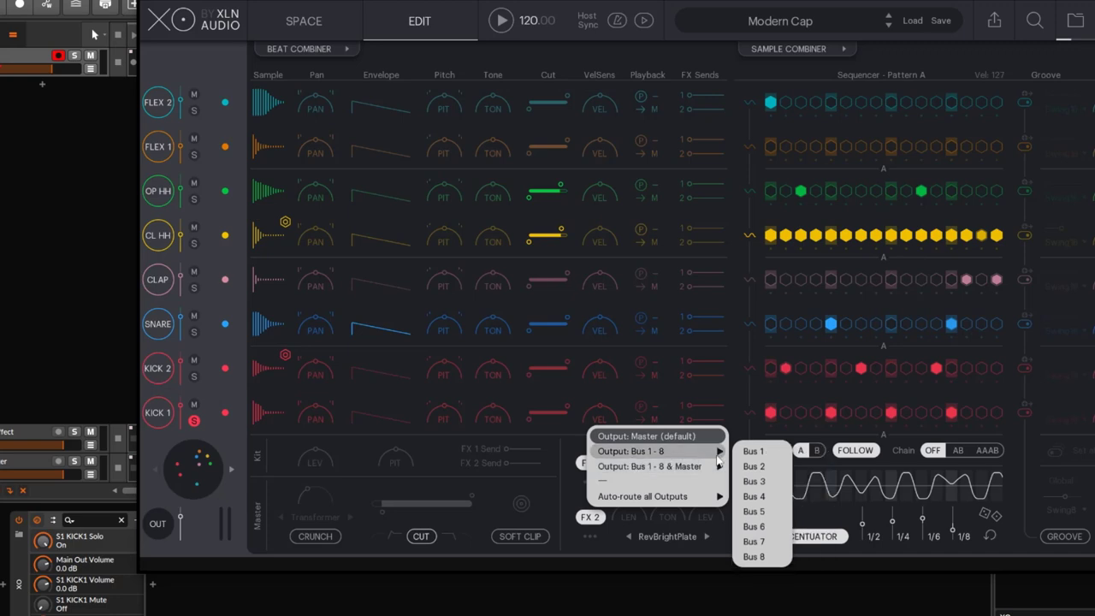
{"action": "left_click", "coordinate": [764, 452]}
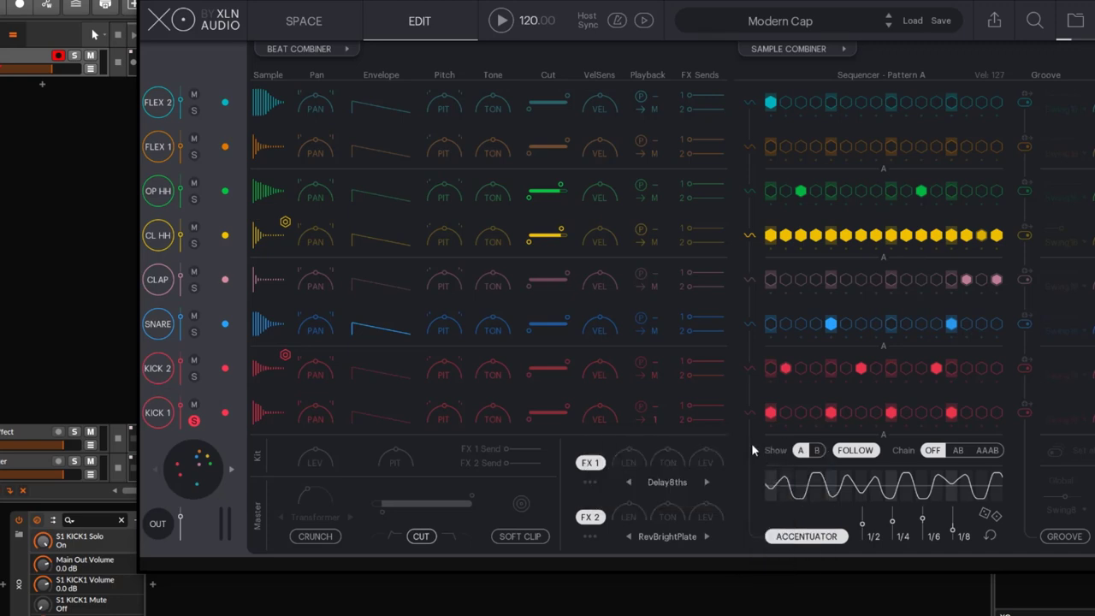
{"action": "left_click", "coordinate": [194, 421]}
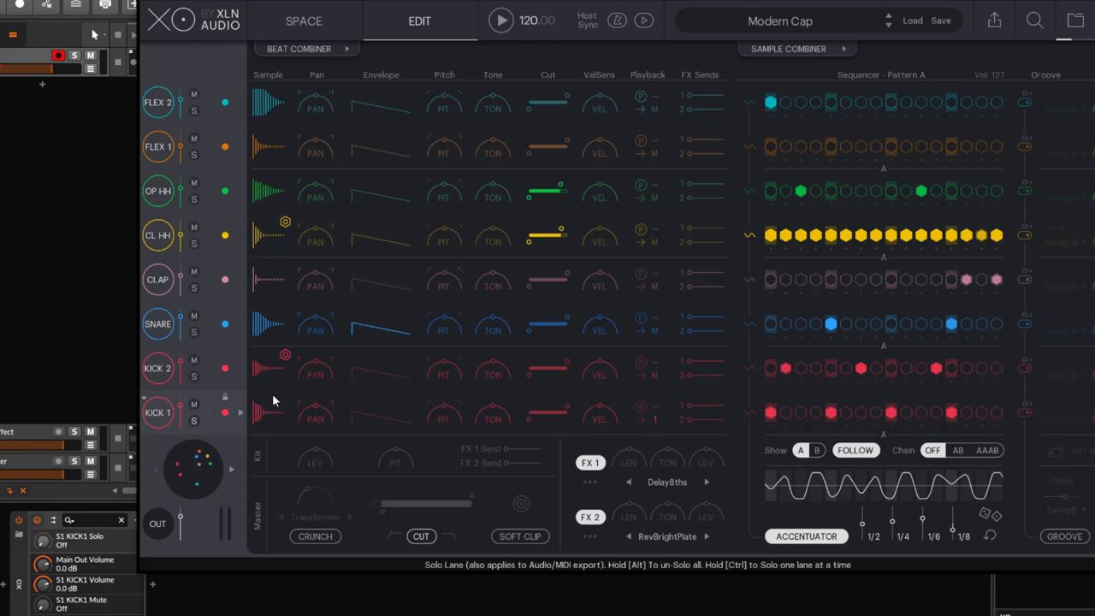
Step: Play the beat, select the KICK 1 lane and mute FLEX 2
{"action": "left_click", "coordinate": [501, 20]}
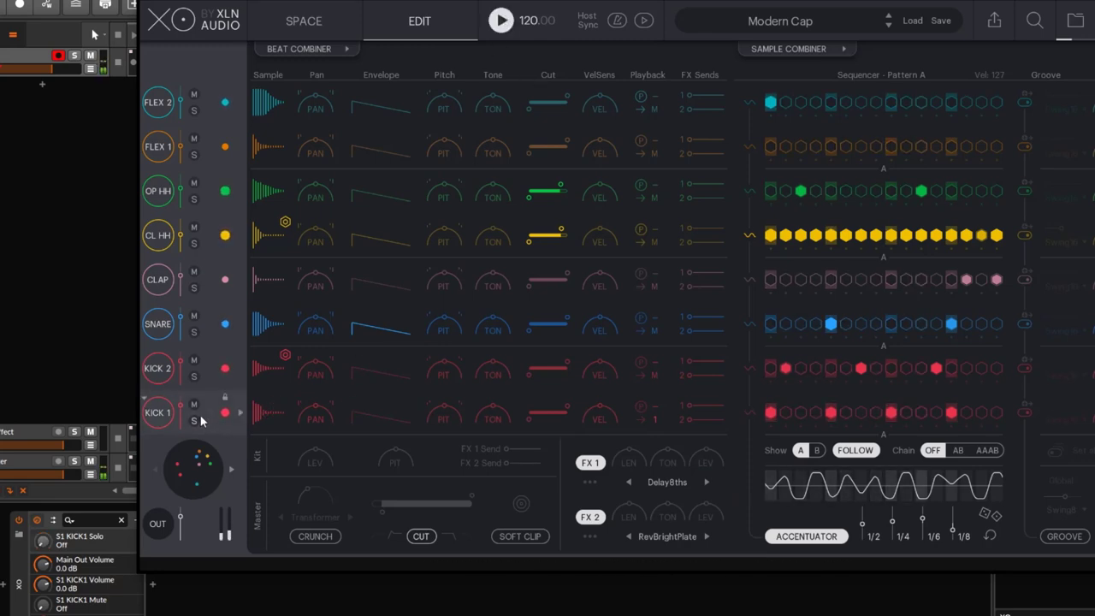
{"action": "left_click", "coordinate": [162, 414]}
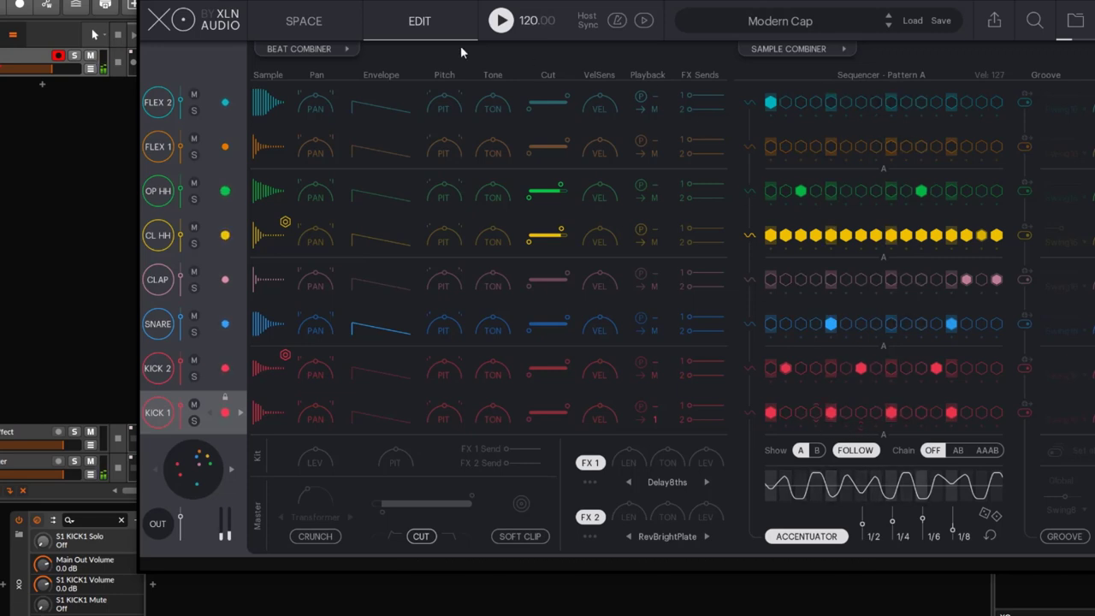
{"action": "left_click", "coordinate": [193, 94]}
Step: Try KICK 1's output on Bus 1 & Master during playback, and set it back to Bus 1 only
{"action": "left_click", "coordinate": [656, 420]}
{"action": "mouse_move", "coordinate": [671, 460]}
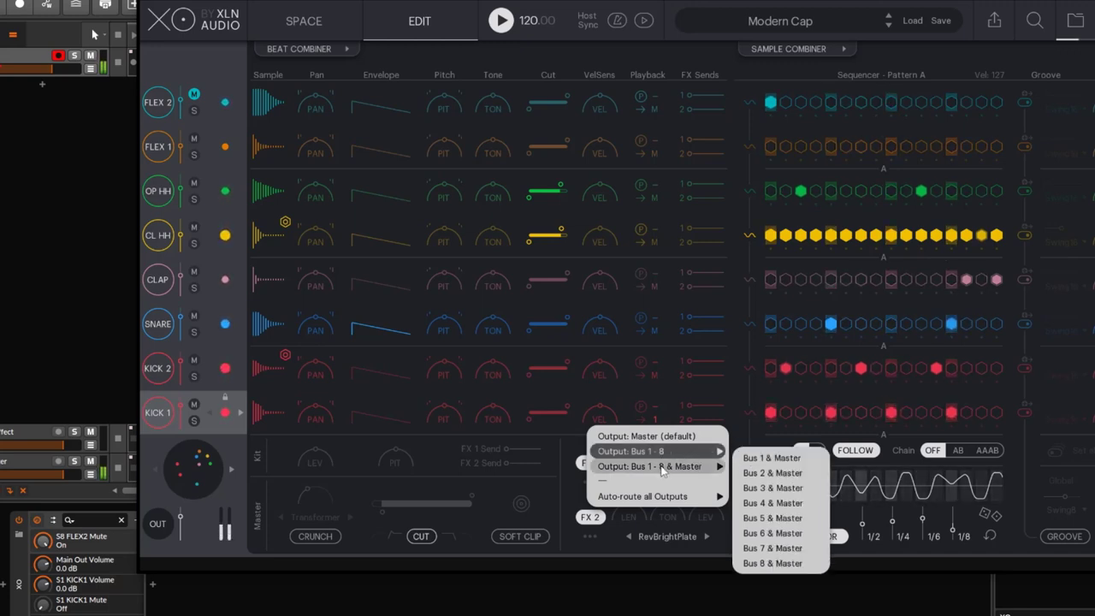
{"action": "left_click", "coordinate": [772, 458]}
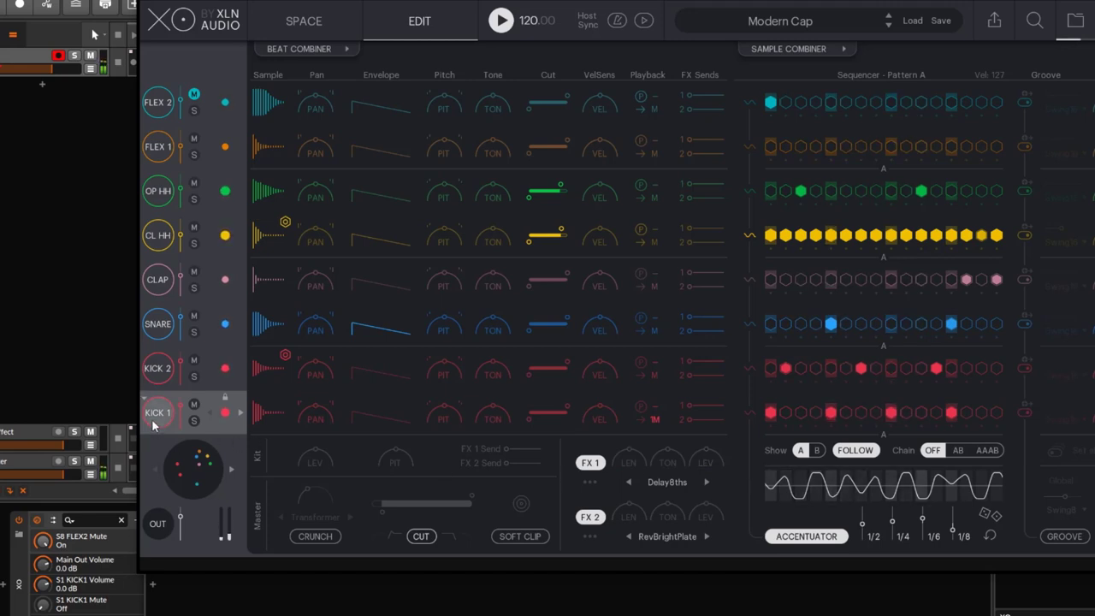
{"action": "left_click", "coordinate": [656, 419]}
{"action": "mouse_move", "coordinate": [707, 470]}
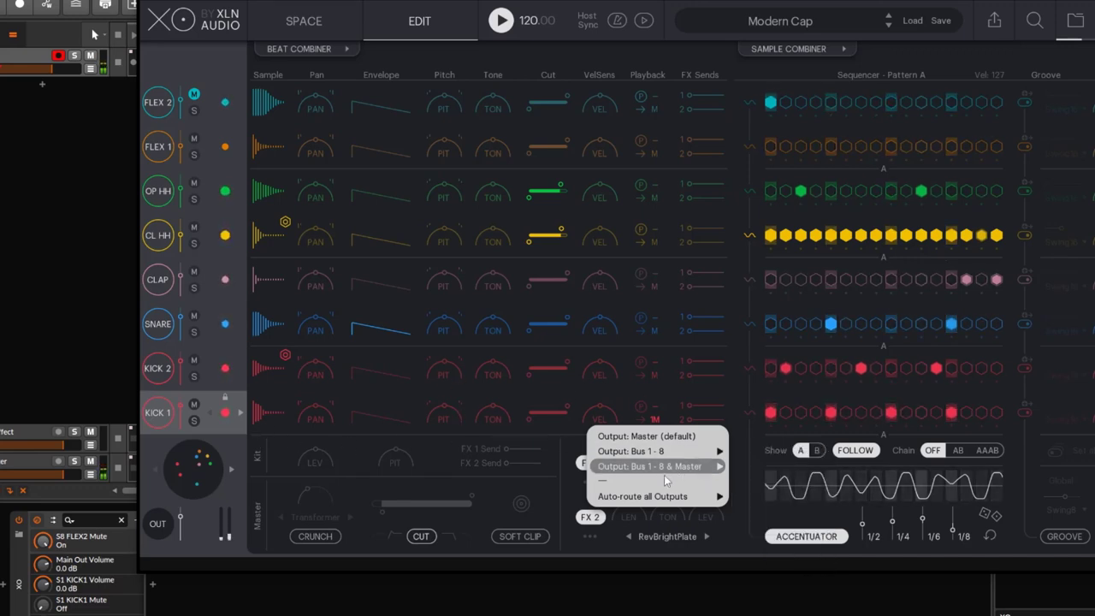
{"action": "mouse_move", "coordinate": [677, 453]}
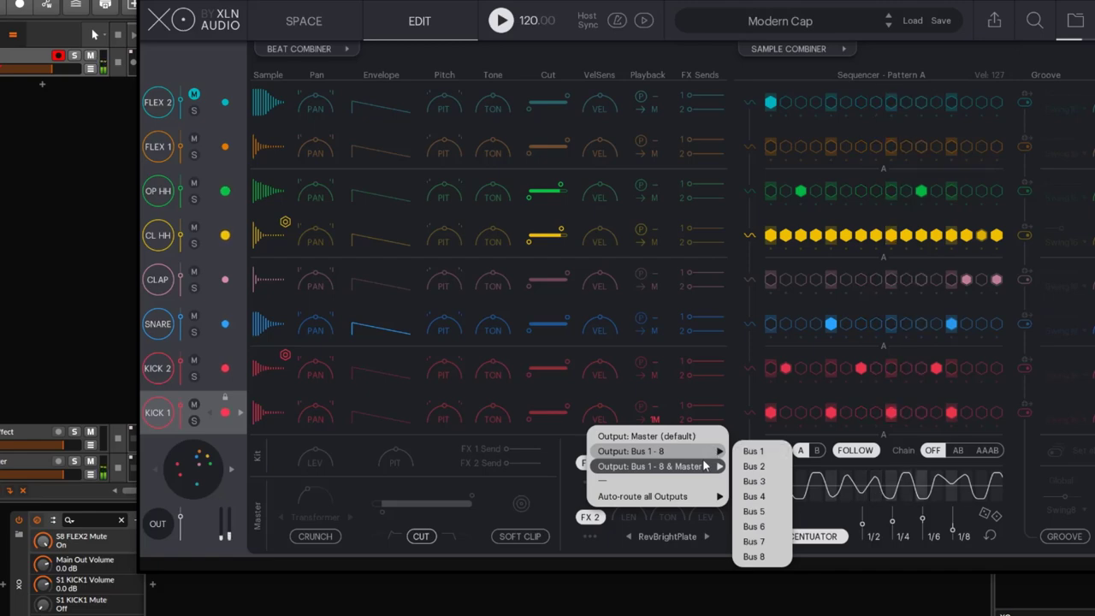
{"action": "left_click", "coordinate": [746, 450]}
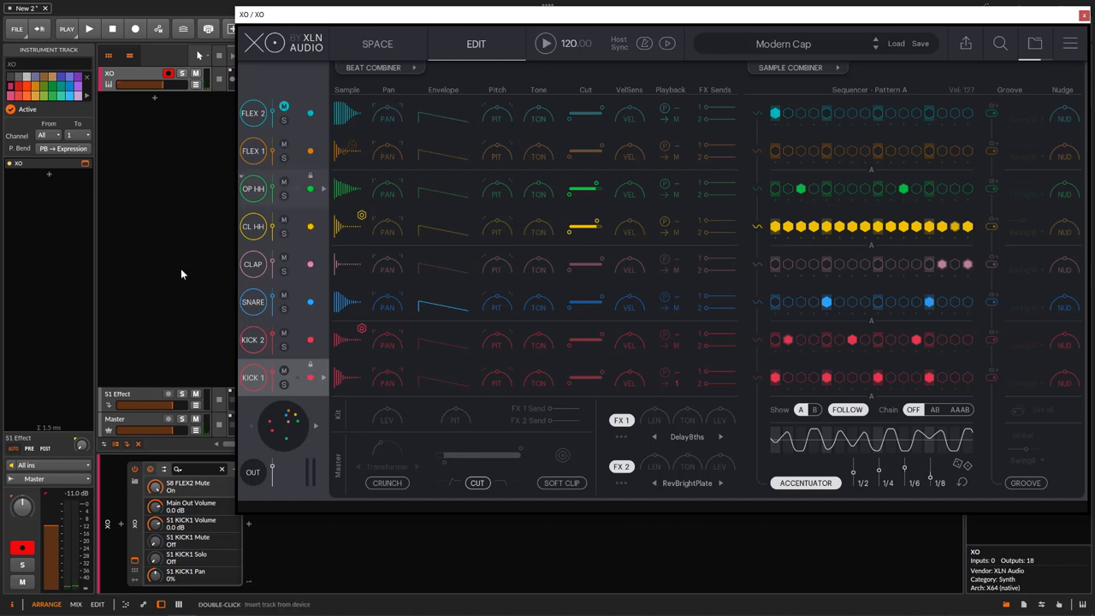
Step: Close the XO plug-in window and add a MASTER L (1/2) chain in the XO device's multi-out chain selector
{"action": "left_click", "coordinate": [1083, 16]}
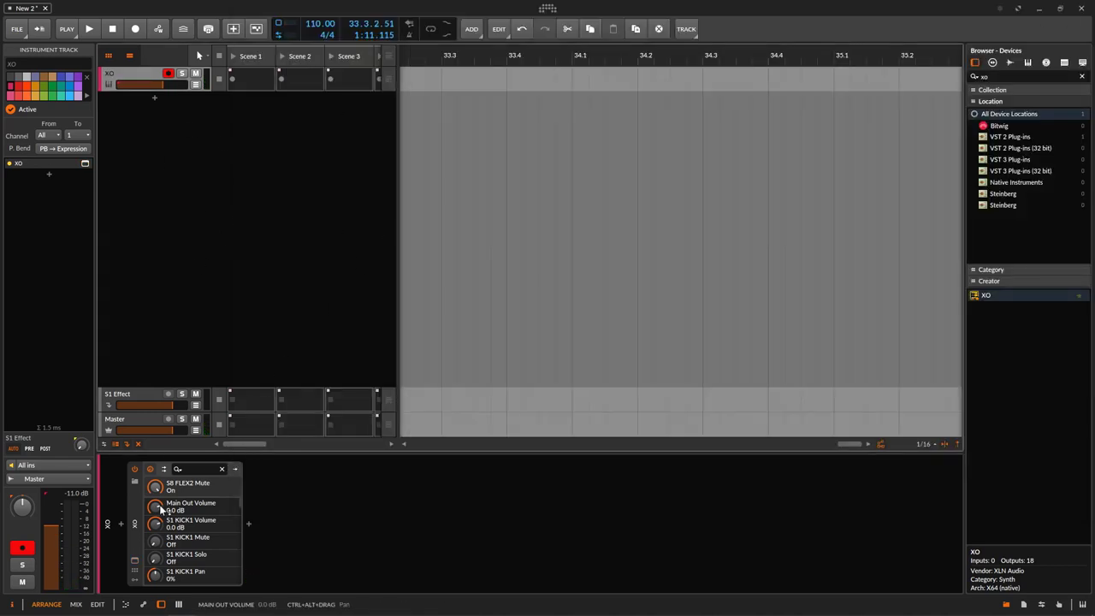
{"action": "left_click", "coordinate": [134, 508]}
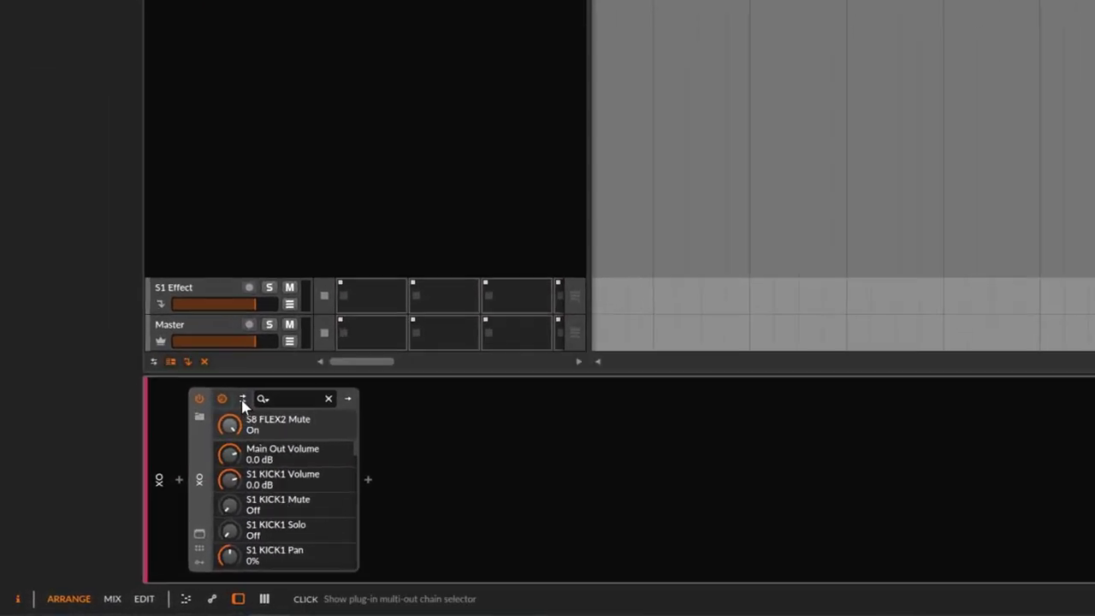
{"action": "left_click", "coordinate": [165, 469]}
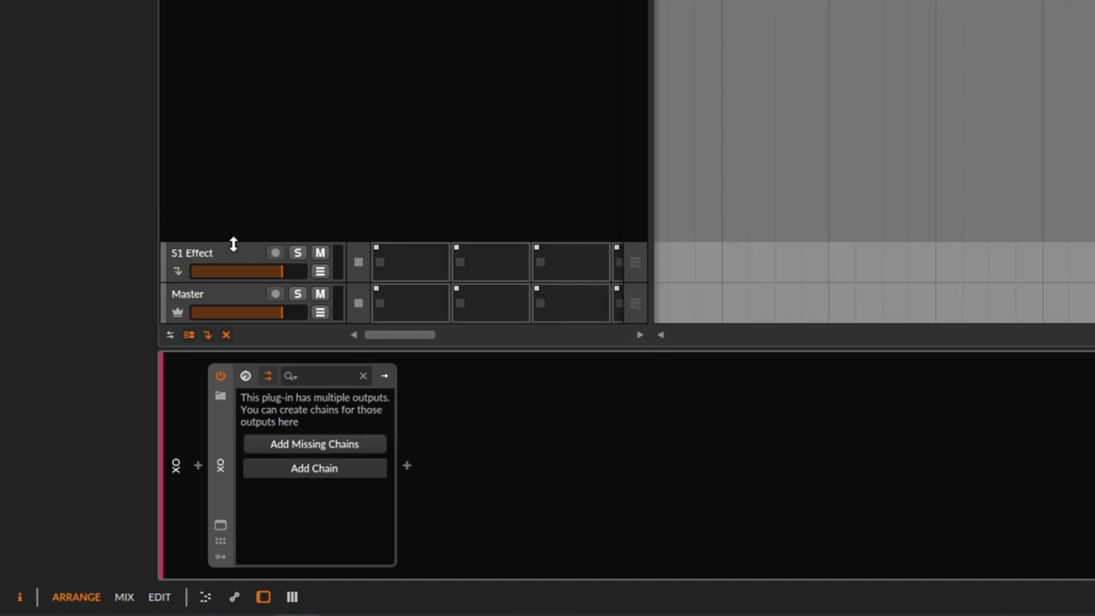
{"action": "left_click", "coordinate": [317, 471]}
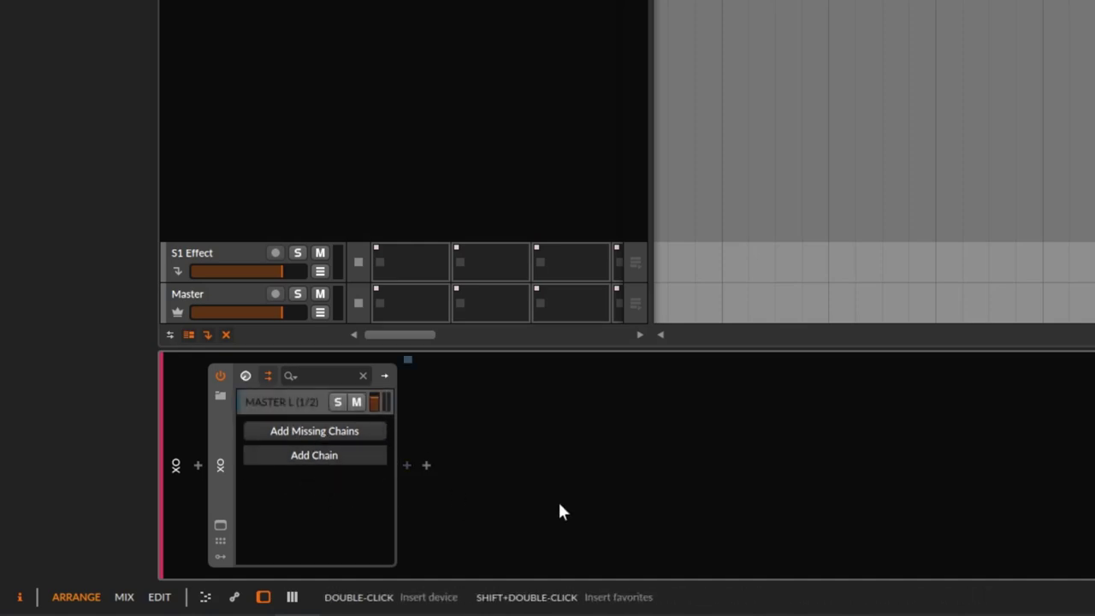
Step: Inspect the MASTER L (1/2) chain, return to the XO track and reopen the XO plug-in window
{"action": "left_click", "coordinate": [268, 406]}
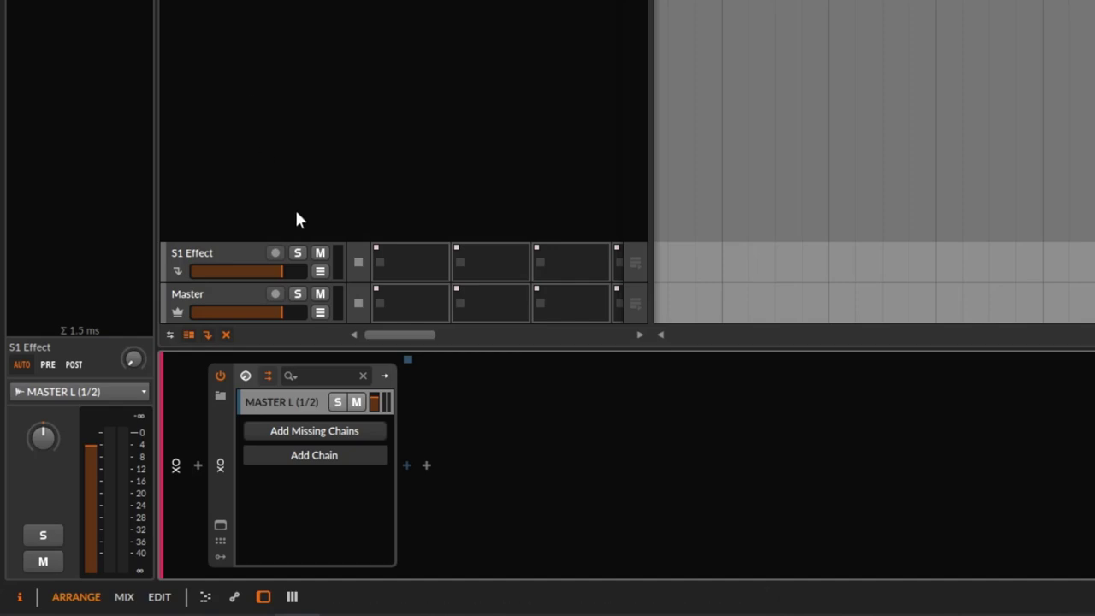
{"action": "left_click", "coordinate": [352, 79]}
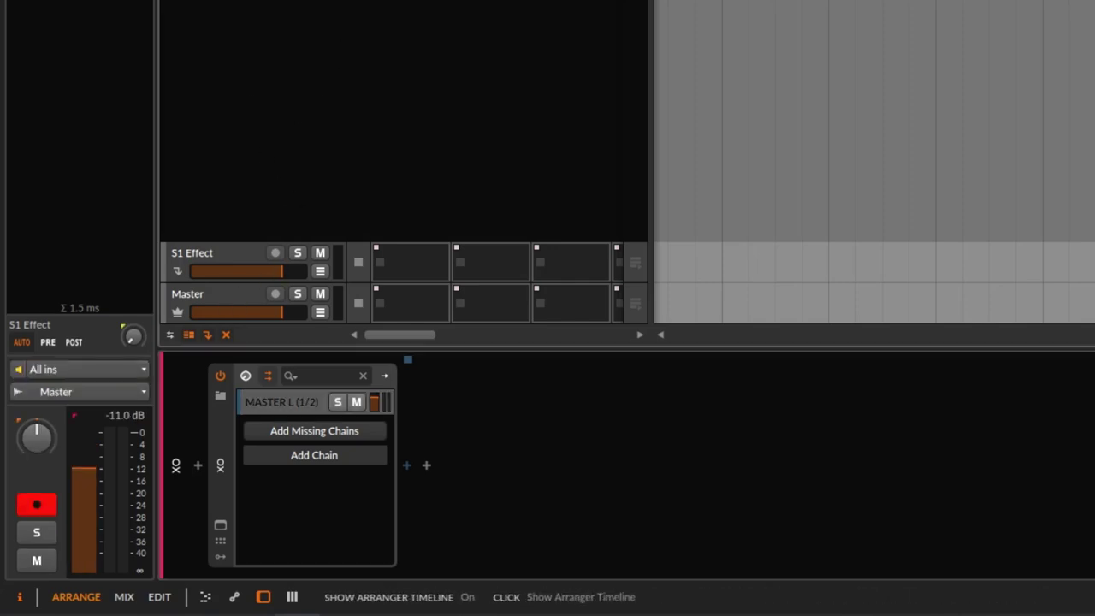
{"action": "left_click", "coordinate": [220, 394]}
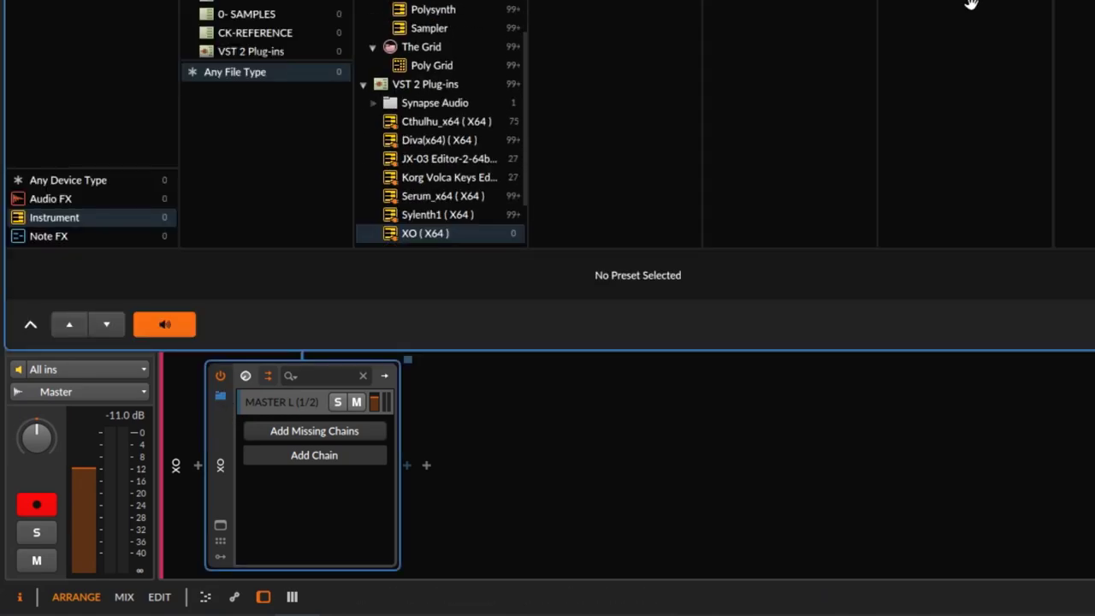
{"action": "key", "text": "Return"}
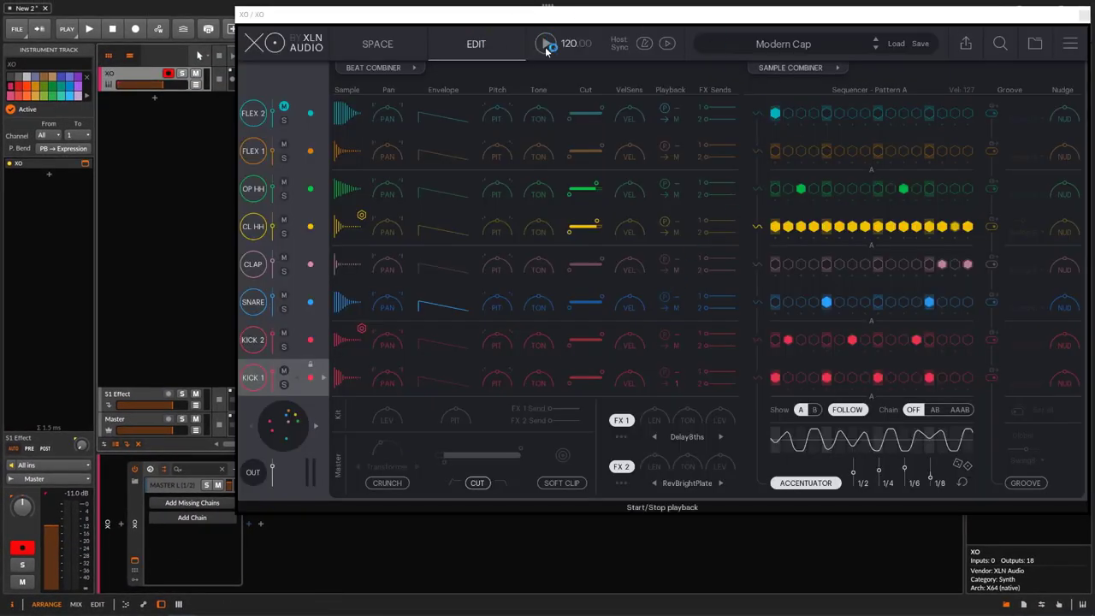
Step: Start the beat, shift the XO window clear of the device panel, and briefly solo the MASTER L (1/2) chain
{"action": "left_click", "coordinate": [546, 44]}
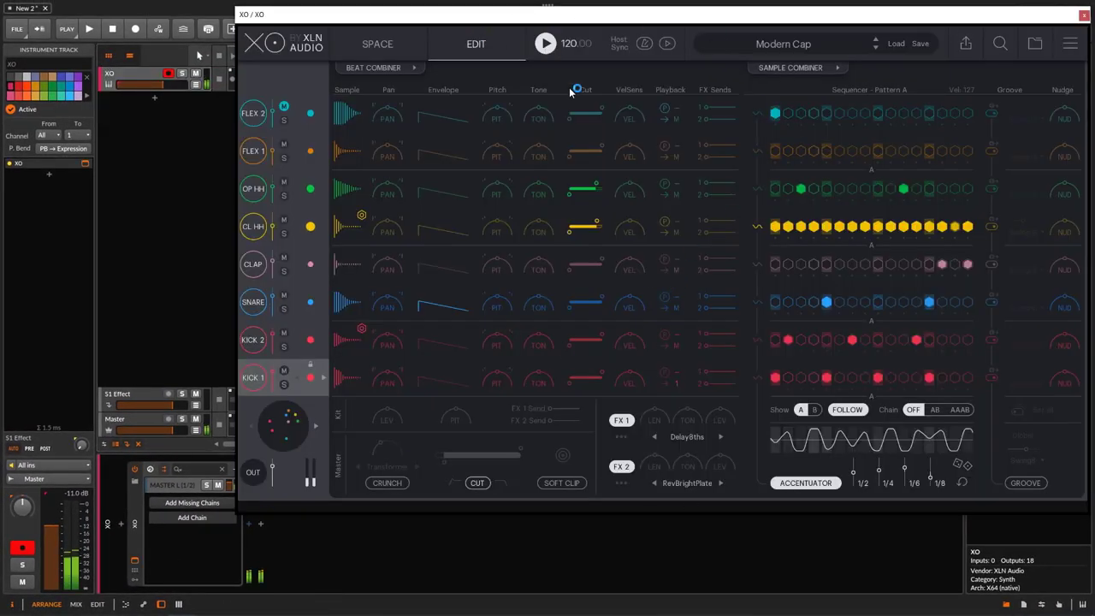
{"action": "left_click_drag", "start_coordinate": [380, 19], "coordinate": [428, 35]}
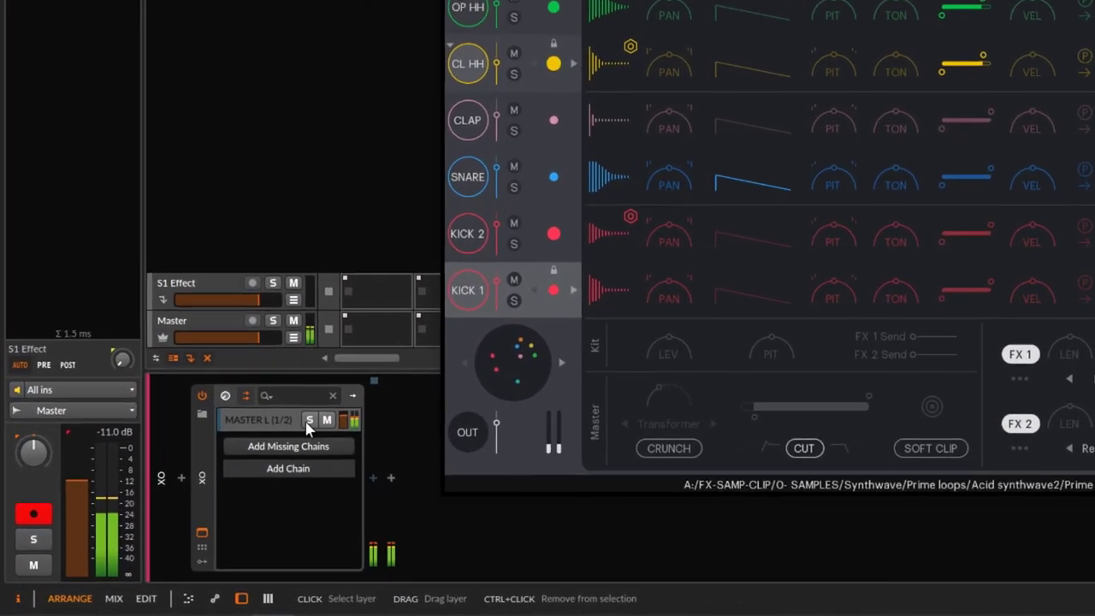
{"action": "left_click", "coordinate": [207, 485]}
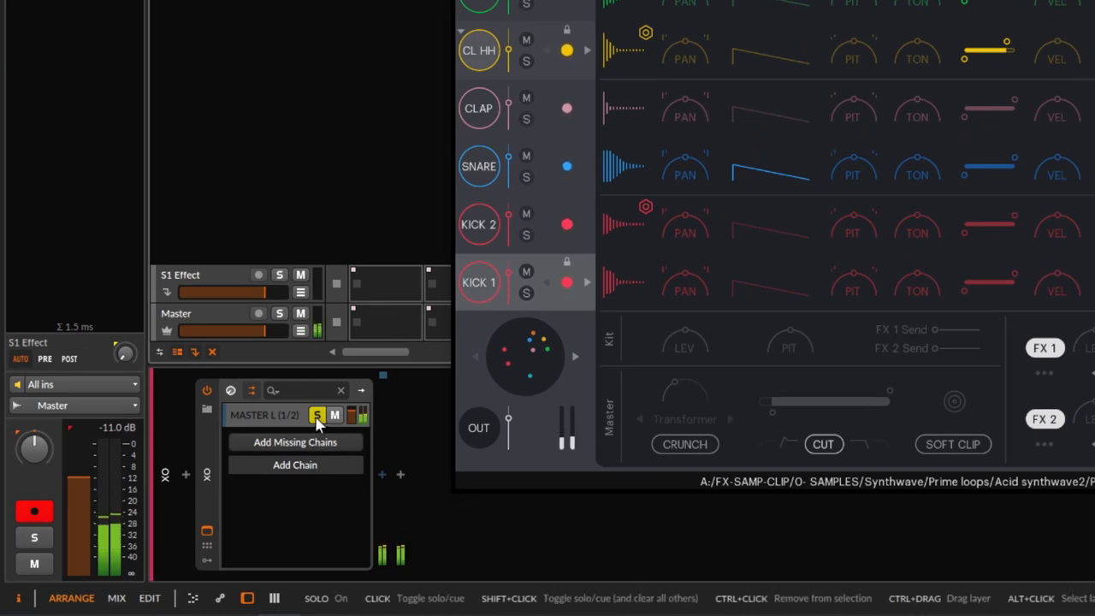
{"action": "left_click", "coordinate": [315, 416]}
Step: Add a BUS 1 L (3/4) chain, audition it and the MASTER L (1/2) chain in solo, and clear the solos
{"action": "left_click", "coordinate": [287, 468]}
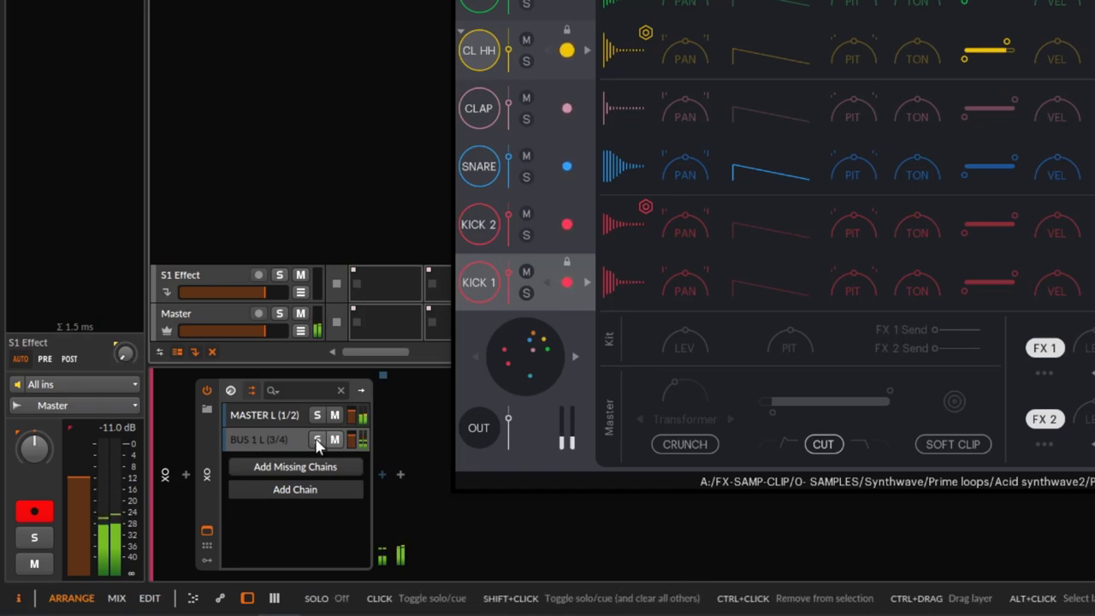
{"action": "left_click", "coordinate": [316, 439]}
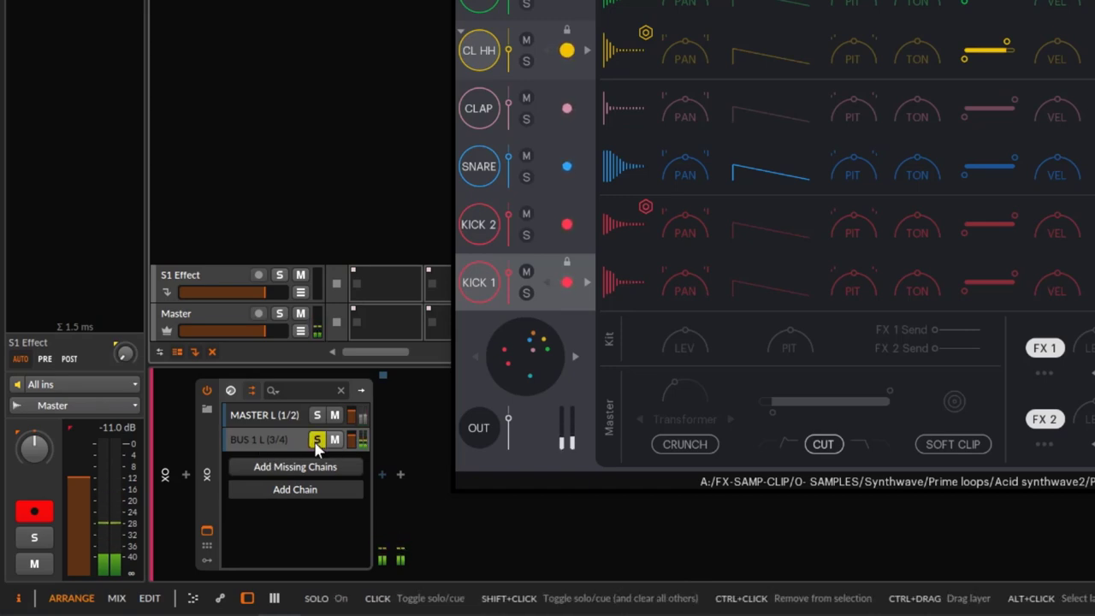
{"action": "left_click", "coordinate": [282, 416]}
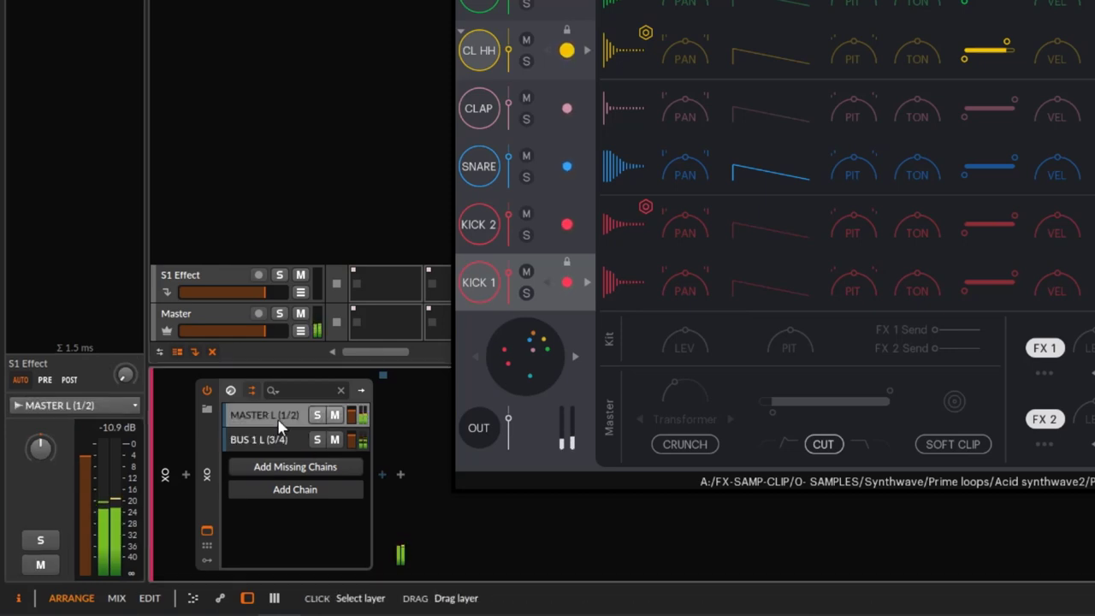
{"action": "left_click", "coordinate": [317, 416]}
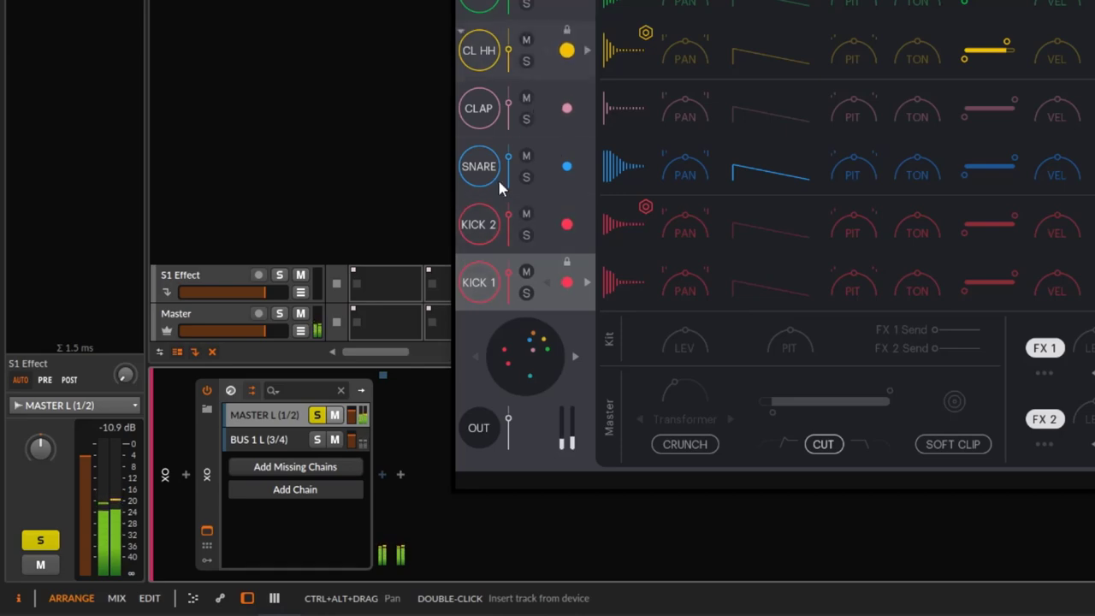
{"action": "left_click", "coordinate": [317, 440]}
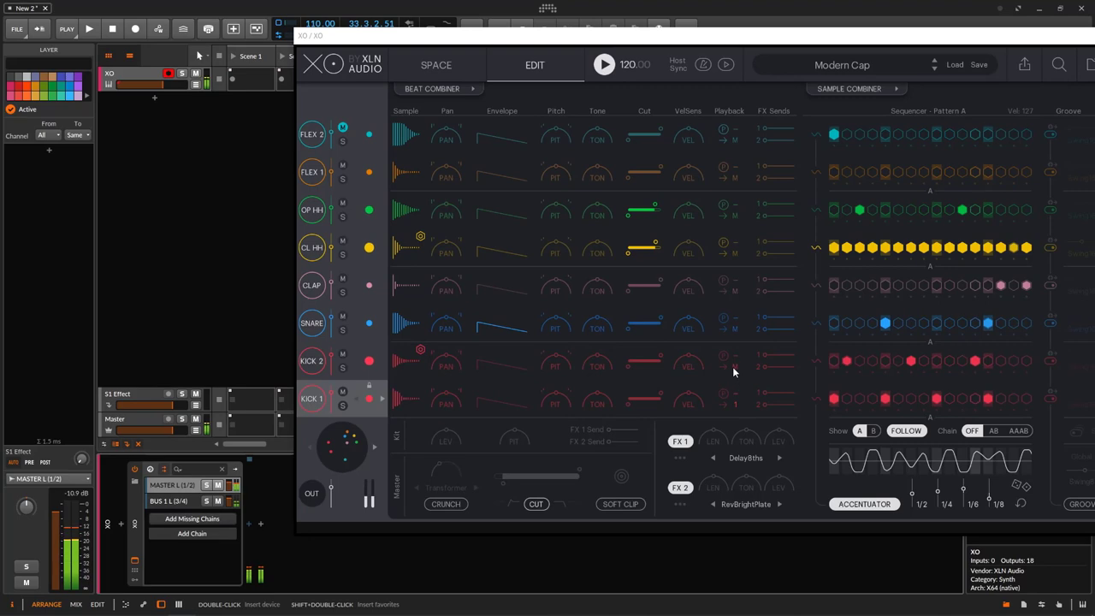
Step: Route the lane outputs individually: KICK 2 to Bus 2, SNARE to Bus 3 and CLAP to Bus 4
{"action": "left_click", "coordinate": [731, 385]}
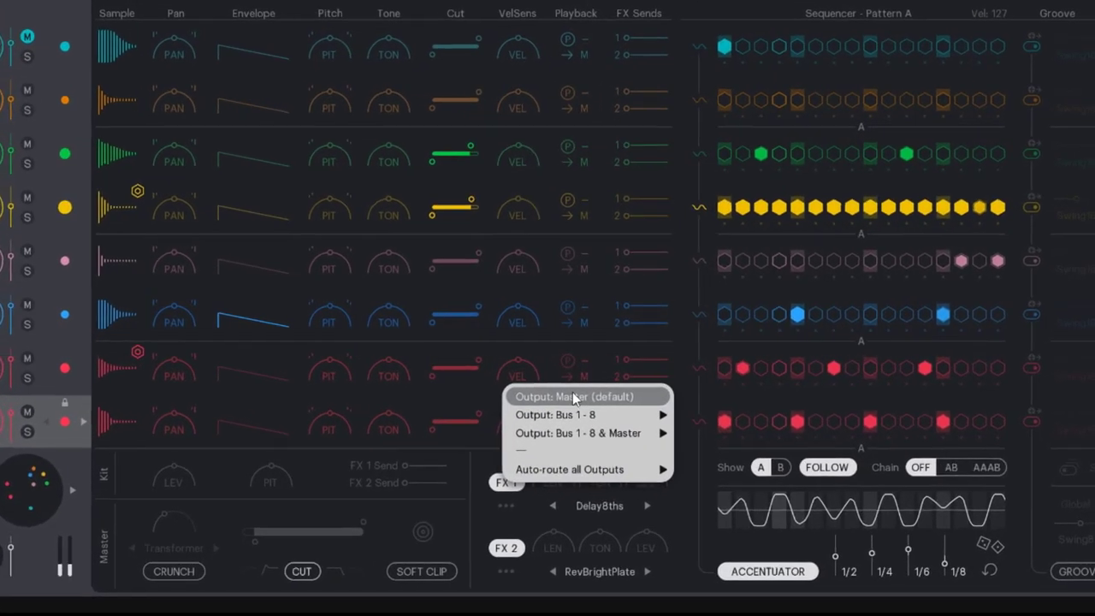
{"action": "mouse_move", "coordinate": [756, 400]}
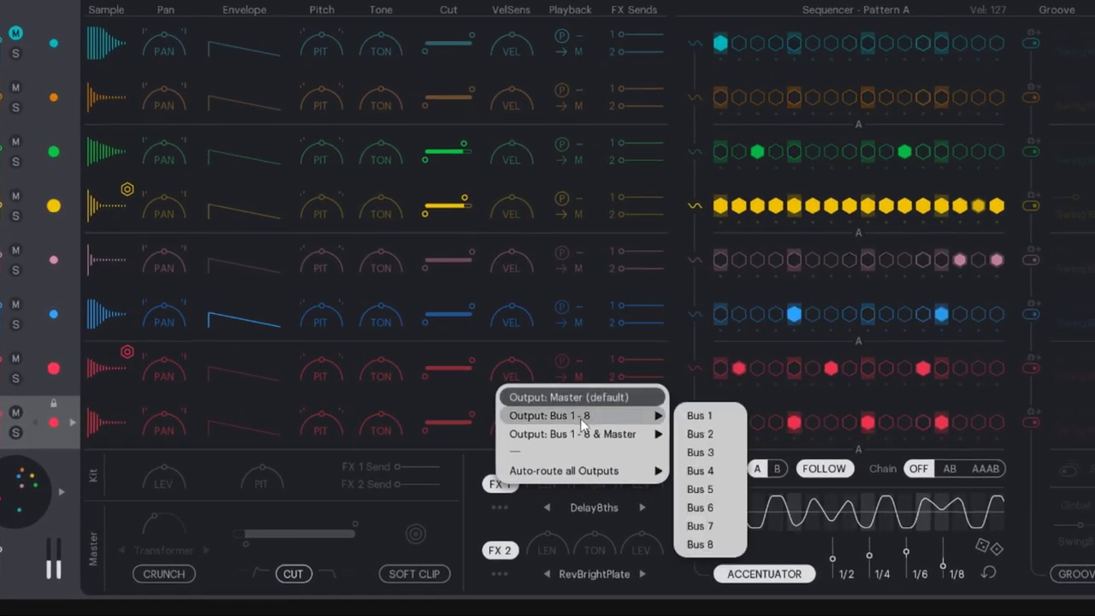
{"action": "left_click", "coordinate": [719, 432]}
{"action": "left_click", "coordinate": [576, 316]}
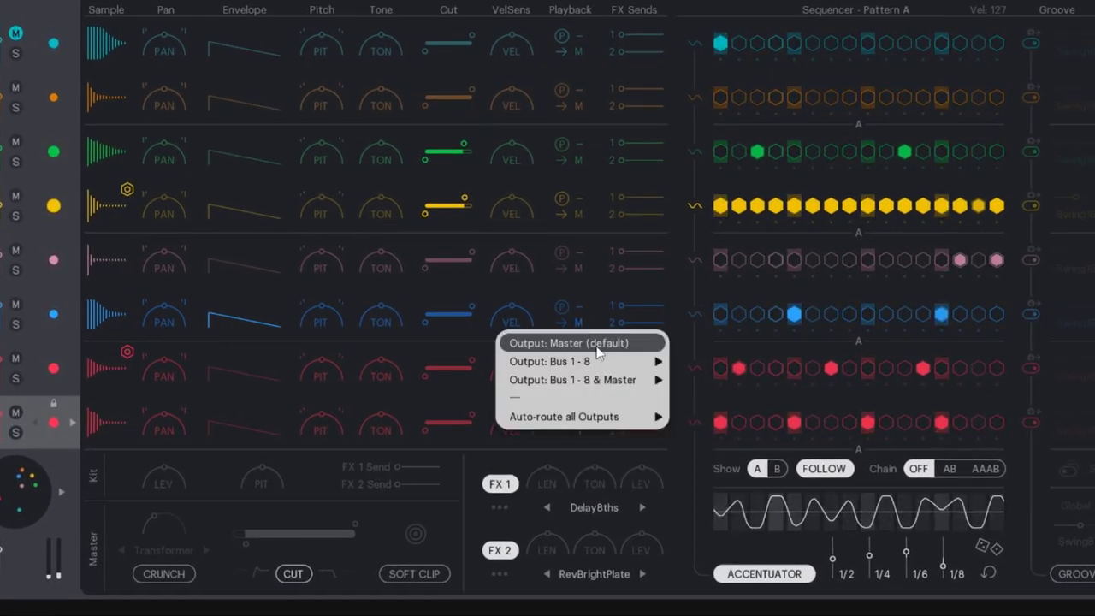
{"action": "mouse_move", "coordinate": [613, 355]}
{"action": "left_click", "coordinate": [701, 401]}
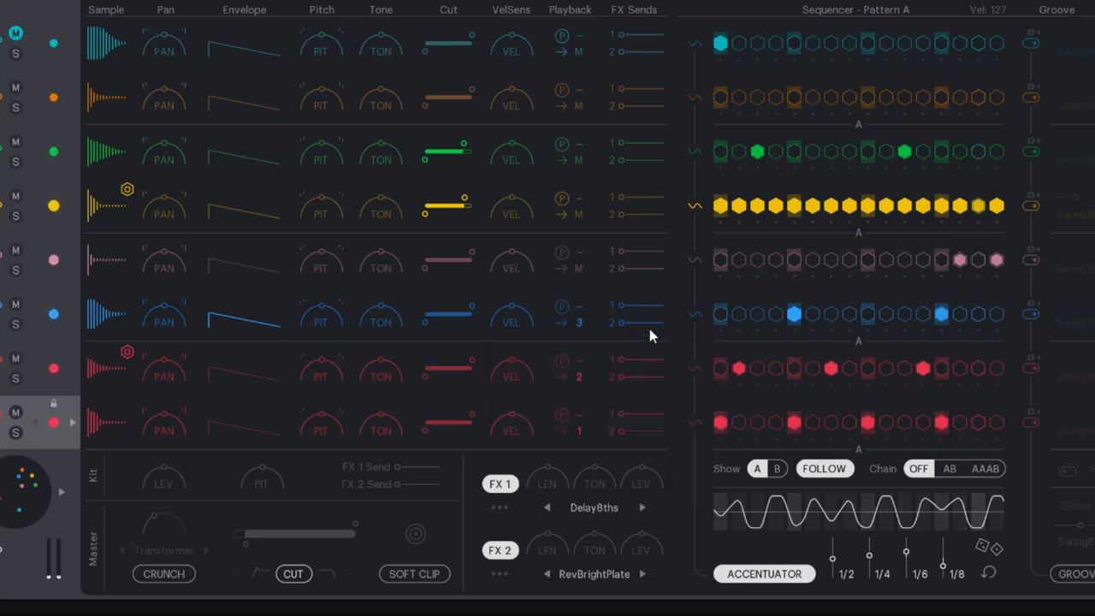
{"action": "left_click", "coordinate": [580, 270]}
{"action": "mouse_move", "coordinate": [622, 309]}
{"action": "left_click", "coordinate": [715, 356]}
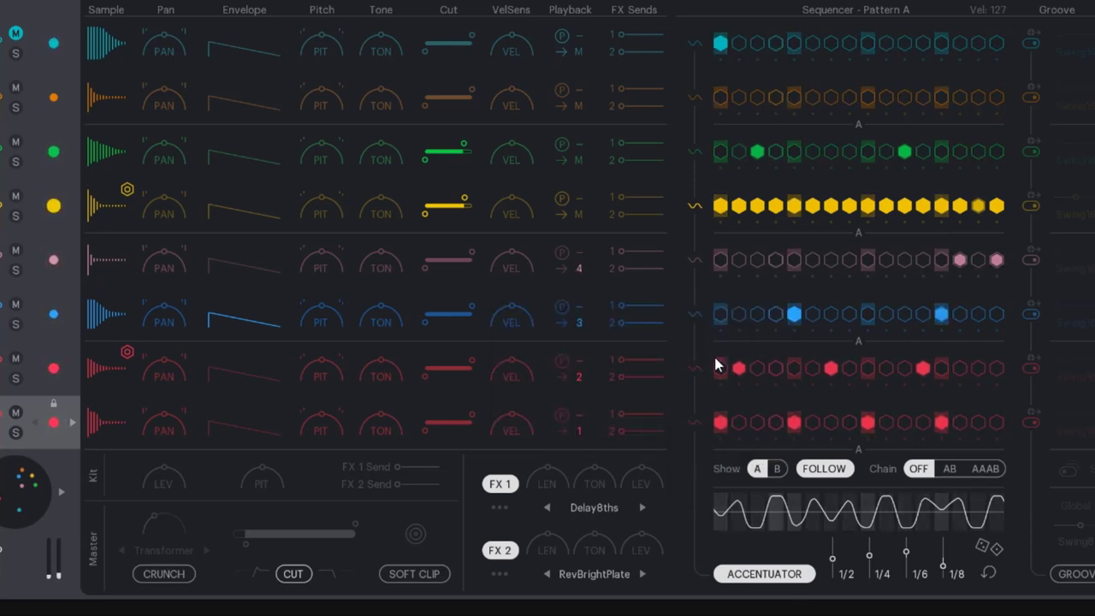
Step: Auto-route slots 1-8 to Bus 1-8 and add all missing output chains to the XO device
{"action": "left_click", "coordinate": [585, 214]}
{"action": "mouse_move", "coordinate": [575, 321]}
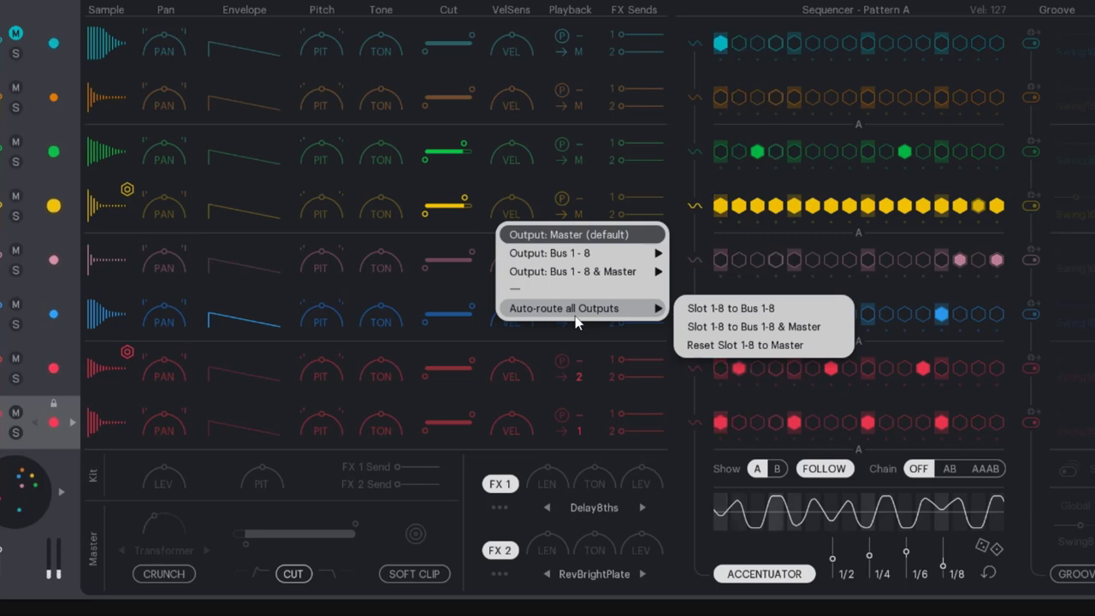
{"action": "left_click", "coordinate": [710, 309]}
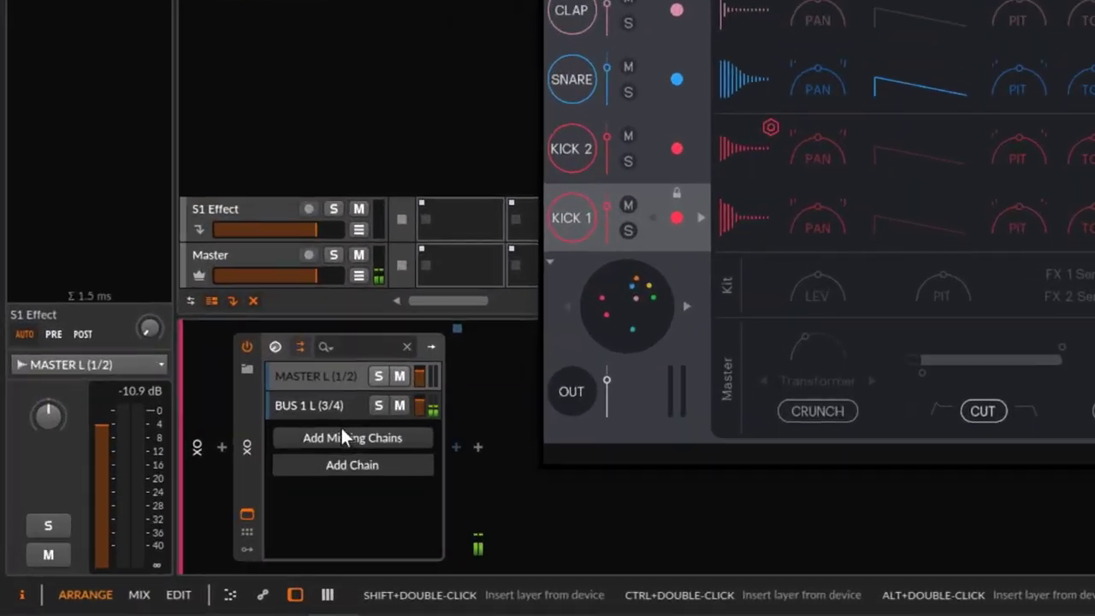
{"action": "left_click", "coordinate": [320, 406]}
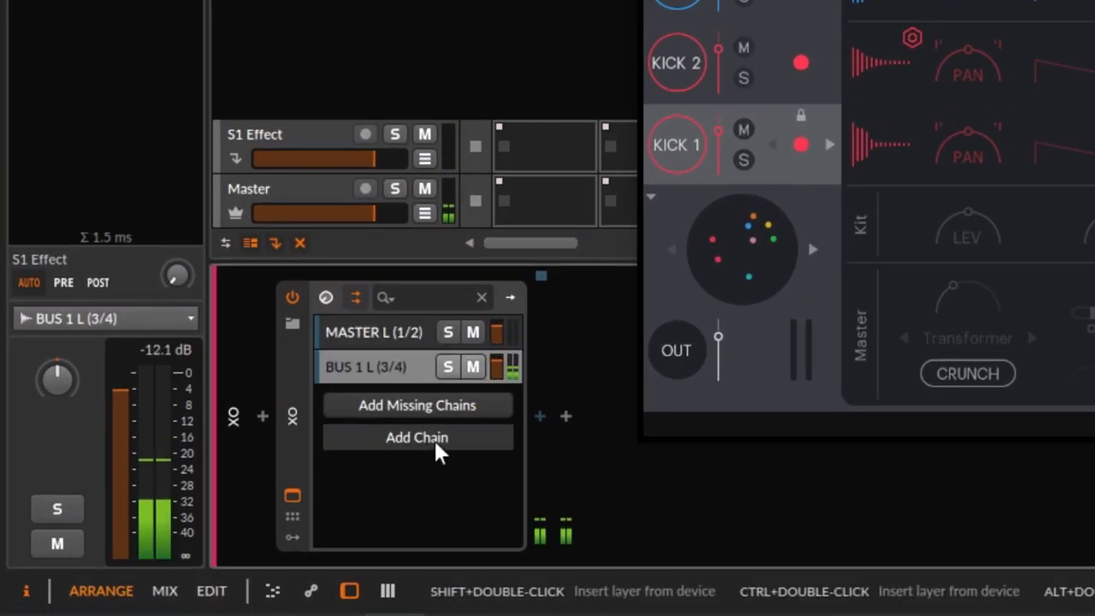
{"action": "left_click", "coordinate": [419, 406]}
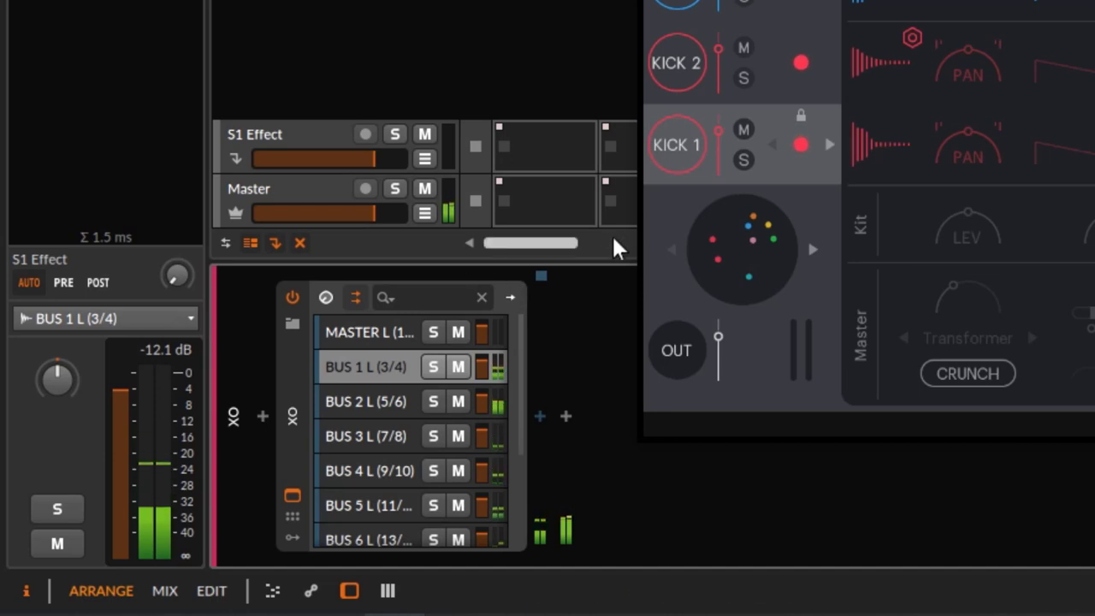
Step: Audition the BUS 1 to BUS 4 chains one at a time in solo and look through the remaining chains
{"action": "left_click", "coordinate": [435, 368]}
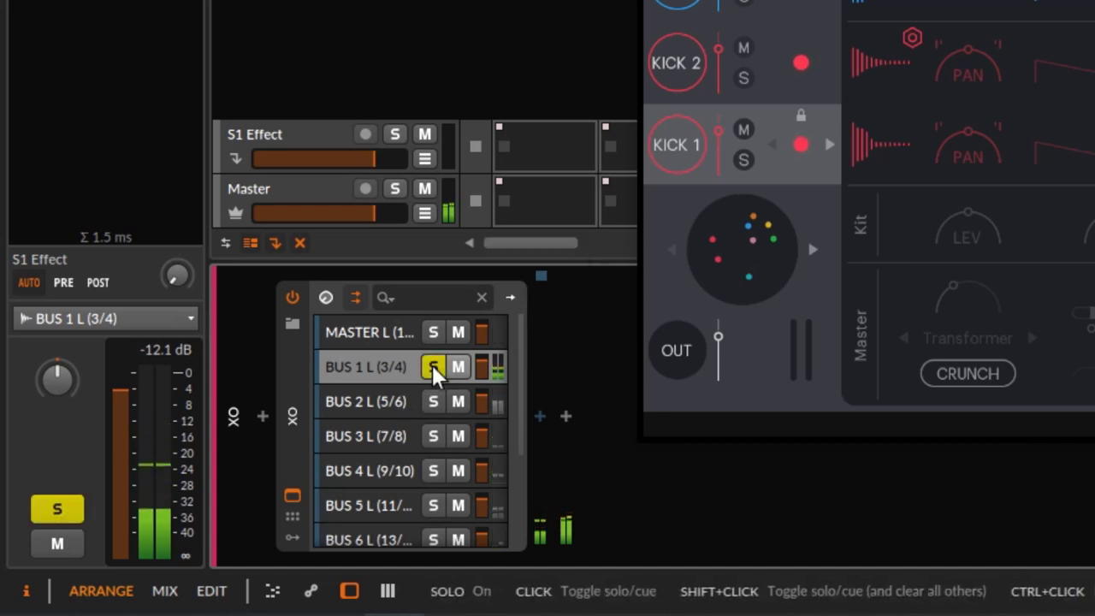
{"action": "left_click", "coordinate": [433, 370]}
{"action": "left_click", "coordinate": [430, 402]}
{"action": "left_click", "coordinate": [429, 404]}
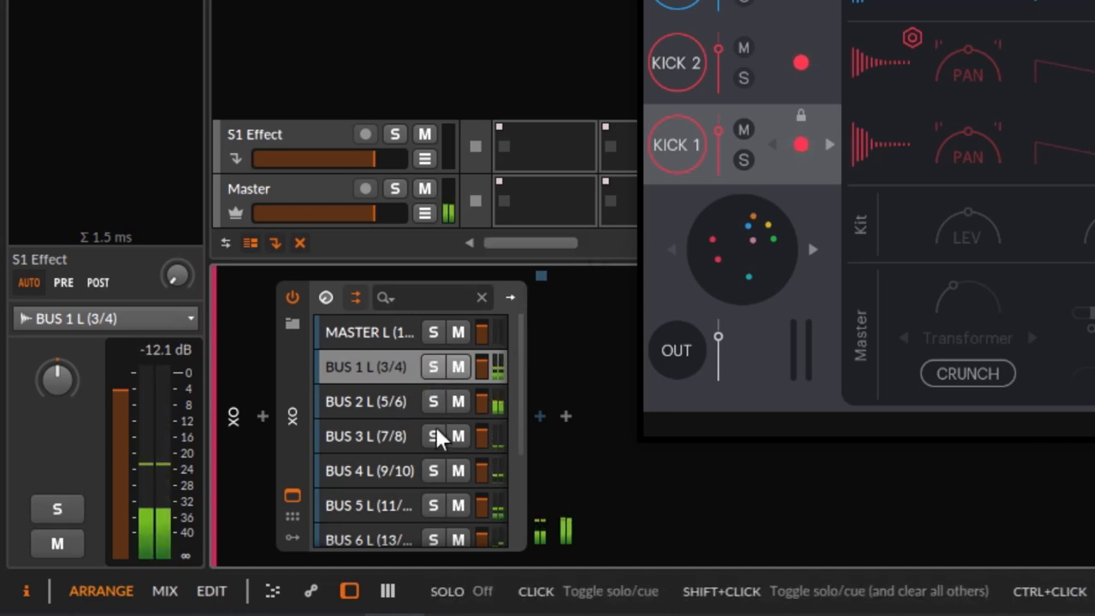
{"action": "left_click", "coordinate": [435, 433]}
{"action": "left_click", "coordinate": [435, 432]}
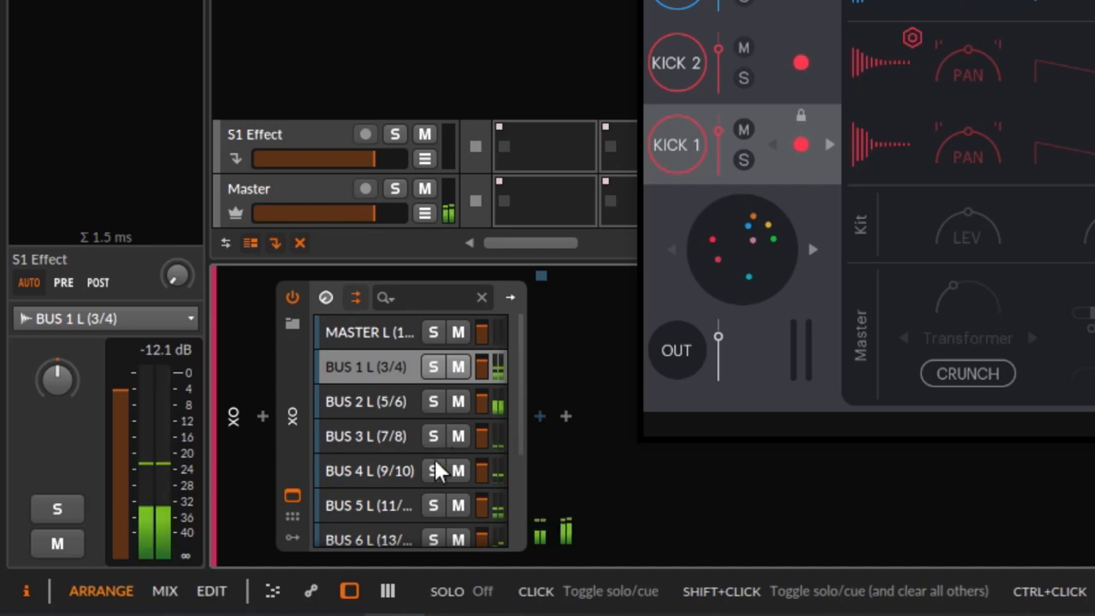
{"action": "left_click", "coordinate": [438, 467]}
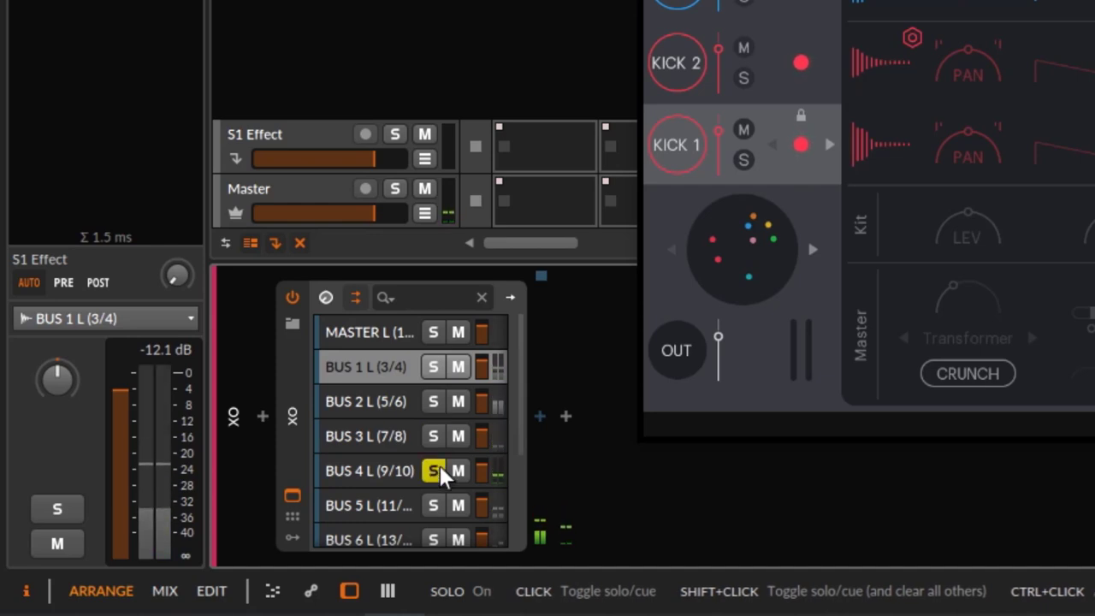
{"action": "left_click", "coordinate": [440, 468]}
{"action": "left_click", "coordinate": [434, 505]}
{"action": "scroll", "coordinate": [376, 492], "scroll_direction": "down", "scroll_amount": 3}
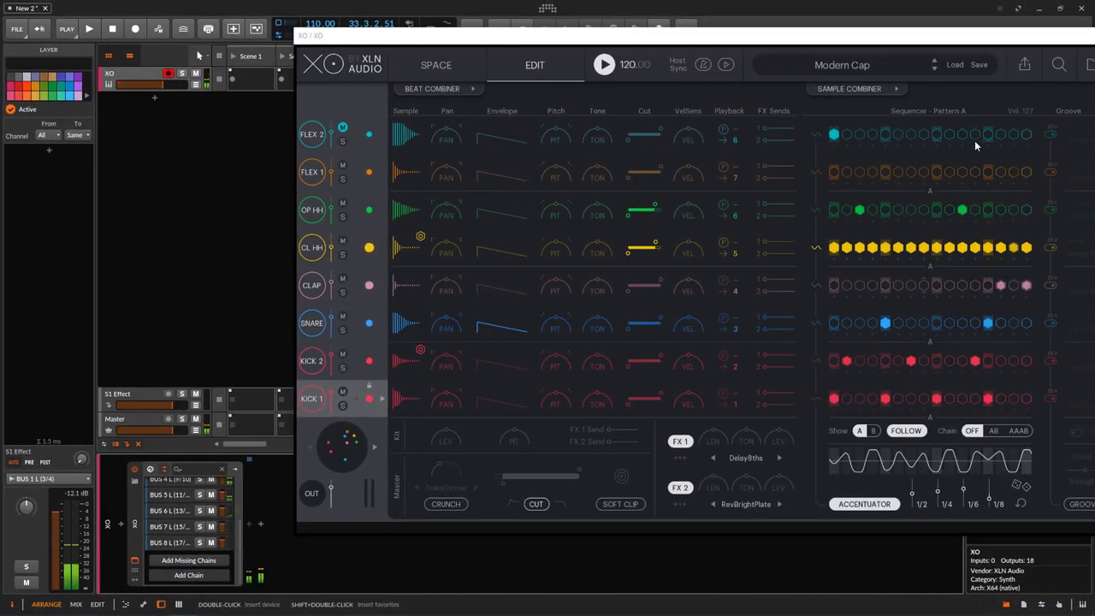
Step: Close the XO window, then solo and select the BUS 1 L (3/4) chain
{"action": "left_click_drag", "start_coordinate": [856, 35], "coordinate": [757, 35]}
{"action": "left_click", "coordinate": [1019, 34]}
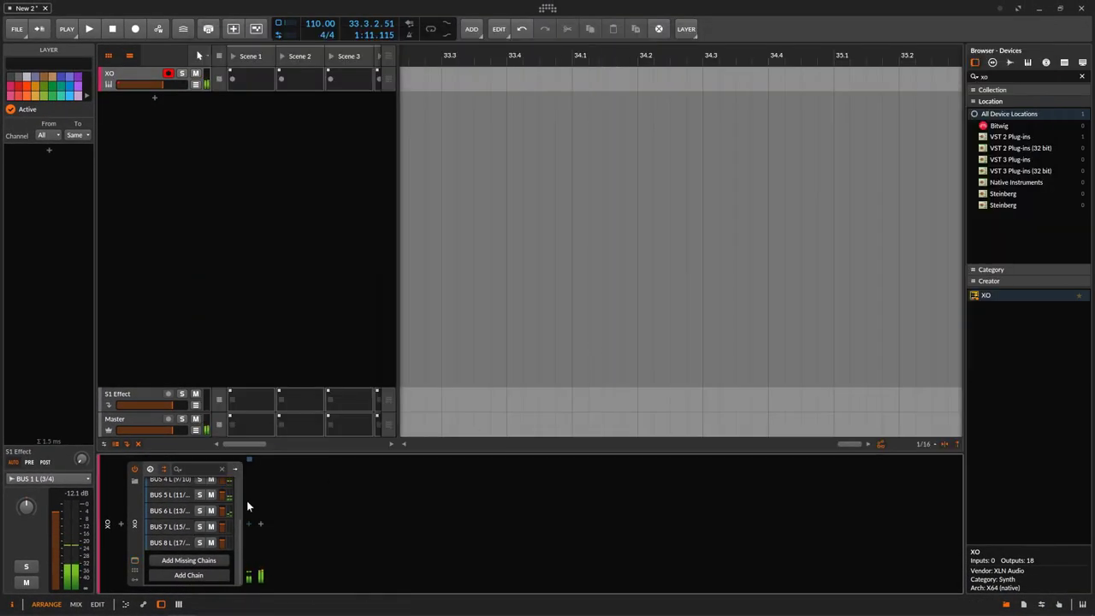
{"action": "scroll", "coordinate": [246, 505], "scroll_direction": "up", "scroll_amount": 3}
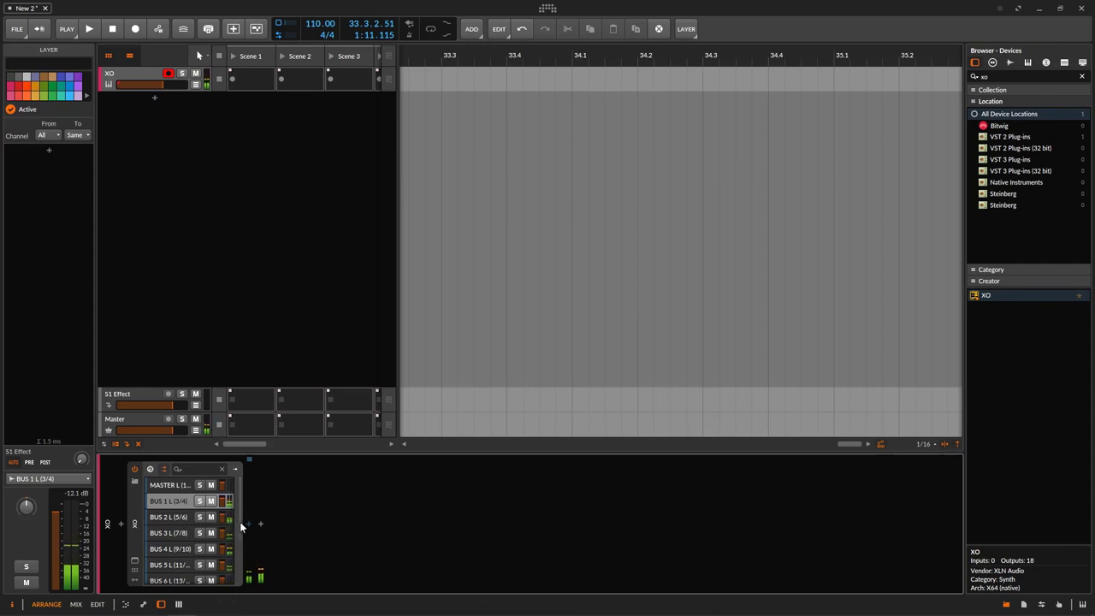
{"action": "left_click", "coordinate": [199, 501]}
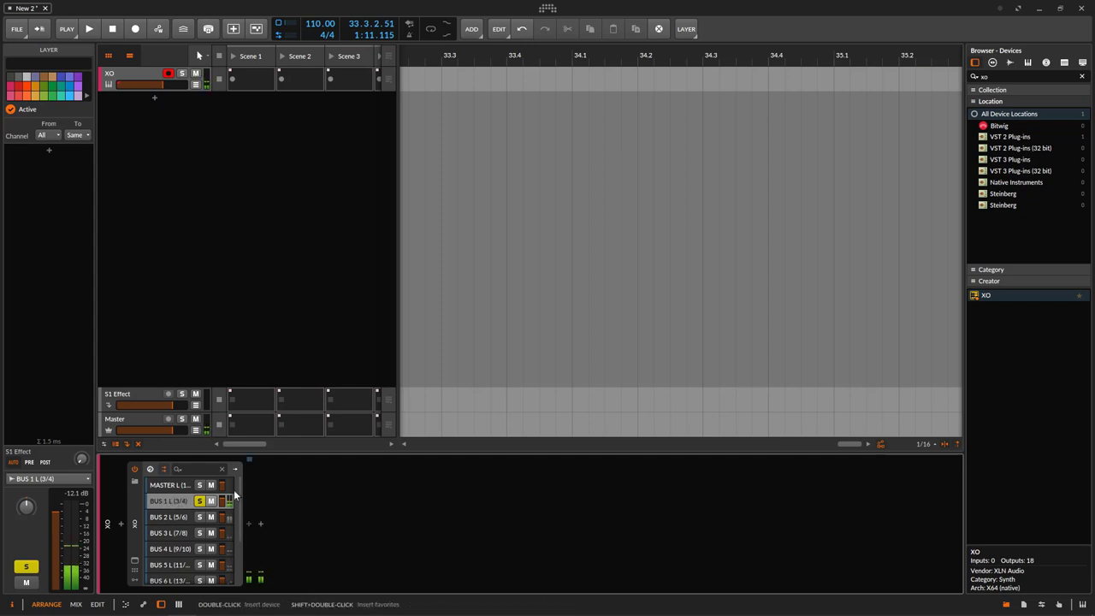
{"action": "left_click", "coordinate": [168, 517]}
{"action": "left_click", "coordinate": [168, 501]}
Step: Search the device browser for "fab" and insert FabFilter Pro-Q 3 on the BUS 1 L (3/4) chain
{"action": "left_click", "coordinate": [1003, 76]}
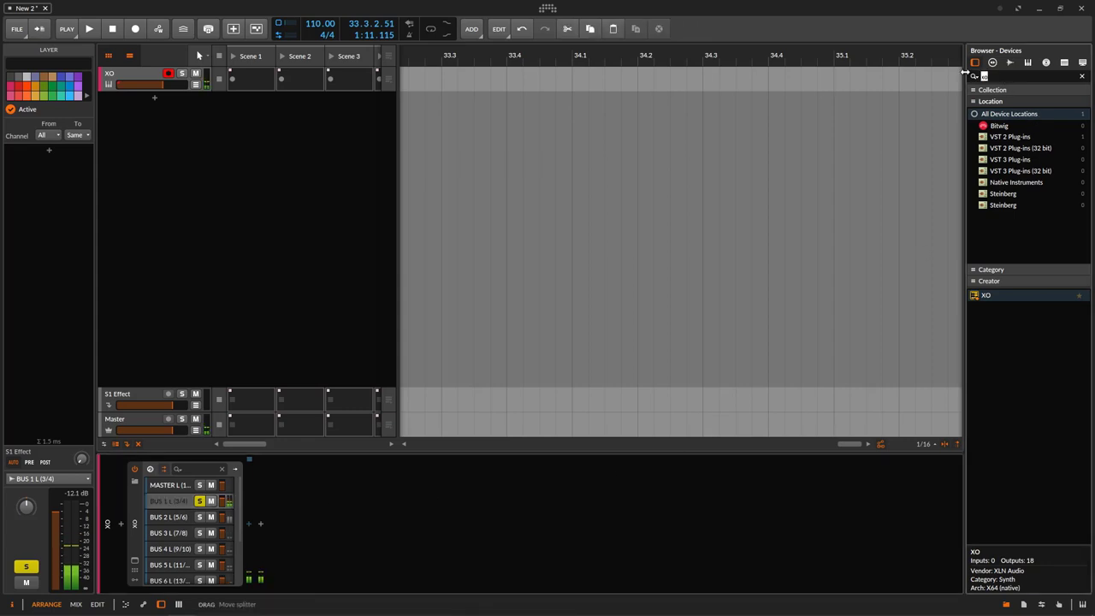
{"action": "type", "text": "fab"}
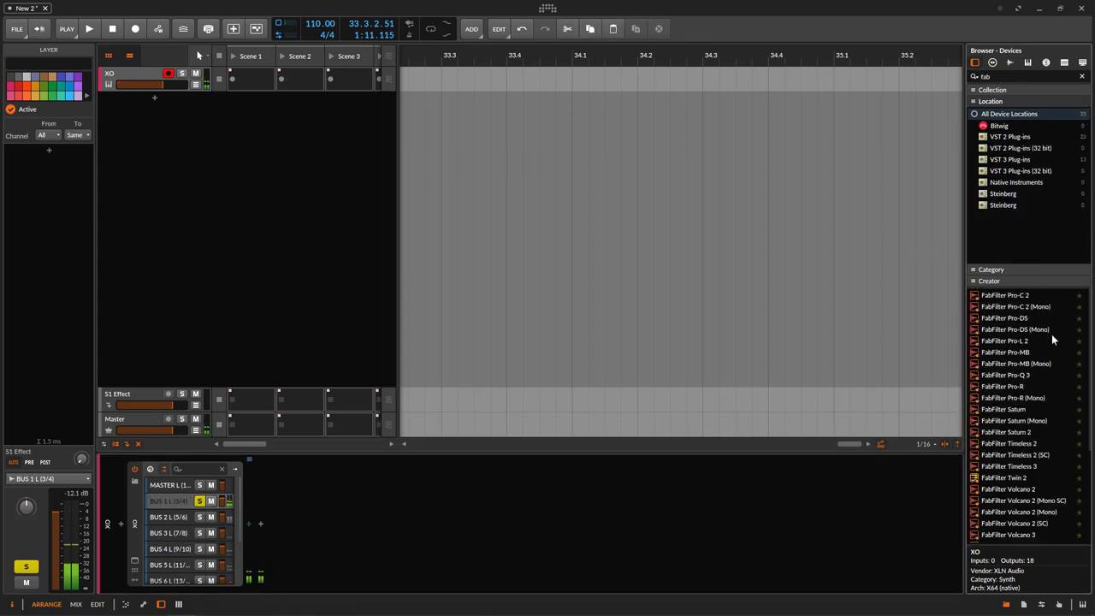
{"action": "left_click", "coordinate": [1021, 375]}
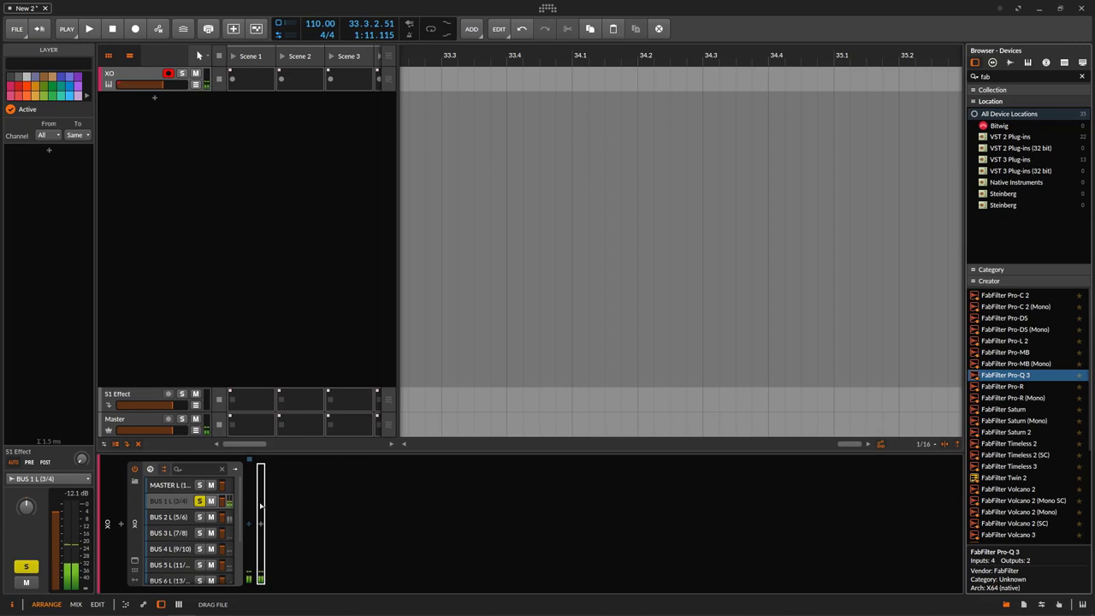
{"action": "left_click_drag", "start_coordinate": [249, 512], "coordinate": [249, 513]}
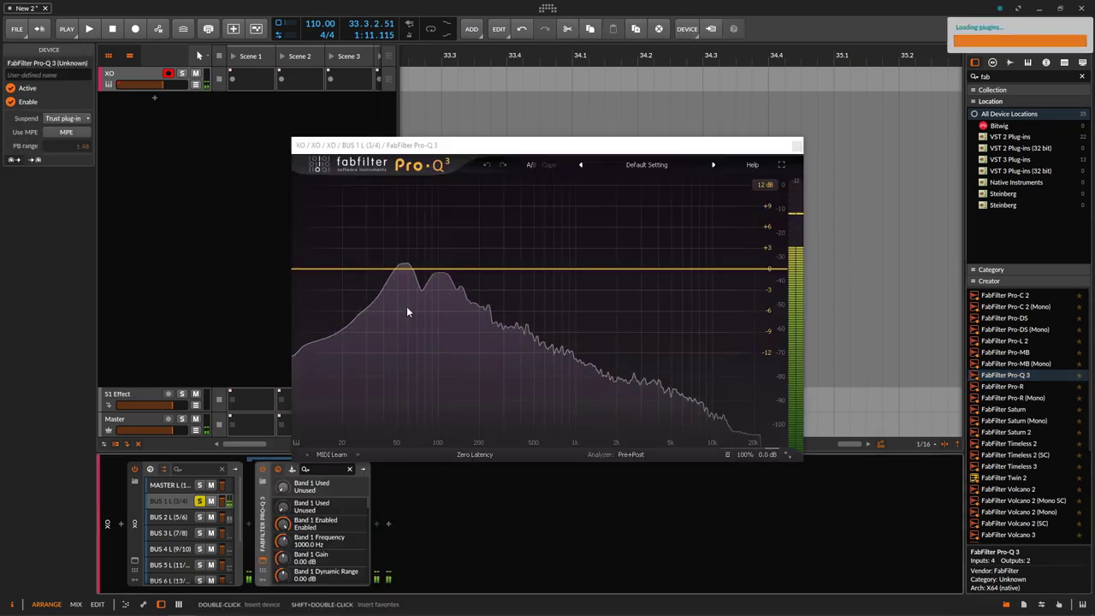
Step: Shape the Pro-Q 3 curve with a low cut near 25 Hz, low boost, -5.31 dB dip near 379 Hz and +3.92 dB high boost, and clear the solo
{"action": "left_click", "coordinate": [359, 270]}
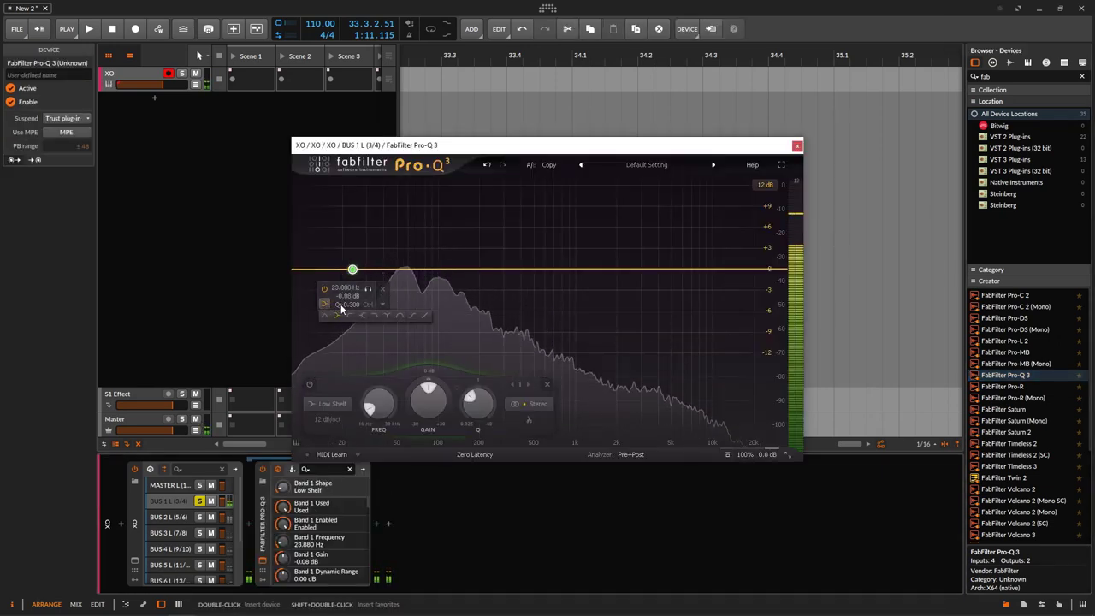
{"action": "left_click_drag", "start_coordinate": [352, 337], "coordinate": [355, 260]}
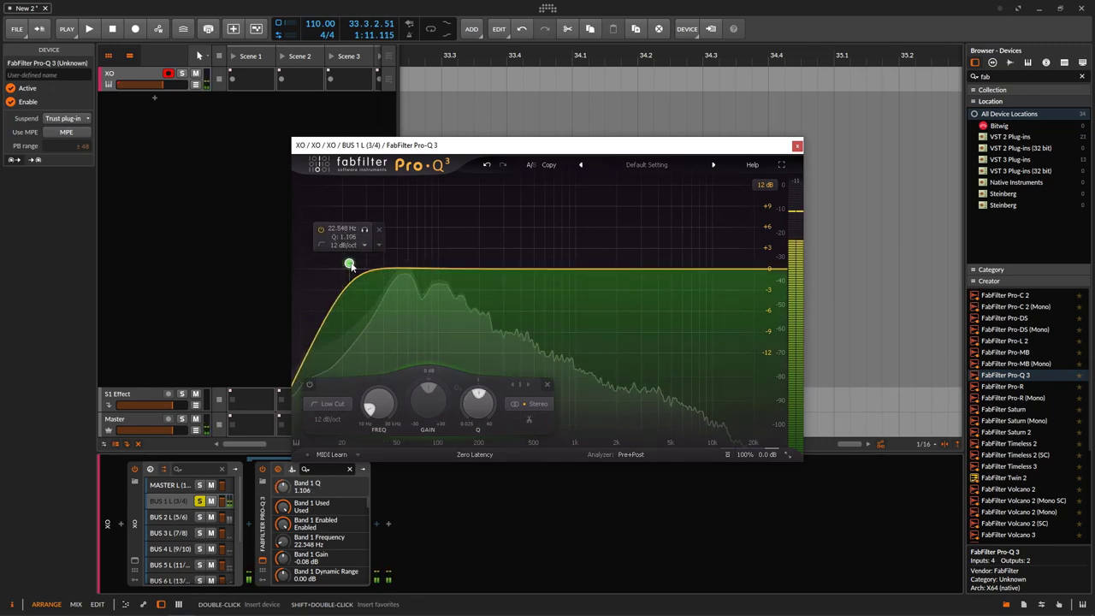
{"action": "left_click_drag", "start_coordinate": [433, 268], "coordinate": [423, 252]}
{"action": "left_click_drag", "start_coordinate": [519, 269], "coordinate": [517, 305]}
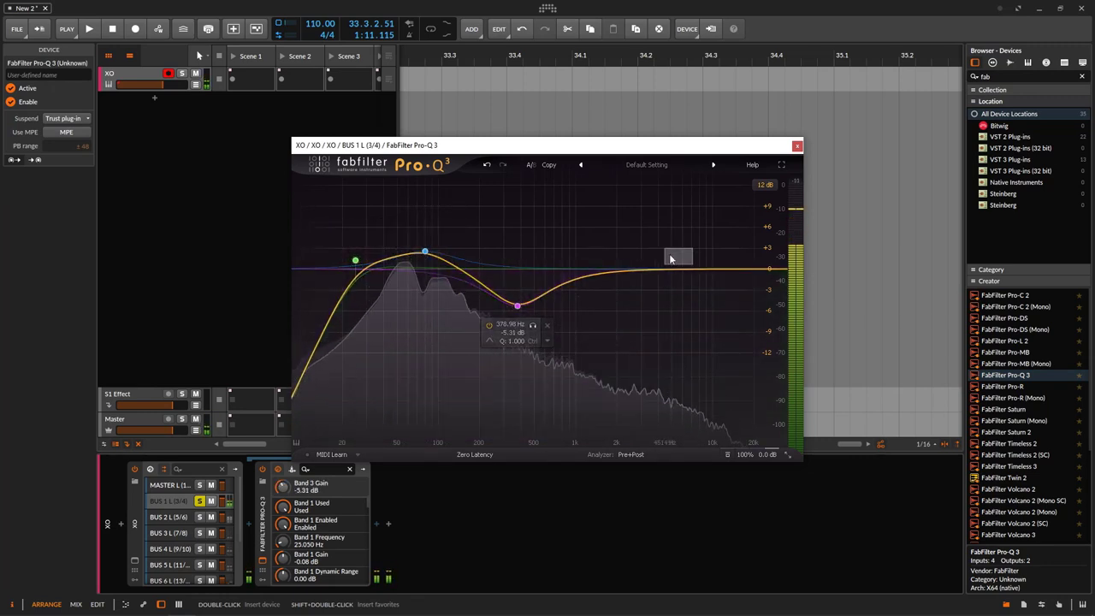
{"action": "left_click_drag", "start_coordinate": [661, 268], "coordinate": [658, 242]}
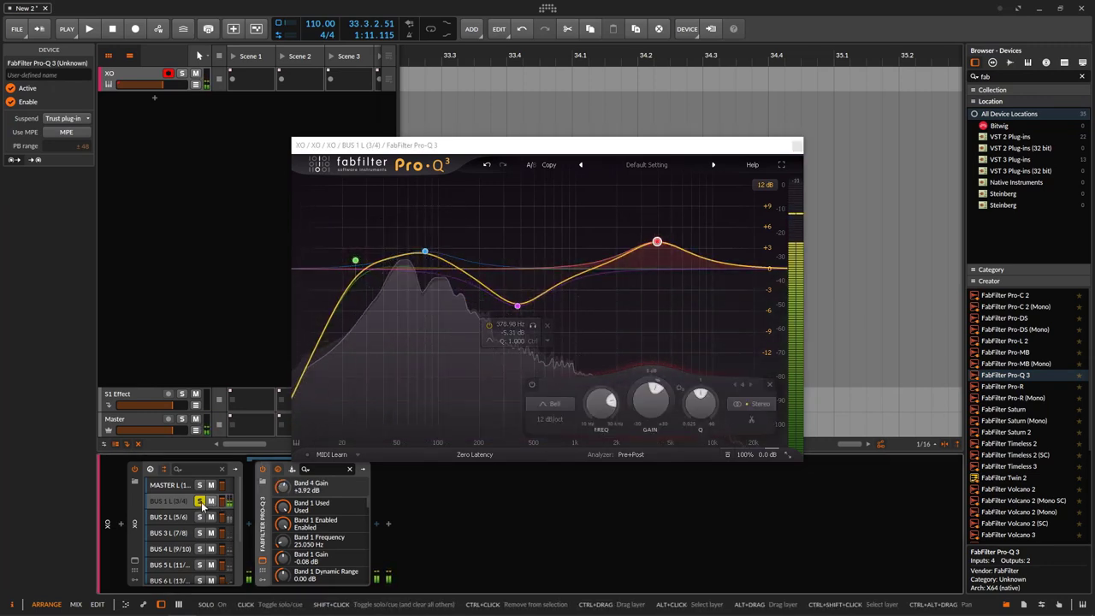
{"action": "left_click", "coordinate": [204, 503]}
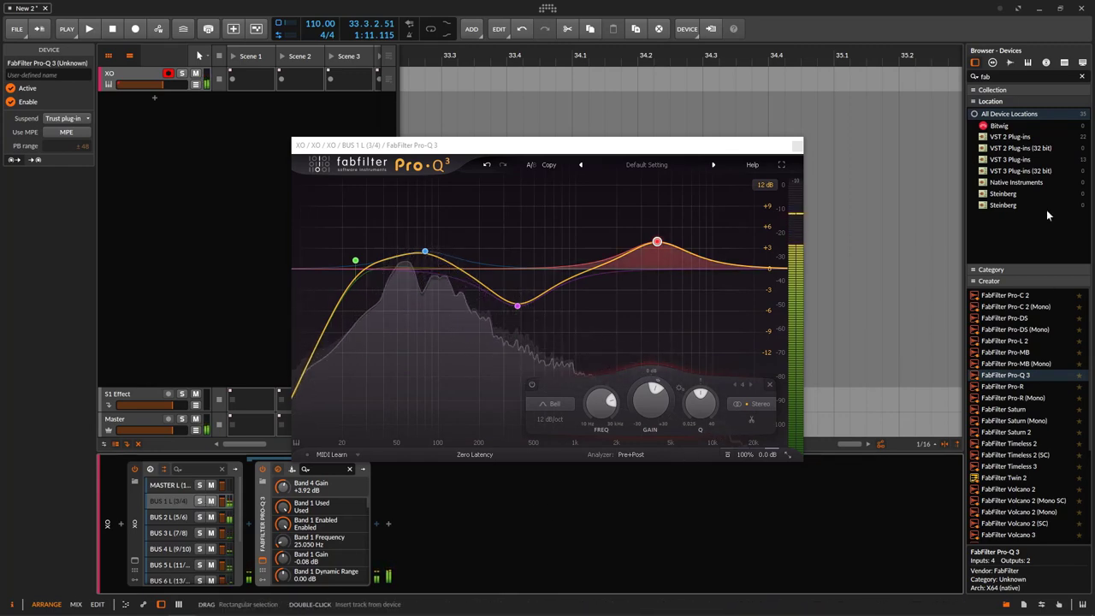
Step: Search the device browser for "saturn" and select FabFilter Saturn 2
{"action": "left_click", "coordinate": [992, 76]}
{"action": "key", "text": "BackSpace"}
{"action": "key", "text": "BackSpace"}
{"action": "key", "text": "BackSpace"}
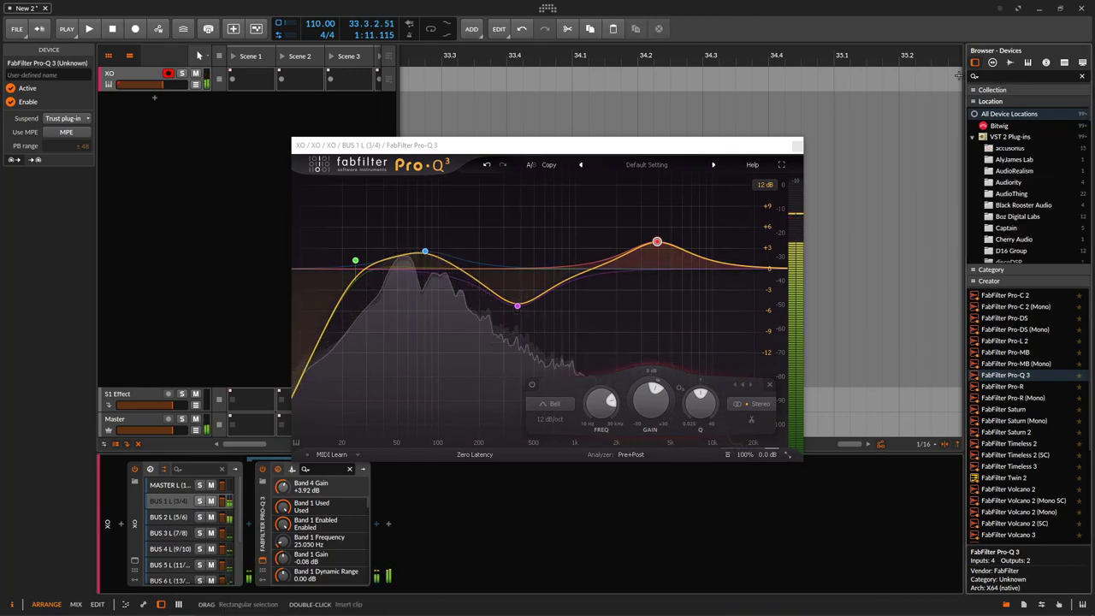
{"action": "type", "text": "sa"}
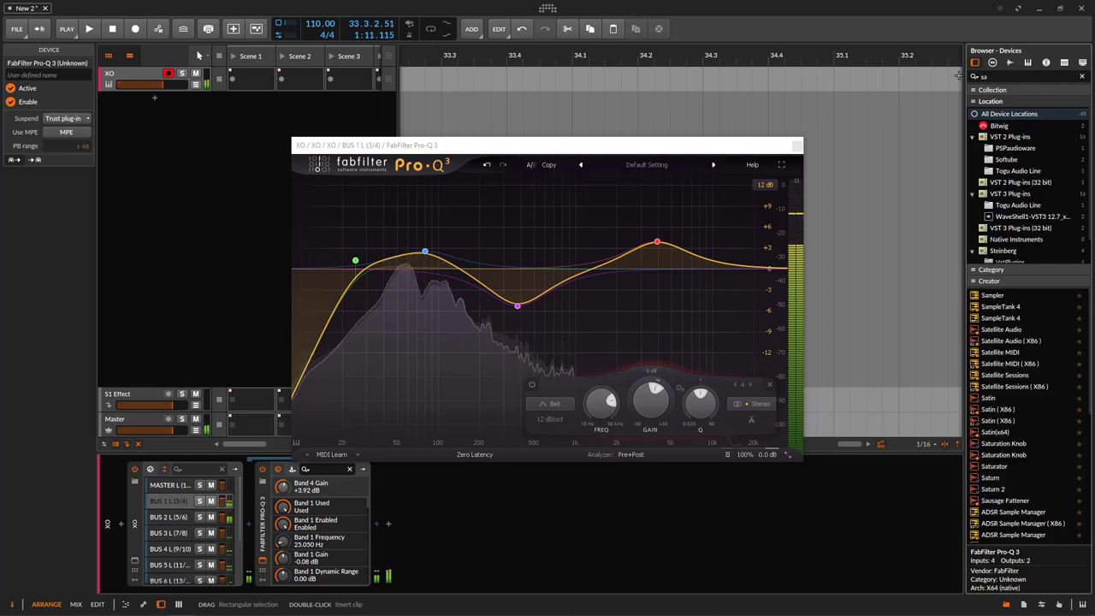
{"action": "key", "text": "BackSpace"}
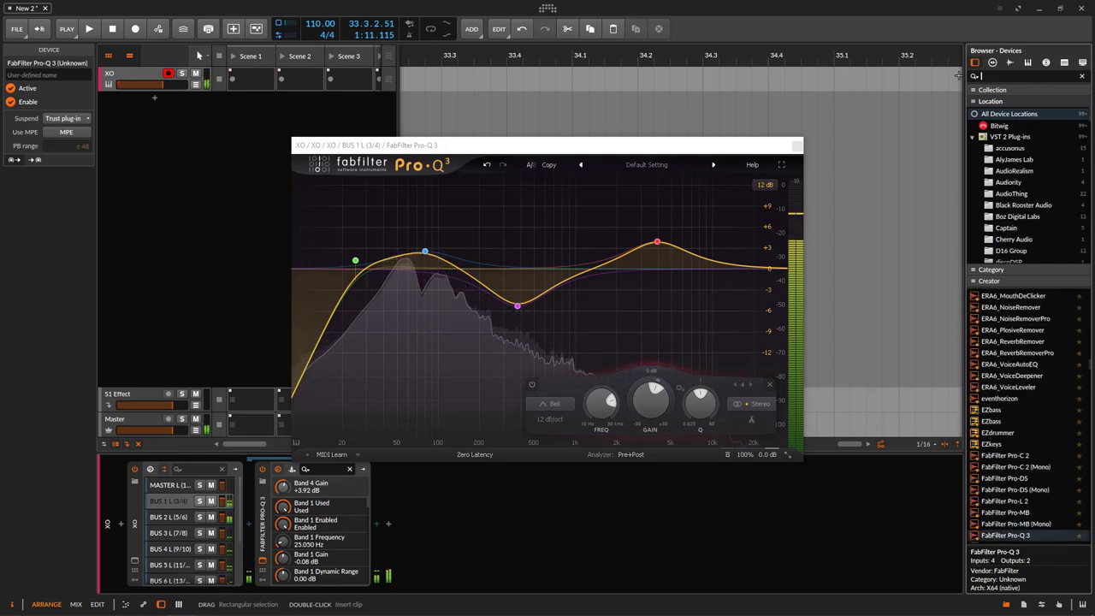
{"action": "type", "text": "aturn"}
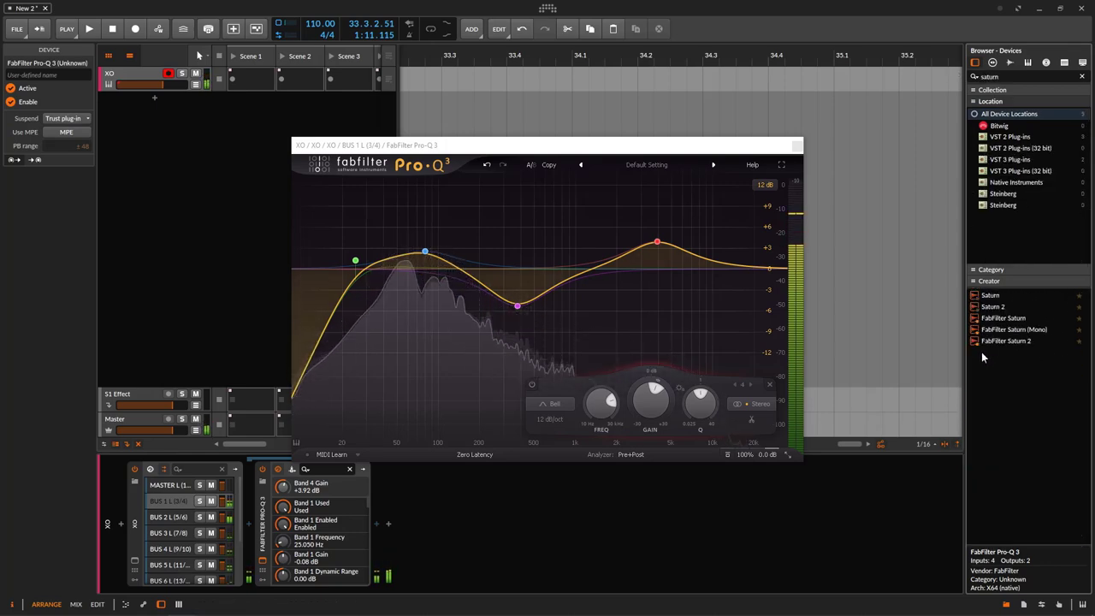
{"action": "mouse_move", "coordinate": [1020, 343]}
{"action": "left_mouse_down"}
{"action": "mouse_move", "coordinate": [616, 504]}
{"action": "mouse_move", "coordinate": [334, 522]}
{"action": "mouse_move", "coordinate": [561, 528]}
{"action": "mouse_move", "coordinate": [1018, 343]}
{"action": "left_mouse_up"}
Step: Audition the BUS 4 L (9/10) chain in solo, then solo and select the BUS 3 L (7/8) chain
{"action": "left_click", "coordinate": [200, 548]}
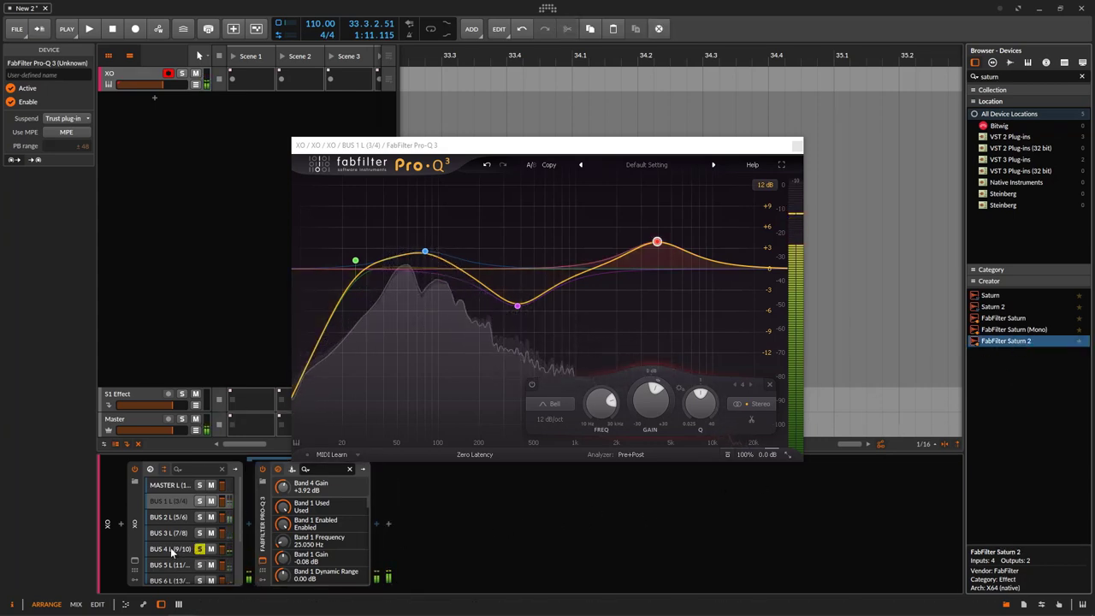
{"action": "left_click", "coordinate": [165, 549]}
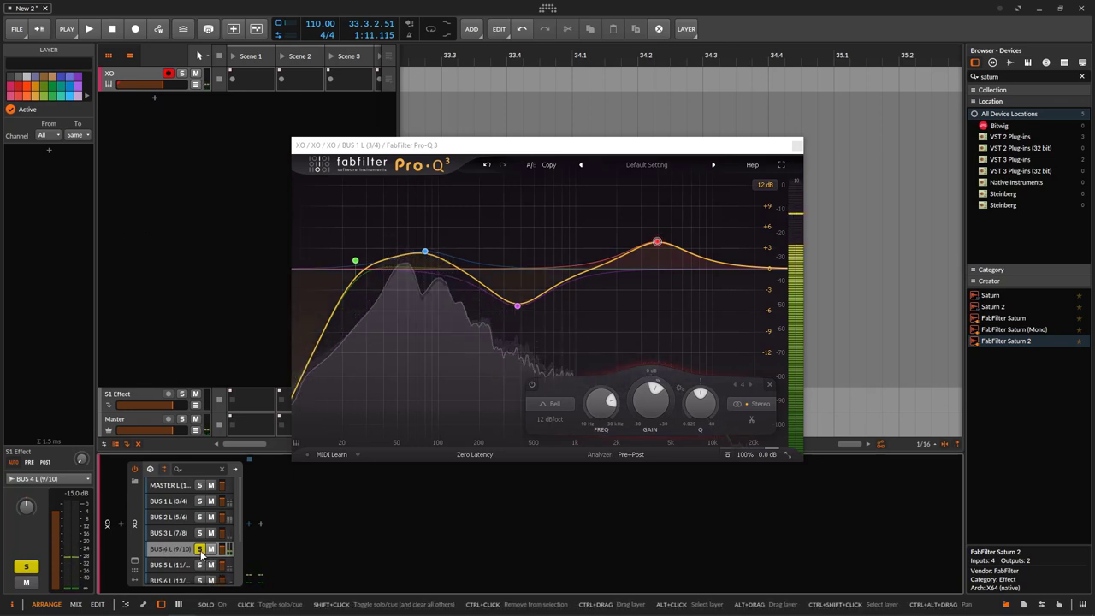
{"action": "left_click", "coordinate": [200, 532]}
{"action": "left_click", "coordinate": [165, 532]}
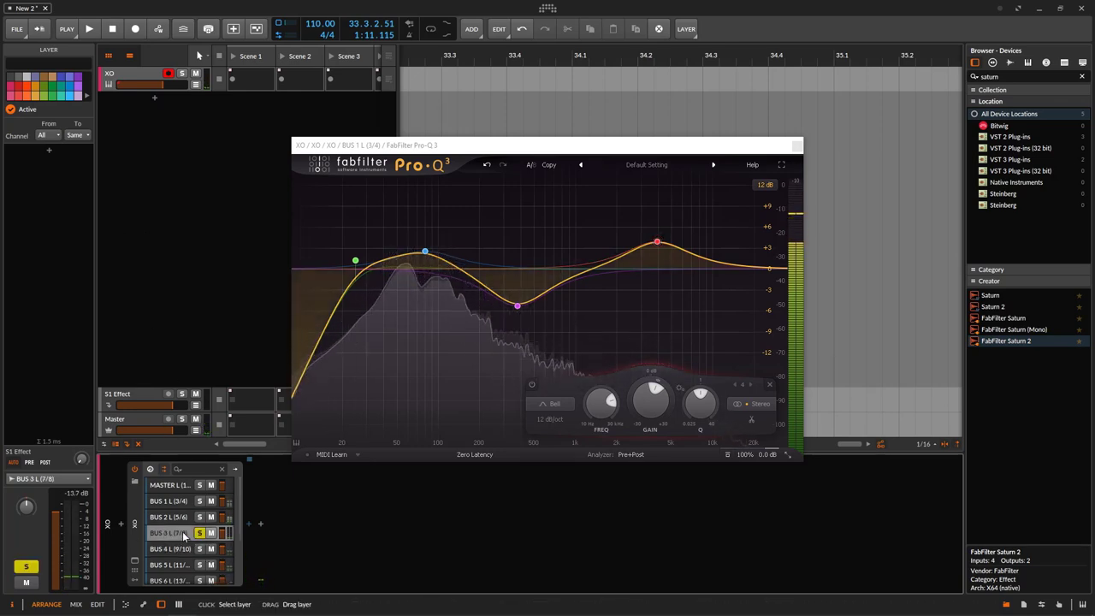
Step: Insert FabFilter Saturn 2 on the BUS 3 L (7/8) chain, raise its Drive to about 66% and clear the solo
{"action": "left_click_drag", "start_coordinate": [1020, 342], "coordinate": [263, 530]}
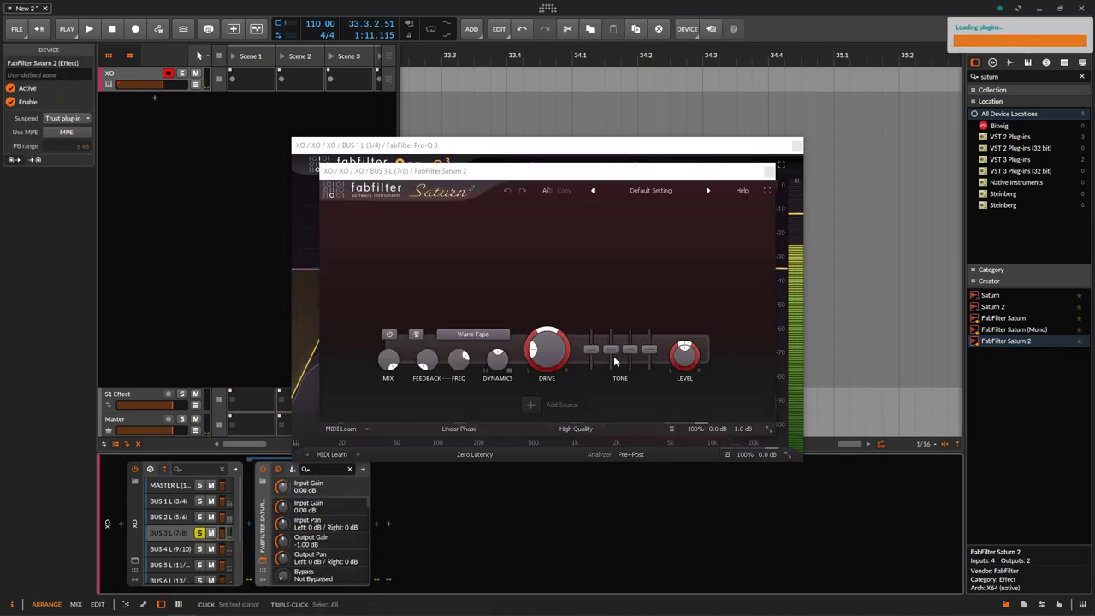
{"action": "left_click_drag", "start_coordinate": [547, 351], "coordinate": [556, 292]}
{"action": "left_click", "coordinate": [199, 532]}
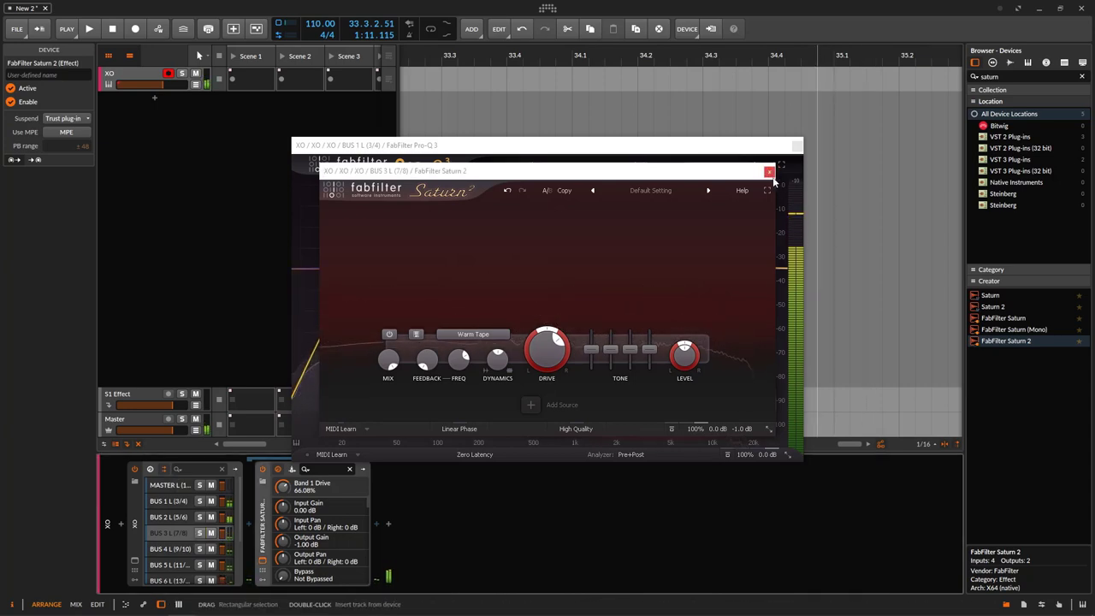
Step: Close the Saturn 2 and Pro-Q 3 windows, reopen the XO plug-in window and reposition it
{"action": "left_click", "coordinate": [770, 172]}
{"action": "left_click", "coordinate": [797, 144]}
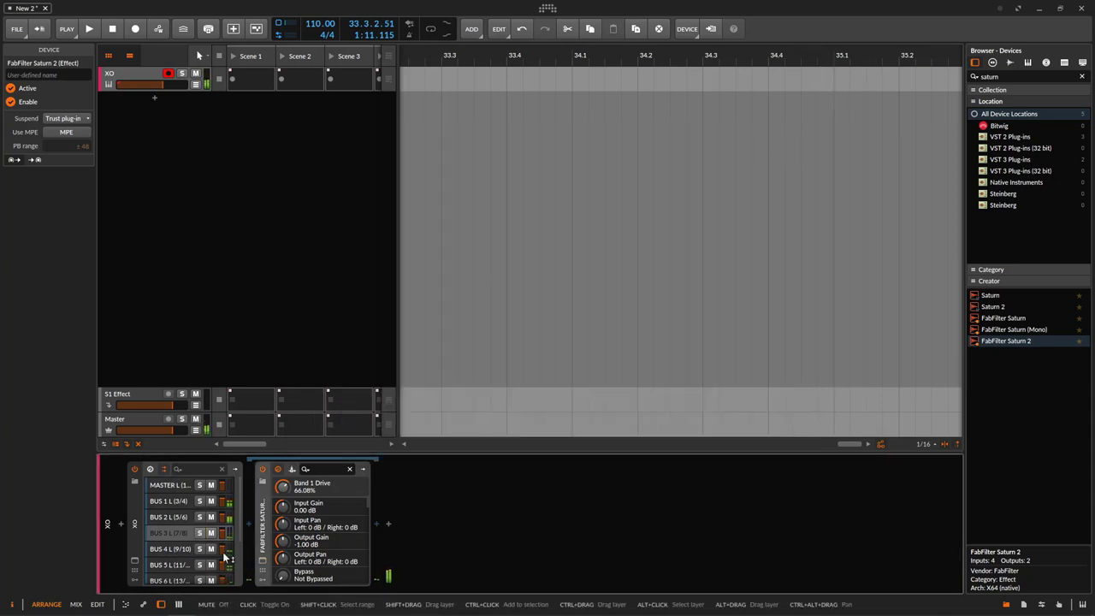
{"action": "left_click", "coordinate": [135, 561]}
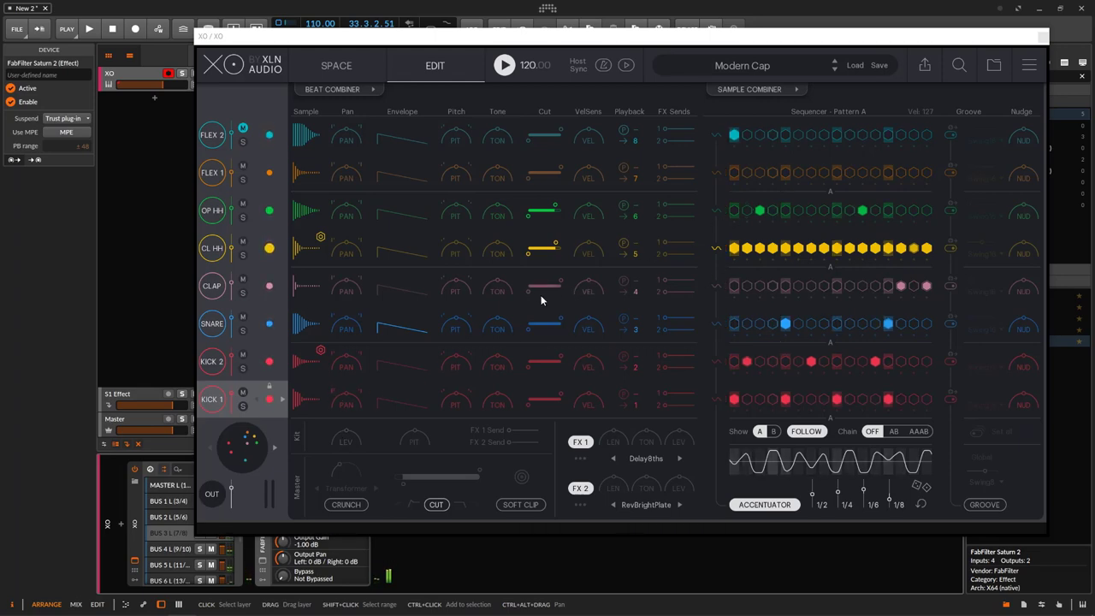
{"action": "left_click_drag", "start_coordinate": [471, 48], "coordinate": [467, 34]}
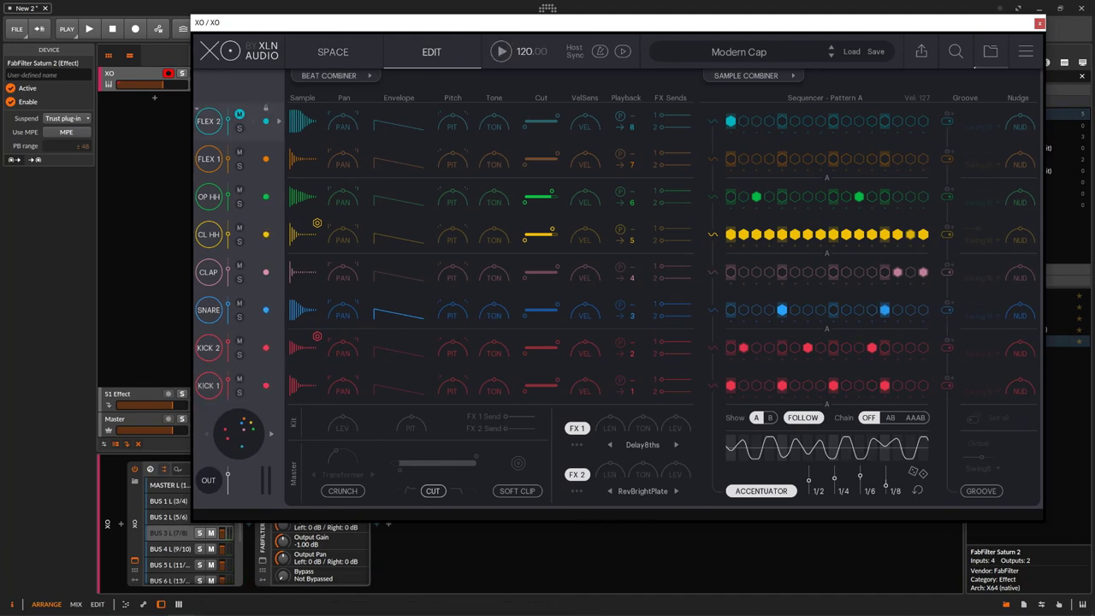
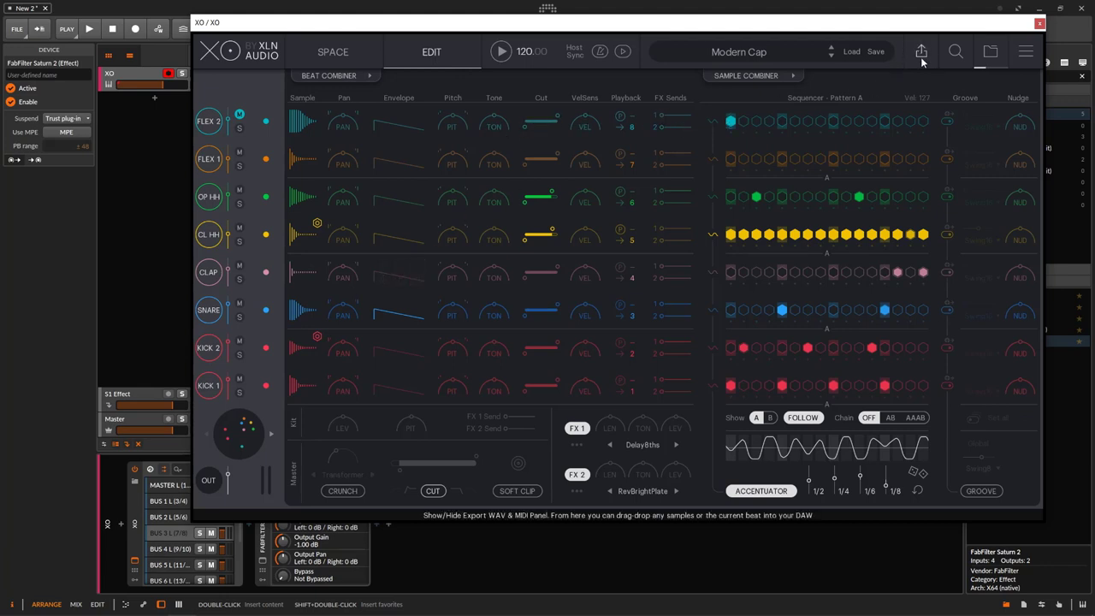
{"action": "left_click_drag", "start_coordinate": [862, 32], "coordinate": [817, 83]}
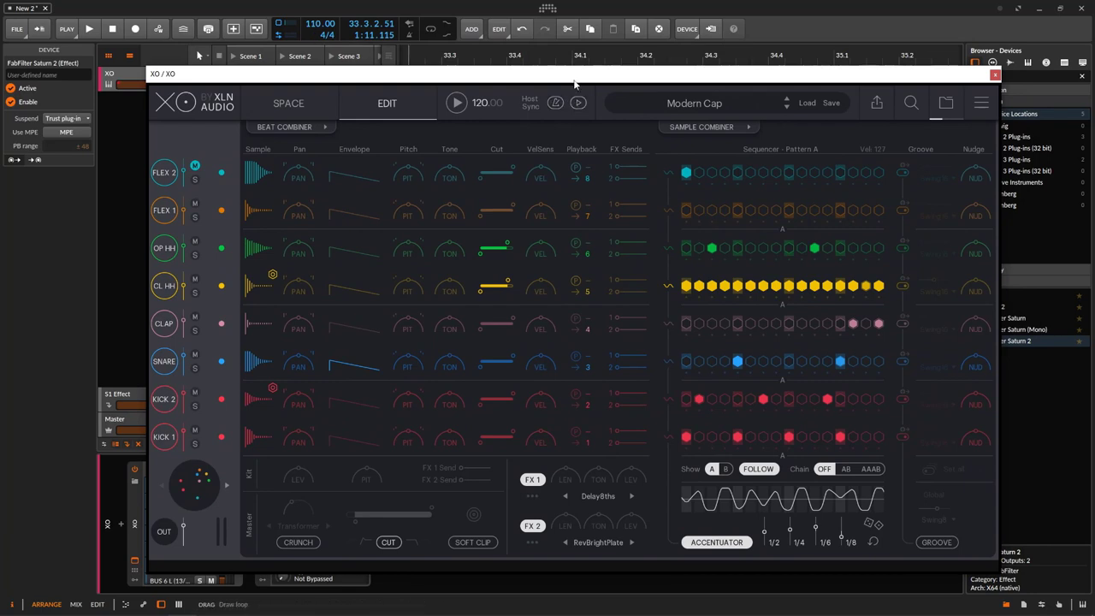
Step: Enable XO's Host Sync playback, stop the project transport and restart it from the beginning
{"action": "left_click", "coordinate": [578, 104]}
{"action": "left_click", "coordinate": [458, 103]}
{"action": "left_click", "coordinate": [459, 103]}
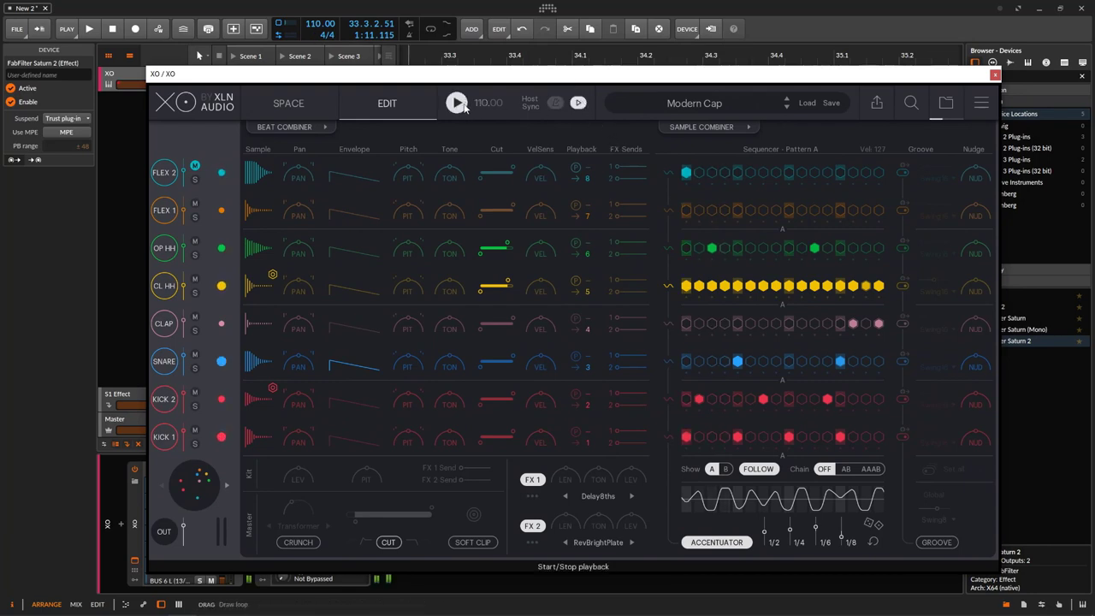
{"action": "left_click", "coordinate": [116, 32]}
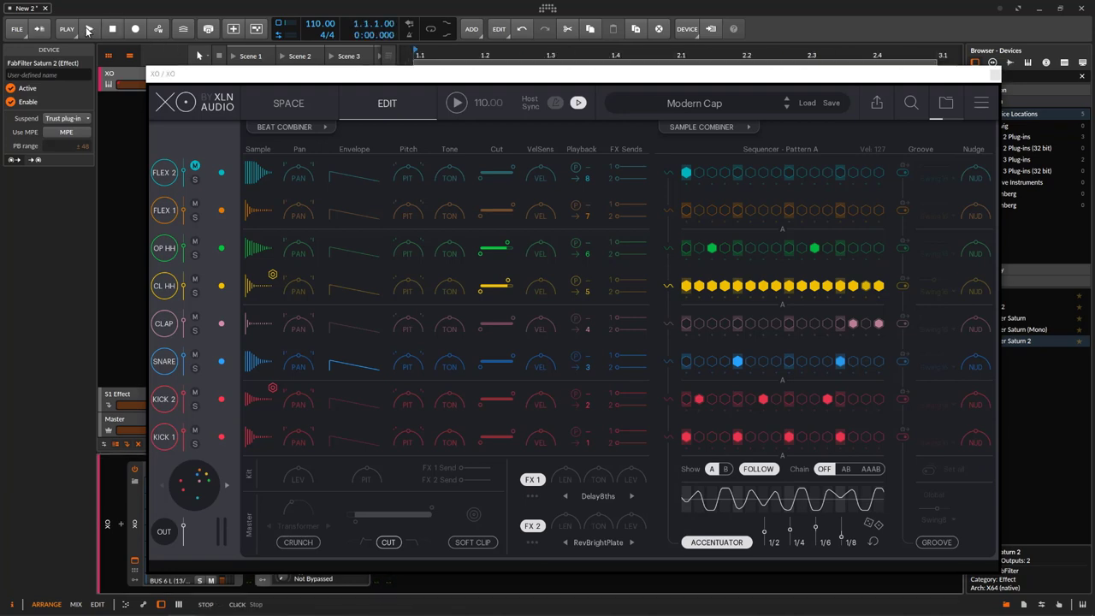
{"action": "key", "text": "space"}
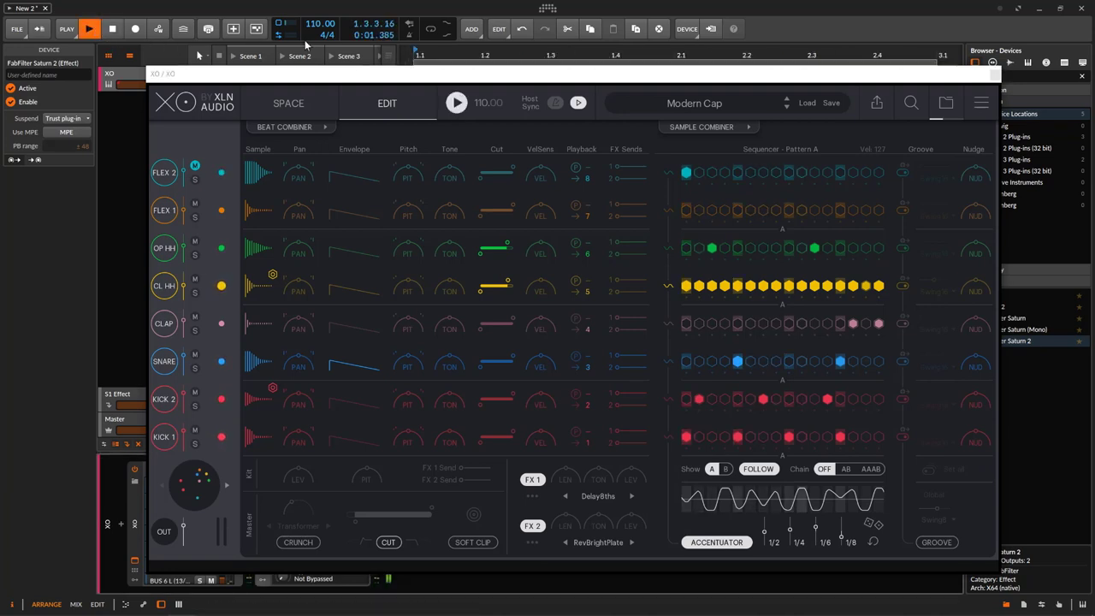
Step: Raise the project tempo to 120 BPM and start and stop playback to audition the synced beat
{"action": "scroll", "coordinate": [313, 27], "scroll_direction": "up", "scroll_amount": 10}
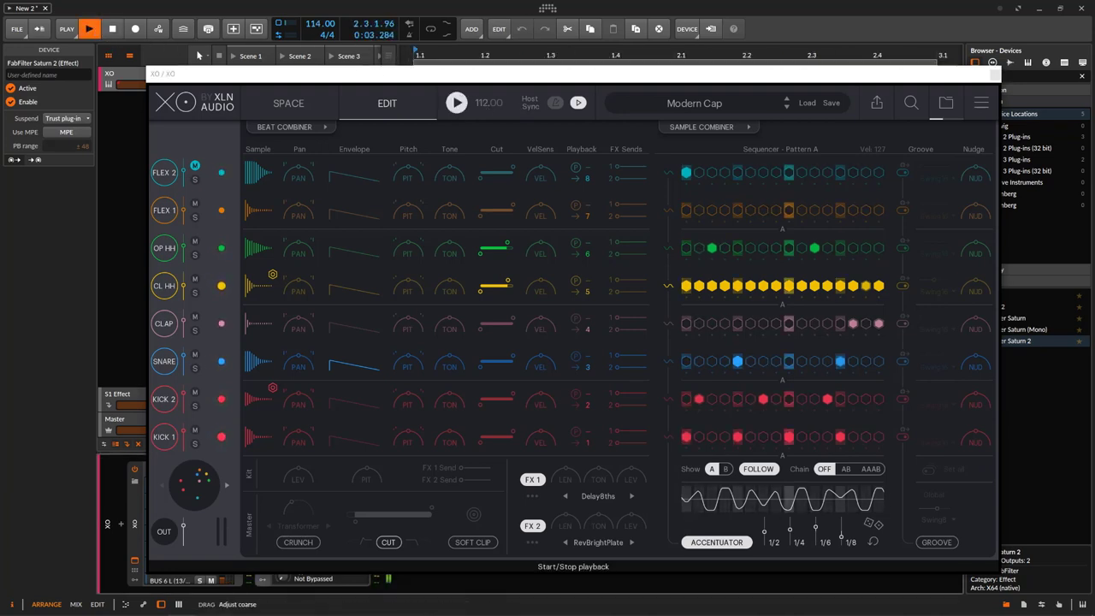
{"action": "left_click", "coordinate": [92, 31]}
{"action": "left_click", "coordinate": [92, 31]}
{"action": "left_click", "coordinate": [92, 31]}
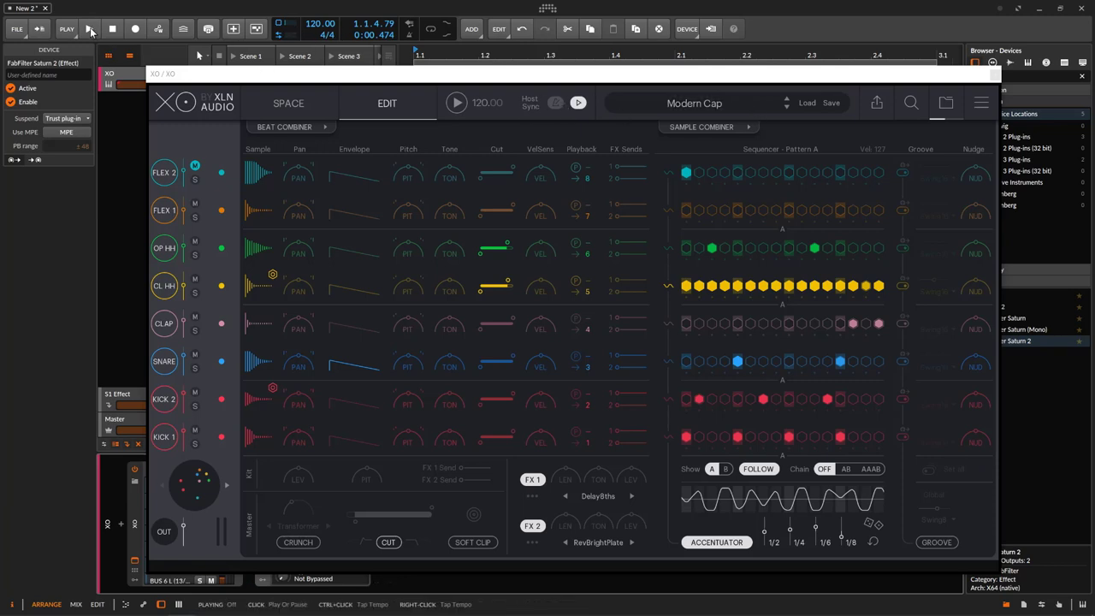
Step: Open XO's Export WAV & MIDI panel and bring the raw kit into the project as Sampler tracks
{"action": "left_click", "coordinate": [889, 103]}
{"action": "left_click_drag", "start_coordinate": [837, 75], "coordinate": [872, 30]}
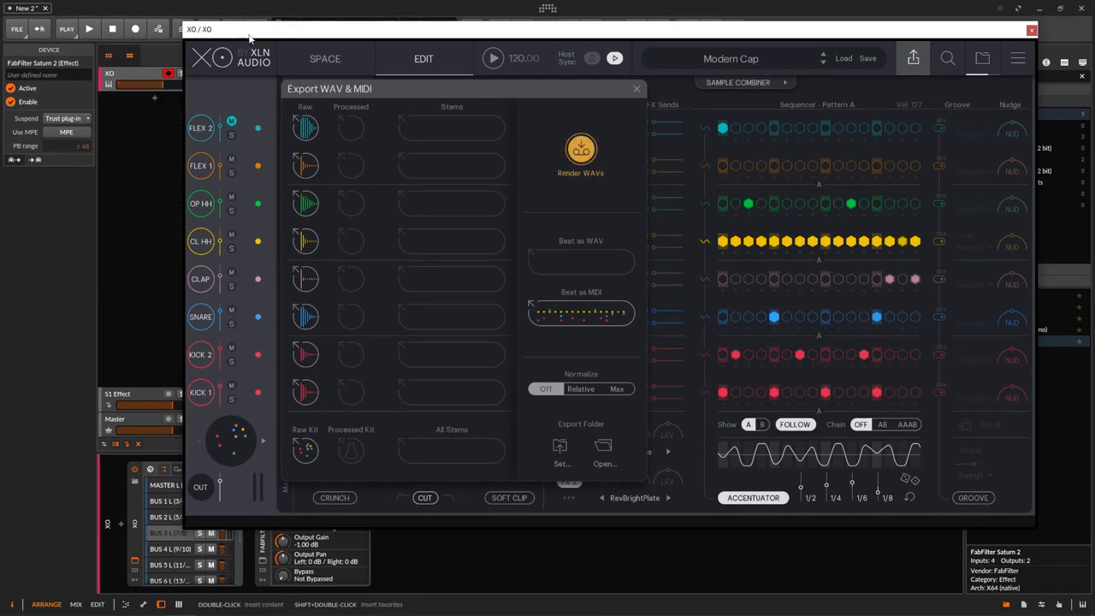
{"action": "left_click_drag", "start_coordinate": [267, 68], "coordinate": [473, 67]}
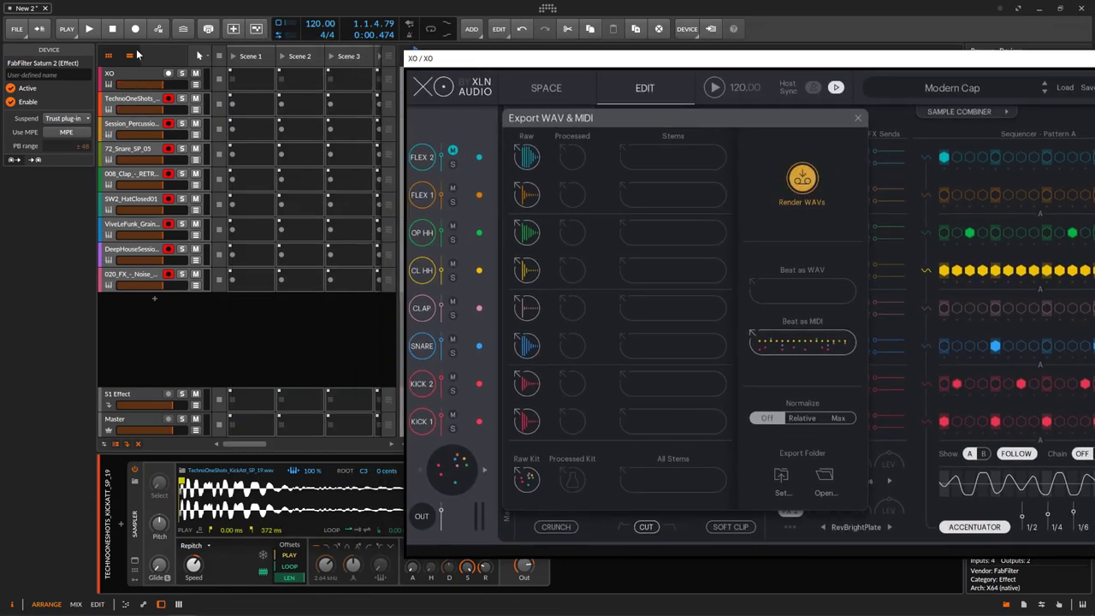
Step: Hide the clip launcher and inspect the Samplers on the imported kick, percussion and snare tracks
{"action": "left_click", "coordinate": [109, 55]}
{"action": "left_click", "coordinate": [141, 99]}
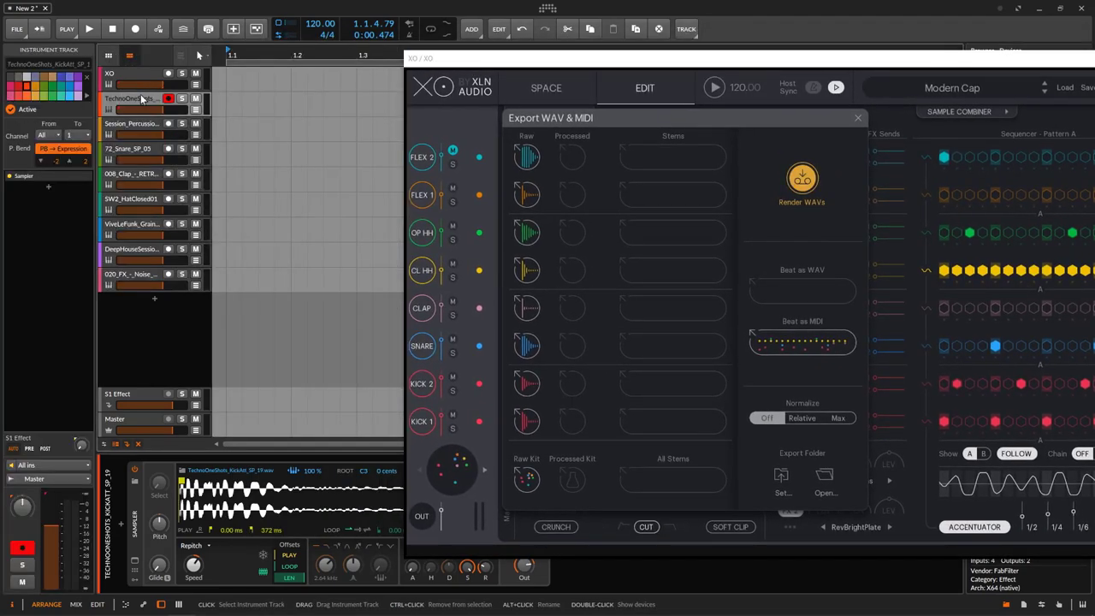
{"action": "left_click", "coordinate": [137, 124]}
{"action": "left_click", "coordinate": [129, 149]}
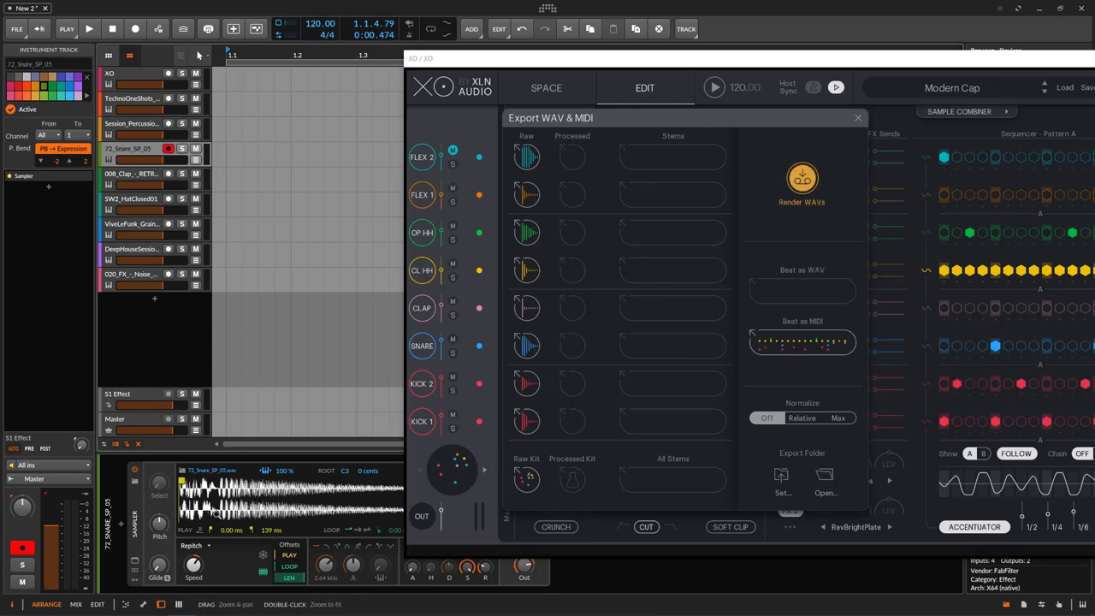
Step: Delete the eight Sampler tracks and place the raw kit on the arranger timeline as audio clips
{"action": "left_click", "coordinate": [156, 176]}
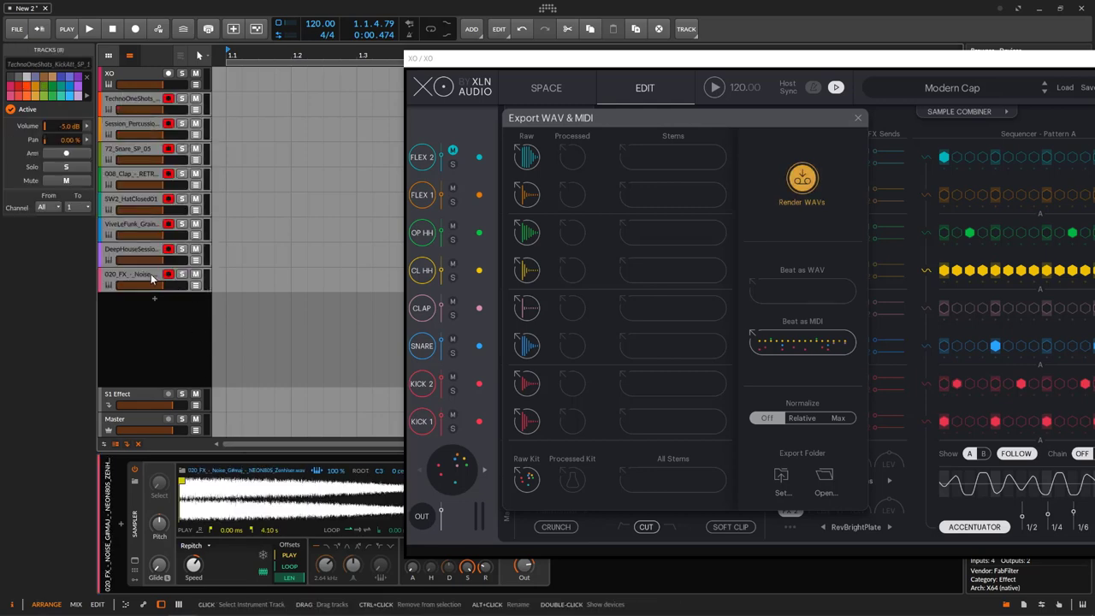
{"action": "left_click", "coordinate": [152, 277], "text": "shift"}
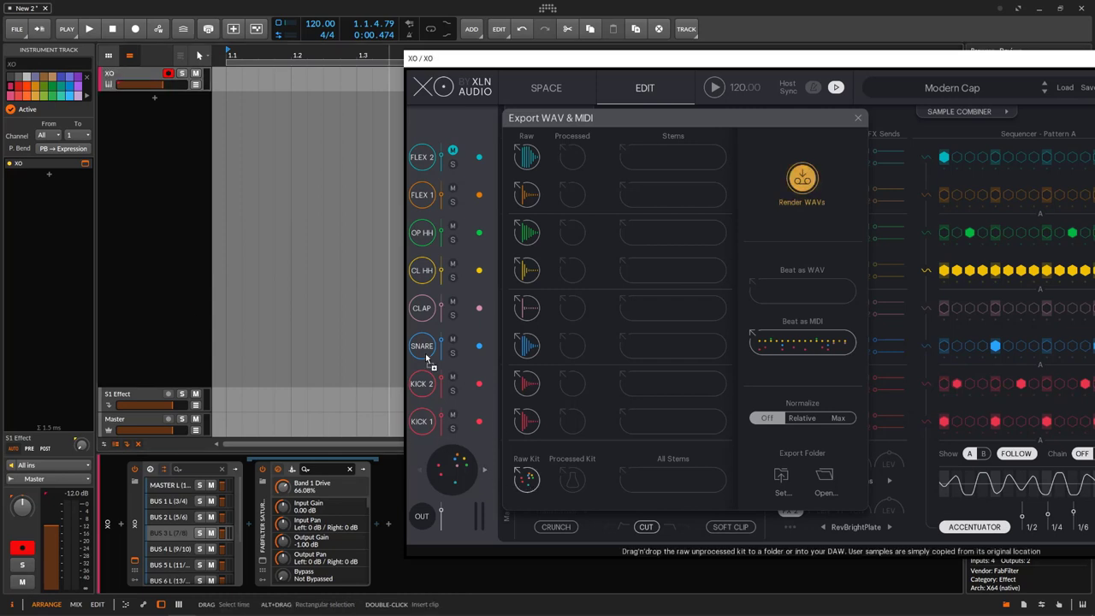
{"action": "left_click_drag", "start_coordinate": [526, 479], "coordinate": [227, 162]}
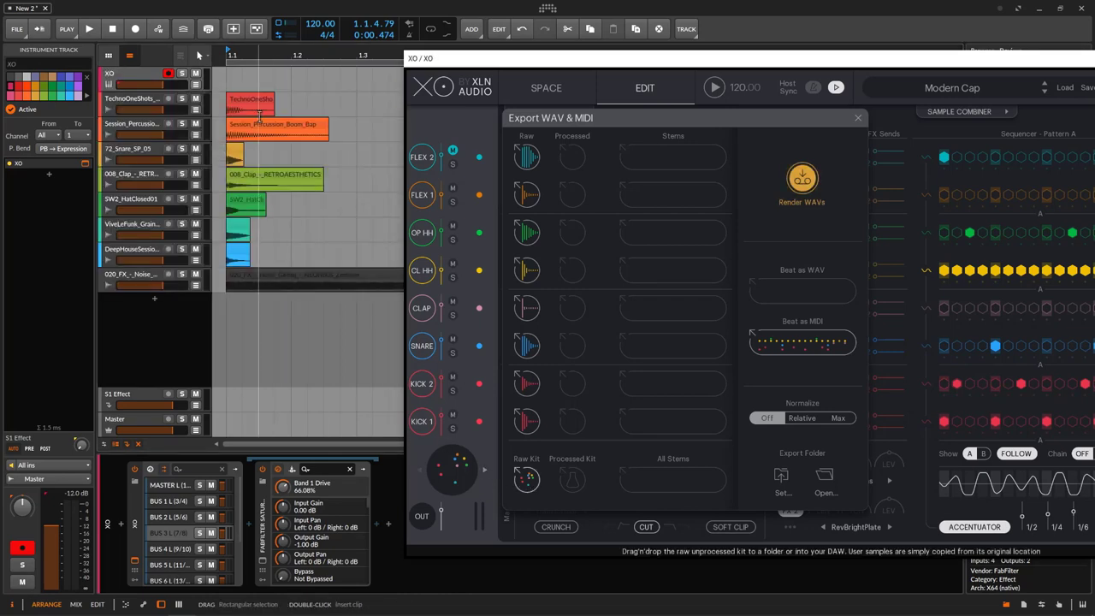
{"action": "left_click_drag", "start_coordinate": [246, 51], "coordinate": [236, 64]}
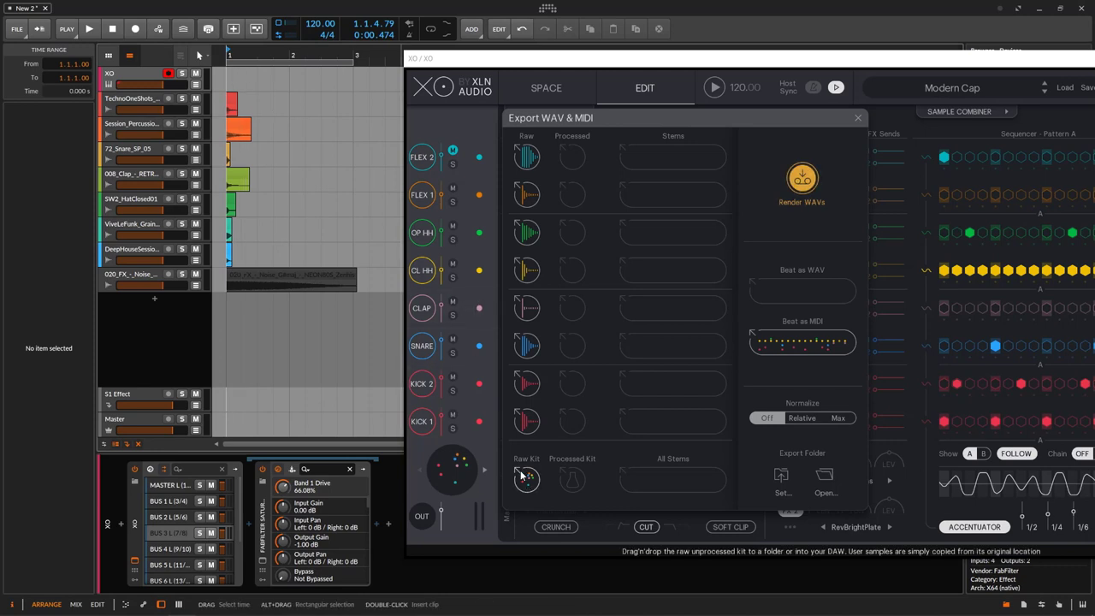
Step: Close and reopen the Export WAV & MIDI panel, repositioning the XO window beside the arranger
{"action": "left_click", "coordinate": [859, 118]}
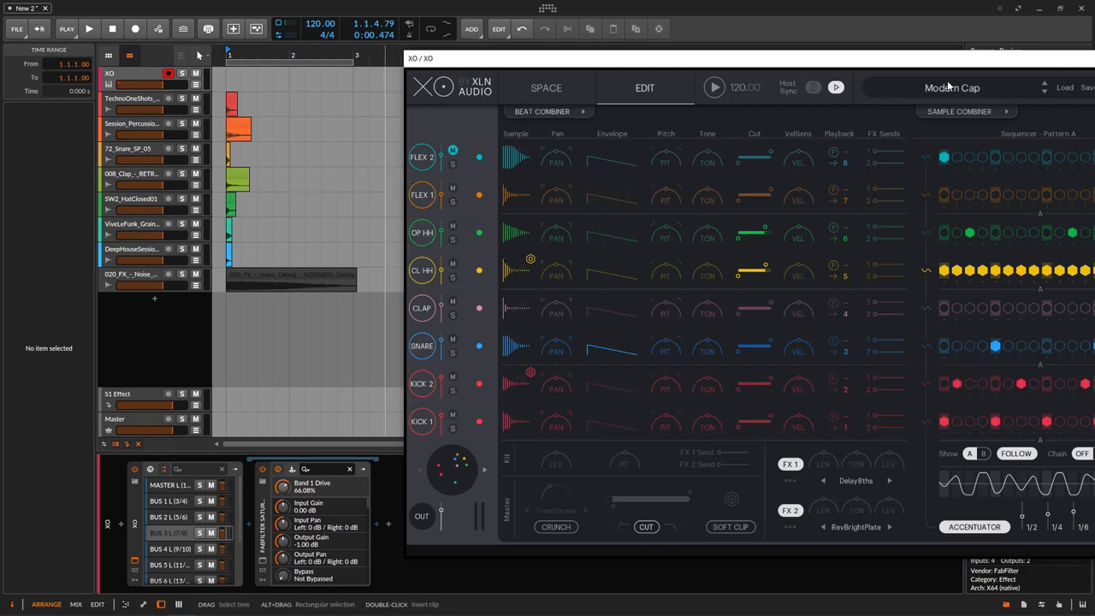
{"action": "left_click_drag", "start_coordinate": [969, 70], "coordinate": [820, 66]}
{"action": "left_click", "coordinate": [966, 89]}
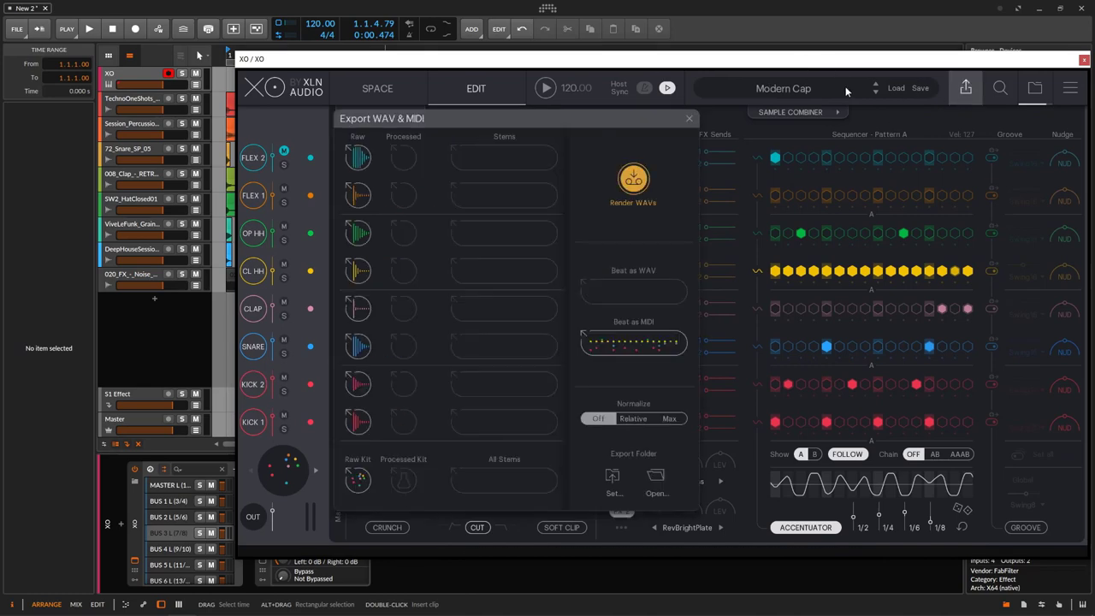
{"action": "left_click_drag", "start_coordinate": [549, 65], "coordinate": [696, 60]}
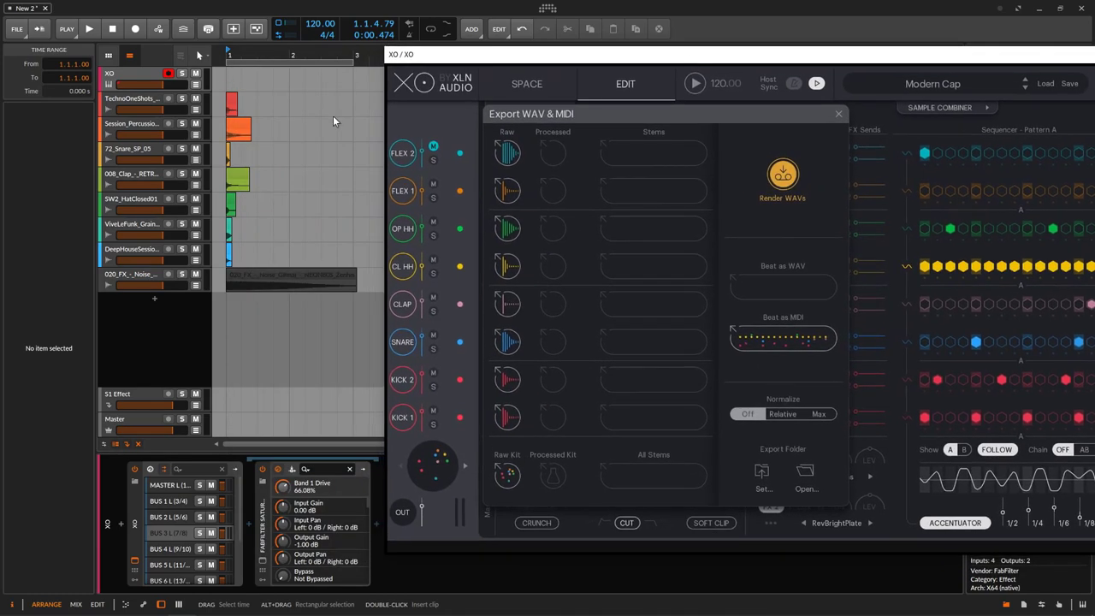
Step: Delete the eight raw kit audio tracks from the arranger
{"action": "left_click", "coordinate": [152, 106]}
{"action": "left_click", "coordinate": [144, 275], "text": "shift"}
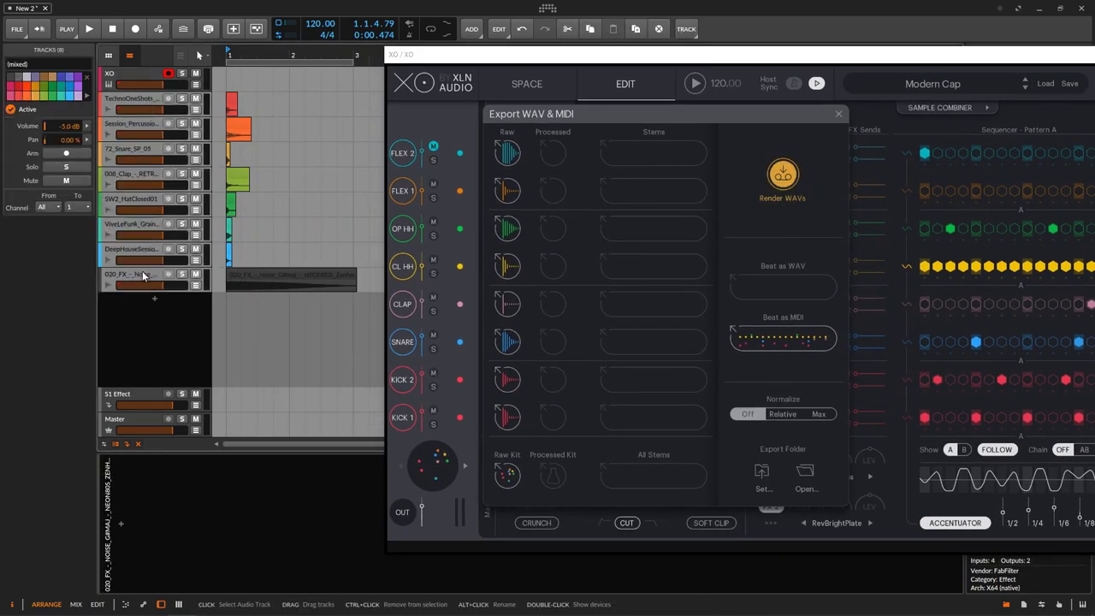
{"action": "key", "text": "Delete"}
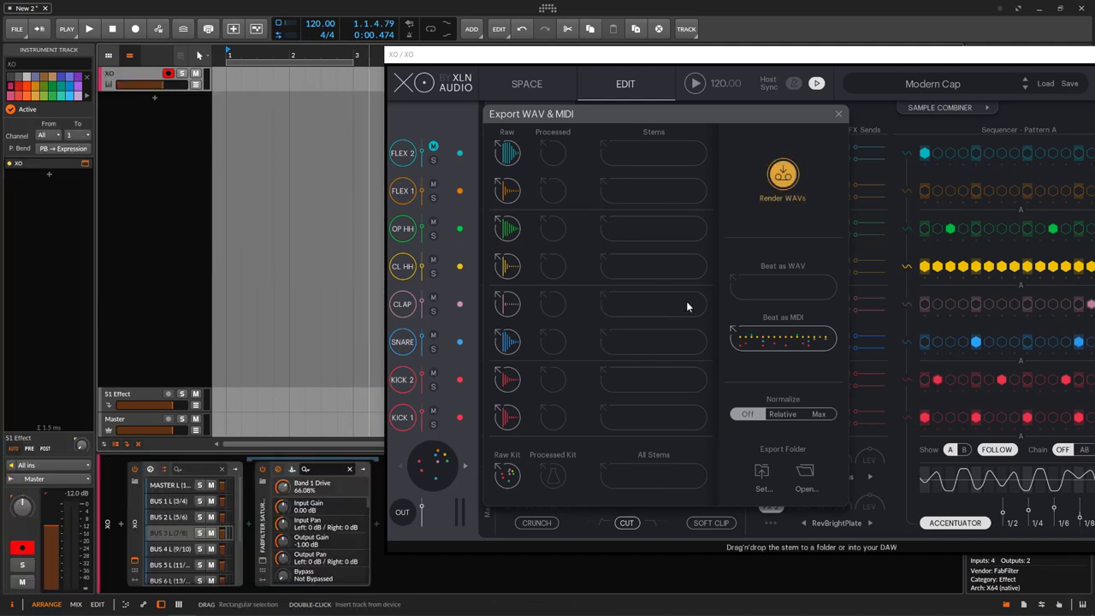
Step: Close and reopen the Export WAV & MIDI panel beside the arranger and render the WAVs with Normalize off
{"action": "left_click", "coordinate": [838, 114]}
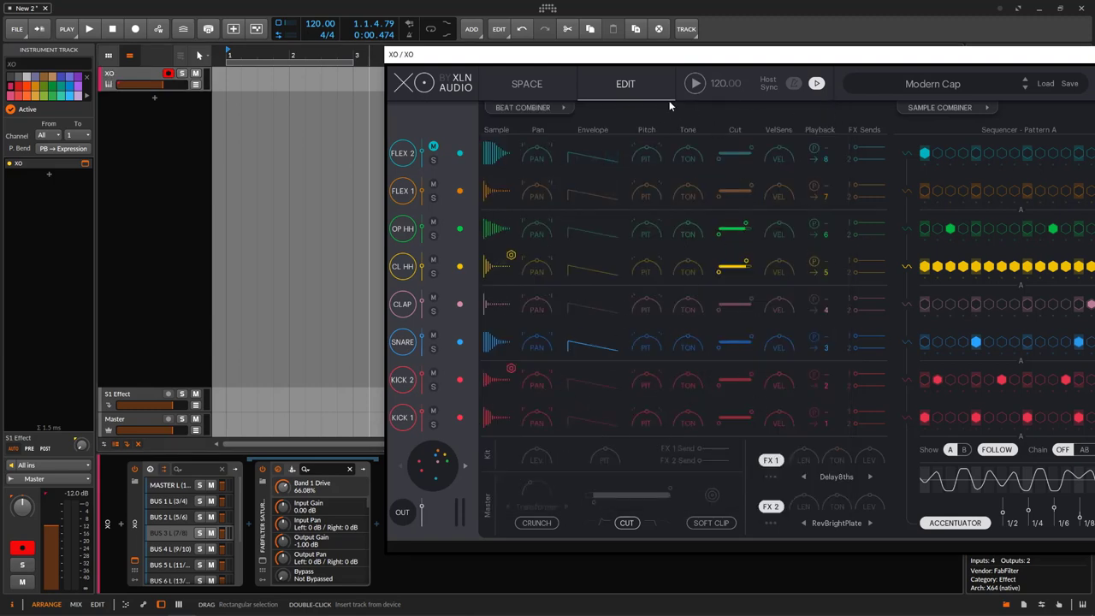
{"action": "left_click_drag", "start_coordinate": [1009, 61], "coordinate": [837, 64]}
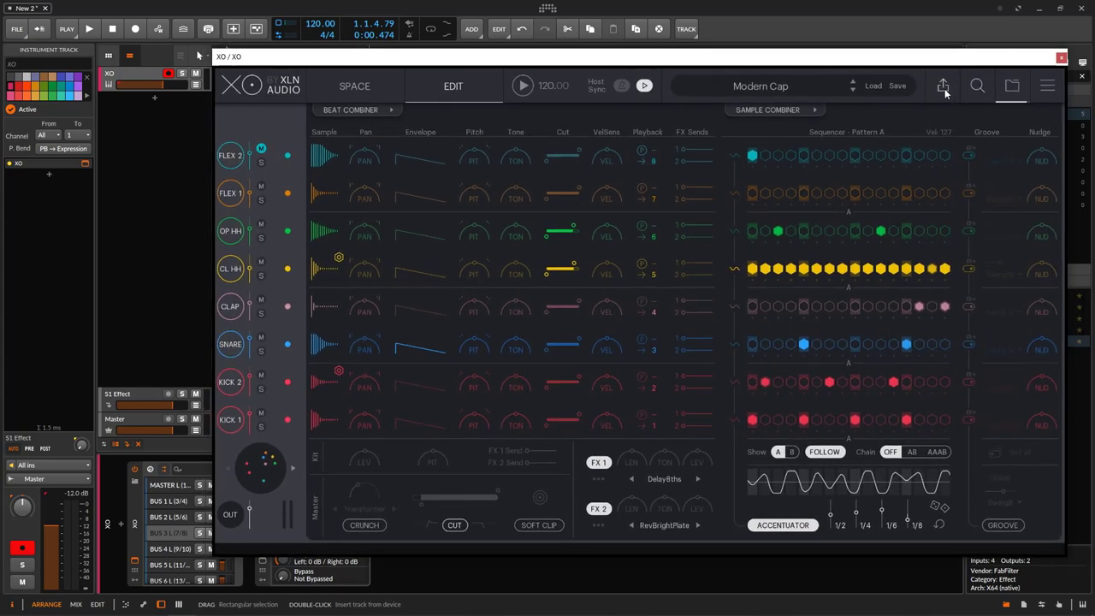
{"action": "left_click", "coordinate": [944, 88]}
{"action": "left_click_drag", "start_coordinate": [699, 58], "coordinate": [864, 58]}
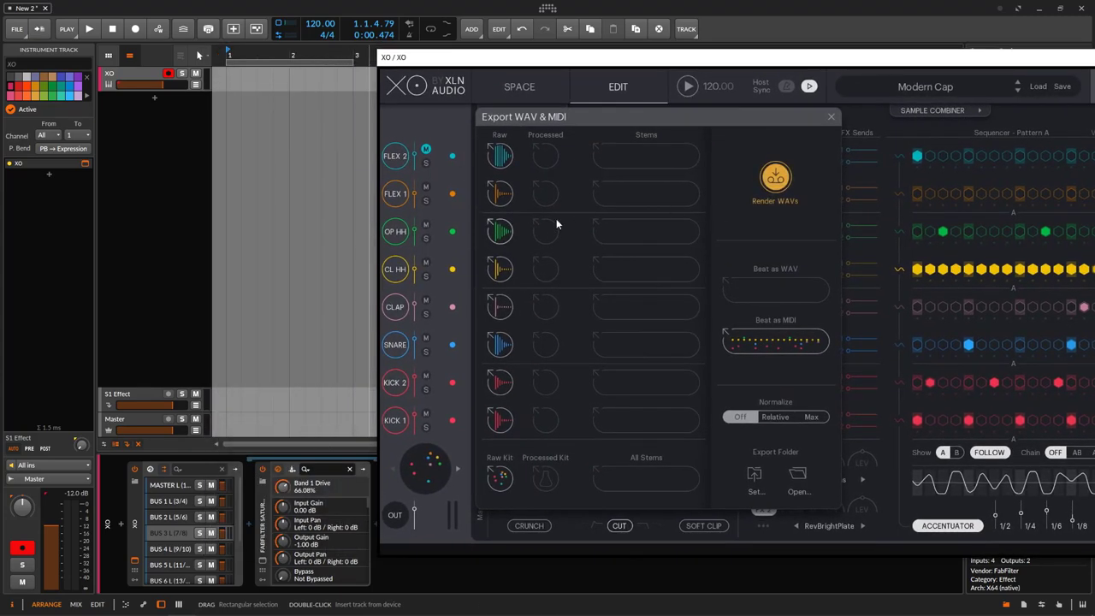
{"action": "left_click", "coordinate": [783, 176]}
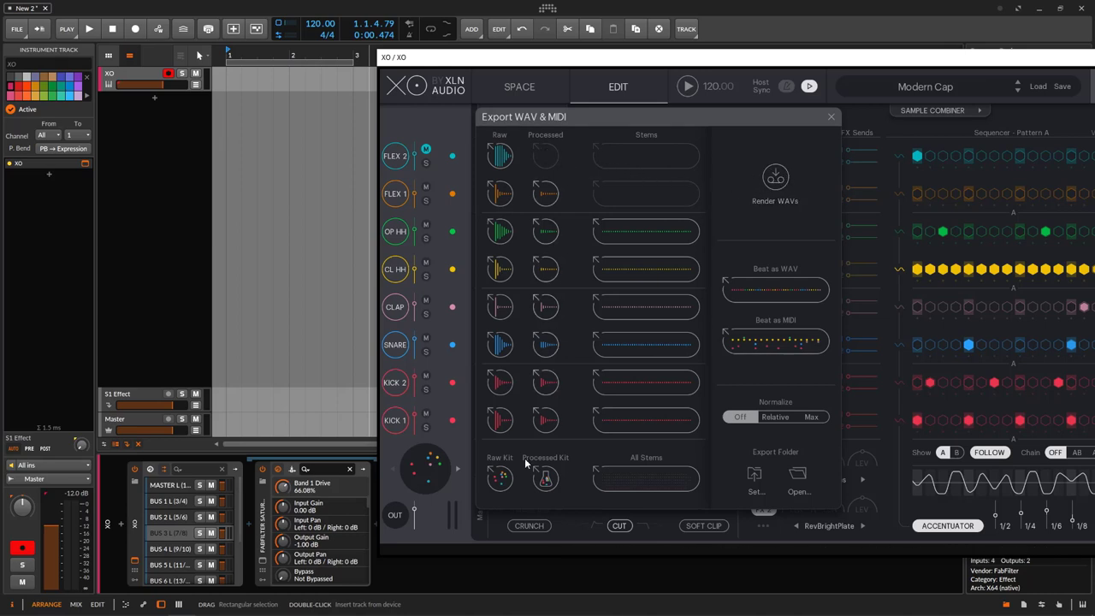
Step: Place the processed kit on the arranger timeline as audio tracks, view its clips, and undo the import
{"action": "left_click_drag", "start_coordinate": [560, 477], "coordinate": [222, 190]}
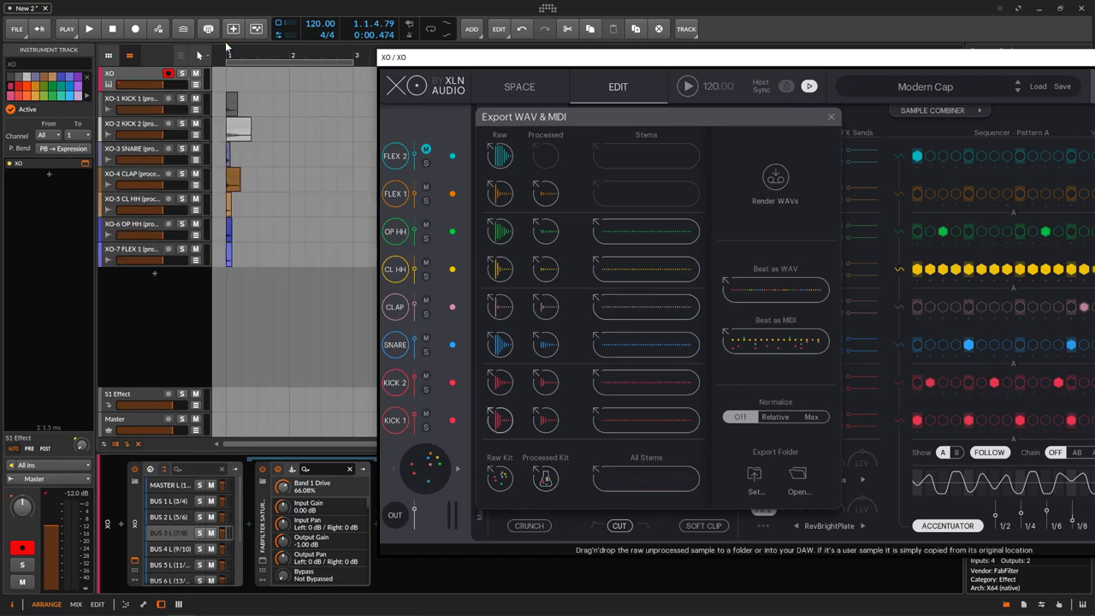
{"action": "scroll", "coordinate": [222, 190], "scroll_direction": "up", "scroll_amount": 5}
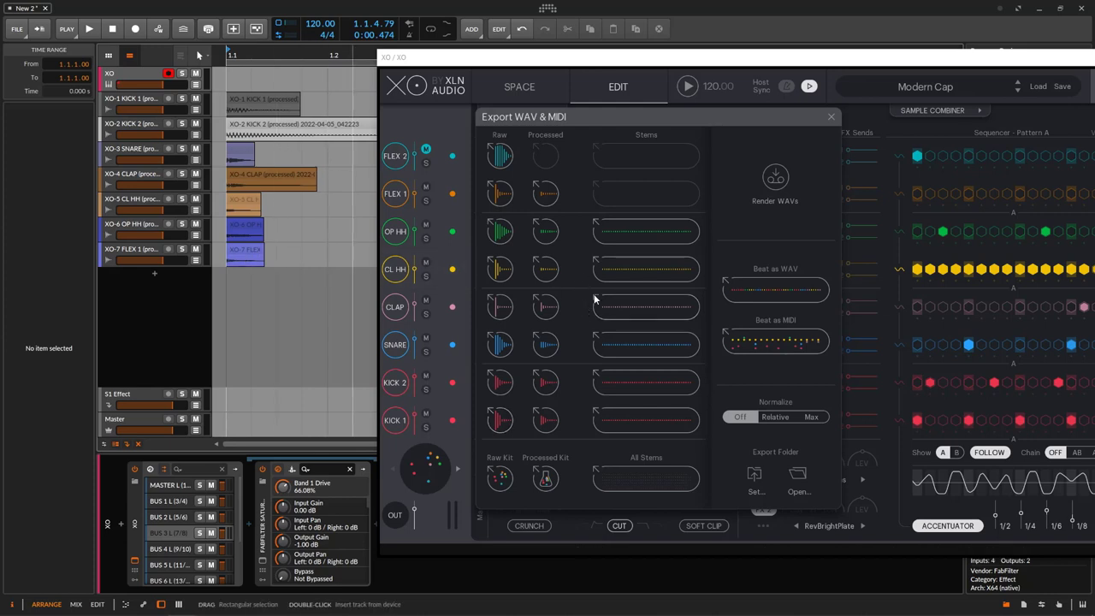
{"action": "key", "text": "ctrl+z"}
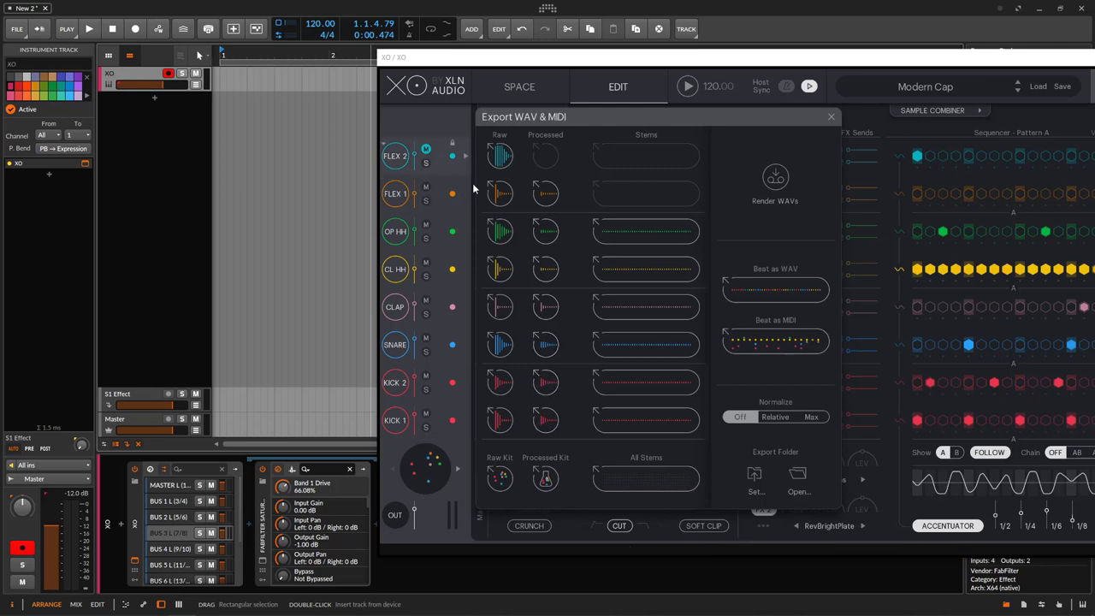
Step: Render the WAVs with Normalize set to Relative, and render them again with Normalize set to Max
{"action": "left_click", "coordinate": [776, 417]}
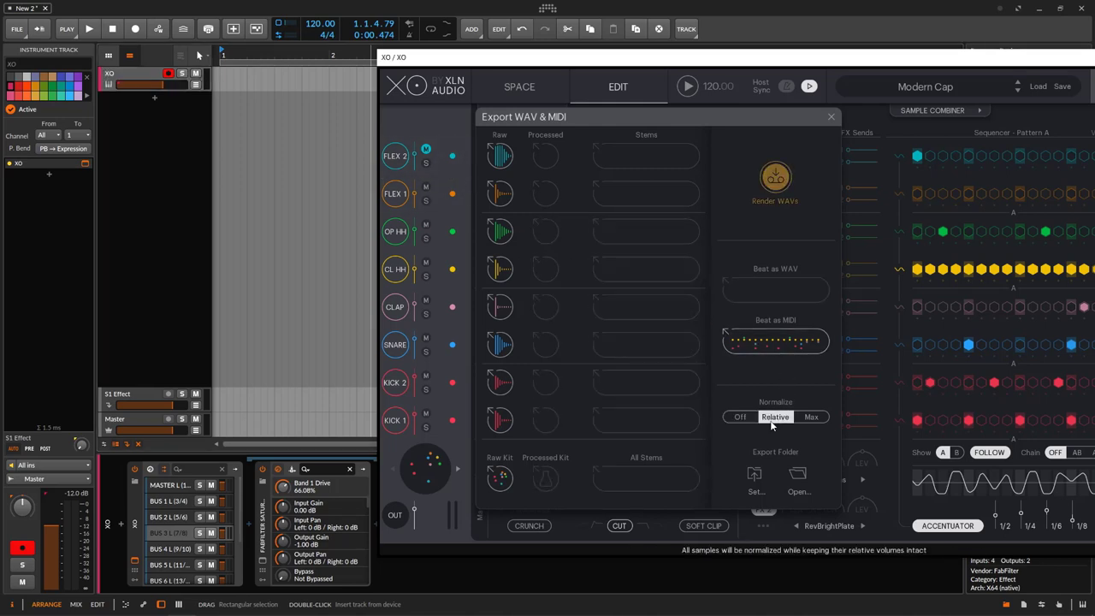
{"action": "left_click", "coordinate": [780, 179]}
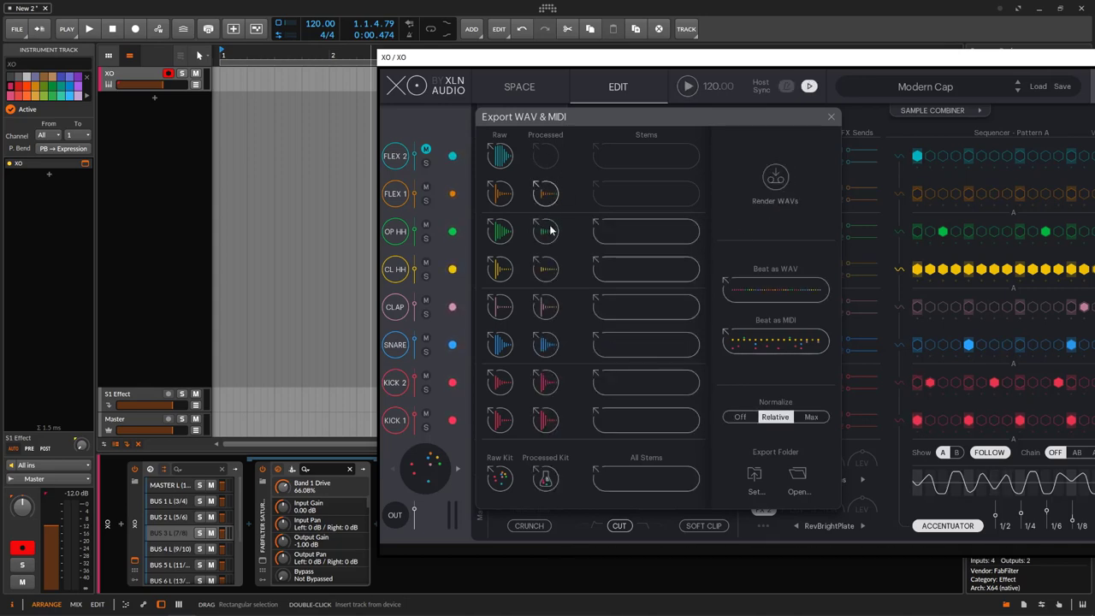
{"action": "left_click", "coordinate": [810, 417]}
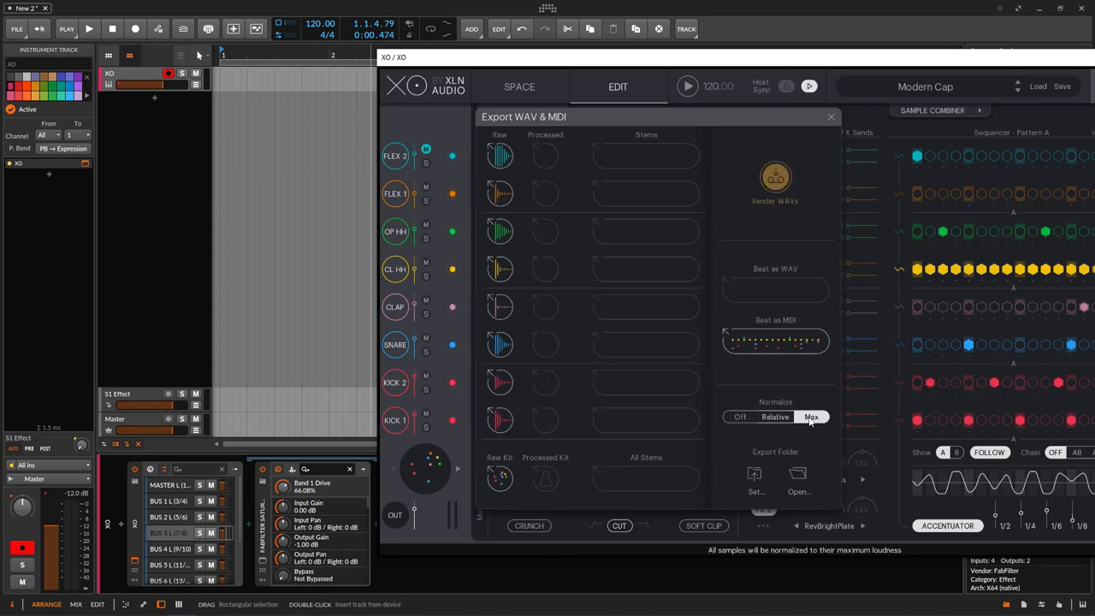
{"action": "left_click", "coordinate": [773, 183]}
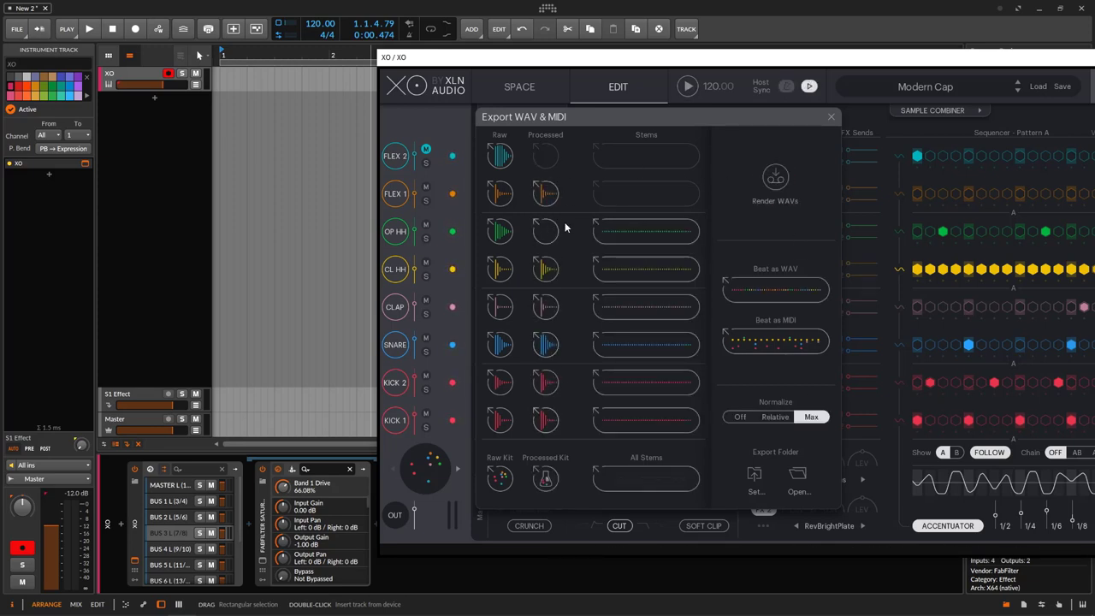
Step: Close the export panel, route FLEX 2's output to Master, and reset slots 1-8 to Master
{"action": "left_click", "coordinate": [831, 116]}
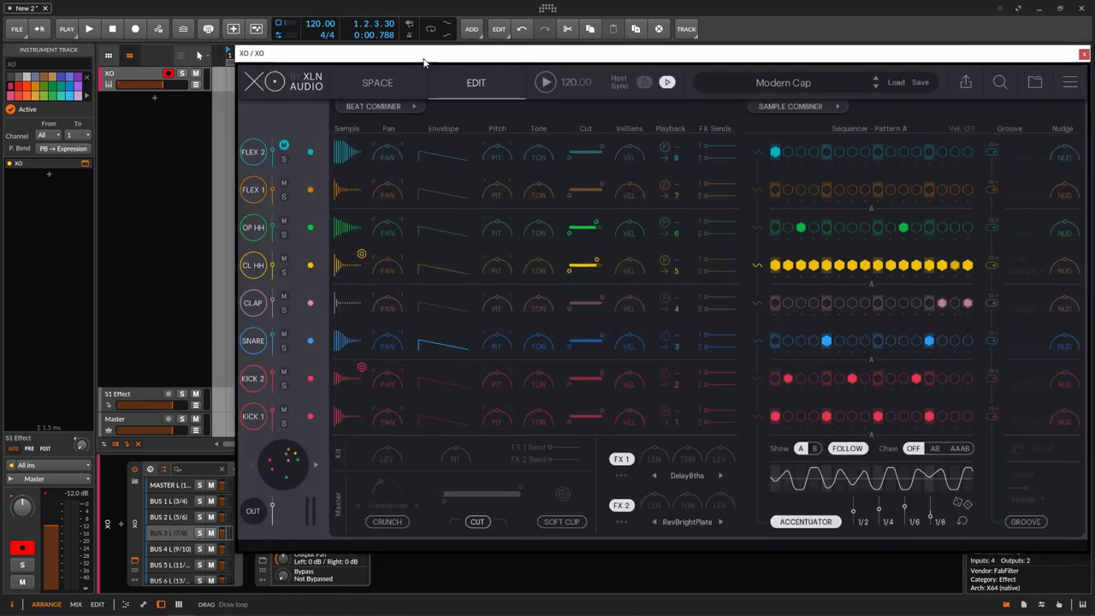
{"action": "left_click", "coordinate": [674, 158]}
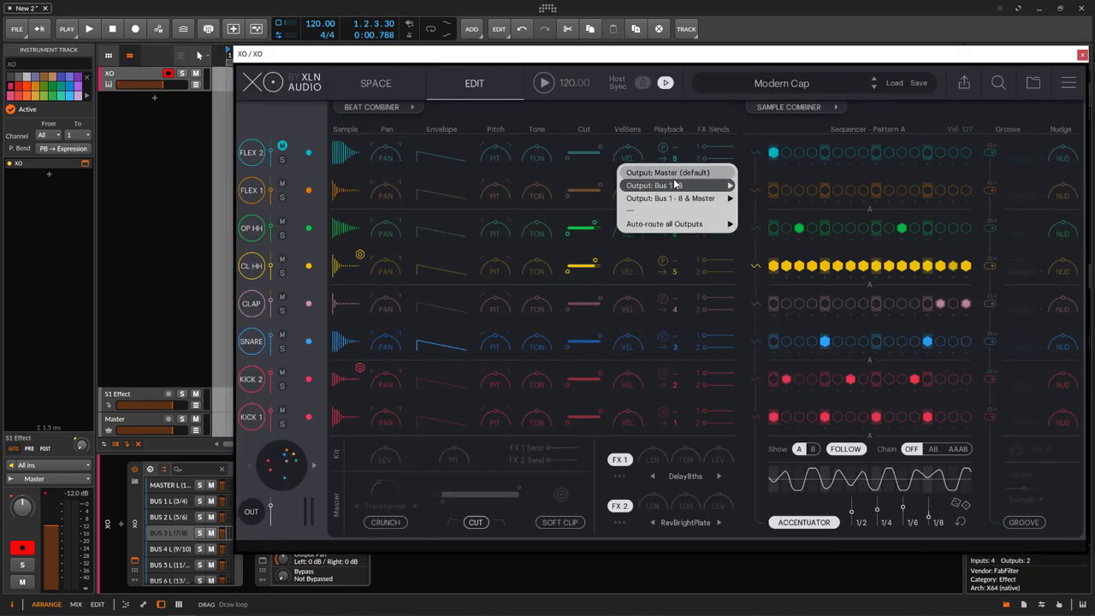
{"action": "left_click", "coordinate": [677, 172]}
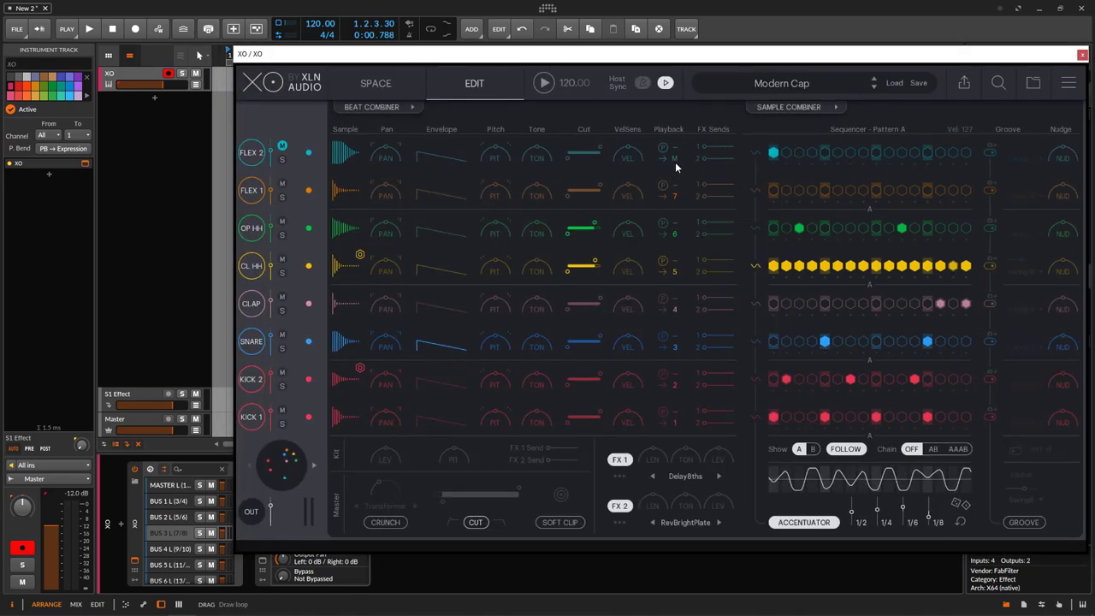
{"action": "left_click", "coordinate": [675, 161]}
{"action": "mouse_move", "coordinate": [673, 227]}
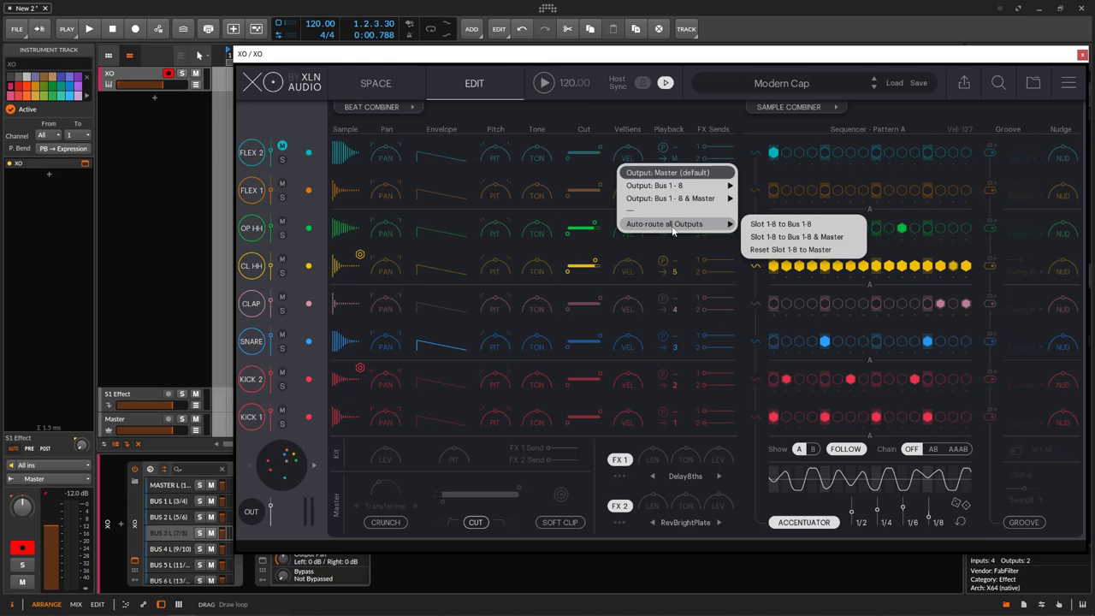
{"action": "left_click", "coordinate": [809, 249]}
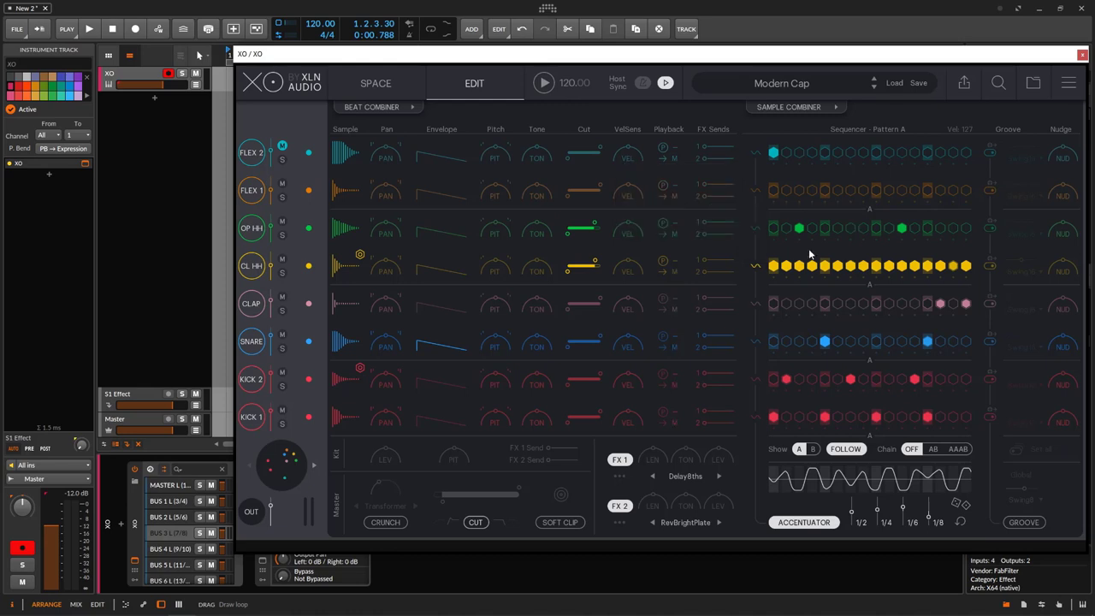
{"action": "left_click", "coordinate": [965, 84]}
{"action": "left_click_drag", "start_coordinate": [576, 57], "coordinate": [738, 83]}
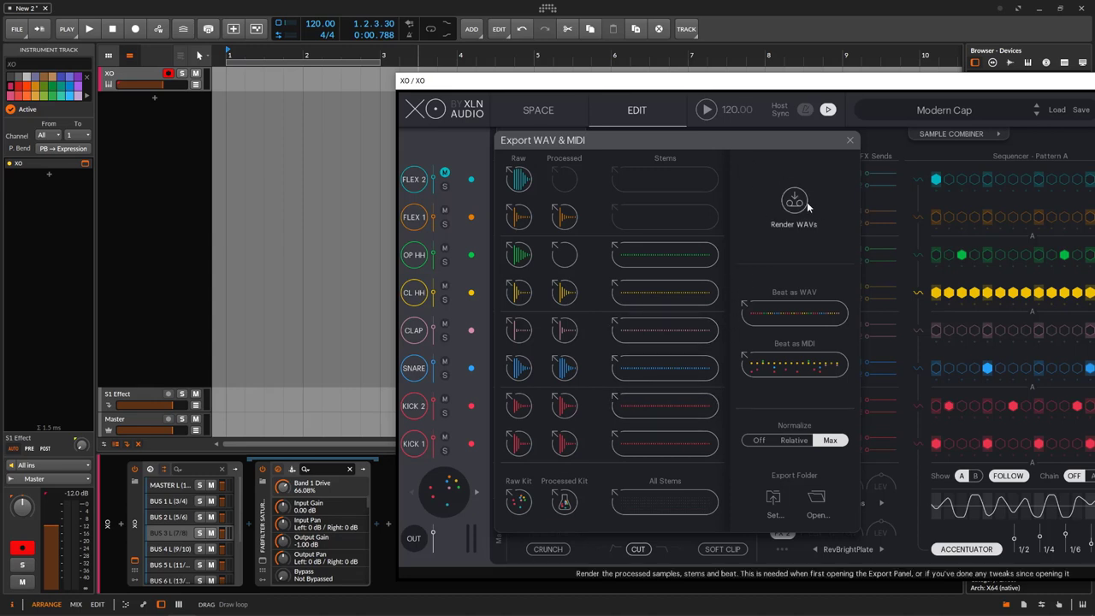
{"action": "left_click", "coordinate": [850, 140]}
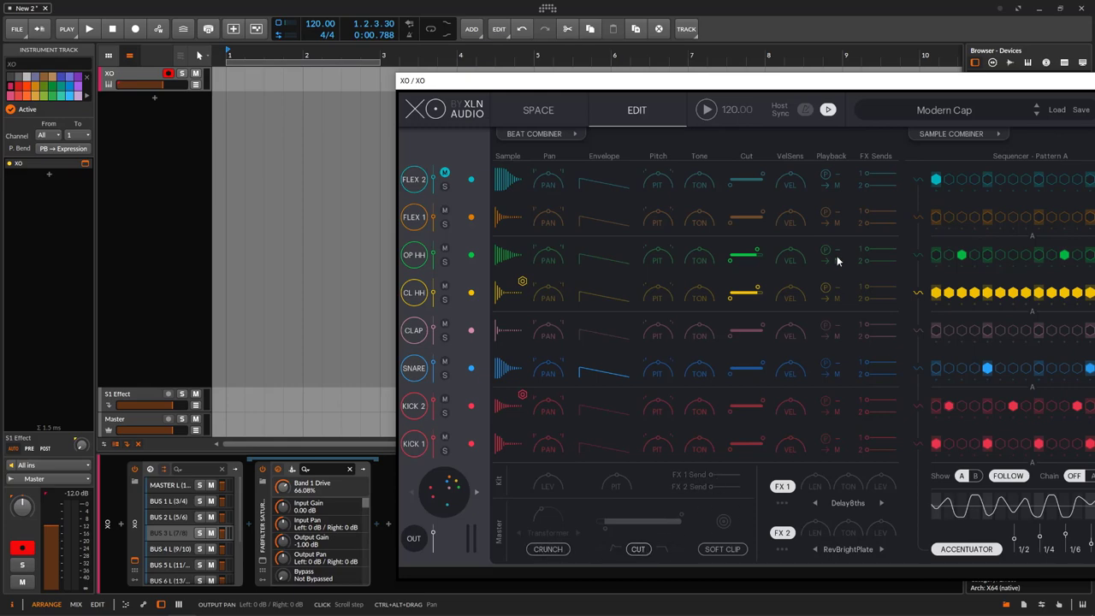
{"action": "left_click_drag", "start_coordinate": [1087, 86], "coordinate": [929, 82]}
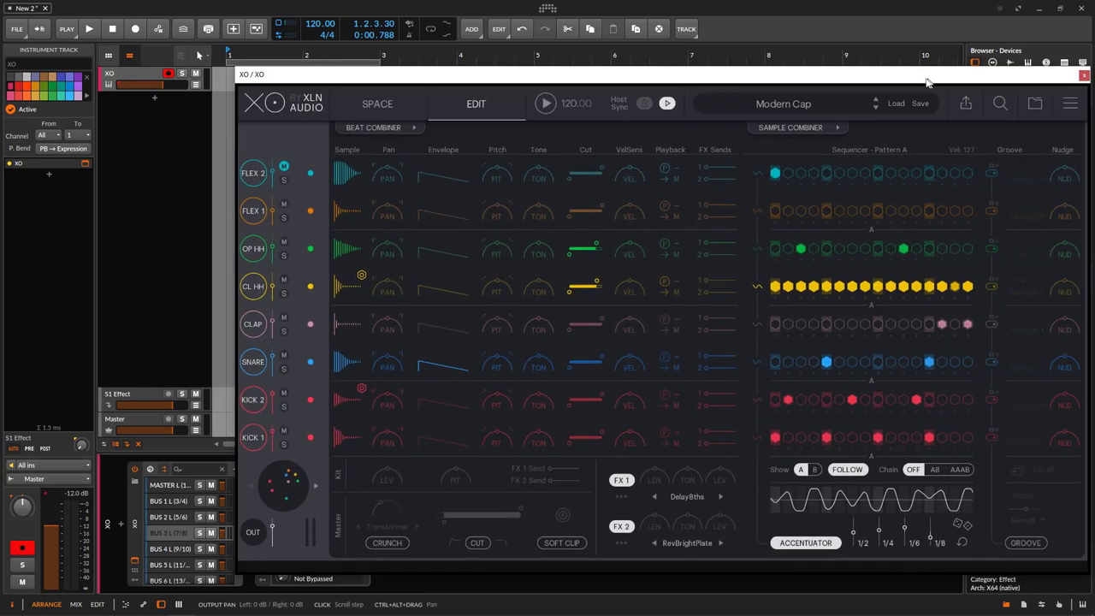
Step: Open the Export WAV & MIDI panel, render the WAVs with Normalize at Max, and position the XO window beside the arranger tracks
{"action": "left_click", "coordinate": [965, 102]}
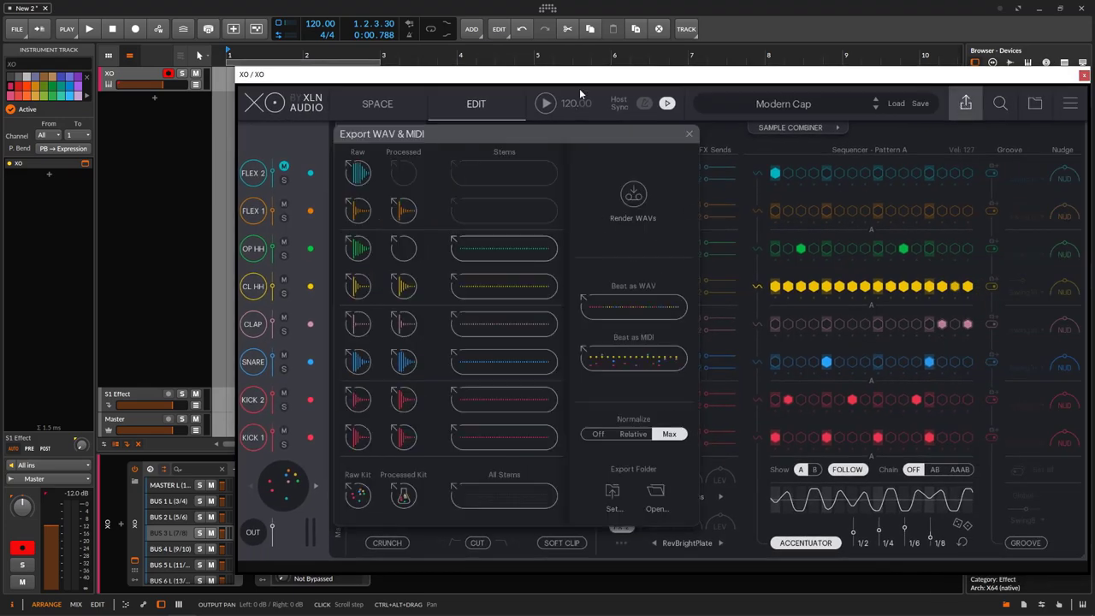
{"action": "left_click", "coordinate": [644, 187]}
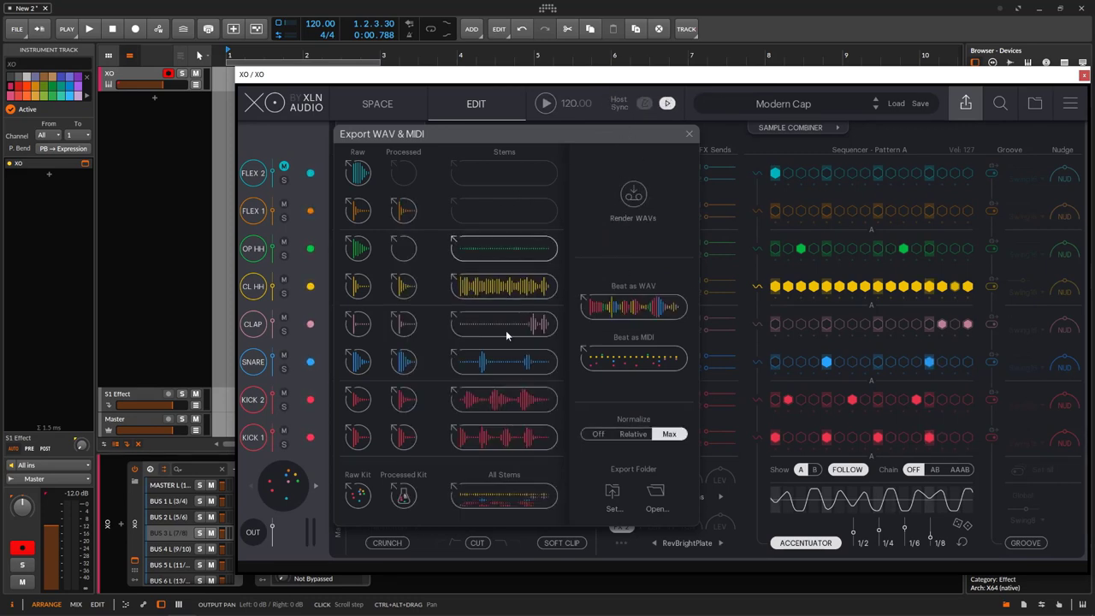
{"action": "left_click_drag", "start_coordinate": [623, 88], "coordinate": [803, 93]}
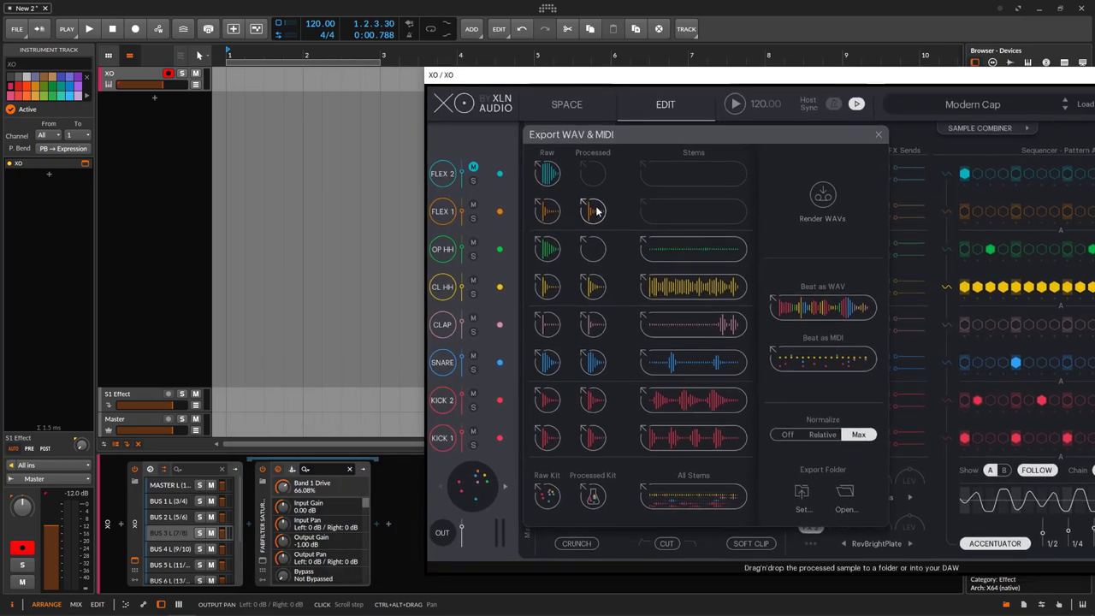
{"action": "left_click_drag", "start_coordinate": [894, 87], "coordinate": [802, 103]}
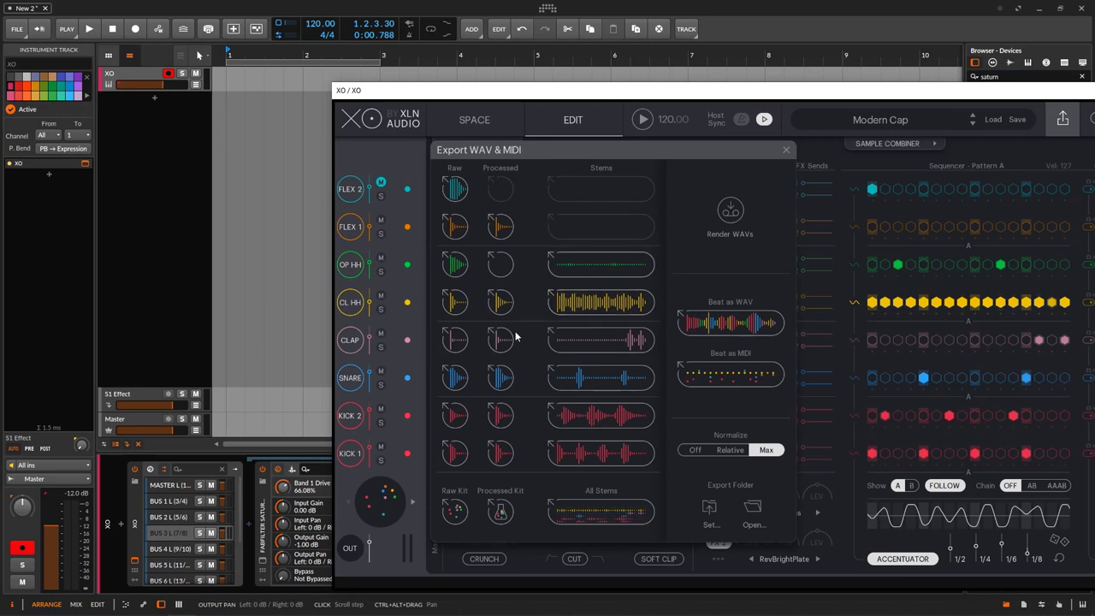
Step: Place all stems on the arranger as separate audio tracks at bar 1, mute the XO track, and play the stems back
{"action": "left_click_drag", "start_coordinate": [604, 515], "coordinate": [275, 222]}
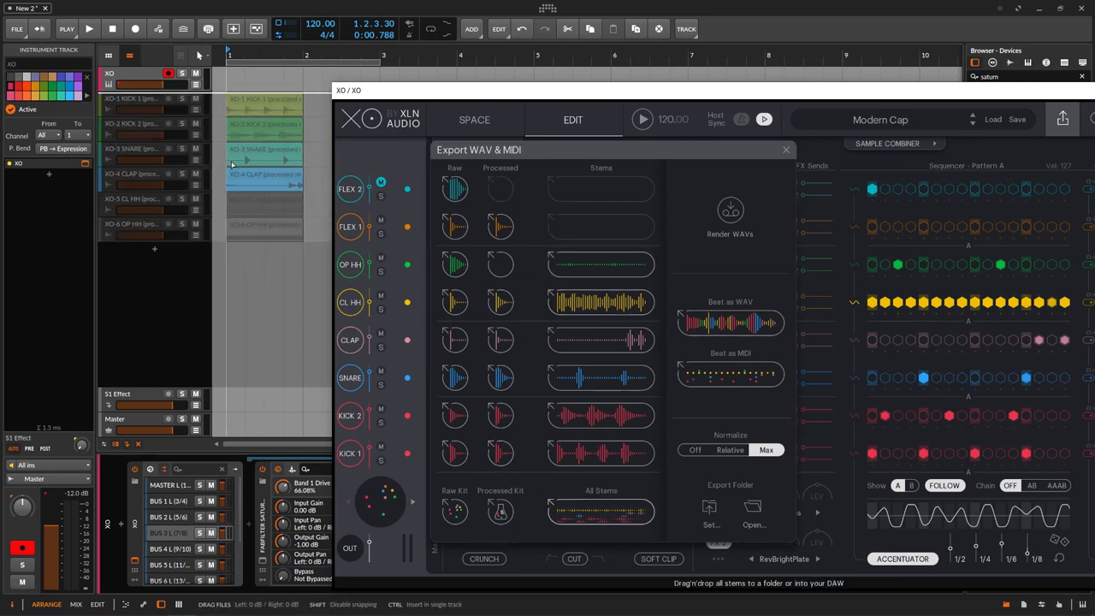
{"action": "left_click_drag", "start_coordinate": [231, 163], "coordinate": [231, 162]}
{"action": "left_click", "coordinate": [147, 55]}
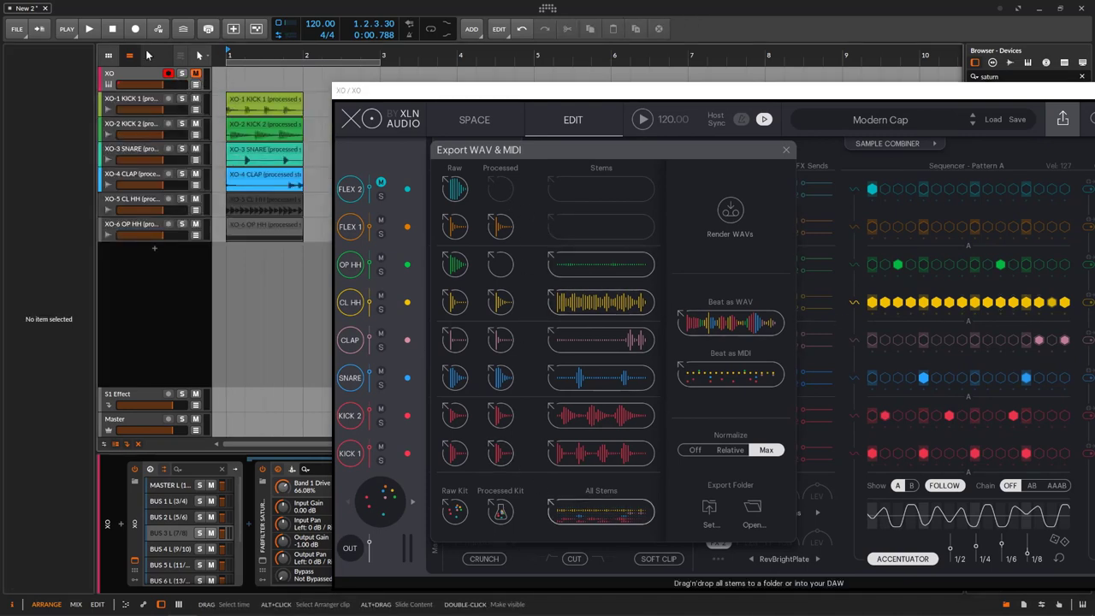
{"action": "left_click", "coordinate": [89, 29]}
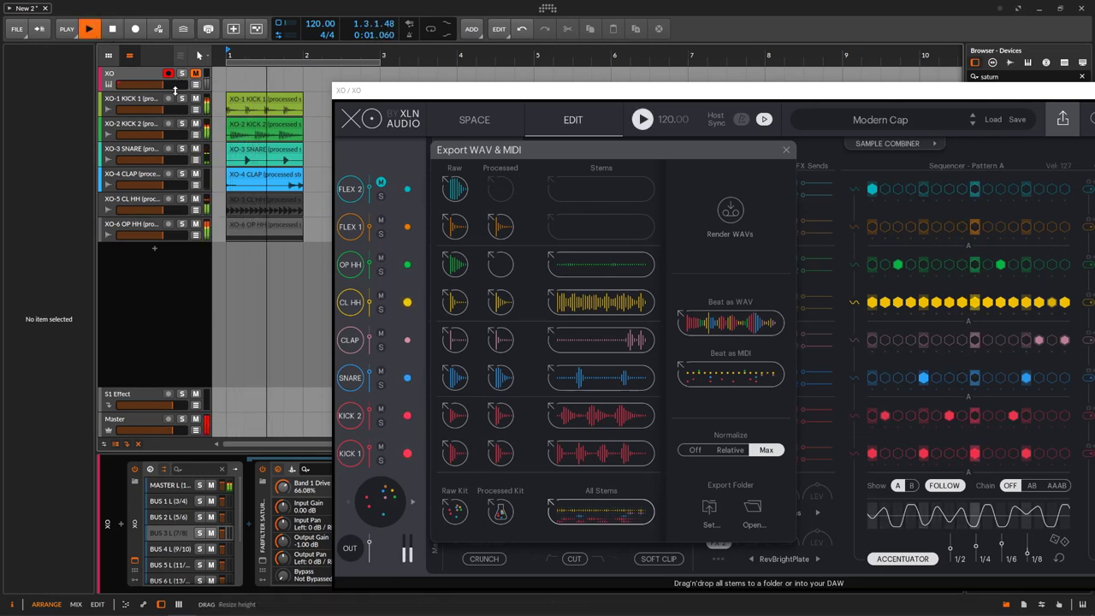
{"action": "left_click", "coordinate": [113, 29]}
Step: Set Normalize to Relative and delete the six imported stem tracks, XO-1 KICK 1 through XO-6 OP HH
{"action": "left_click", "coordinate": [120, 161]}
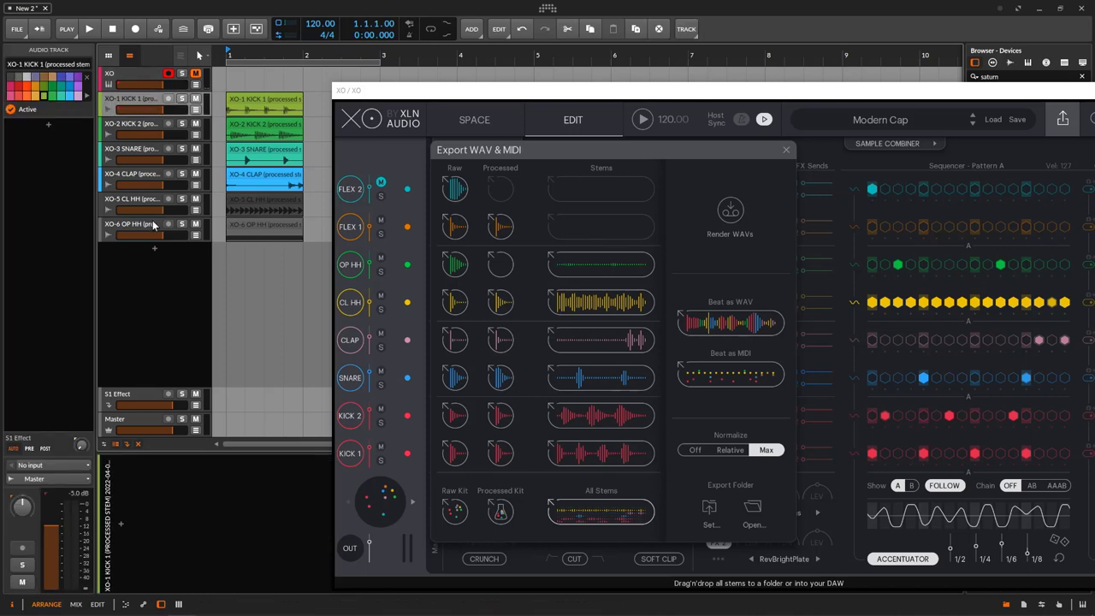
{"action": "left_click", "coordinate": [730, 450]}
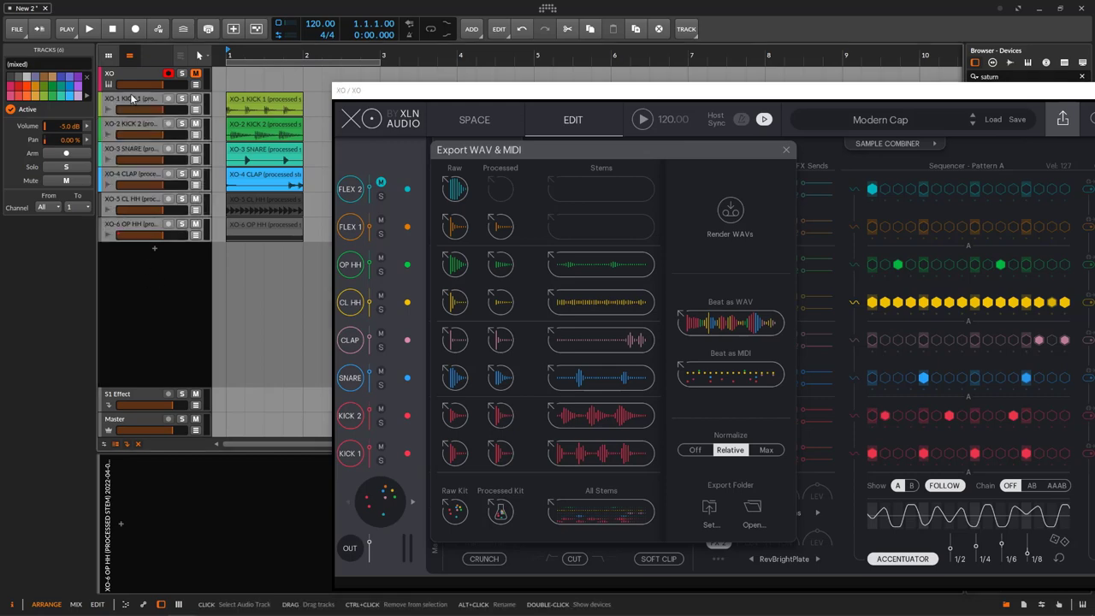
{"action": "left_click", "coordinate": [147, 226]}
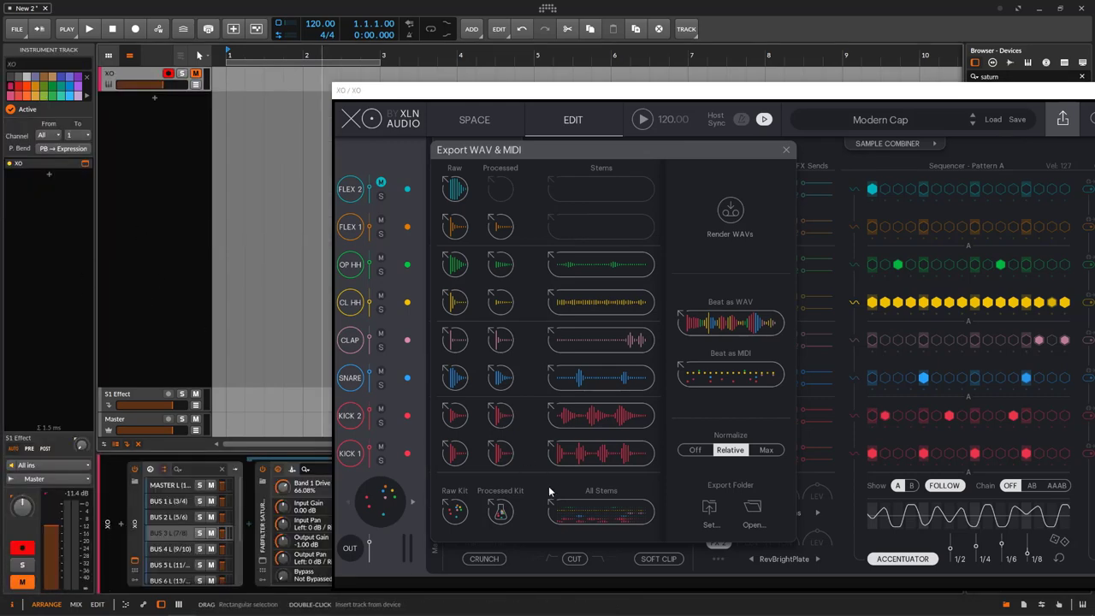
Step: Render the WAVs with Normalize off, place all stems at bar 1 of the arranger, and play them back
{"action": "left_click", "coordinate": [696, 451]}
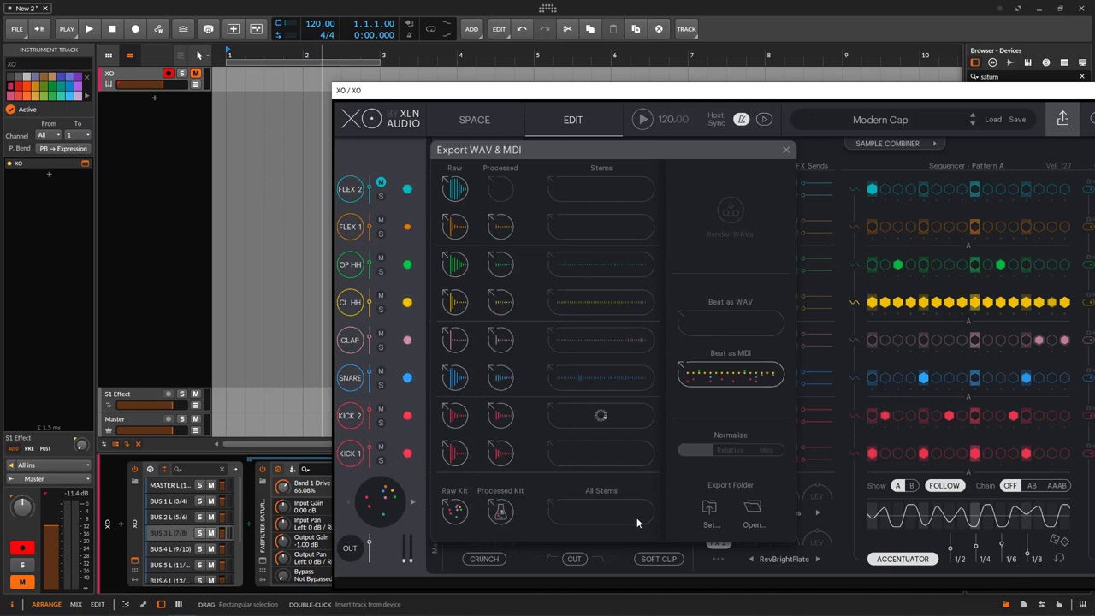
{"action": "left_click_drag", "start_coordinate": [606, 513], "coordinate": [229, 154]}
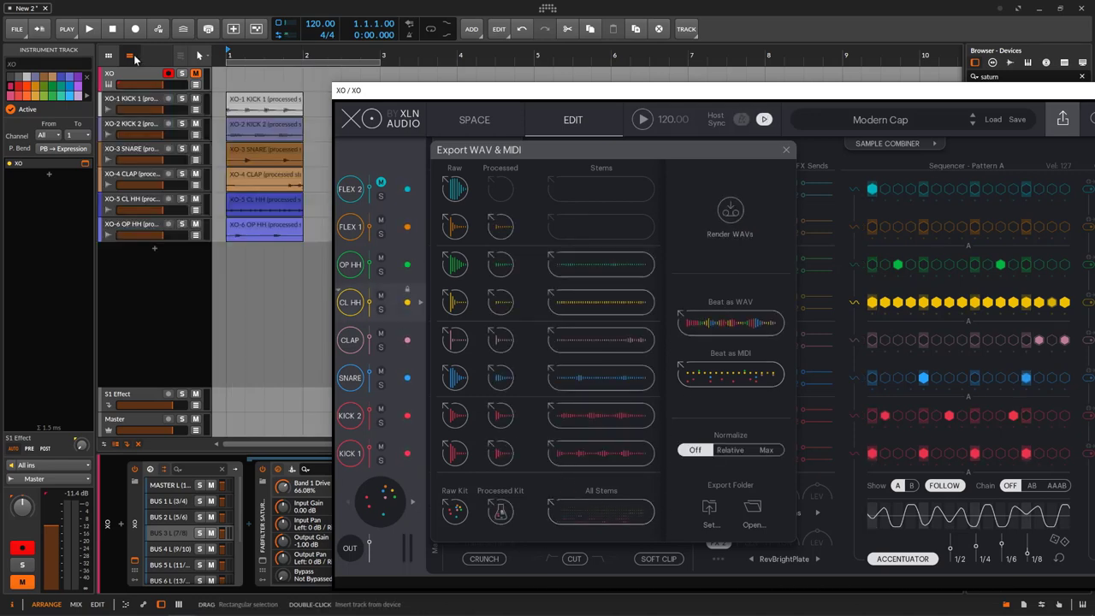
{"action": "left_click", "coordinate": [89, 29]}
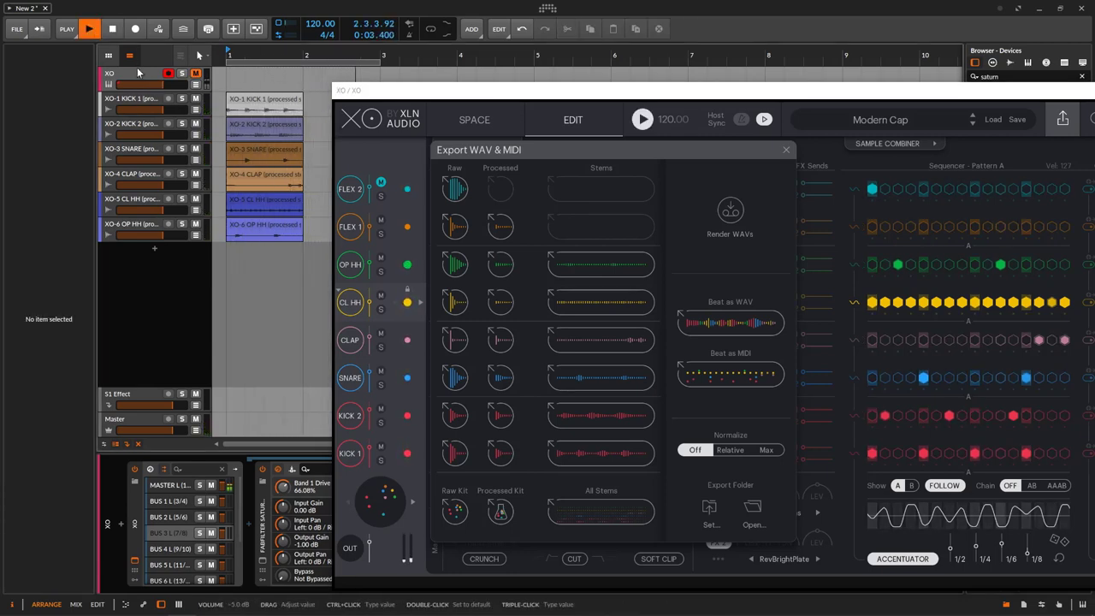
{"action": "key", "text": "space"}
Step: Select the range of non-normalized stem tracks from KICK 1 to OP HH and remove them from the arranger
{"action": "left_click", "coordinate": [142, 101]}
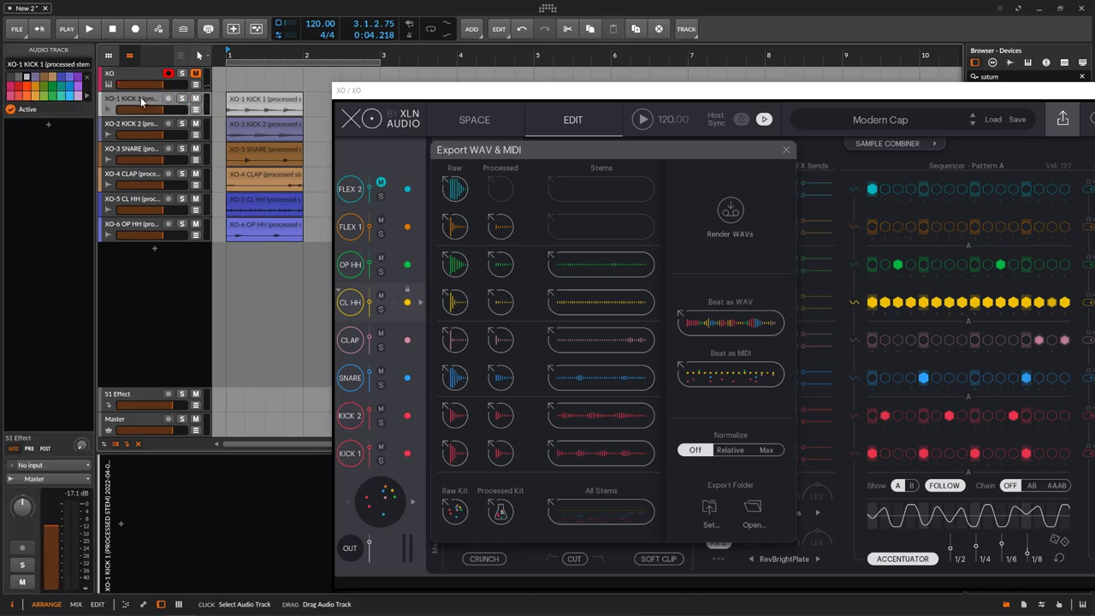
{"action": "left_click", "coordinate": [154, 231], "text": "shift"}
{"action": "key", "text": "Delete"}
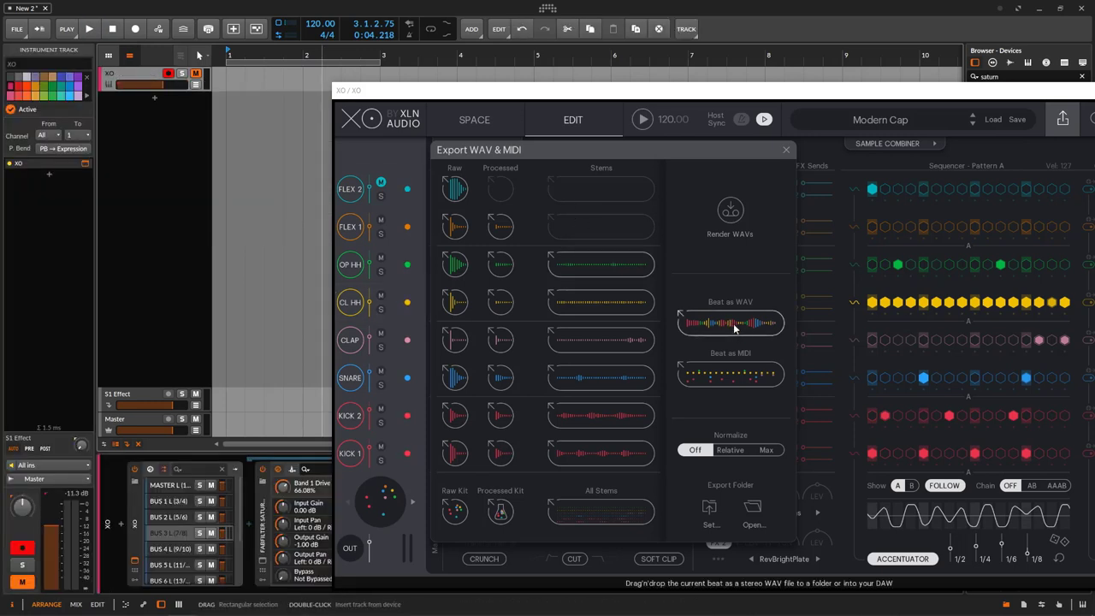
Step: Place the beat as a WAV on a new arranger track, solo and play it, and delete that track
{"action": "left_click_drag", "start_coordinate": [733, 323], "coordinate": [223, 126]}
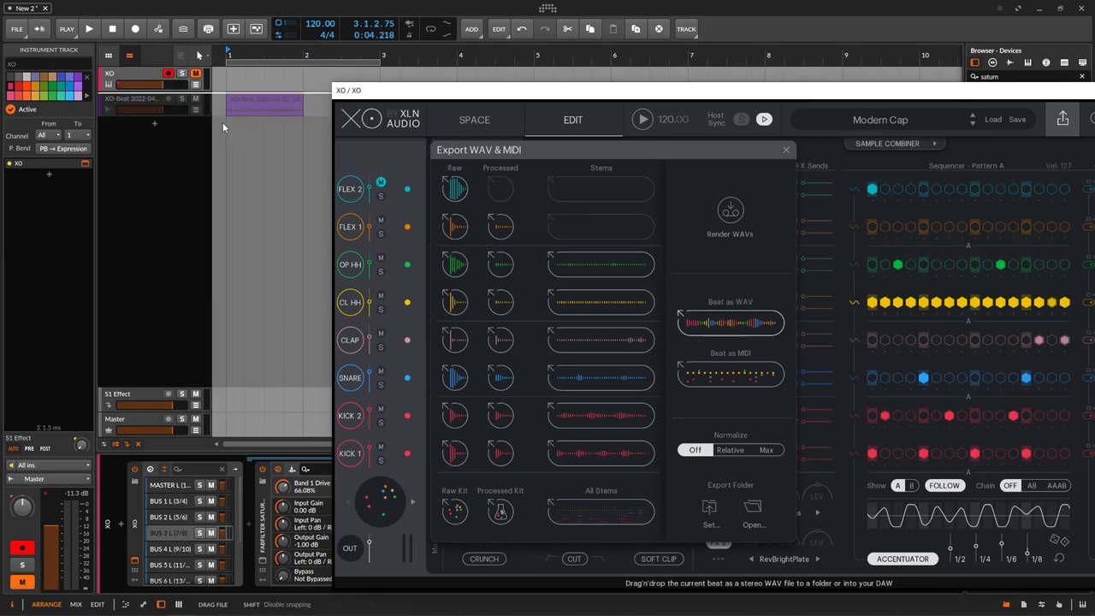
{"action": "left_click", "coordinate": [180, 97]}
{"action": "left_click", "coordinate": [98, 32]}
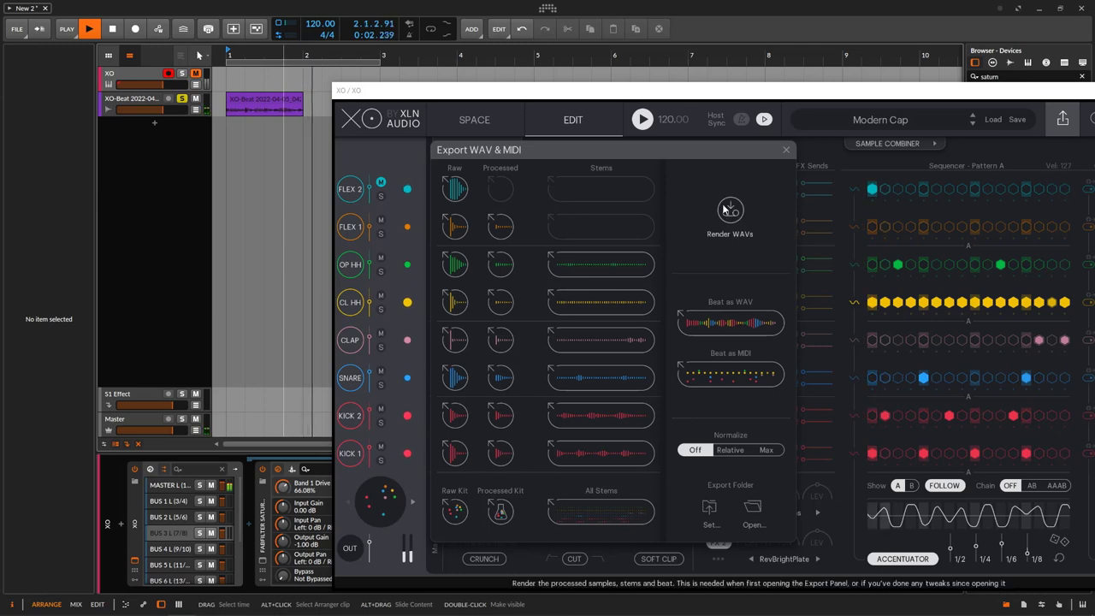
{"action": "left_click", "coordinate": [131, 102]}
{"action": "key", "text": "Delete"}
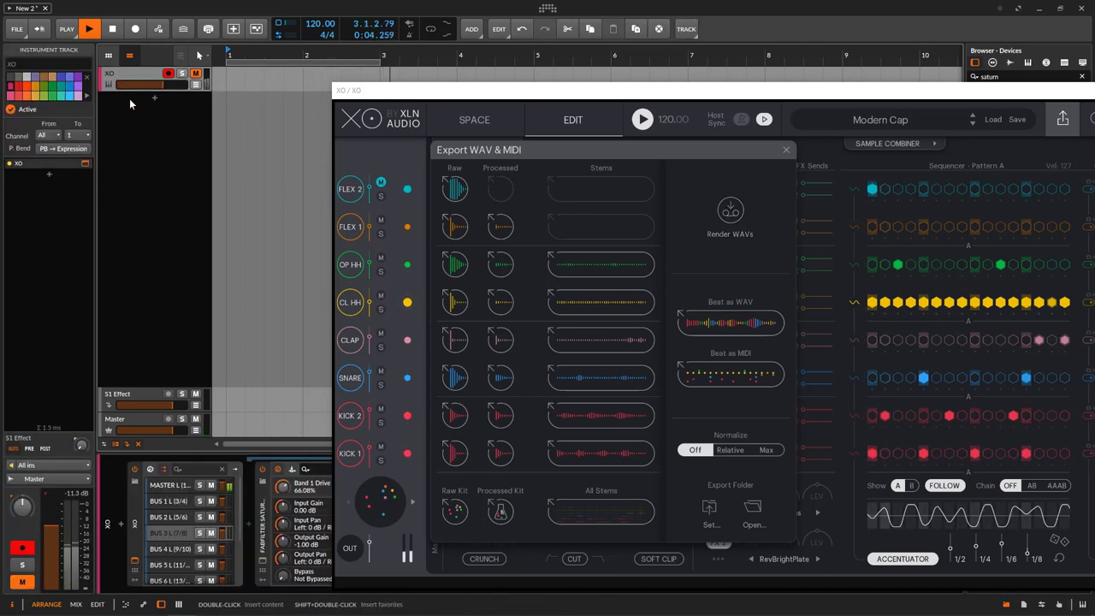
{"action": "key", "text": "space"}
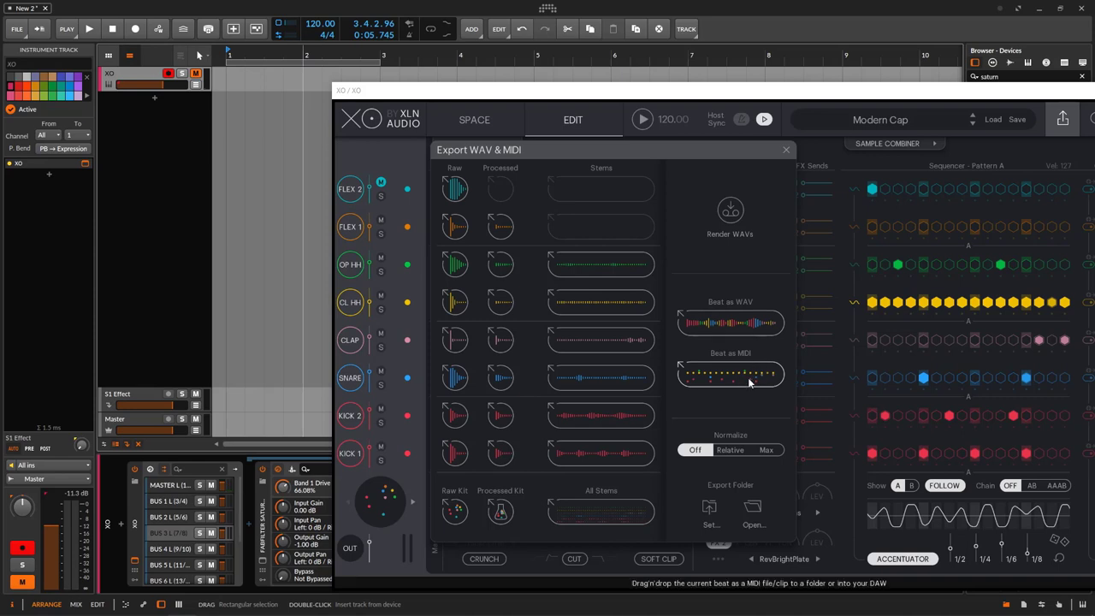
Step: Place the beat as MIDI on a new arranger track at bar 1 and enlarge the track's height to show its notes
{"action": "left_click_drag", "start_coordinate": [743, 385], "coordinate": [694, 343]}
{"action": "left_click_drag", "start_coordinate": [336, 207], "coordinate": [228, 150]}
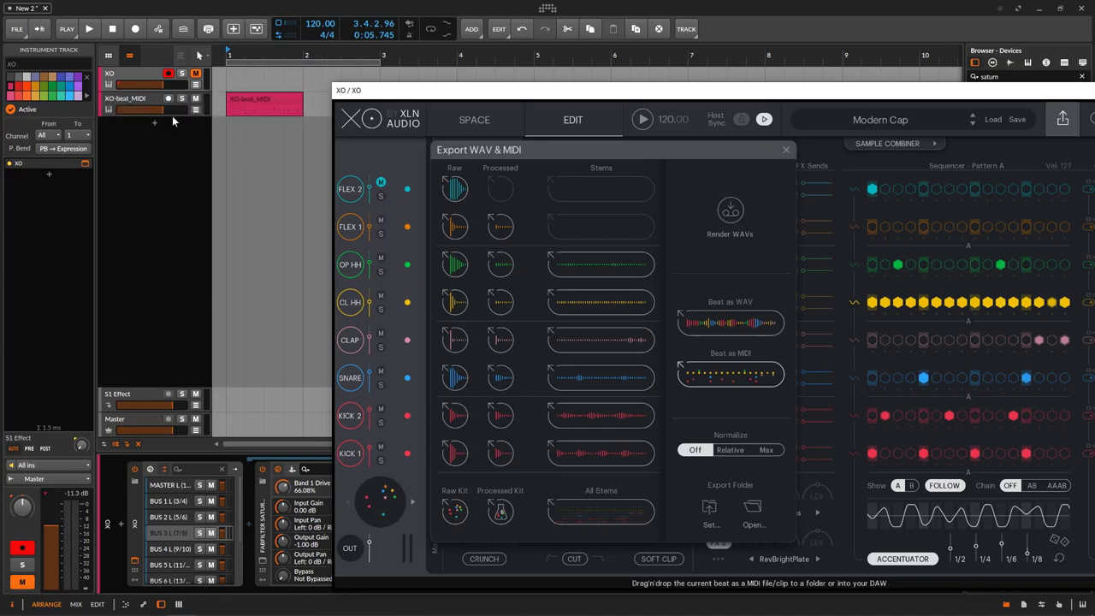
{"action": "left_click_drag", "start_coordinate": [171, 123], "coordinate": [170, 184]}
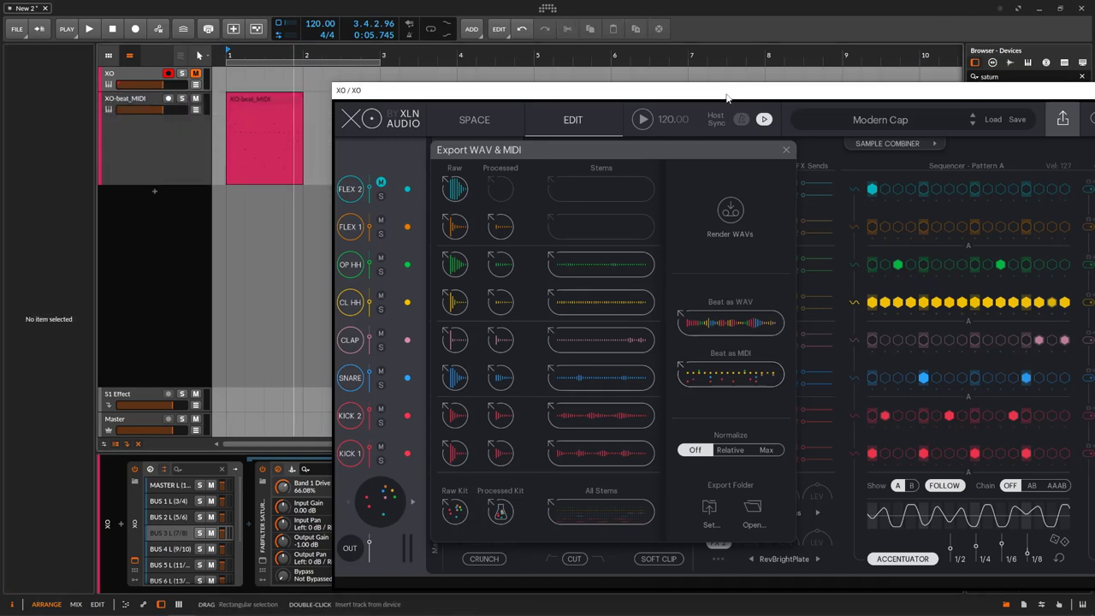
Step: Close the XO window, search the devices for "drum", and add Drum Machine to the XO-beat_MIDI track
{"action": "left_click_drag", "start_coordinate": [726, 97], "coordinate": [754, 86]}
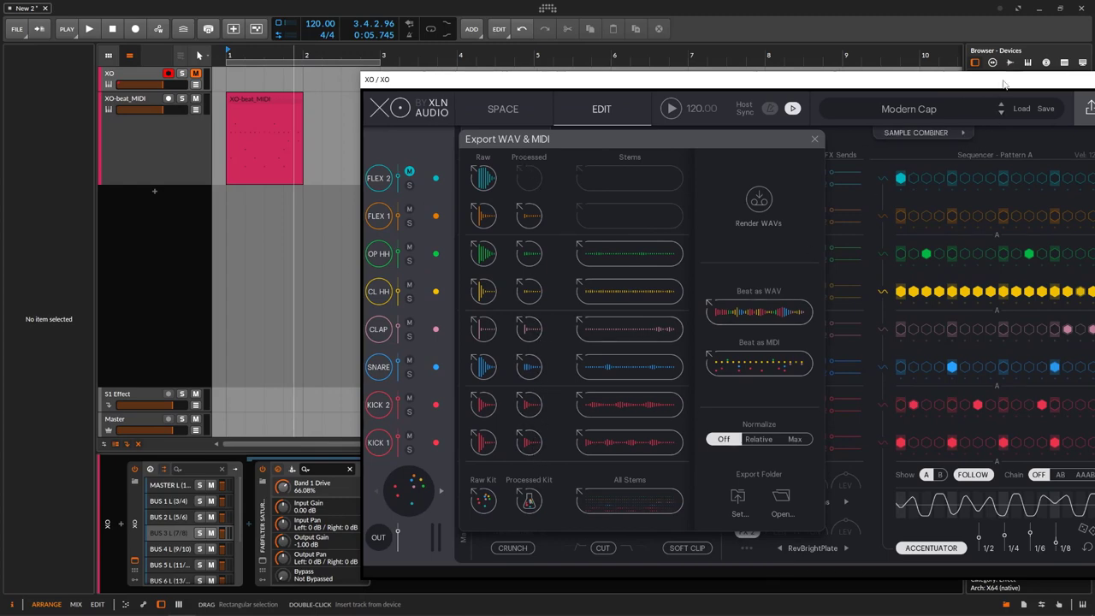
{"action": "left_click_drag", "start_coordinate": [1005, 84], "coordinate": [804, 113]}
{"action": "left_click", "coordinate": [1014, 111]}
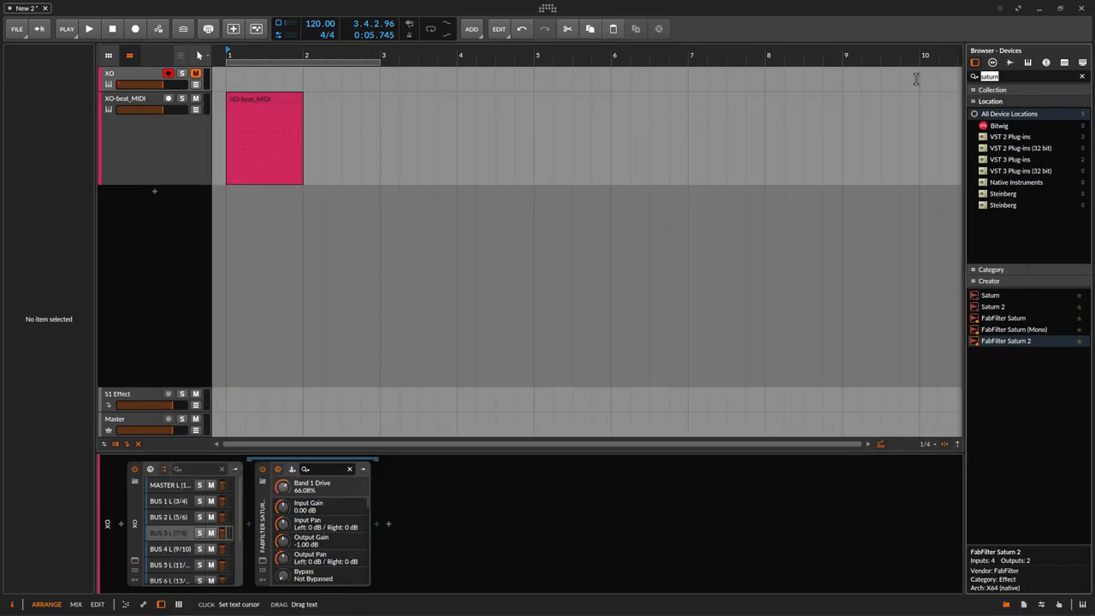
{"action": "type", "text": "sk"}
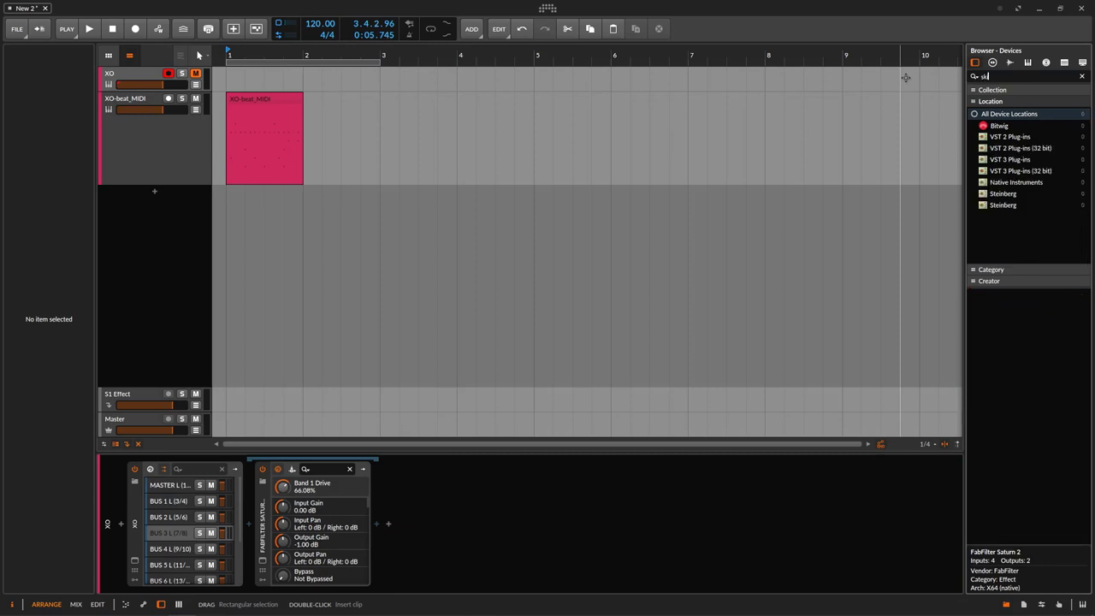
{"action": "key", "text": "BackSpace"}
{"action": "key", "text": "BackSpace"}
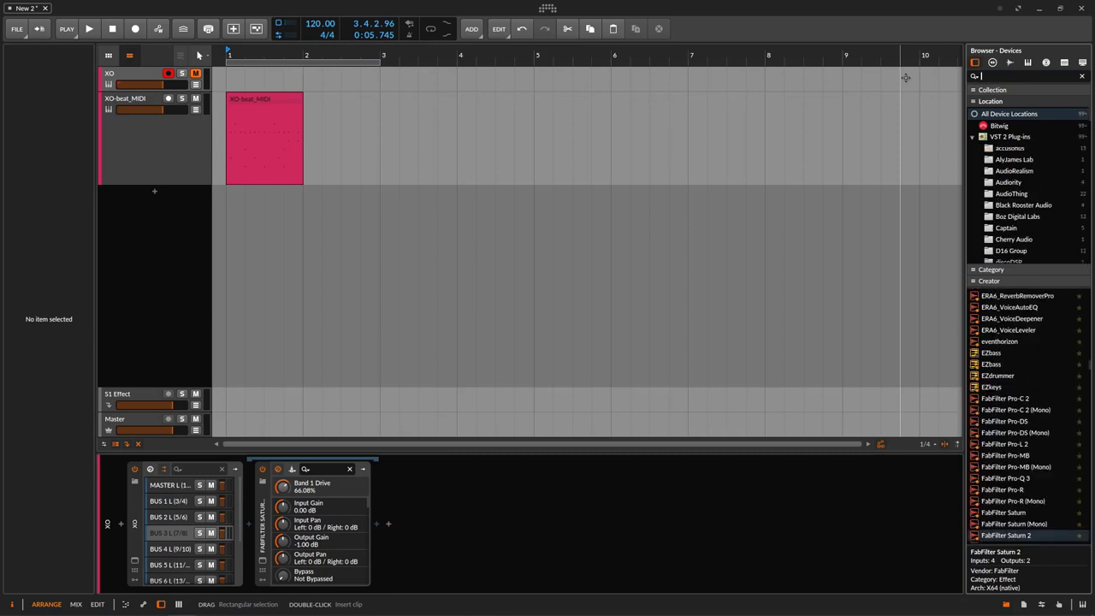
{"action": "type", "text": "drum"}
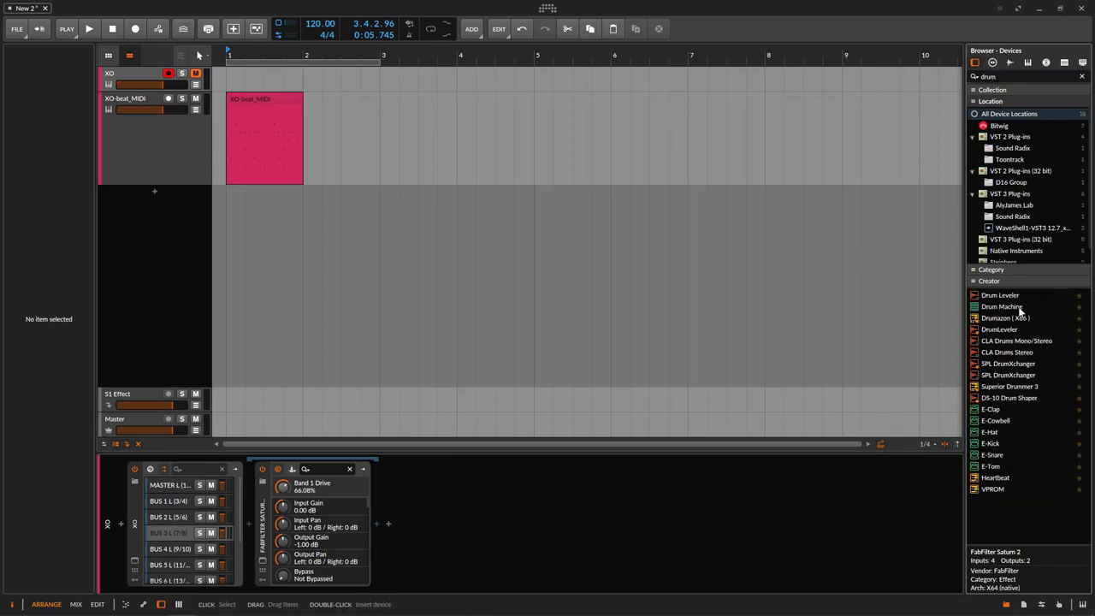
{"action": "left_click_drag", "start_coordinate": [1019, 308], "coordinate": [233, 158]}
{"action": "left_click_drag", "start_coordinate": [168, 140], "coordinate": [166, 136]}
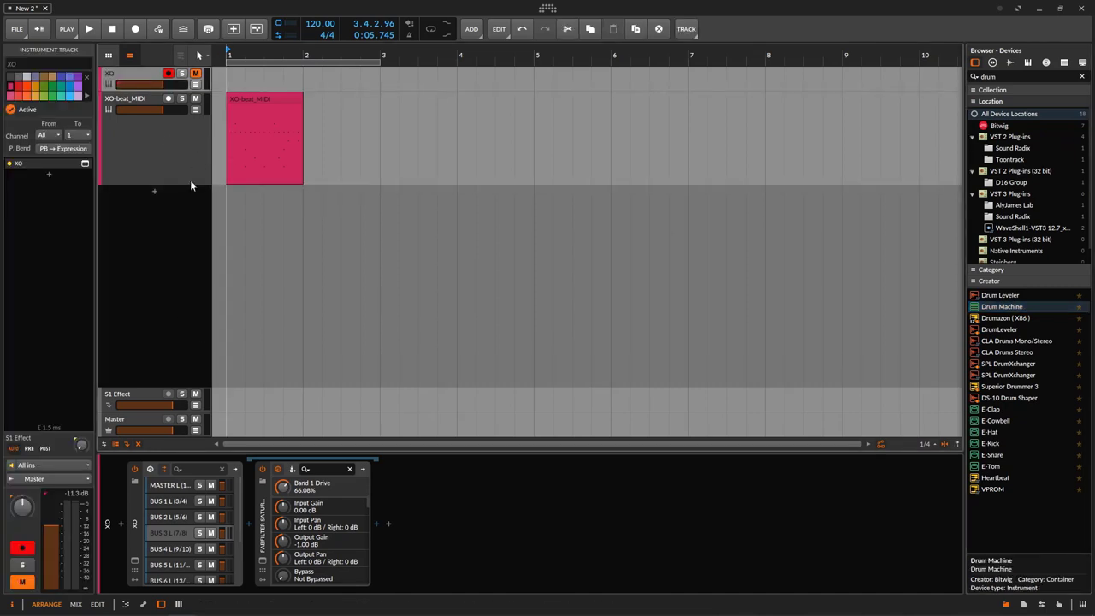
Step: Reopen the XO window beside the arranger and place the processed kit on the XO-beat_MIDI track's Drum Machine pads starting at C1
{"action": "left_click", "coordinate": [137, 77]}
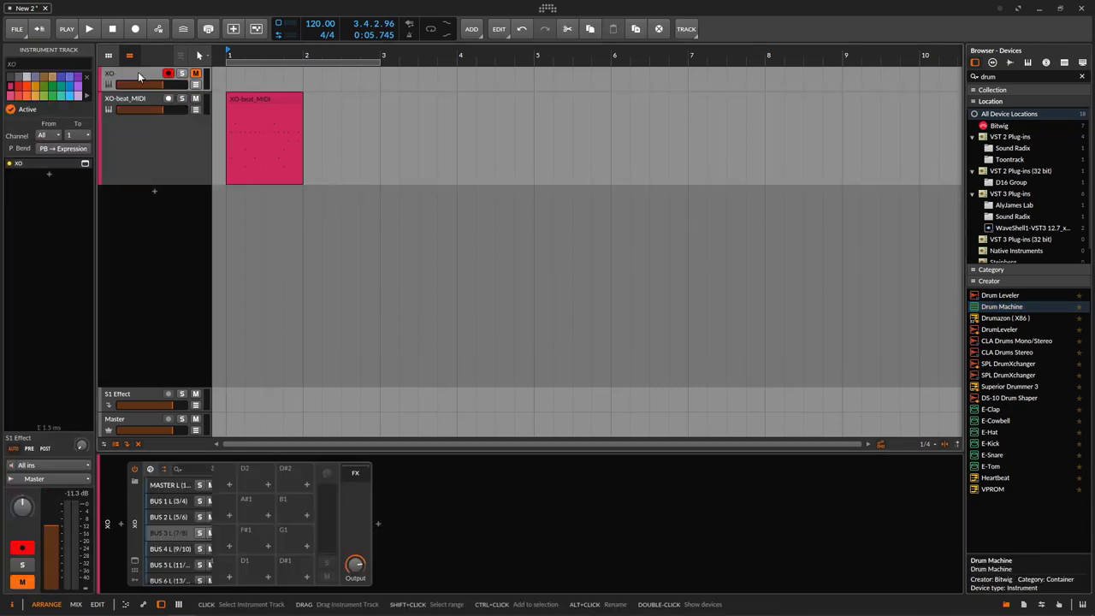
{"action": "left_click", "coordinate": [134, 563]}
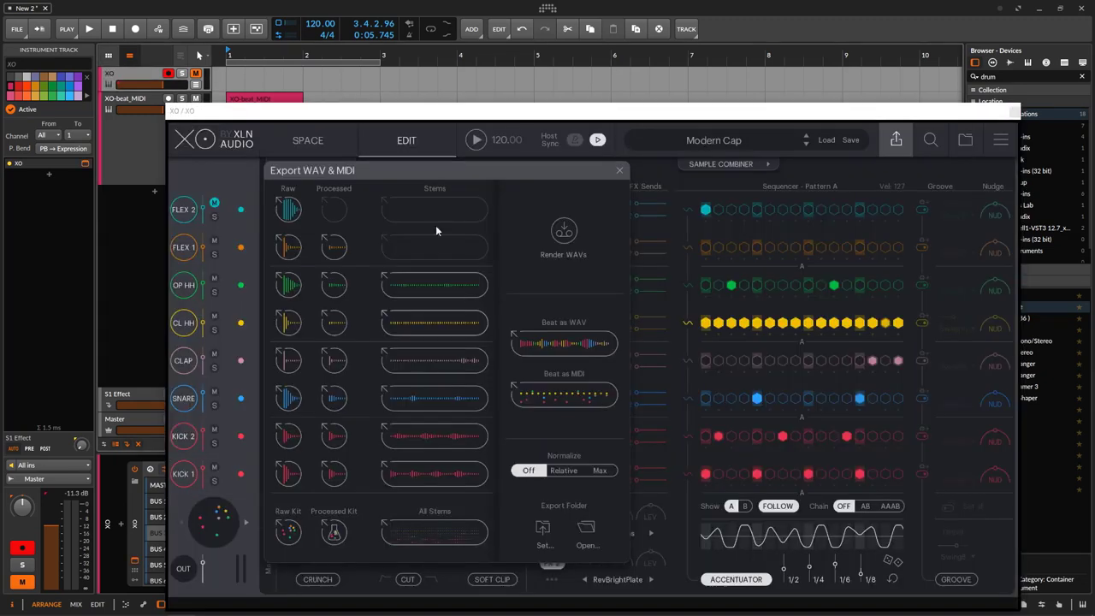
{"action": "left_click_drag", "start_coordinate": [374, 112], "coordinate": [562, 67]}
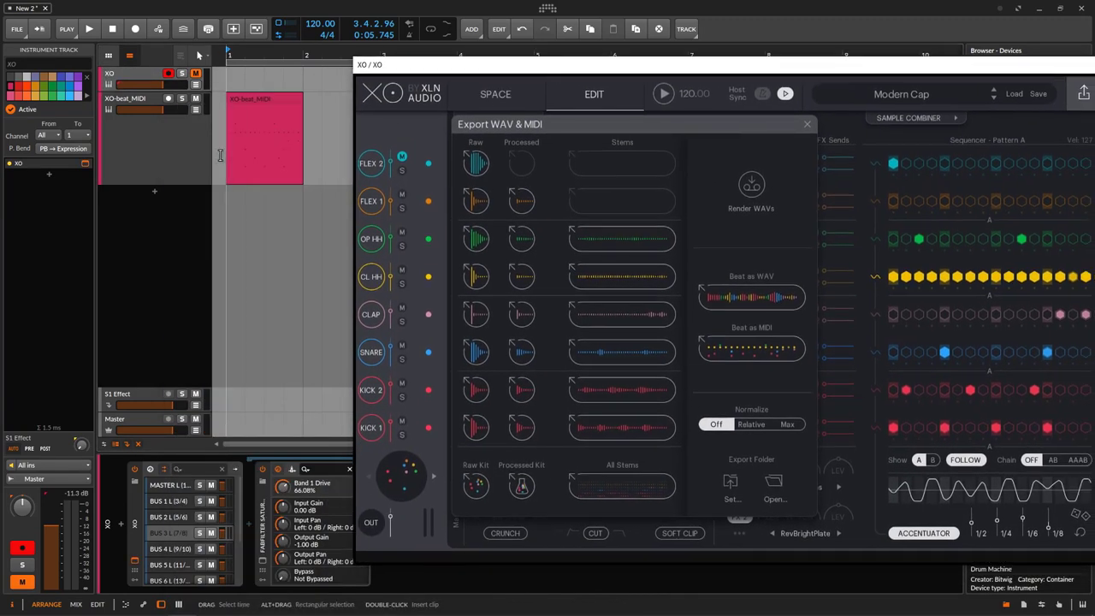
{"action": "left_click", "coordinate": [164, 162]}
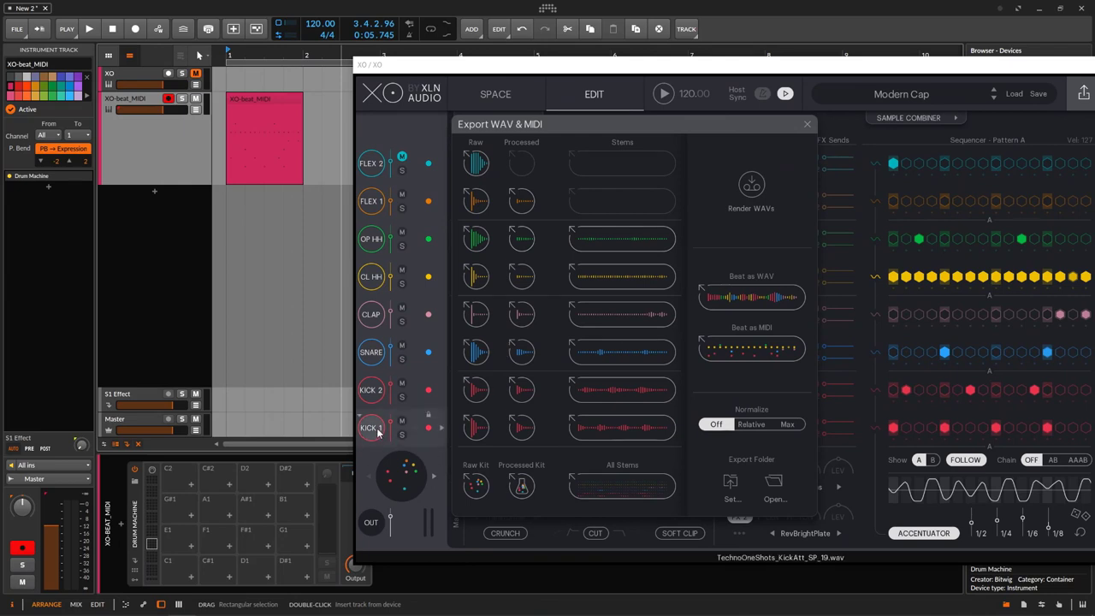
{"action": "left_click_drag", "start_coordinate": [524, 433], "coordinate": [258, 565]}
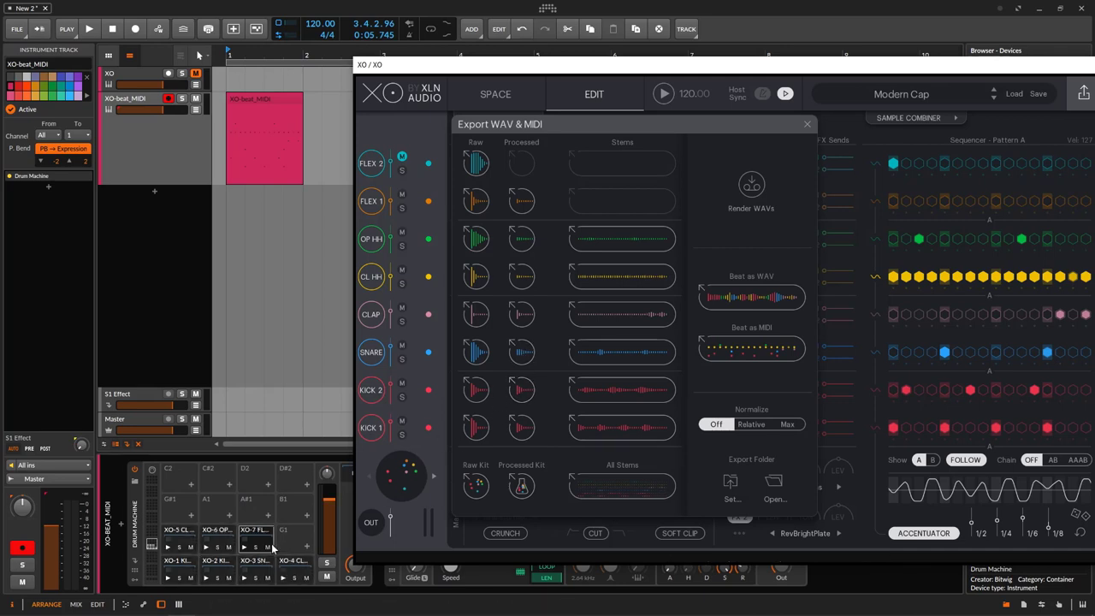
Step: Solo the XO-beat_MIDI track, play it through the Drum Machine, and close the XO window
{"action": "left_click", "coordinate": [170, 580]}
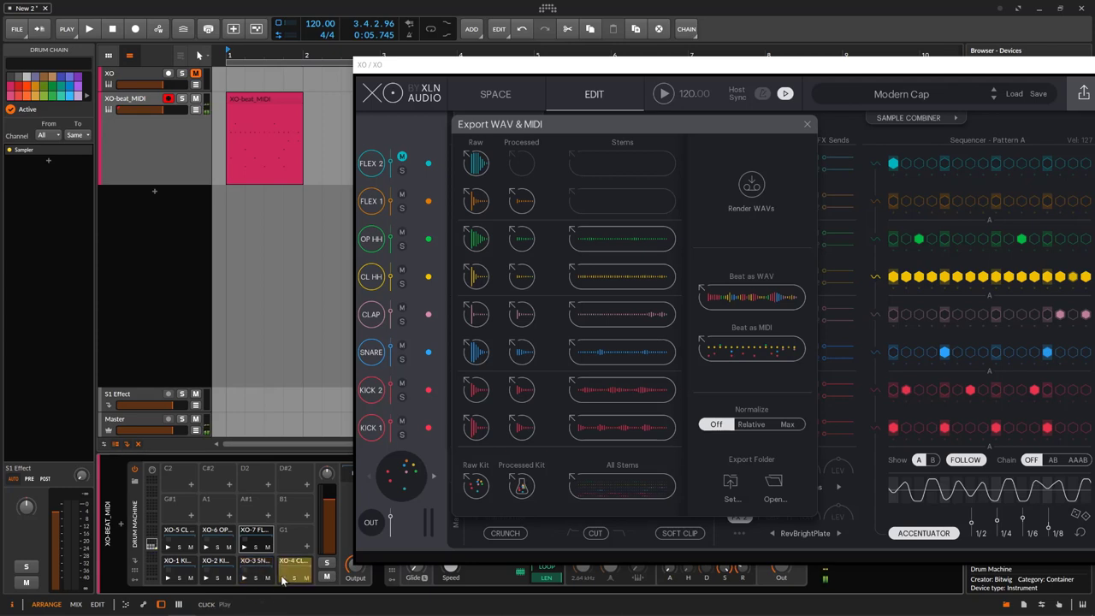
{"action": "left_click", "coordinate": [179, 126]}
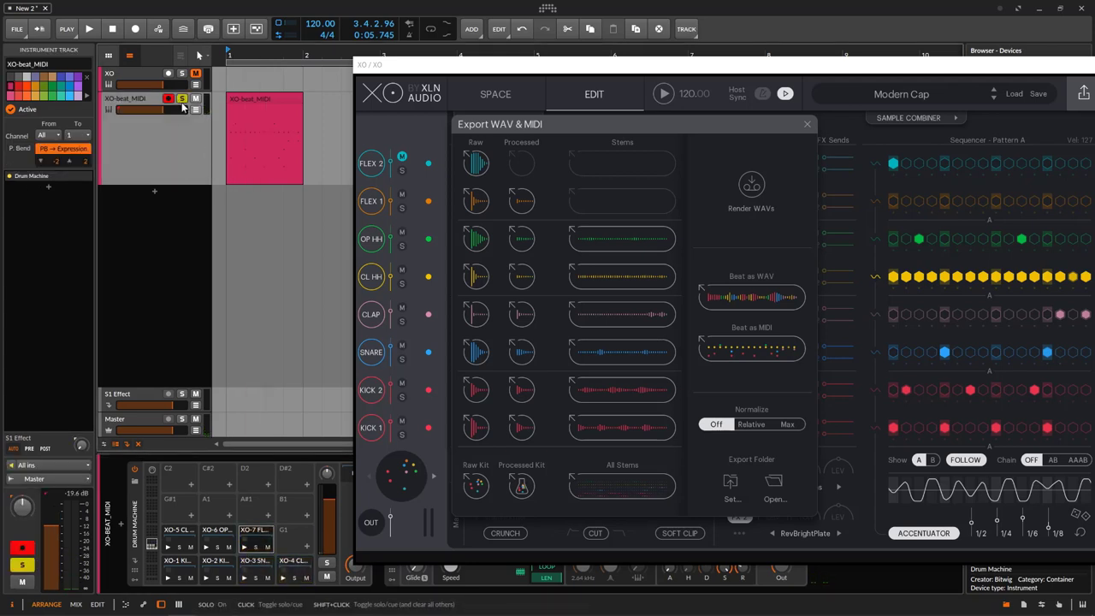
{"action": "key", "text": "space"}
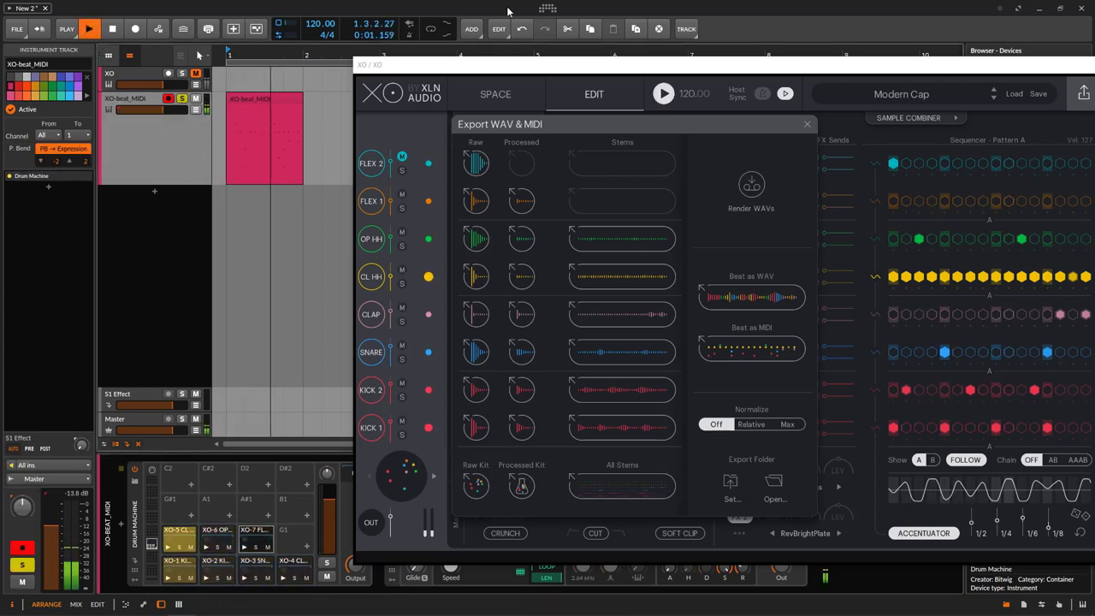
{"action": "left_click_drag", "start_coordinate": [950, 65], "coordinate": [799, 62]}
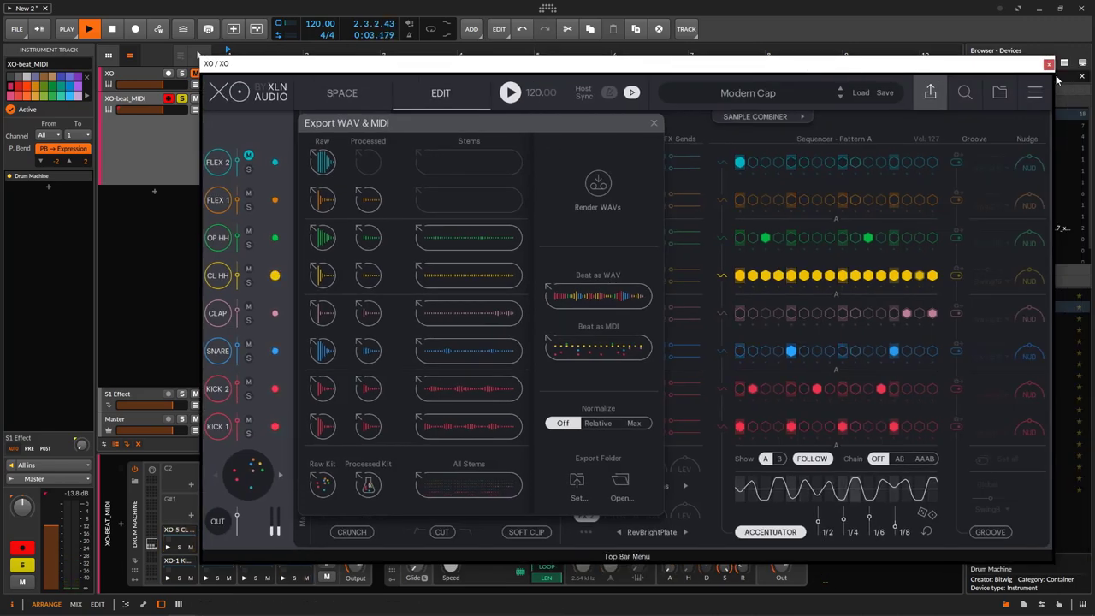
{"action": "left_click", "coordinate": [1052, 76]}
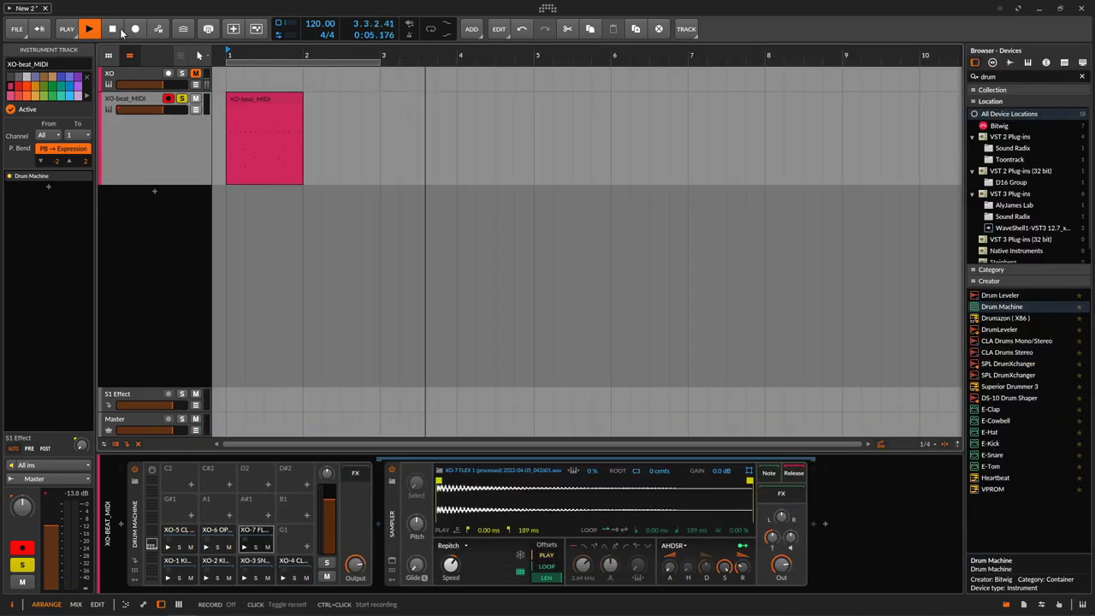
Step: Shorten the arranger loop to one bar starting at bar 1 and restart playback from the beginning
{"action": "left_click", "coordinate": [95, 30]}
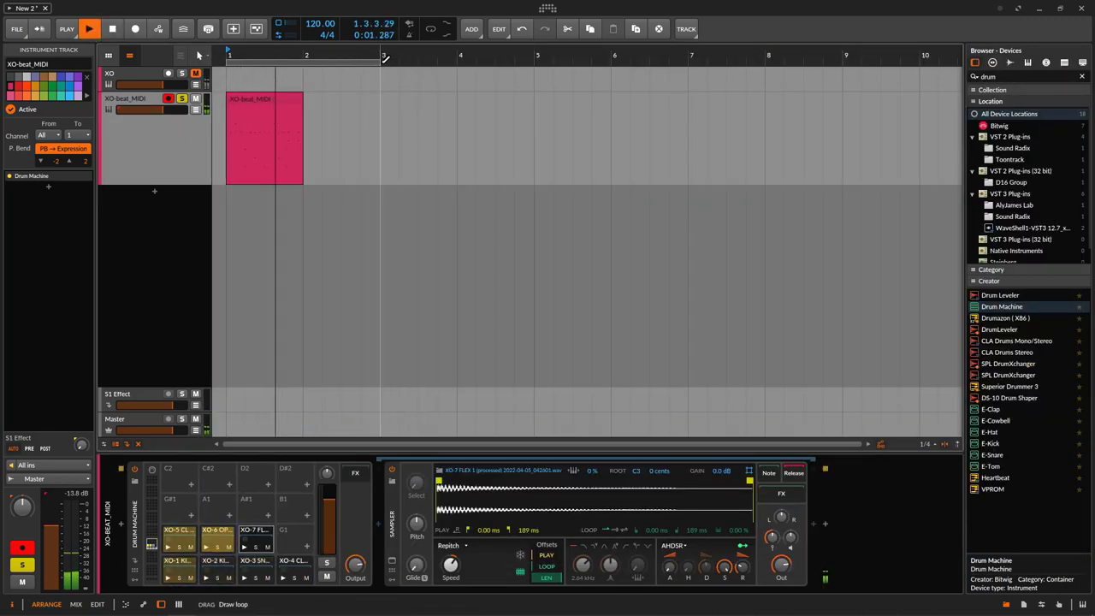
{"action": "left_click", "coordinate": [379, 62]}
{"action": "left_click_drag", "start_coordinate": [379, 62], "coordinate": [304, 62]}
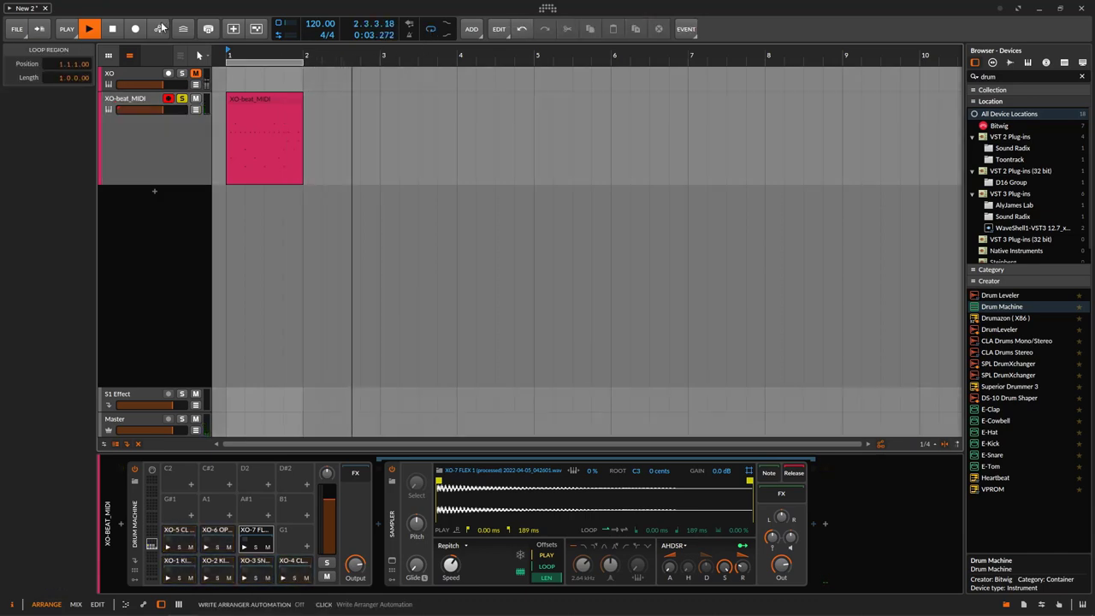
{"action": "left_click", "coordinate": [121, 29]}
{"action": "left_click", "coordinate": [89, 29]}
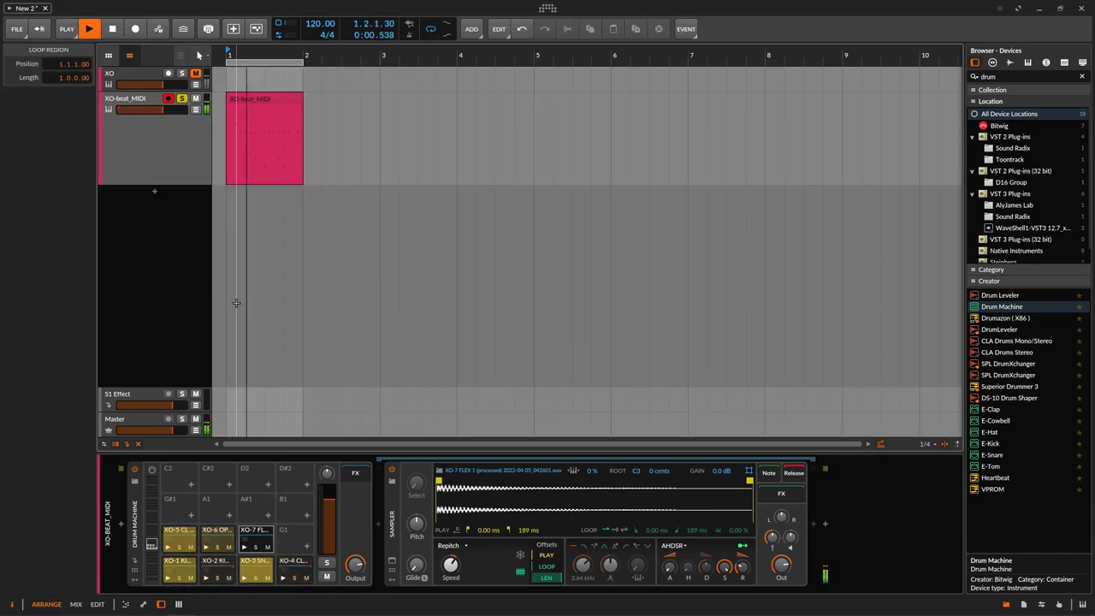
Step: Set the Sampler envelope mode to Shot on the Drum Machine's Flex 1, Kick 1 and Kick 2 pads
{"action": "left_click", "coordinate": [673, 546]}
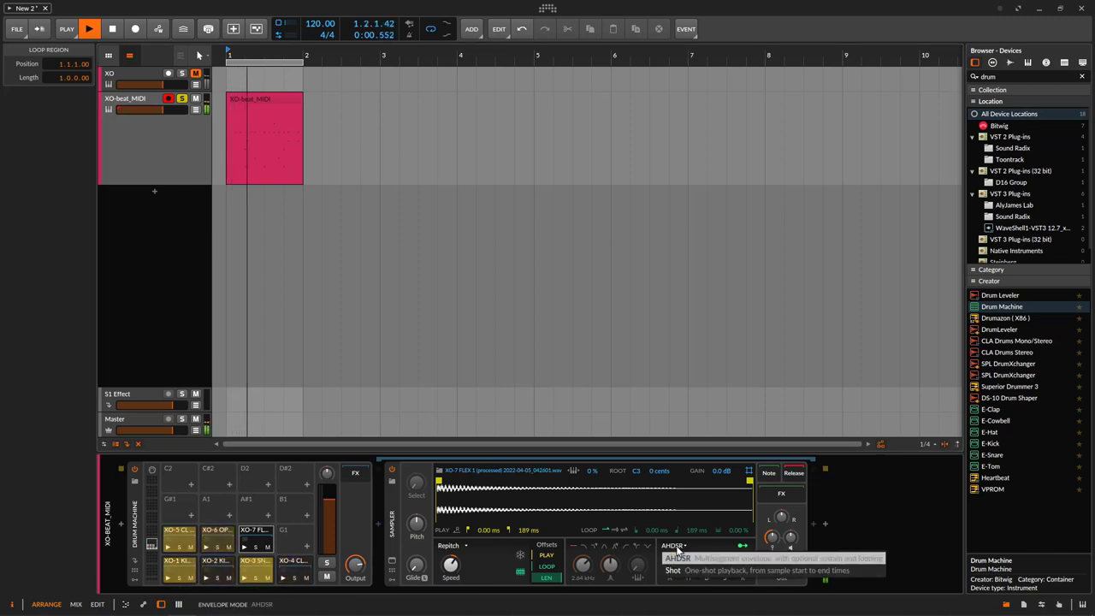
{"action": "left_click", "coordinate": [685, 565]}
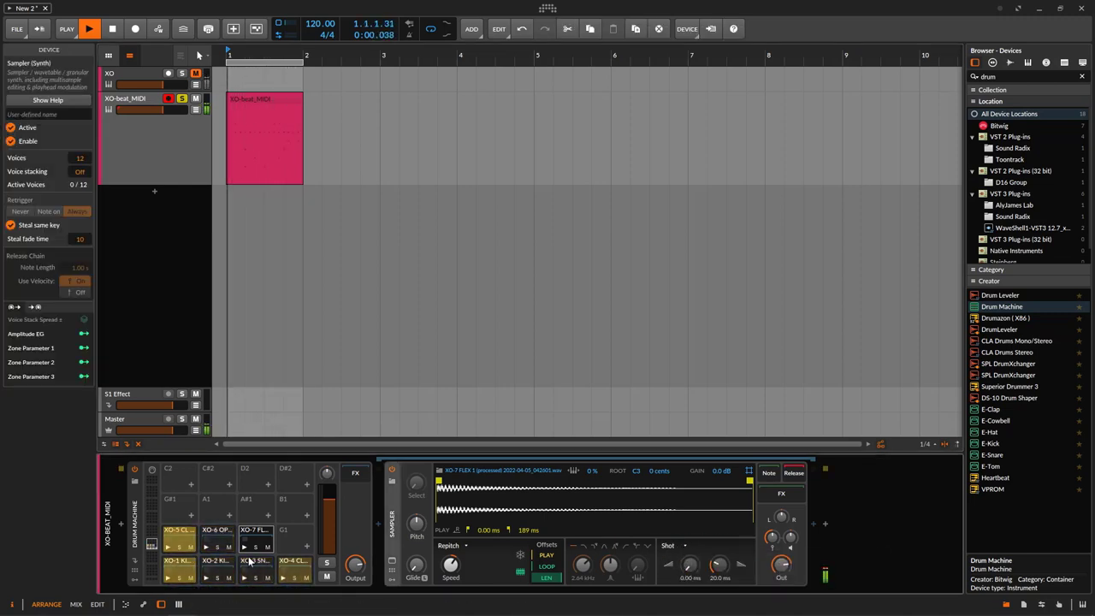
{"action": "left_click", "coordinate": [180, 563]}
{"action": "left_click", "coordinate": [672, 546]}
{"action": "left_click", "coordinate": [676, 569]}
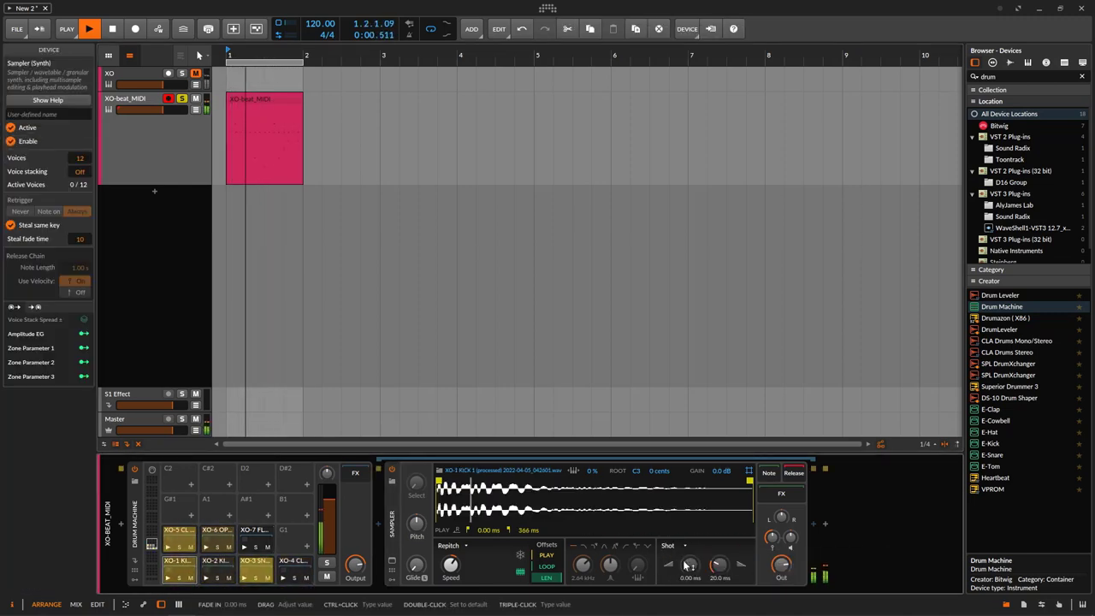
{"action": "left_click", "coordinate": [218, 564]}
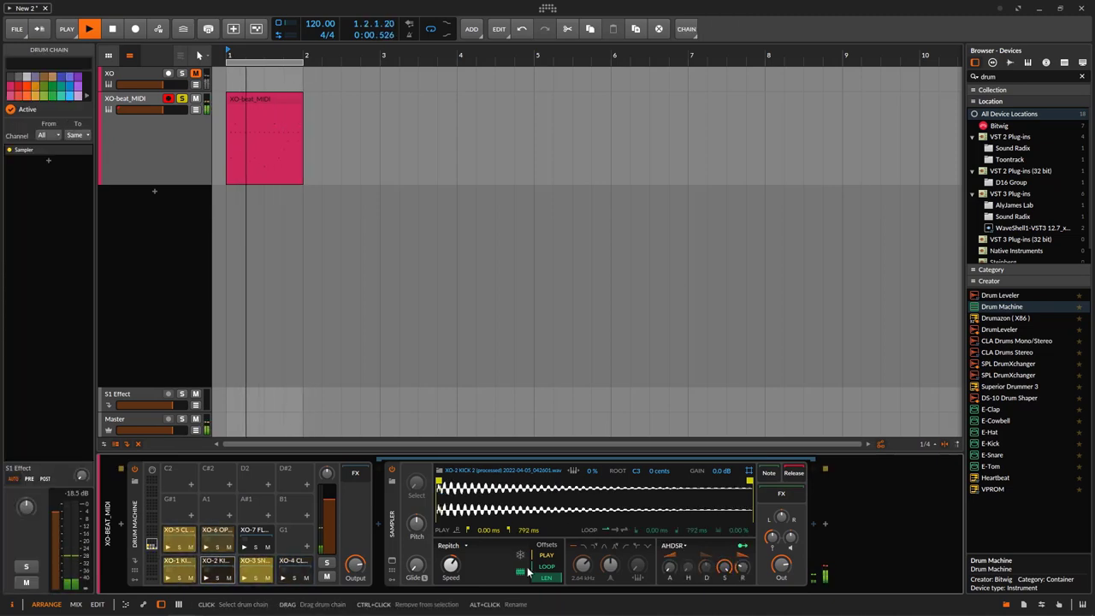
{"action": "left_click", "coordinate": [672, 546]}
{"action": "left_click", "coordinate": [676, 568]}
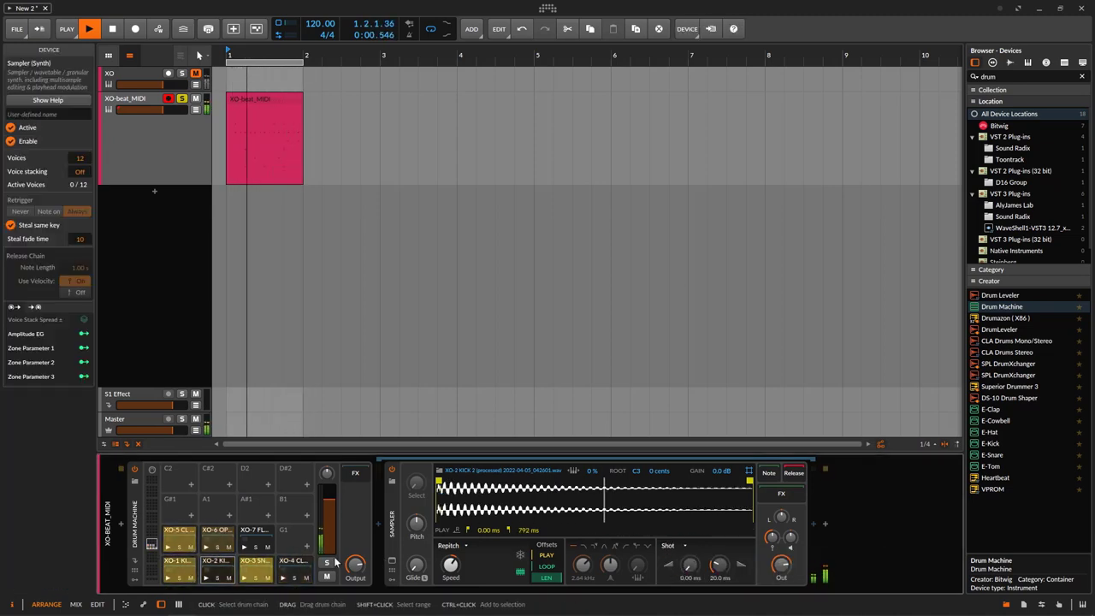
Step: Set the Sampler envelope mode to Shot on the snare and clap pads, and check the mode on the Flex 1 pad
{"action": "left_click", "coordinate": [254, 563]}
{"action": "left_click", "coordinate": [673, 546]}
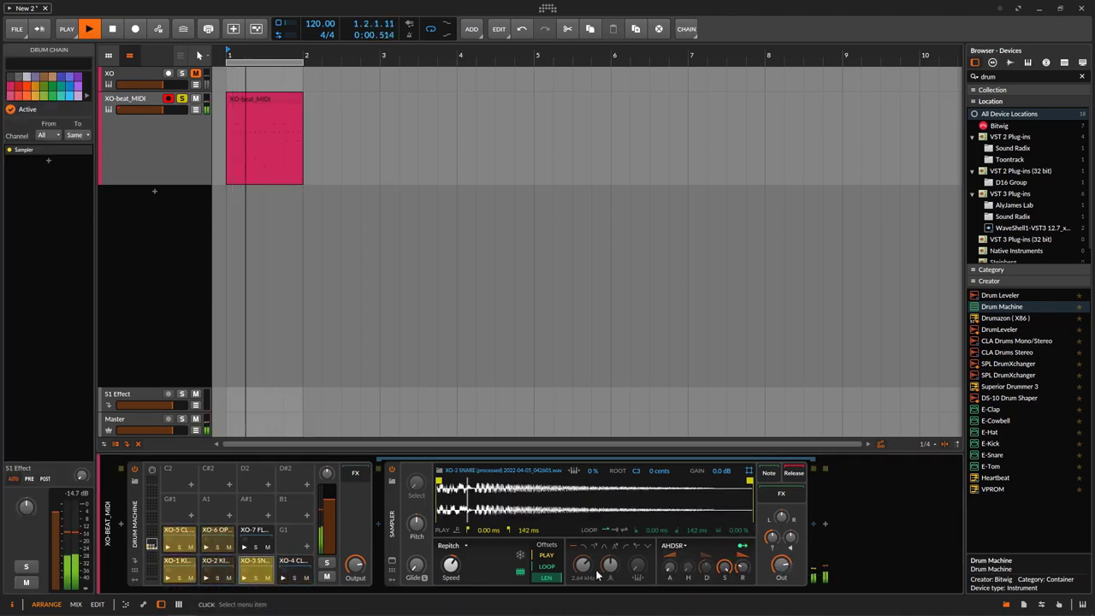
{"action": "left_click", "coordinate": [676, 569]}
{"action": "left_click", "coordinate": [293, 562]}
{"action": "left_click", "coordinate": [673, 546]}
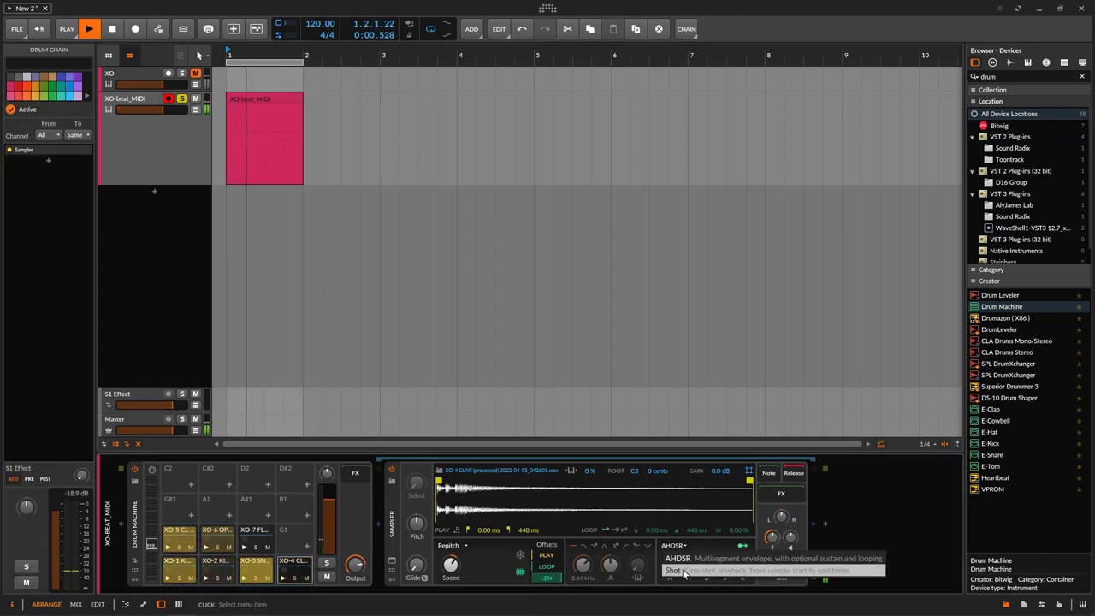
{"action": "left_click", "coordinate": [677, 558]}
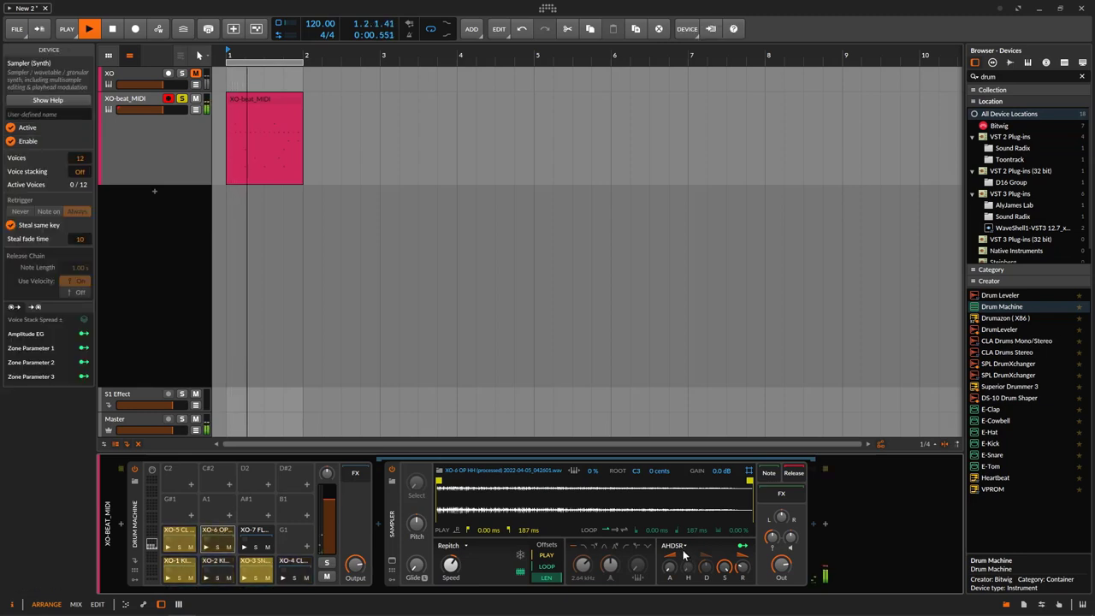
{"action": "left_click", "coordinate": [253, 537]}
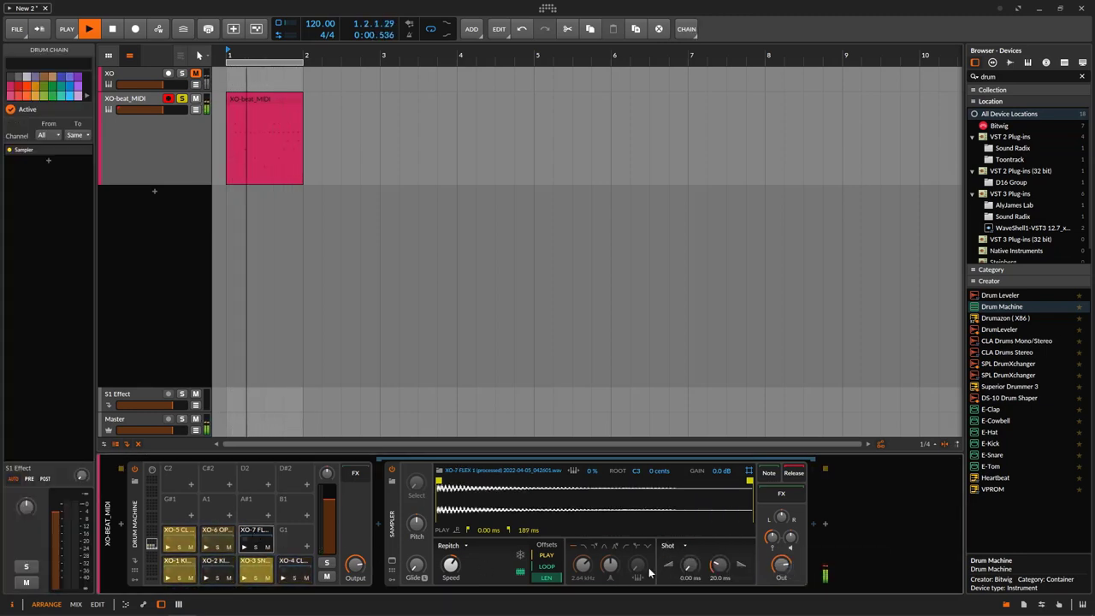
{"action": "left_click", "coordinate": [668, 545]}
{"action": "left_click", "coordinate": [186, 169]}
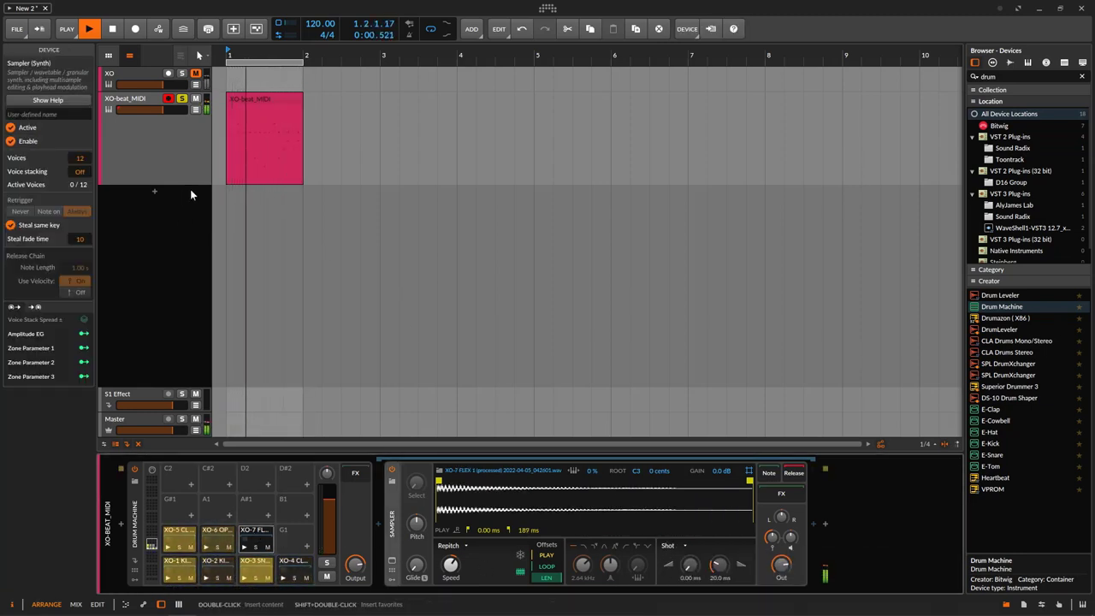
Step: Reopen the XO window from the XO track and close its Export WAV & MIDI overlay
{"action": "left_click", "coordinate": [146, 80]}
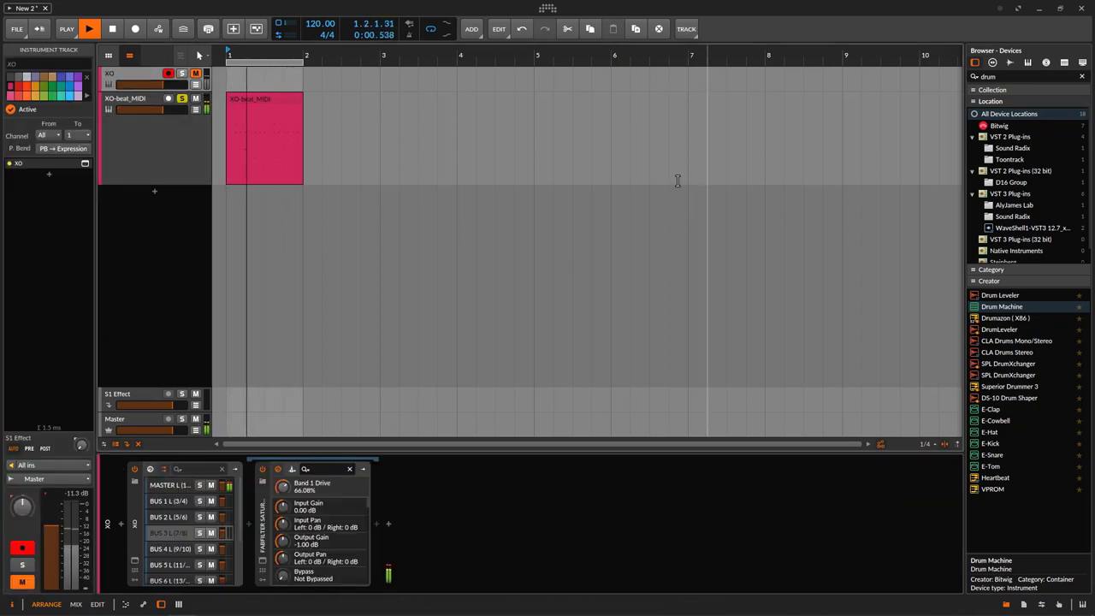
{"action": "left_click", "coordinate": [135, 561]}
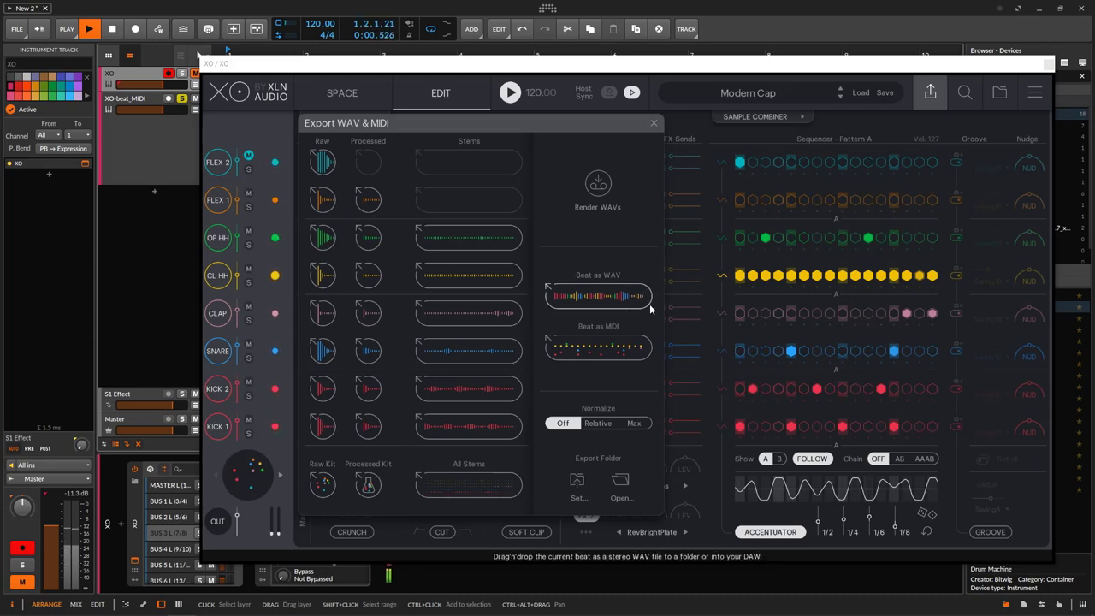
{"action": "left_click", "coordinate": [147, 160]}
{"action": "left_click_drag", "start_coordinate": [513, 63], "coordinate": [551, 68]}
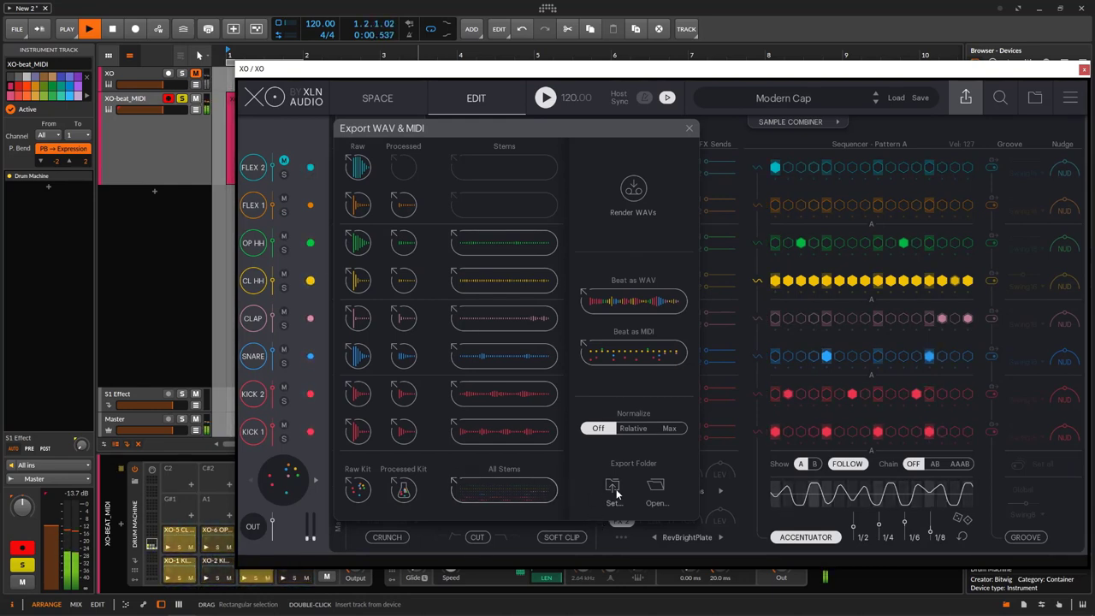
{"action": "left_click", "coordinate": [691, 129]}
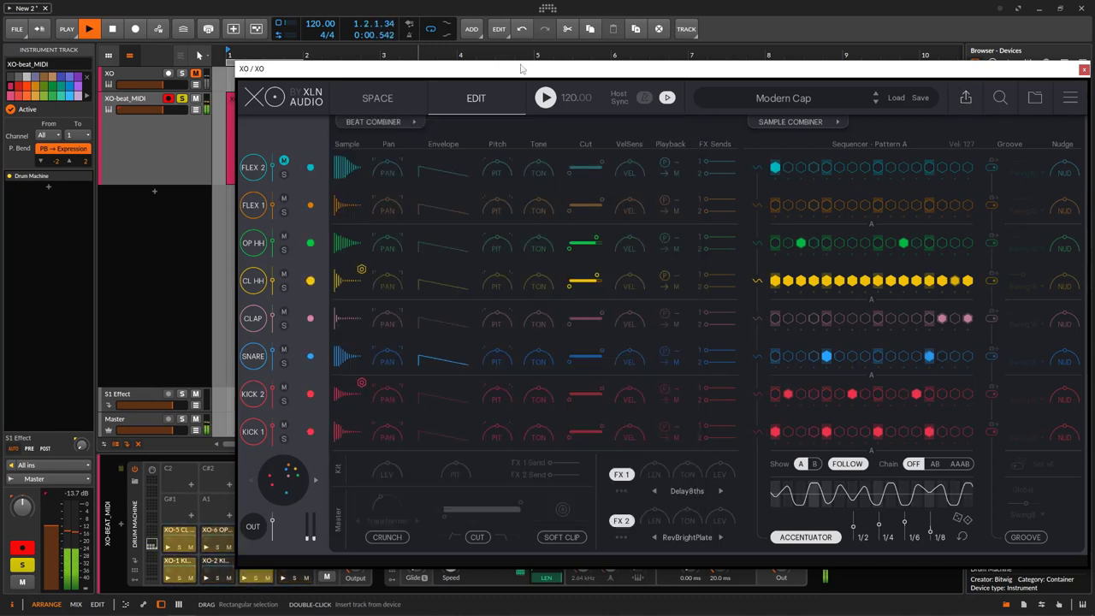
Step: Stop playback, delete the XO-beat_MIDI track, and unmute the XO track
{"action": "left_click", "coordinate": [112, 29]}
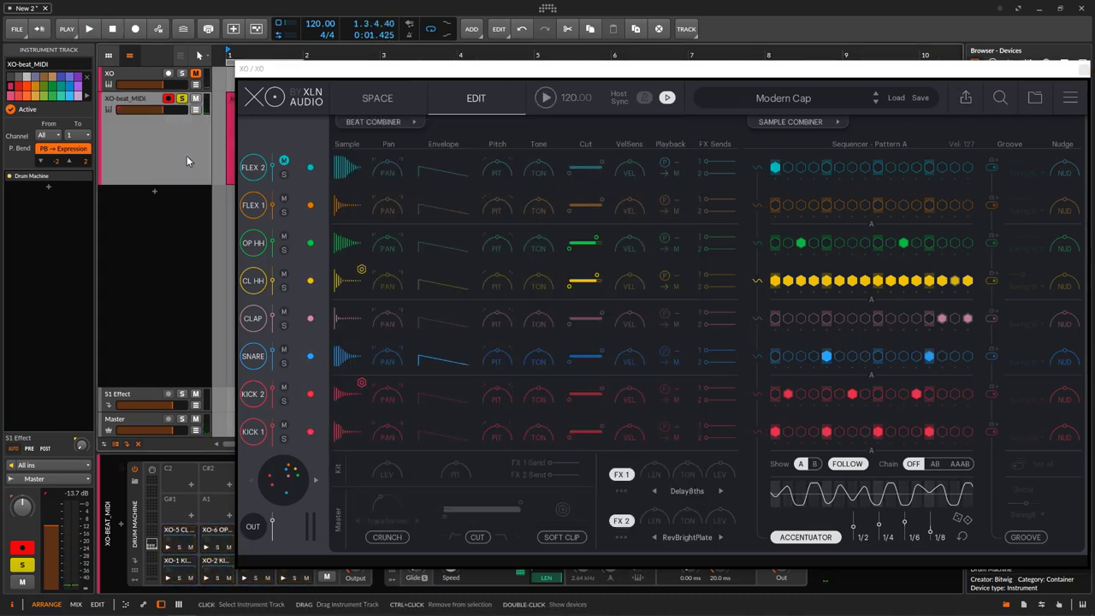
{"action": "key", "text": "Delete"}
{"action": "left_click", "coordinate": [196, 74]}
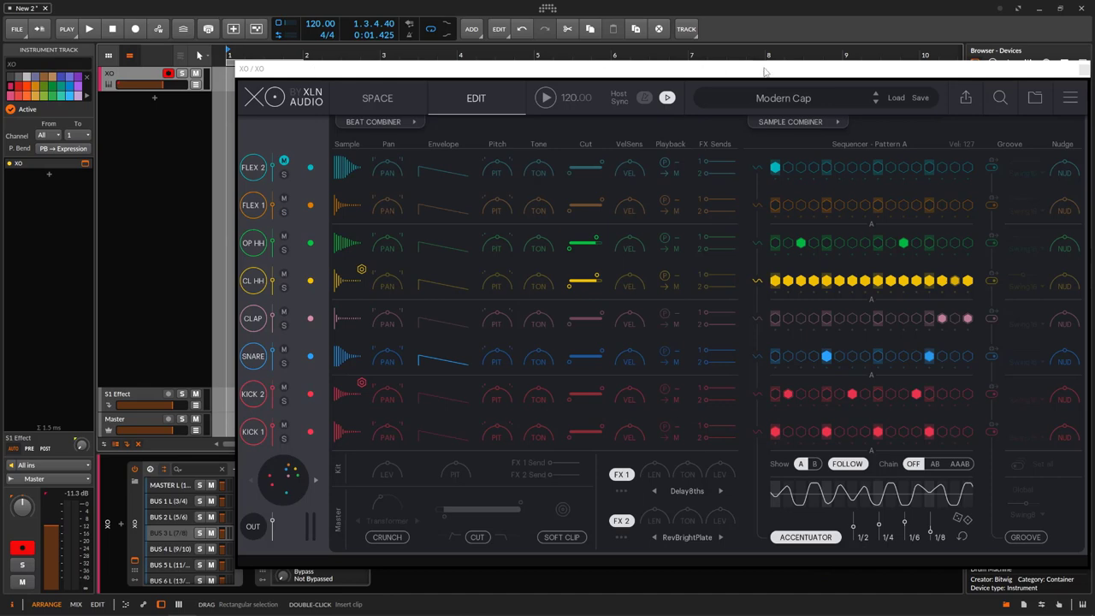
{"action": "left_click_drag", "start_coordinate": [764, 71], "coordinate": [668, 48]}
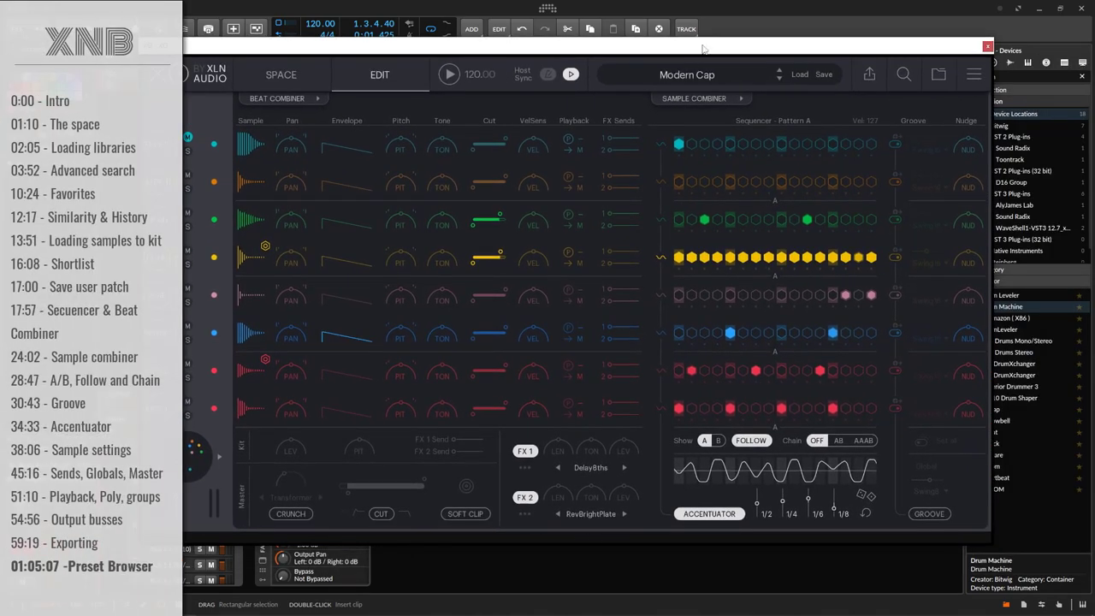
Step: Open XO's preset browser, dismiss the XOpaks promotion, and list the favorite presets
{"action": "left_click", "coordinate": [692, 75]}
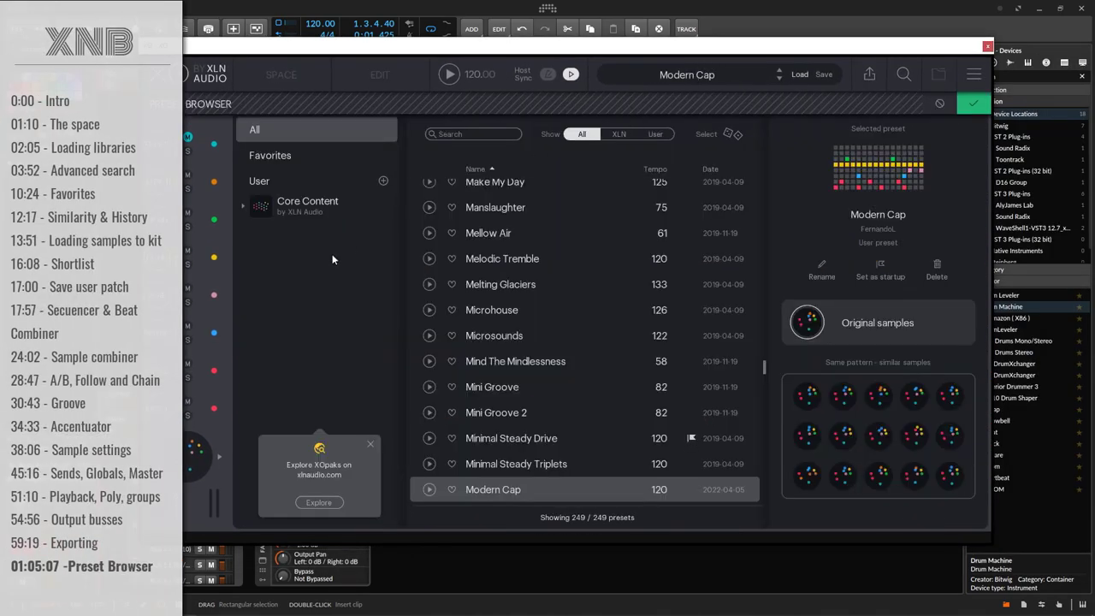
{"action": "left_click", "coordinate": [369, 446]}
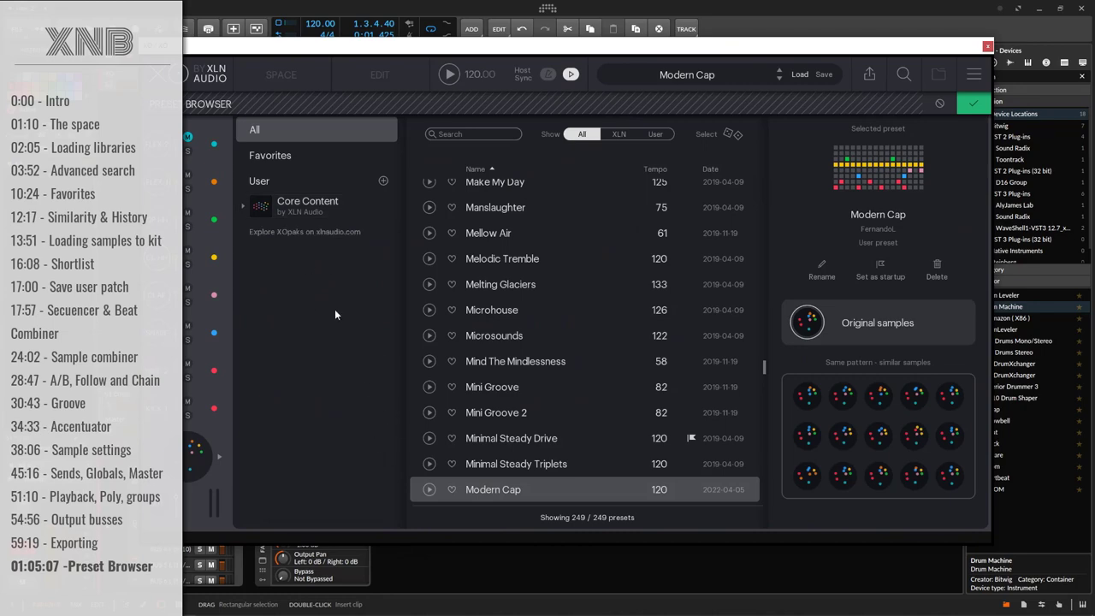
{"action": "left_click", "coordinate": [291, 159]}
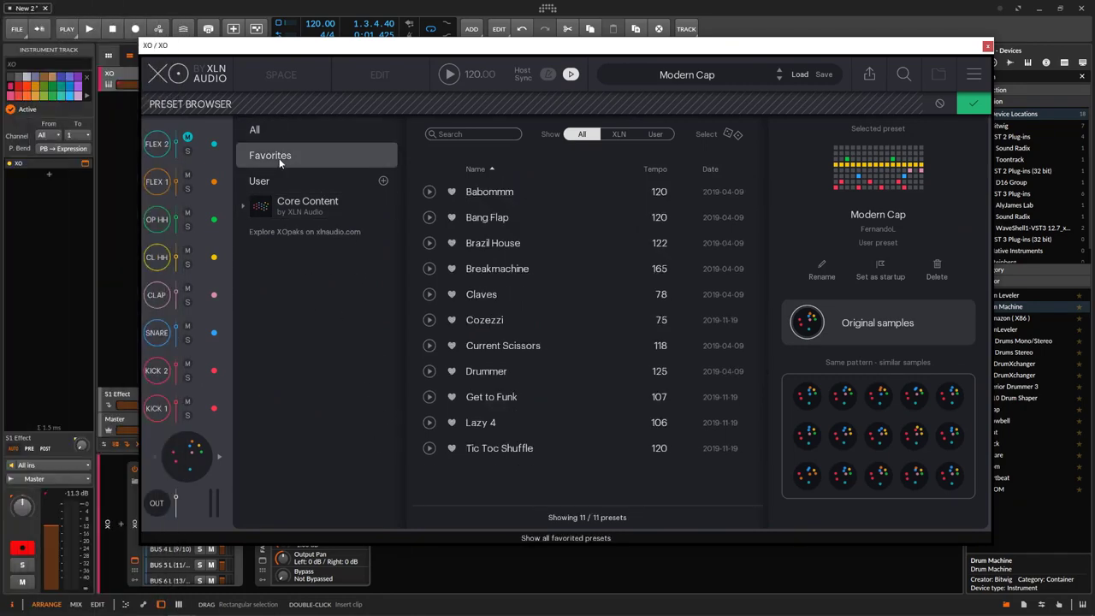
Step: Preview the Abracadabra preset from Core Content, mark it as a favorite, and check it in the Favorites list
{"action": "left_click", "coordinate": [310, 206]}
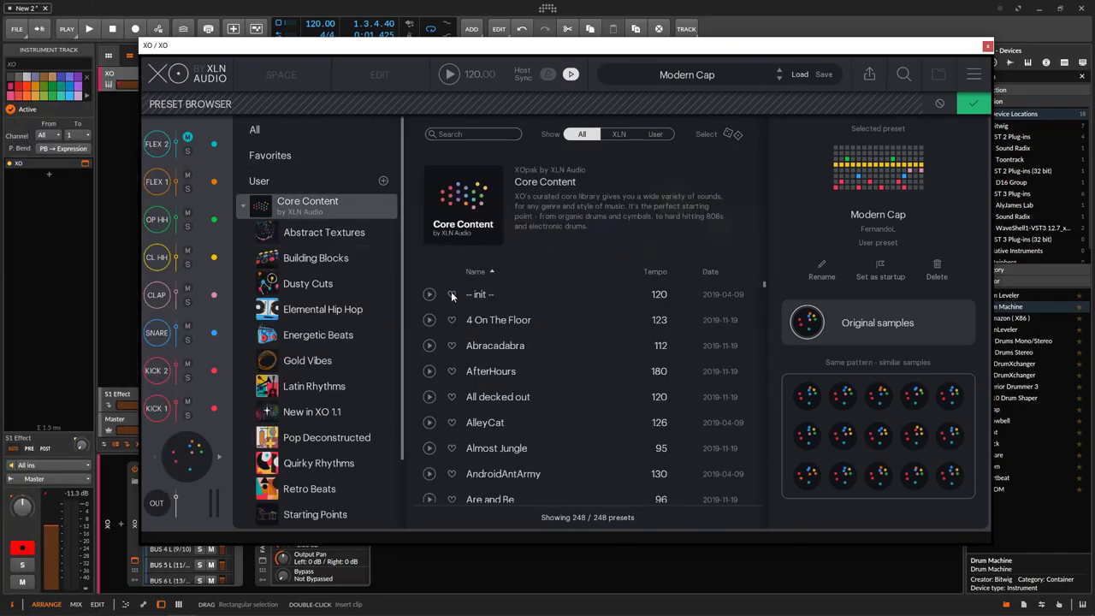
{"action": "left_click", "coordinate": [429, 347]}
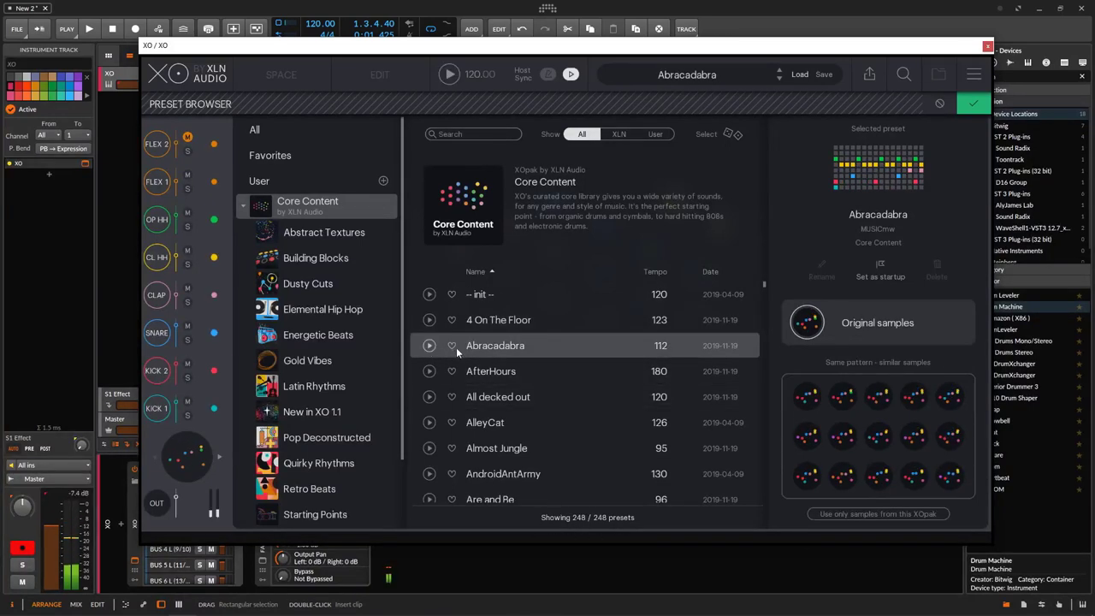
{"action": "left_click", "coordinate": [452, 347]}
{"action": "left_click", "coordinate": [252, 130]}
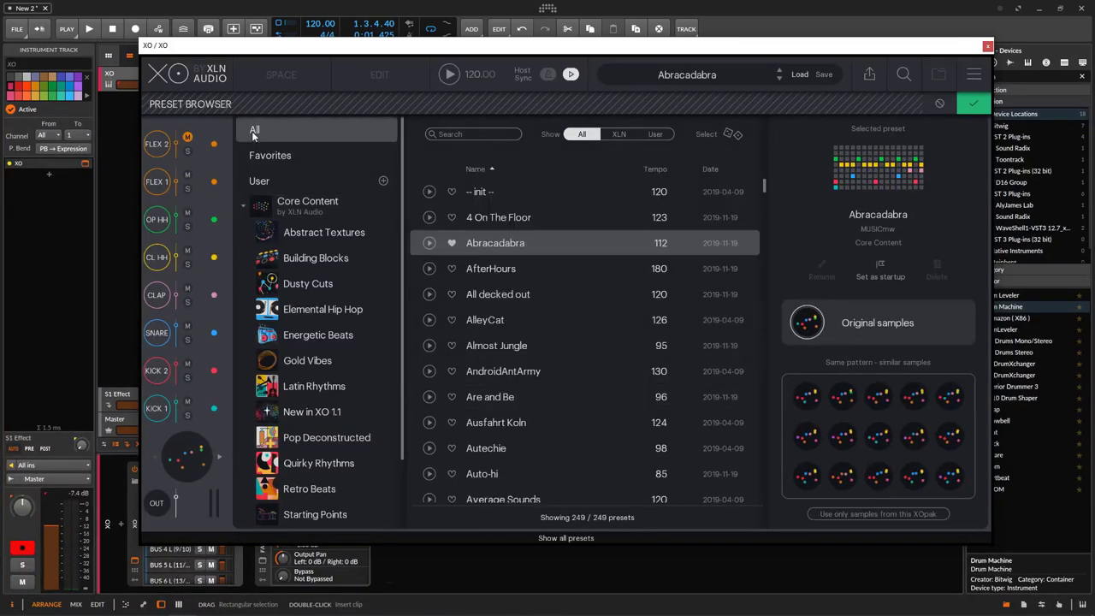
{"action": "left_click", "coordinate": [283, 159]}
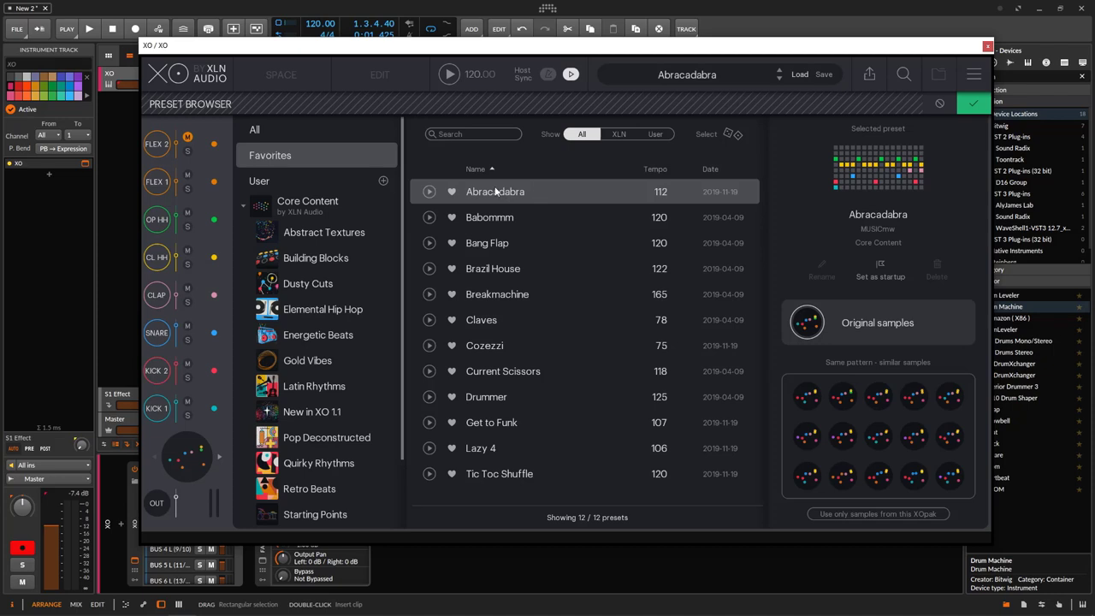
Step: Browse the Core Content packs and Favorites, and load the user preset Modern Cap
{"action": "left_click", "coordinate": [345, 202]}
{"action": "scroll", "coordinate": [338, 278], "scroll_direction": "down", "scroll_amount": 3}
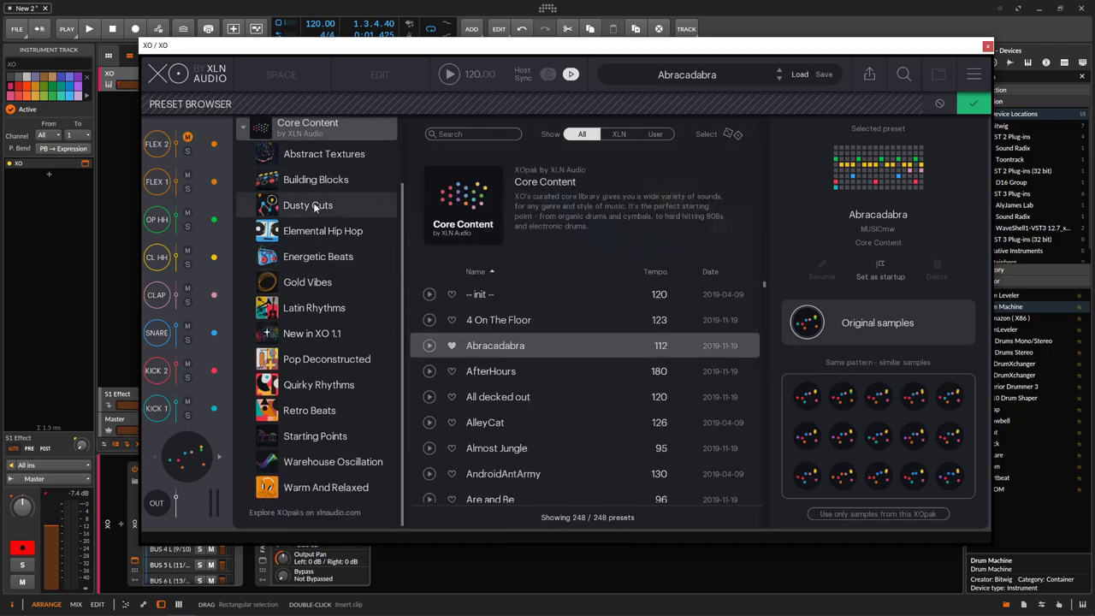
{"action": "scroll", "coordinate": [314, 184], "scroll_direction": "up", "scroll_amount": 3}
{"action": "left_click", "coordinate": [283, 161]}
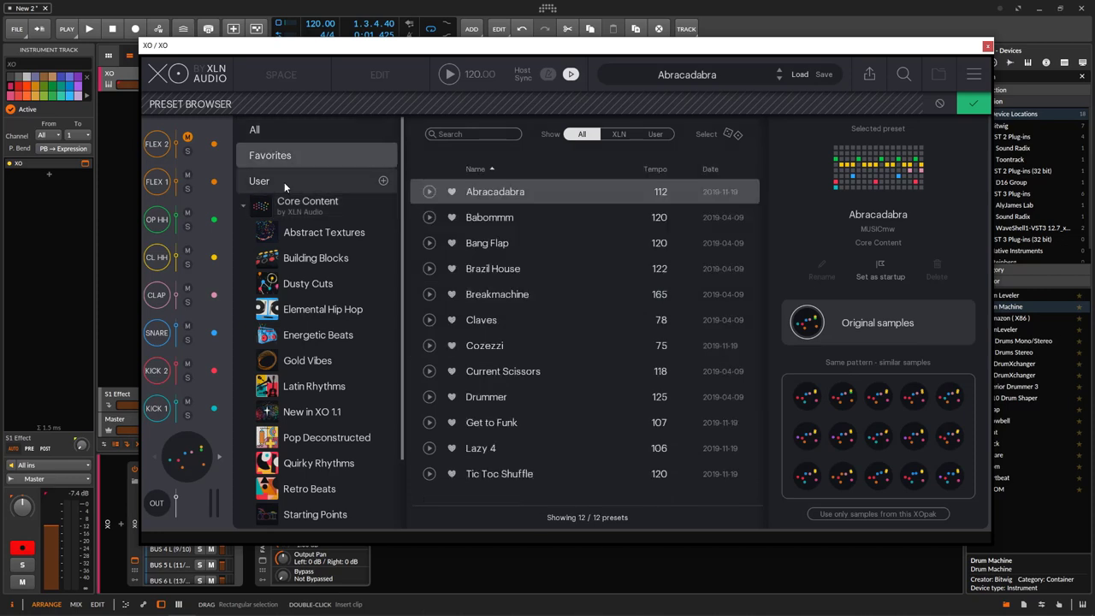
{"action": "left_click", "coordinate": [285, 182]}
{"action": "left_click", "coordinate": [501, 195]}
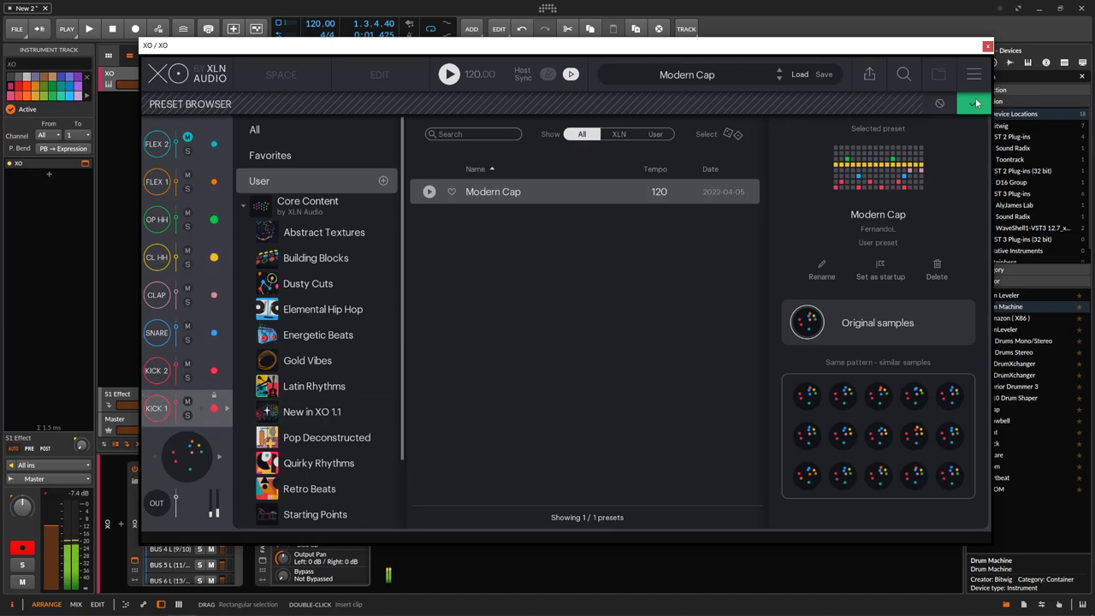
Step: Confirm the Modern Cap preset, audition a teal bass one-shot in the Space view, and select the Kick 1 channel
{"action": "left_click", "coordinate": [973, 103]}
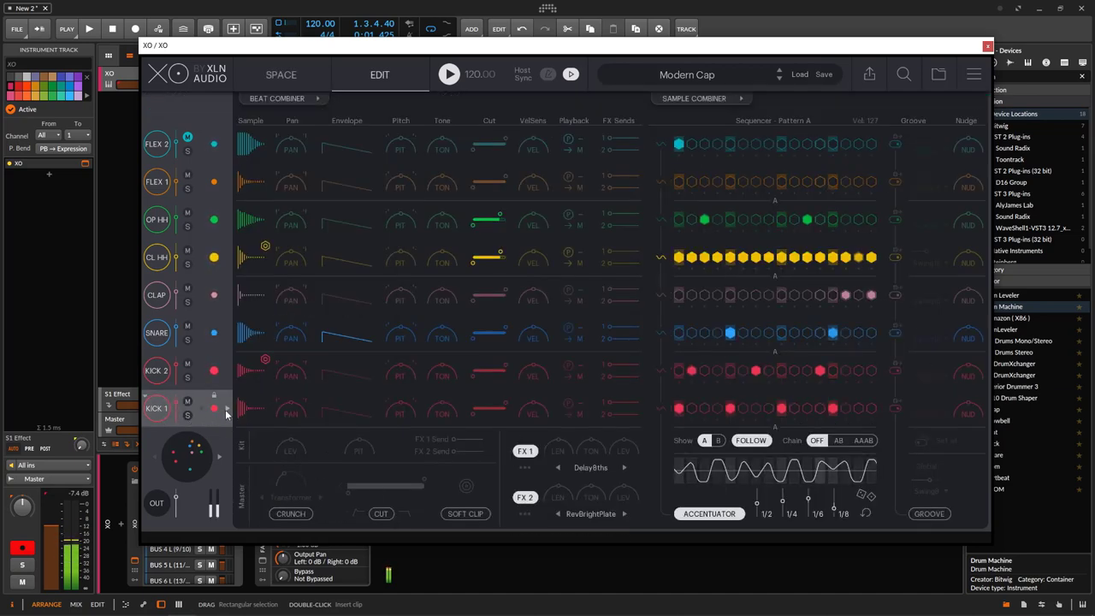
{"action": "left_click", "coordinate": [281, 75]}
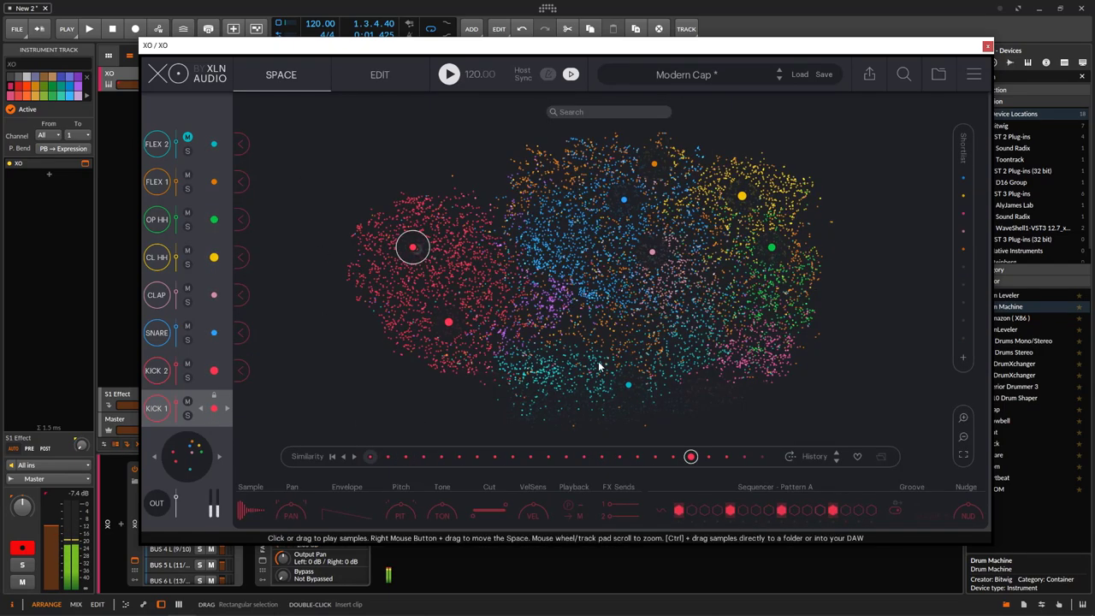
{"action": "left_click", "coordinate": [546, 381]}
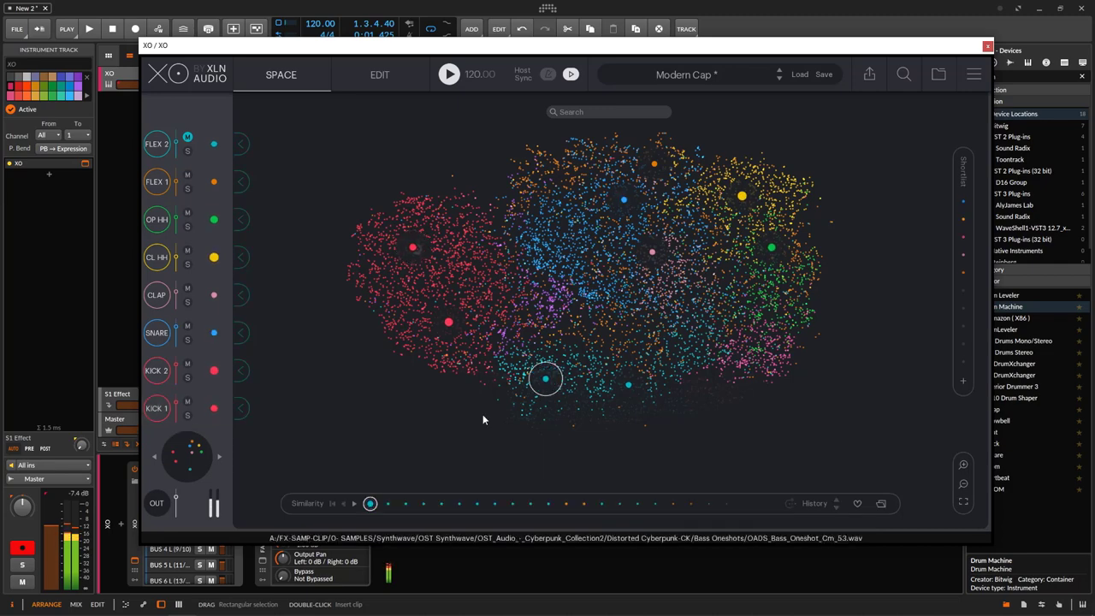
{"action": "left_click", "coordinate": [157, 415]}
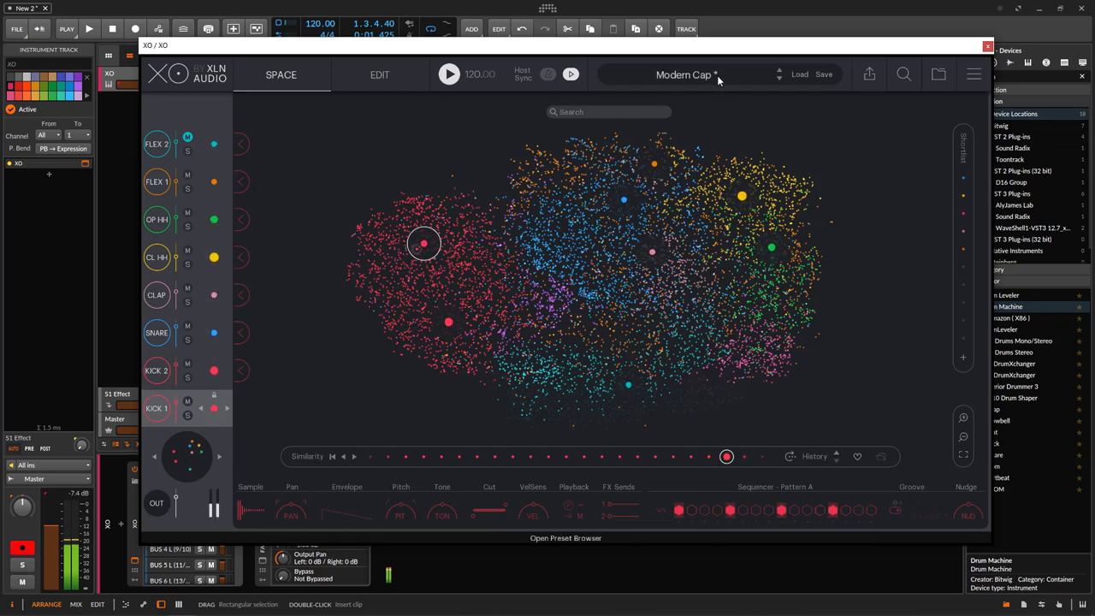
Step: Load and confirm the Backsnapper Evolved preset from the Dusty Cuts pack, and reopen the preset browser
{"action": "left_click", "coordinate": [676, 72]}
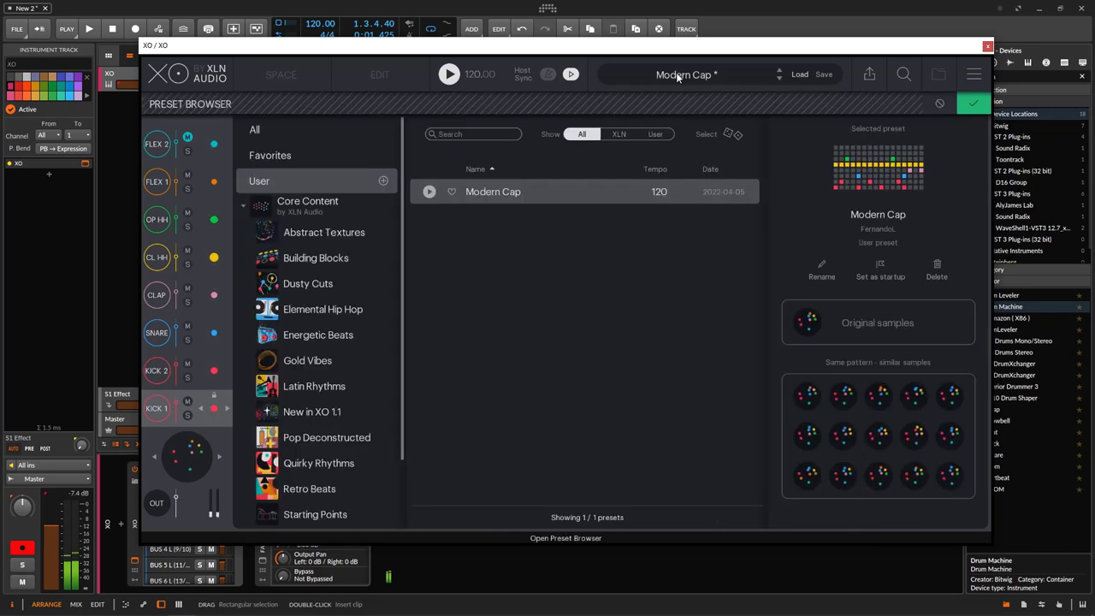
{"action": "left_click", "coordinate": [350, 286]}
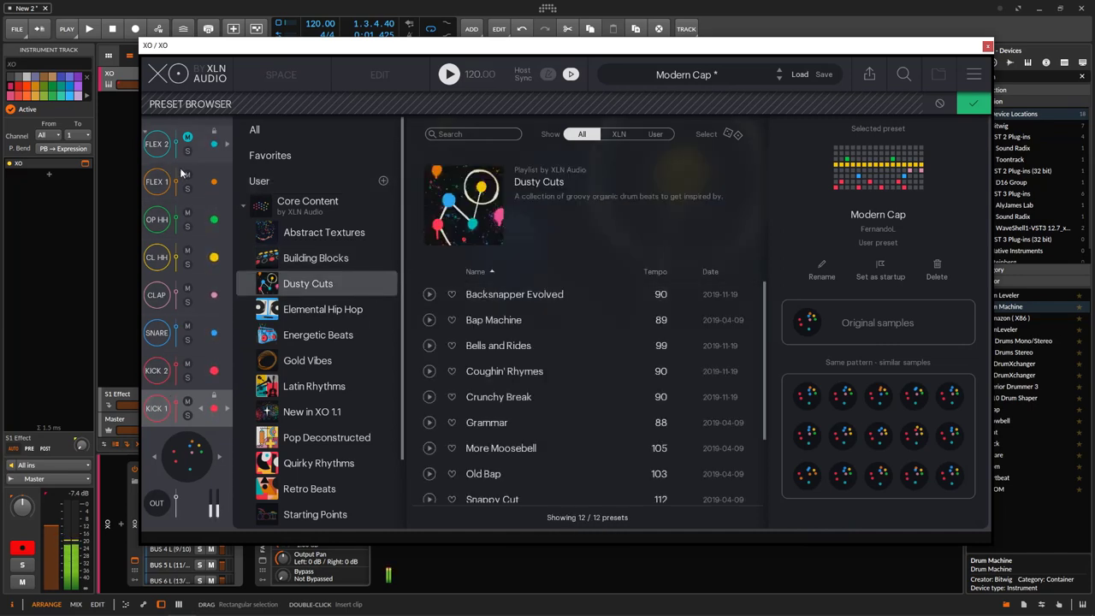
{"action": "left_click", "coordinate": [431, 297]}
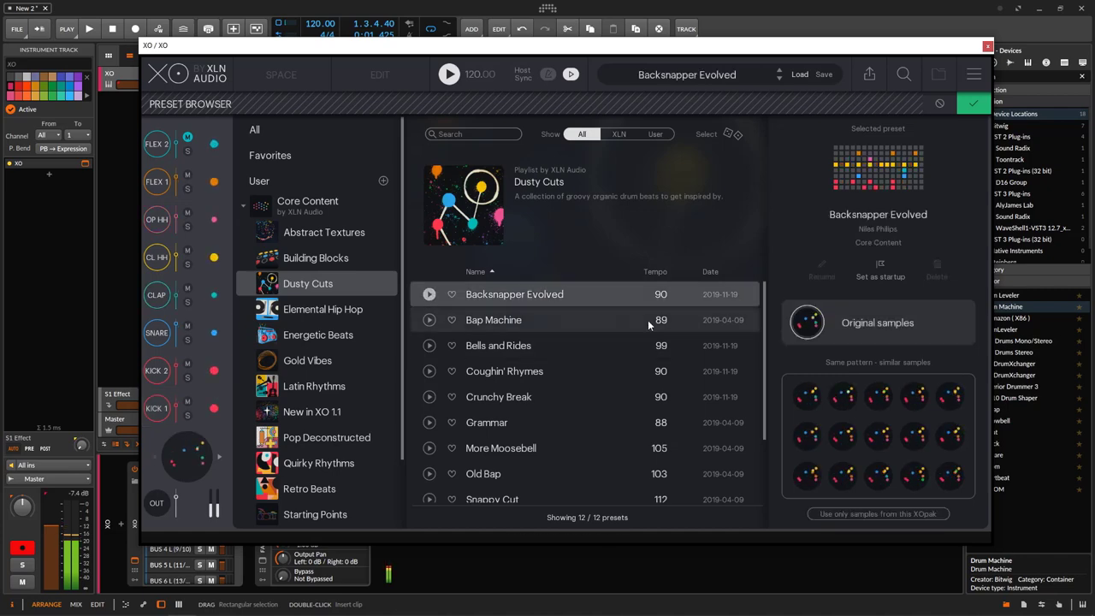
{"action": "left_click", "coordinate": [973, 103]}
{"action": "left_click", "coordinate": [713, 72]}
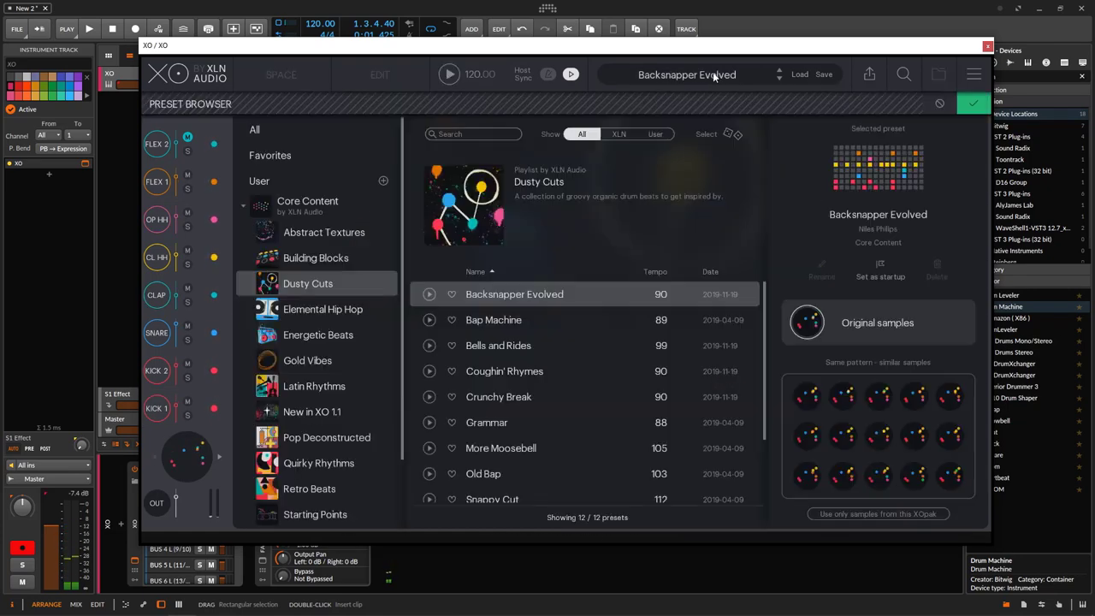